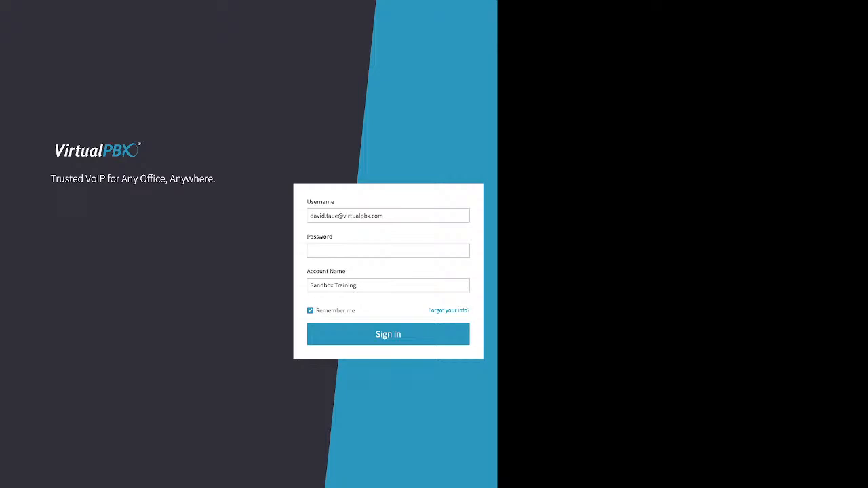
Step: Point out the Account Name value and the 'Forgot your info?' link, then open password recovery
{"action": "left_click", "coordinate": [388, 250]}
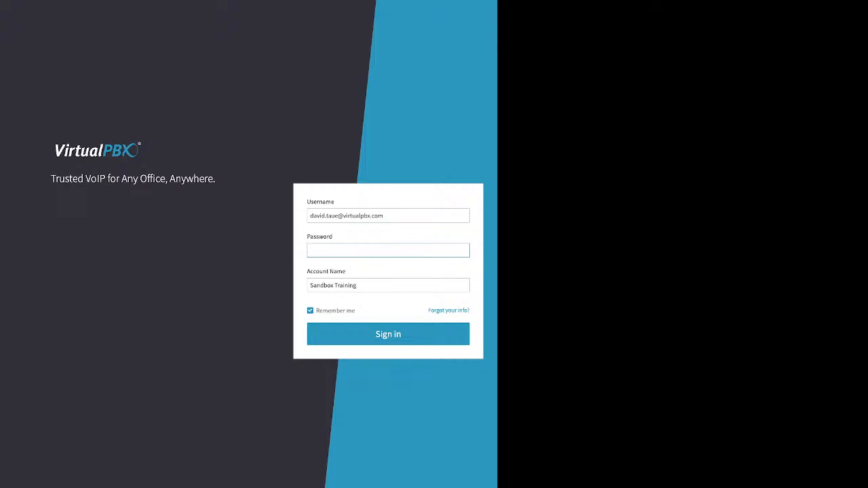
{"action": "left_click_drag", "start_coordinate": [377, 285], "coordinate": [346, 271]}
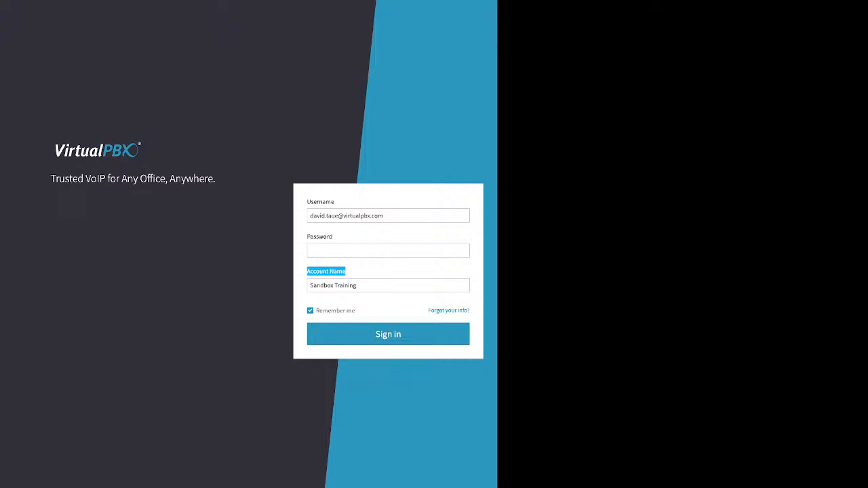
{"action": "mouse_move", "coordinate": [429, 310]}
{"action": "left_mouse_down"}
{"action": "mouse_move", "coordinate": [469, 310]}
{"action": "mouse_move", "coordinate": [428, 310]}
{"action": "left_mouse_up"}
{"action": "left_click", "coordinate": [473, 310]}
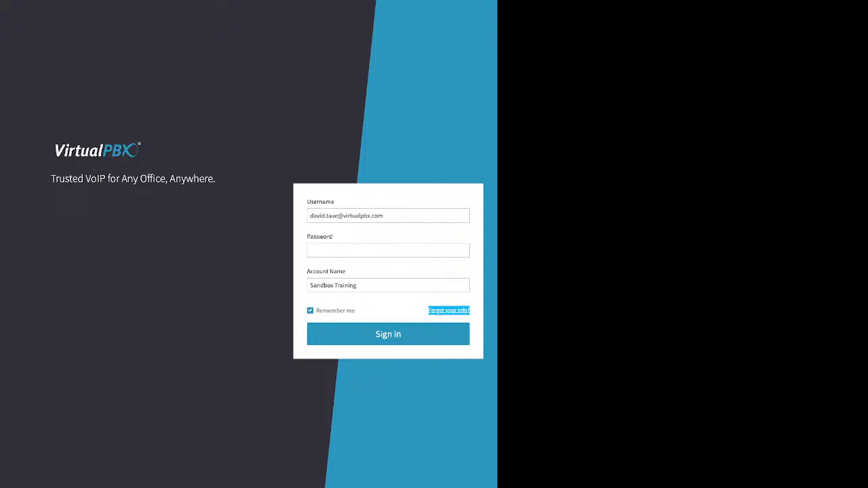
{"action": "left_click", "coordinate": [449, 311]}
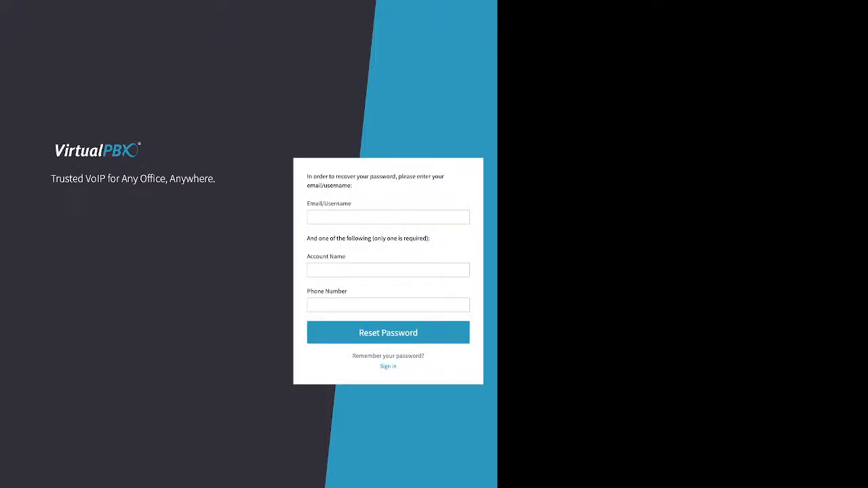
Step: Highlight the Email/Username and Account Name or Phone Number requirements, then go back to 'Sign in'
{"action": "left_click_drag", "start_coordinate": [307, 204], "coordinate": [352, 204]}
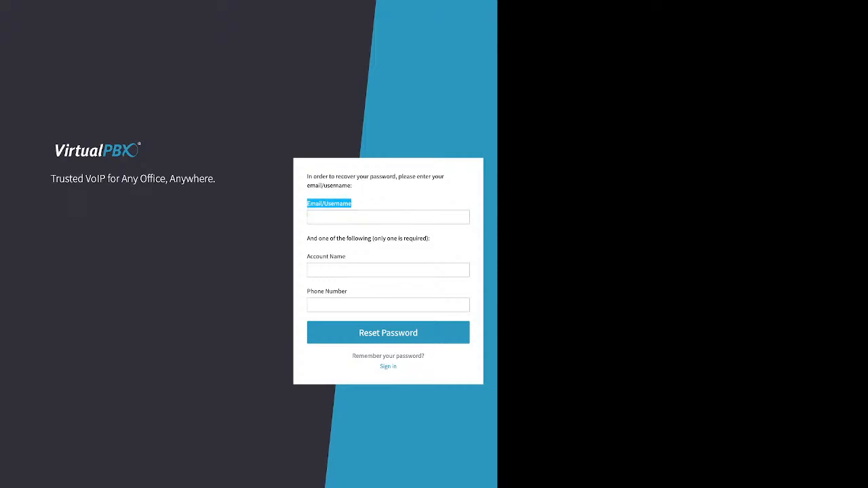
{"action": "left_click", "coordinate": [388, 270]}
{"action": "left_click_drag", "start_coordinate": [307, 257], "coordinate": [348, 292]}
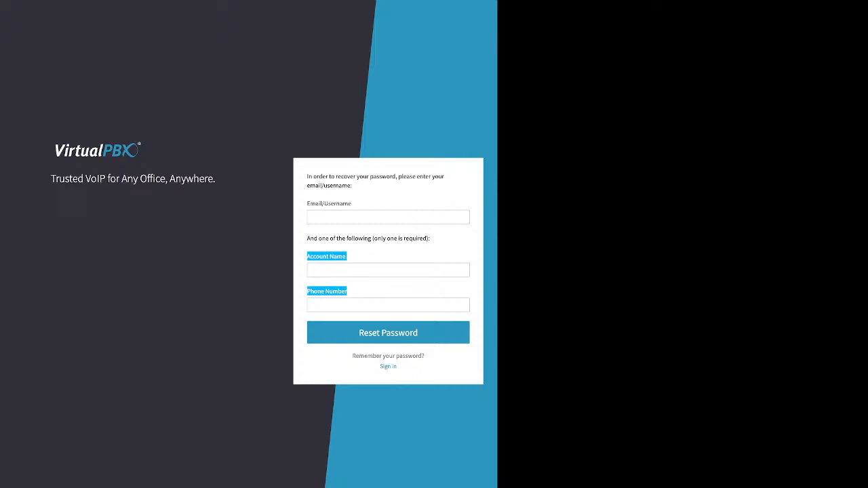
{"action": "left_click", "coordinate": [388, 367]}
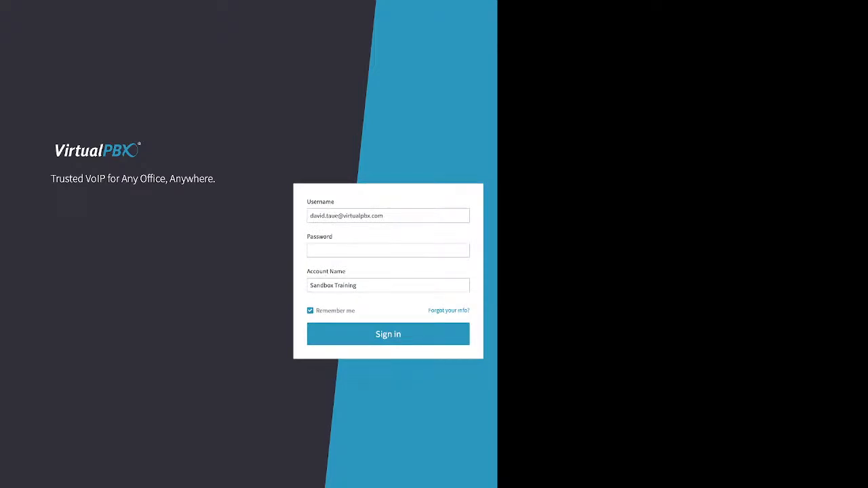
Step: Enter the account password and point out the option to keep the login remembered
{"action": "left_click", "coordinate": [312, 250]}
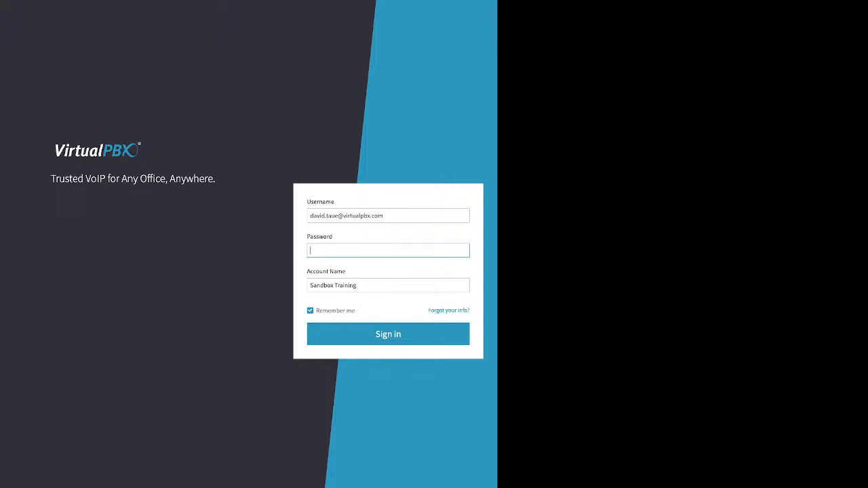
{"action": "type", "text": "••••••"}
{"action": "left_click_drag", "start_coordinate": [316, 311], "coordinate": [356, 311]}
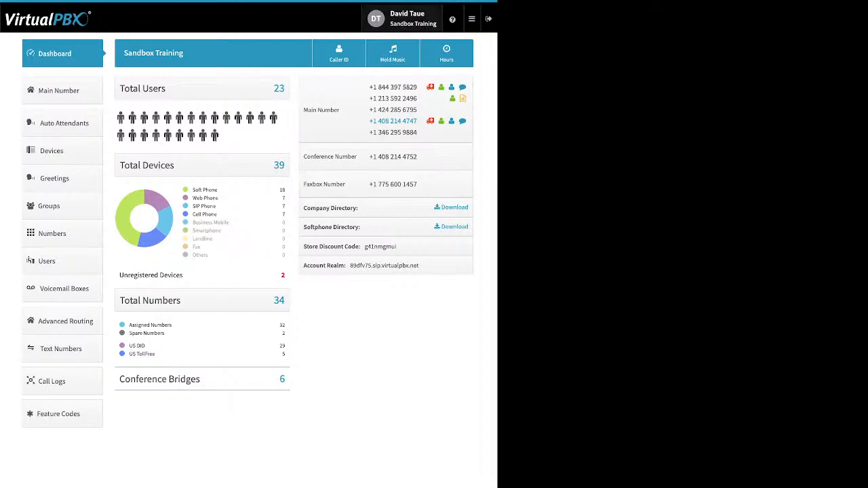
Step: View your user settings with the Password row expanded, then switch to Account settings
{"action": "left_click", "coordinate": [413, 19]}
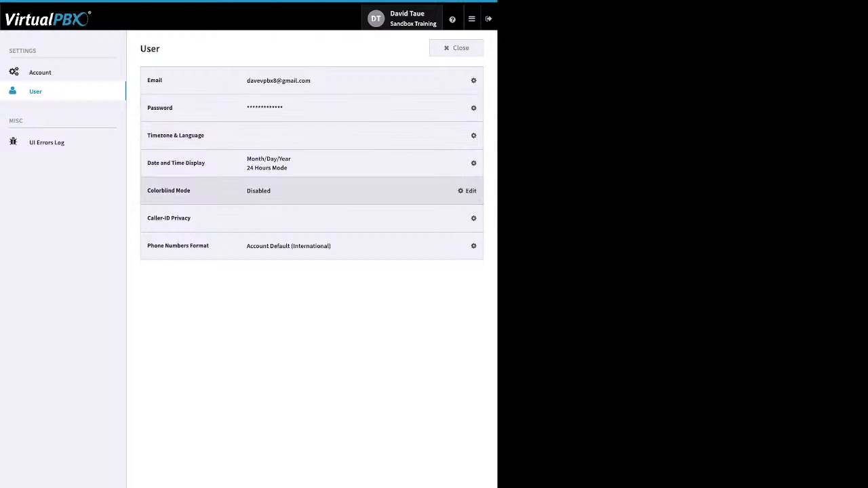
{"action": "left_click", "coordinate": [468, 108]}
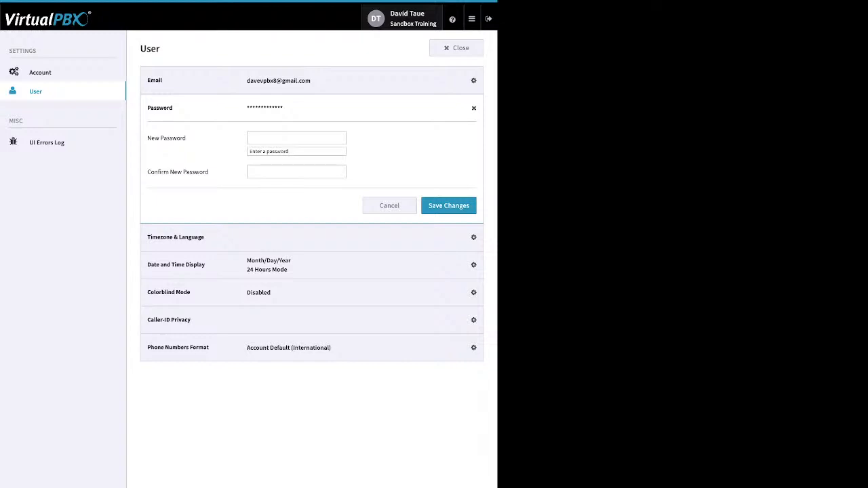
{"action": "left_click", "coordinate": [40, 73]}
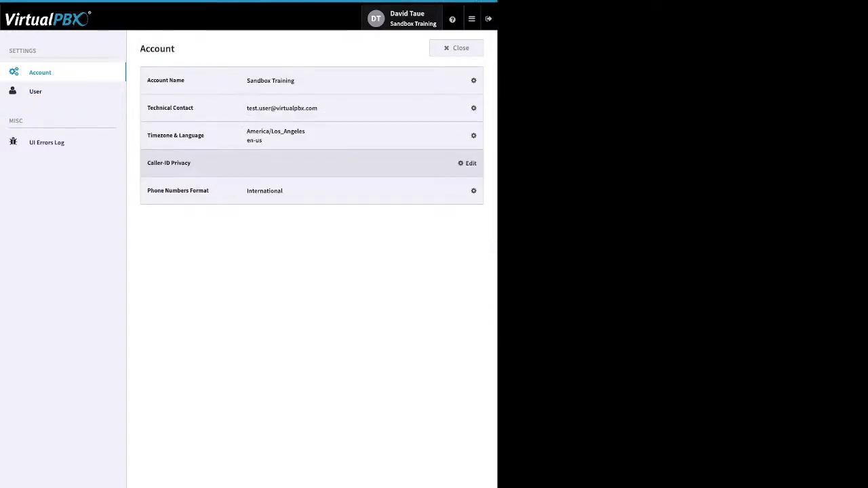
Step: Expand Timezone & Language (America/Los_Angeles, en-us), then close settings to the Dashboard
{"action": "left_click", "coordinate": [467, 135]}
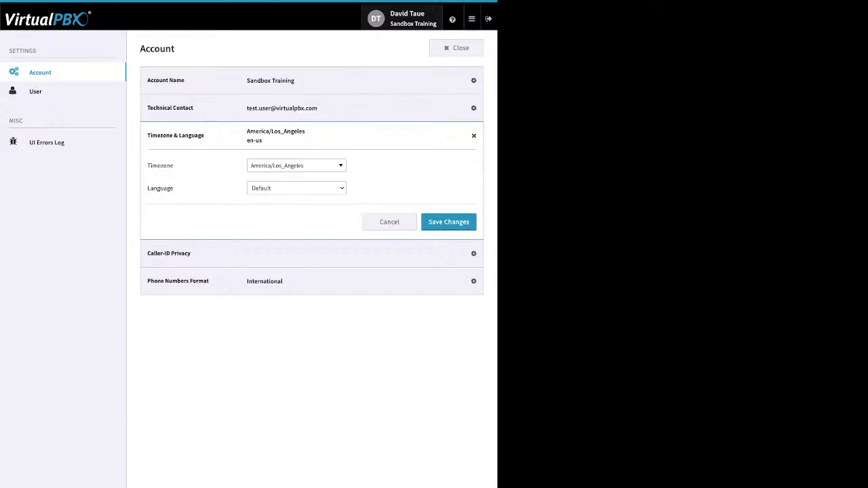
{"action": "left_click", "coordinate": [457, 48]}
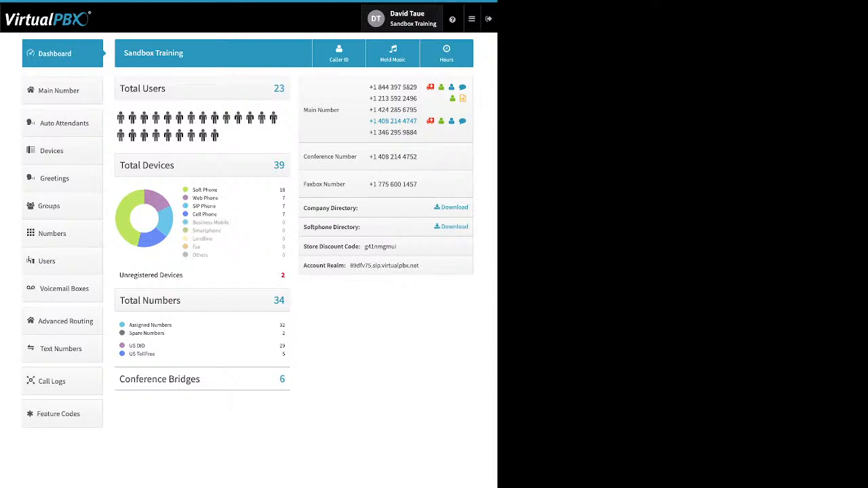
{"action": "mouse_move", "coordinate": [452, 19]}
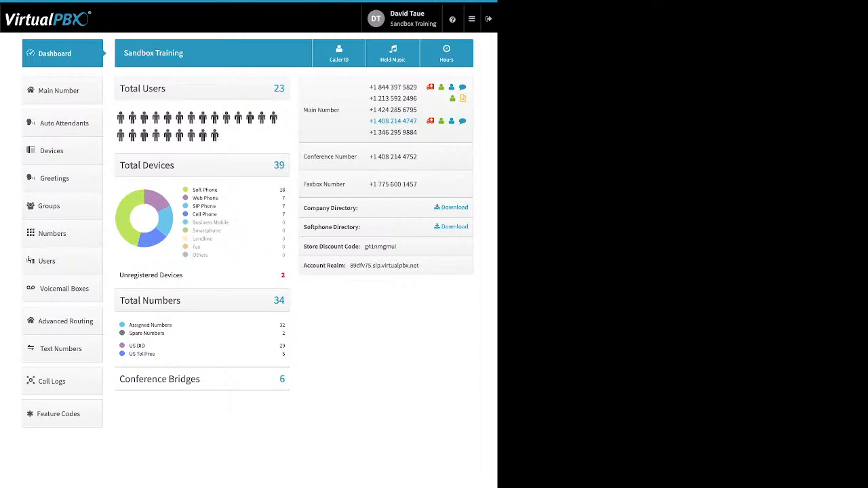
{"action": "left_click_drag", "start_coordinate": [218, 190], "coordinate": [193, 190]}
{"action": "left_click", "coordinate": [205, 191]}
{"action": "left_click_drag", "start_coordinate": [218, 190], "coordinate": [193, 190]}
{"action": "left_click", "coordinate": [216, 191]}
{"action": "left_click_drag", "start_coordinate": [193, 190], "coordinate": [217, 190]}
{"action": "left_click", "coordinate": [211, 191]}
{"action": "left_click_drag", "start_coordinate": [218, 198], "coordinate": [193, 197]}
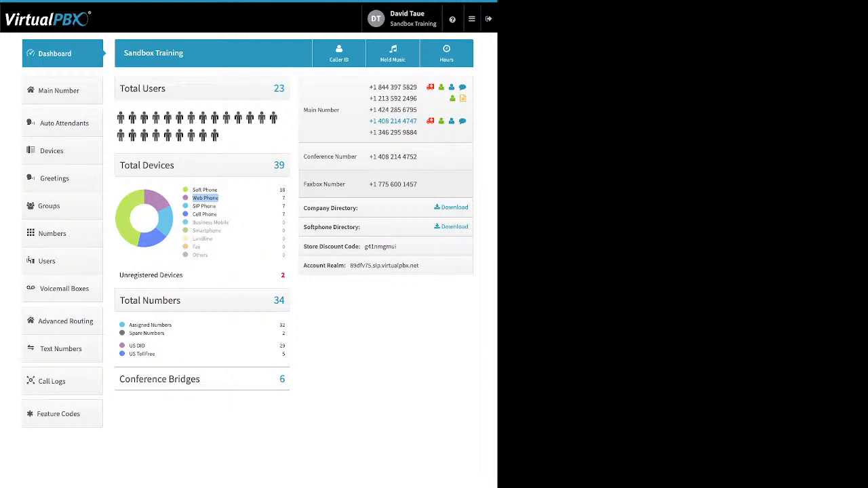
{"action": "left_click_drag", "start_coordinate": [216, 206], "coordinate": [193, 206]}
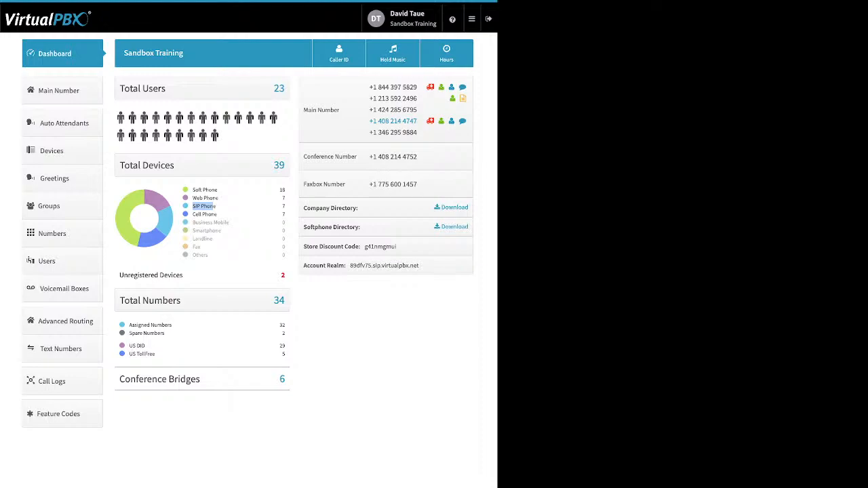
{"action": "left_click_drag", "start_coordinate": [217, 214], "coordinate": [195, 215]}
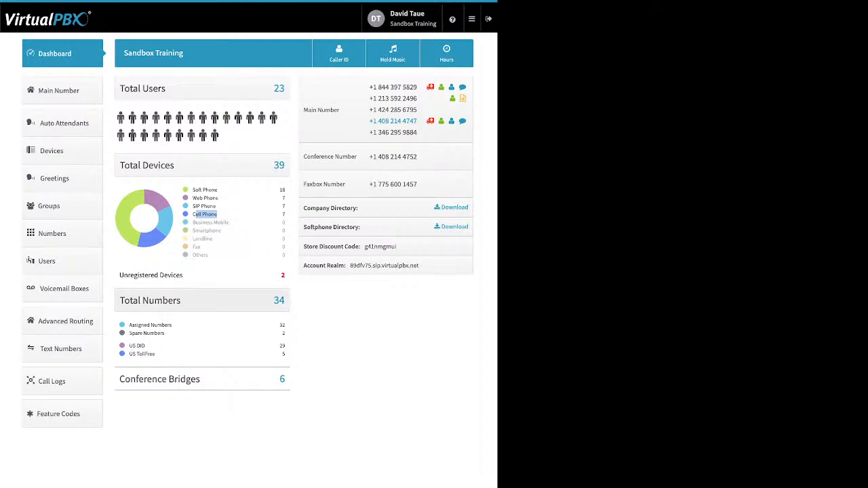
{"action": "left_click_drag", "start_coordinate": [183, 275], "coordinate": [145, 275]}
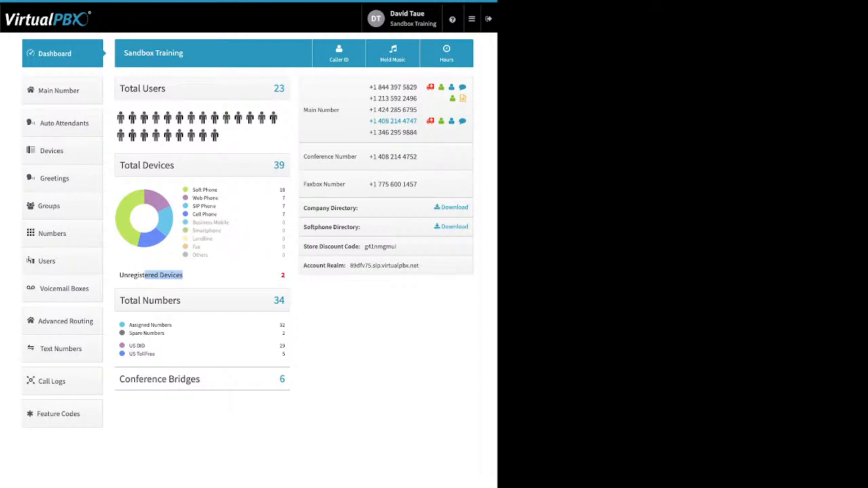
{"action": "left_click_drag", "start_coordinate": [129, 325], "coordinate": [165, 334]}
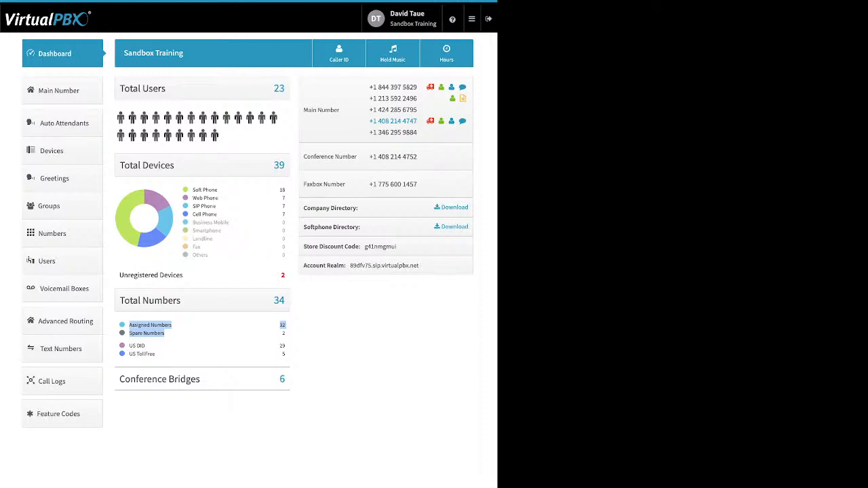
{"action": "left_click", "coordinate": [193, 333]}
{"action": "left_click_drag", "start_coordinate": [129, 346], "coordinate": [154, 354]}
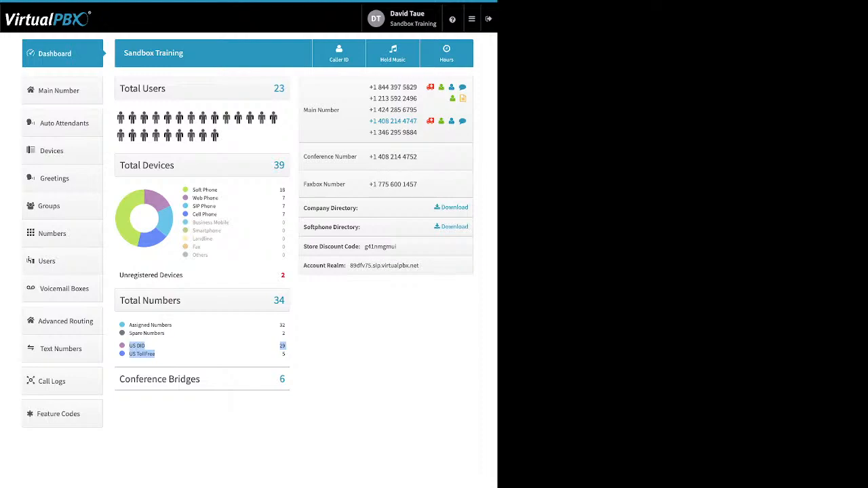
{"action": "left_click_drag", "start_coordinate": [201, 380], "coordinate": [144, 380]}
{"action": "left_click", "coordinate": [144, 381]}
{"action": "left_click_drag", "start_coordinate": [202, 380], "coordinate": [163, 379]}
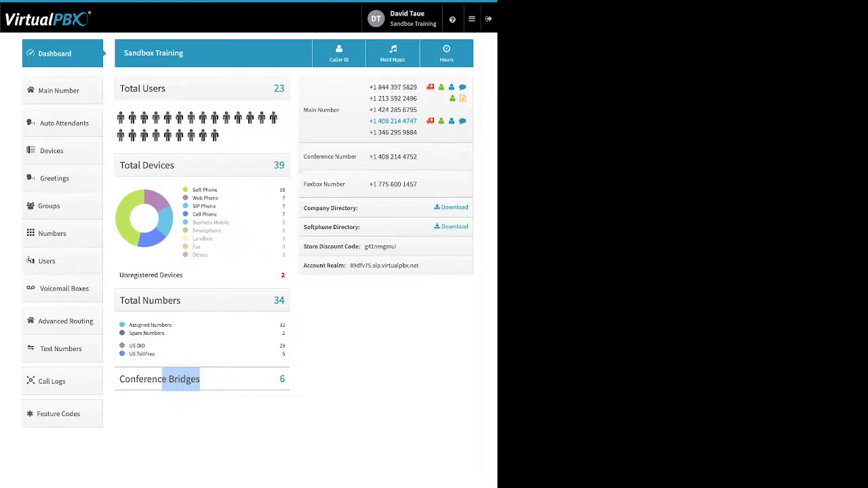
{"action": "left_click", "coordinate": [388, 71]}
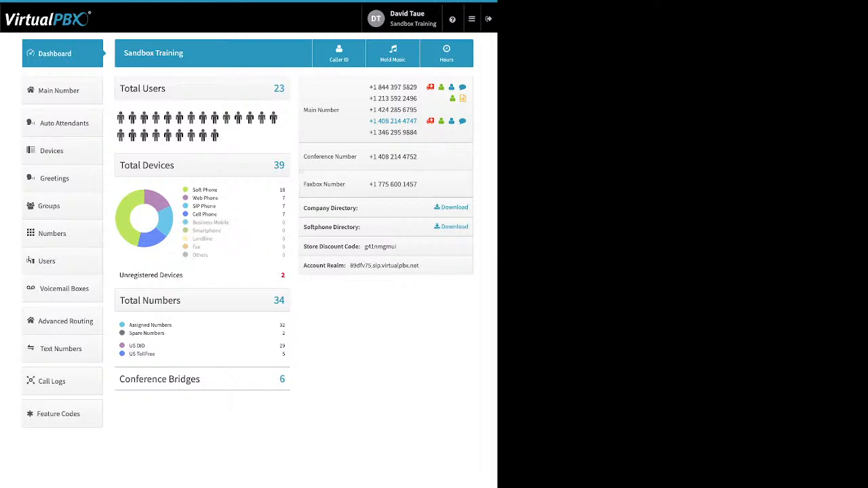
{"action": "left_click_drag", "start_coordinate": [358, 208], "coordinate": [308, 209]}
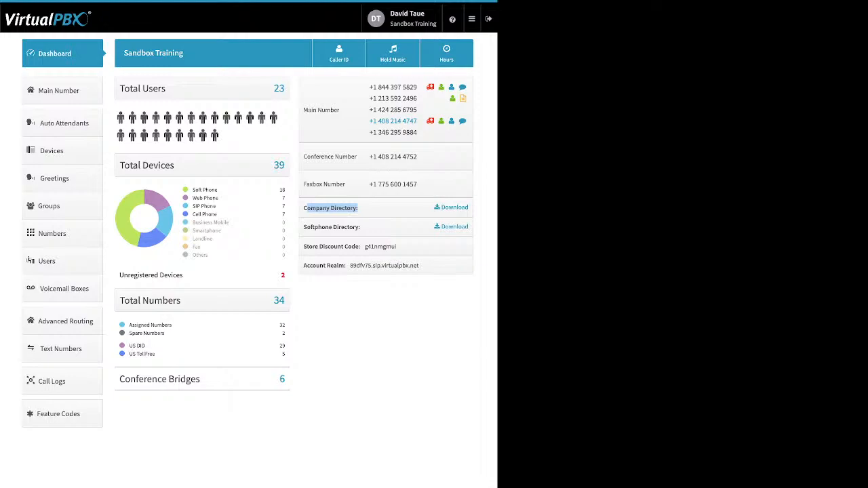
{"action": "left_click_drag", "start_coordinate": [369, 227], "coordinate": [308, 227]}
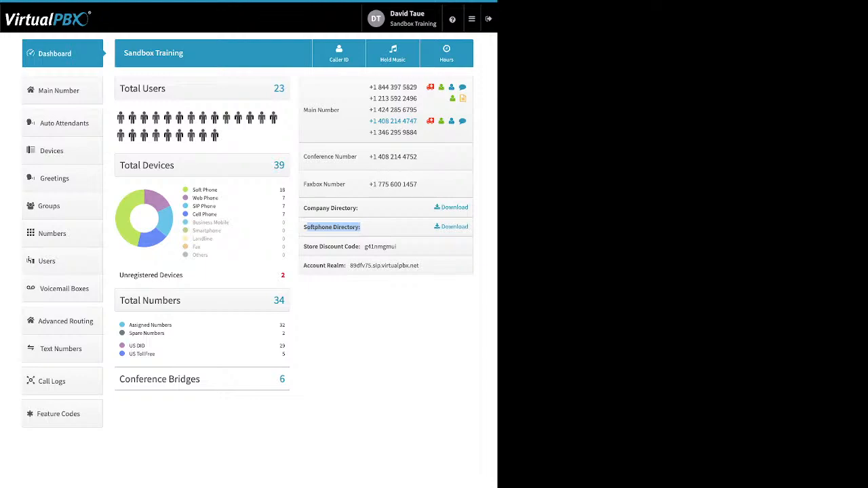
{"action": "left_click", "coordinate": [363, 227]}
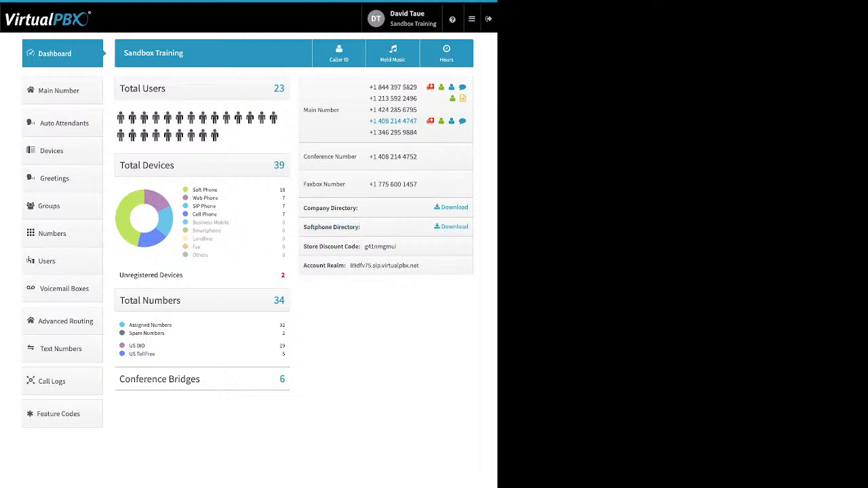
{"action": "left_click_drag", "start_coordinate": [303, 246], "coordinate": [360, 247]}
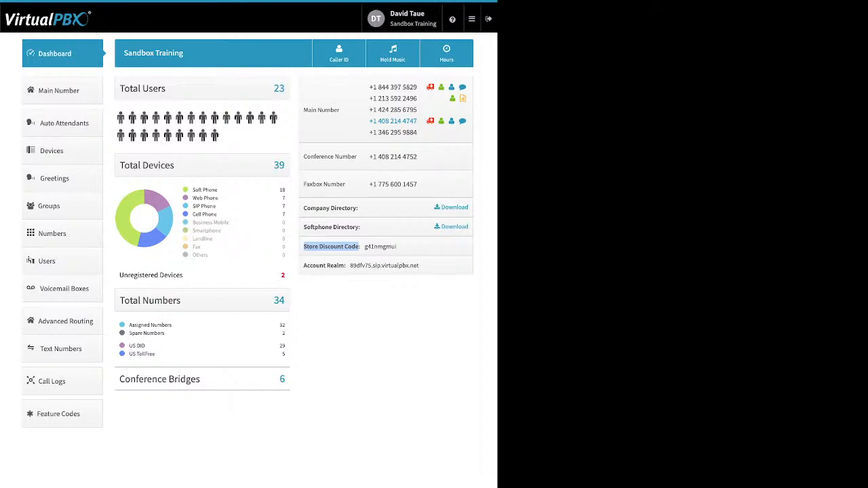
{"action": "left_click", "coordinate": [359, 248]}
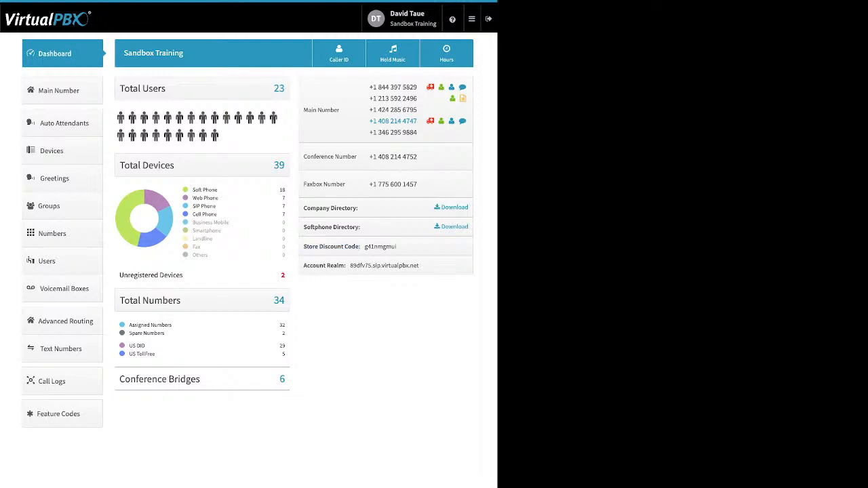
{"action": "left_click_drag", "start_coordinate": [307, 266], "coordinate": [345, 266]}
{"action": "left_click", "coordinate": [345, 266]}
{"action": "left_click_drag", "start_coordinate": [304, 266], "coordinate": [344, 266]}
{"action": "left_click", "coordinate": [344, 266]}
Step: Highlight the account realm and Sandbox Training name, then open the Company Caller ID dialog
{"action": "left_click_drag", "start_coordinate": [419, 266], "coordinate": [350, 266]}
{"action": "left_click_drag", "start_coordinate": [132, 53], "coordinate": [184, 53]}
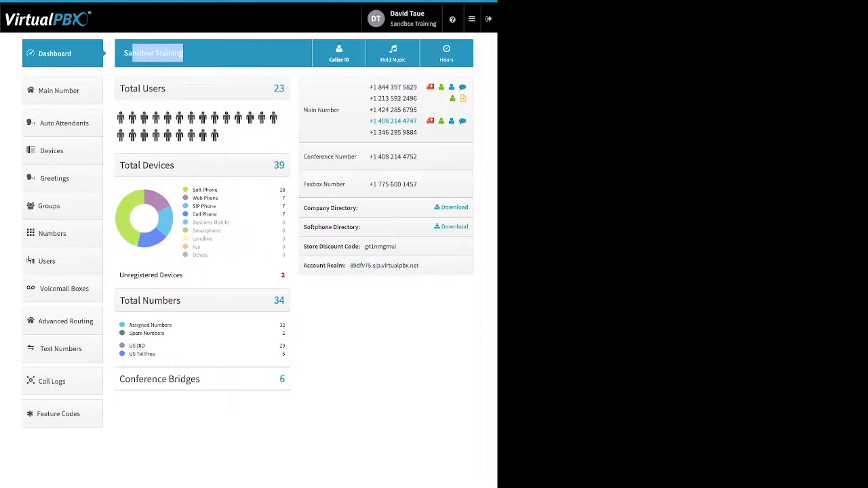
{"action": "left_click", "coordinate": [339, 54]}
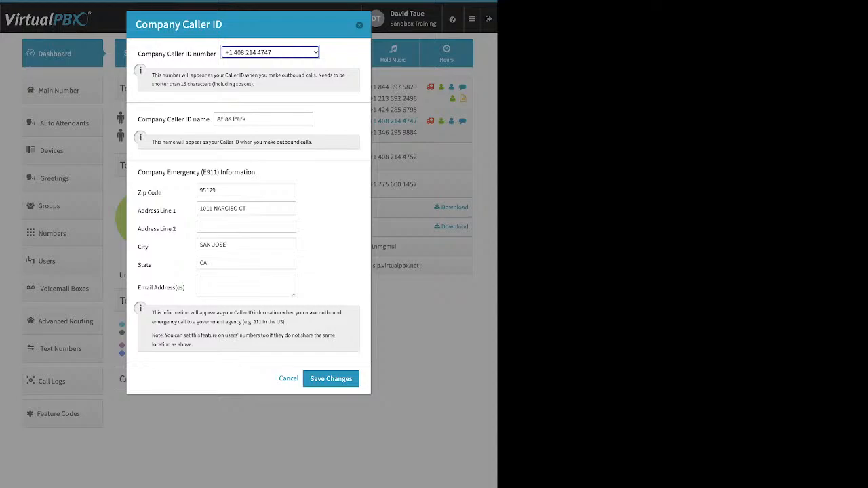
{"action": "left_click_drag", "start_coordinate": [138, 120], "coordinate": [210, 119]}
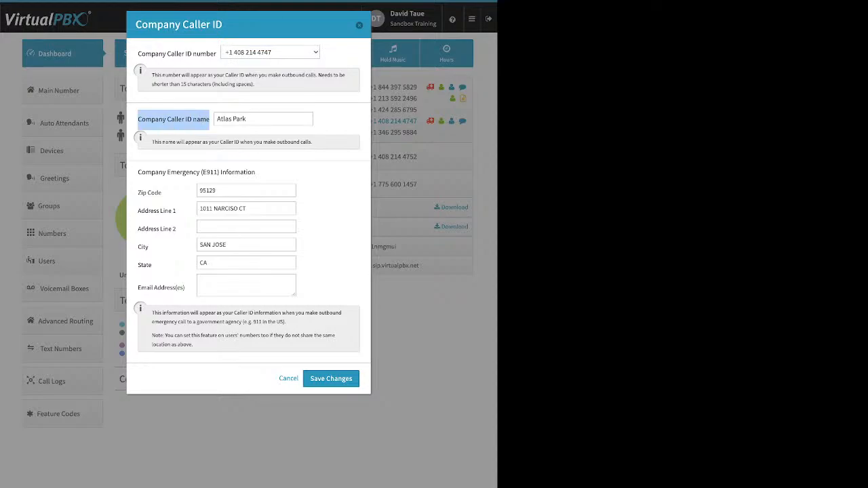
{"action": "left_click", "coordinate": [211, 120]}
{"action": "left_click_drag", "start_coordinate": [247, 119], "coordinate": [215, 119]}
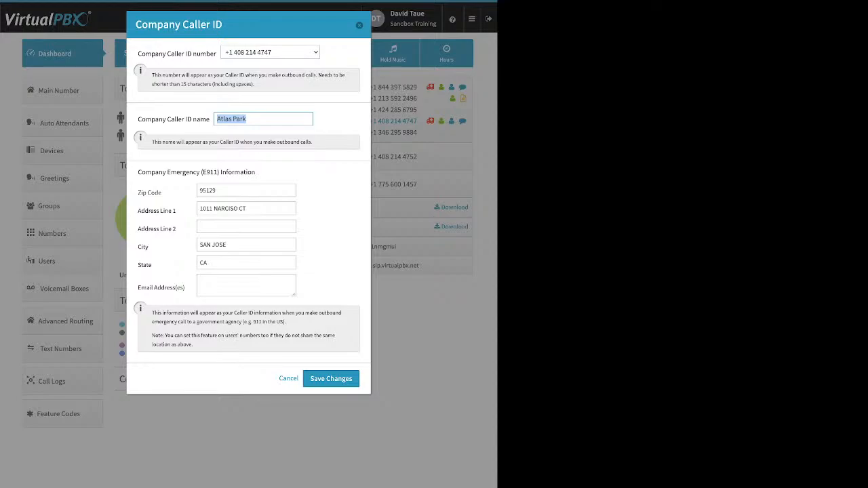
{"action": "left_click", "coordinate": [261, 119]}
{"action": "left_click_drag", "start_coordinate": [158, 173], "coordinate": [256, 174]}
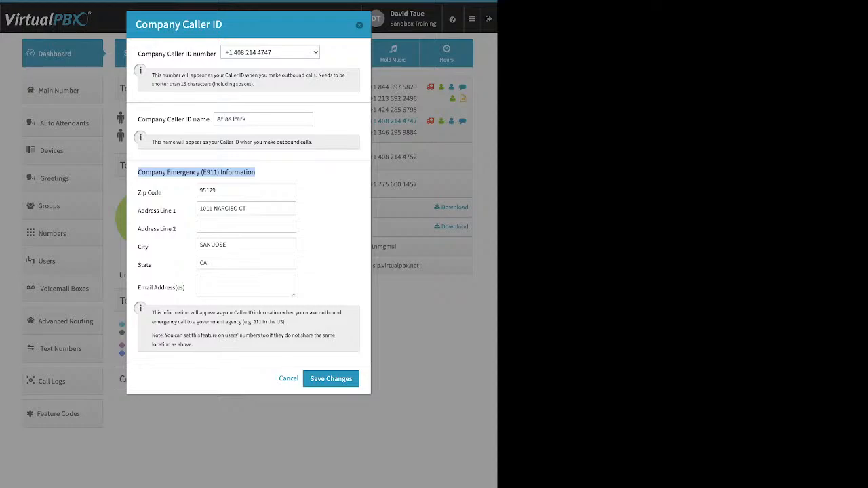
Step: Highlight the Company Caller ID name field, then cancel the dialog without changes
{"action": "left_click", "coordinate": [270, 175]}
{"action": "left_click_drag", "start_coordinate": [138, 120], "coordinate": [211, 120]}
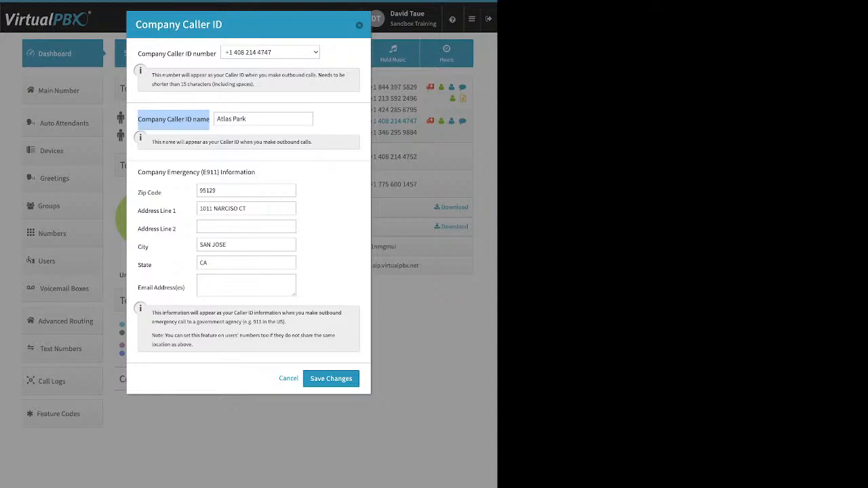
{"action": "left_click", "coordinate": [359, 25]}
{"action": "left_click", "coordinate": [393, 54]}
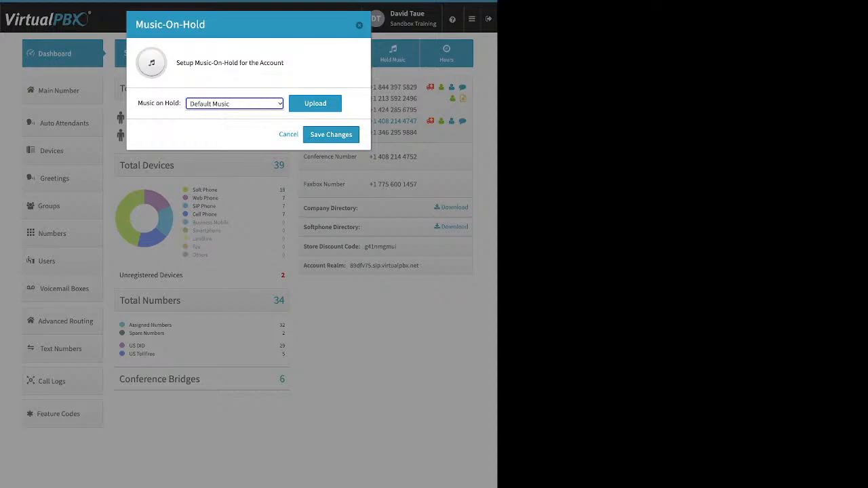
{"action": "left_click", "coordinate": [315, 104]}
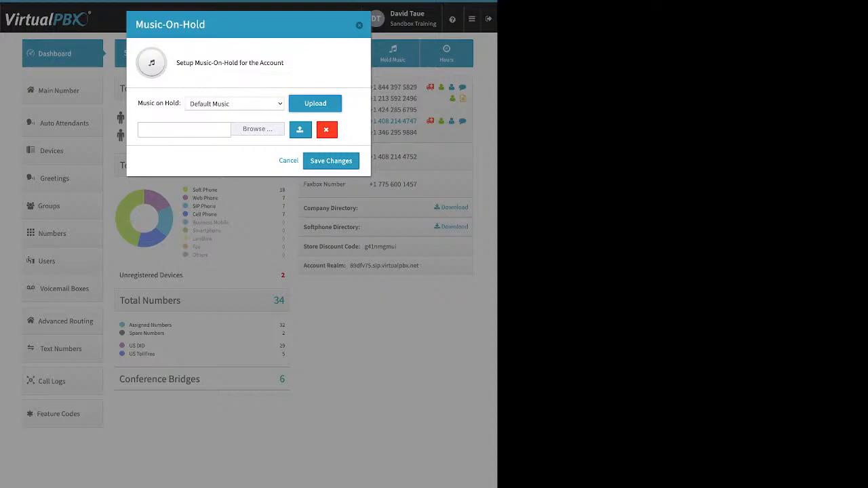
{"action": "left_click", "coordinate": [359, 25]}
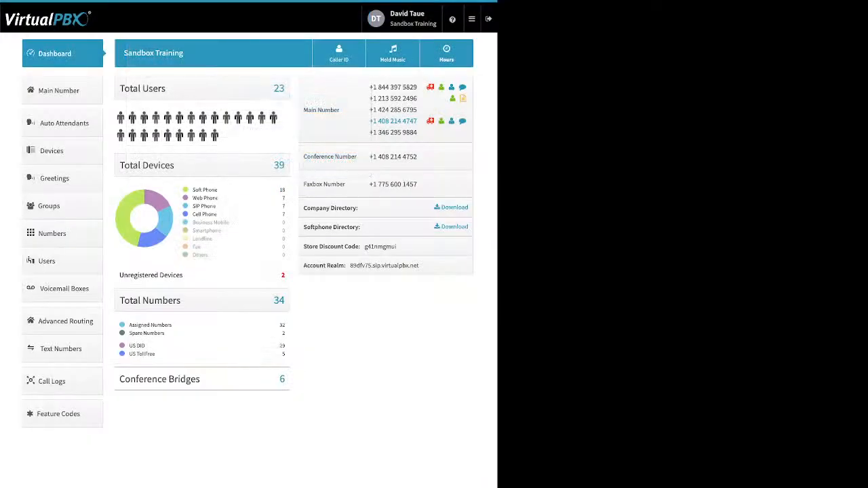
Step: Go to Main Number and expand Main Company Numbers to list its five numbers
{"action": "left_click", "coordinate": [62, 90]}
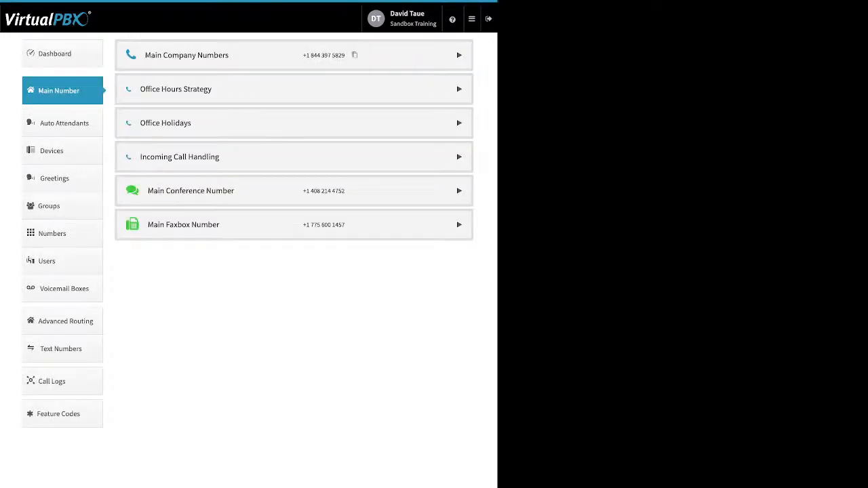
{"action": "left_click", "coordinate": [460, 55]}
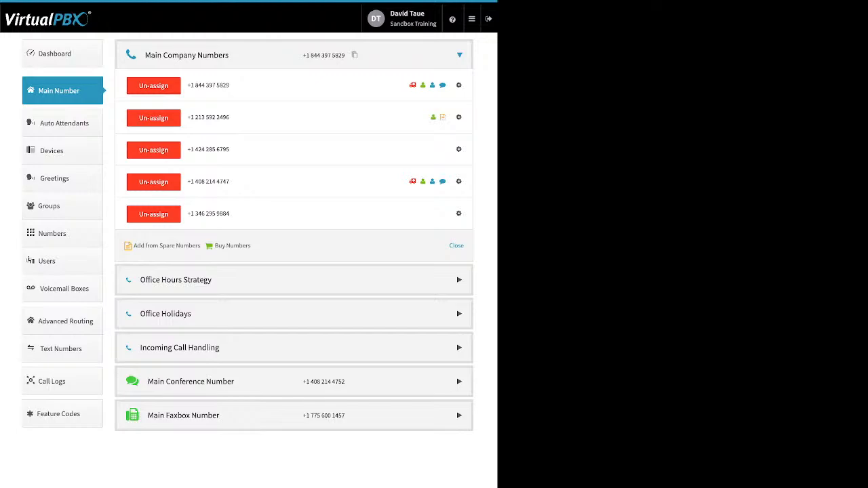
{"action": "left_click_drag", "start_coordinate": [252, 246], "coordinate": [133, 246]}
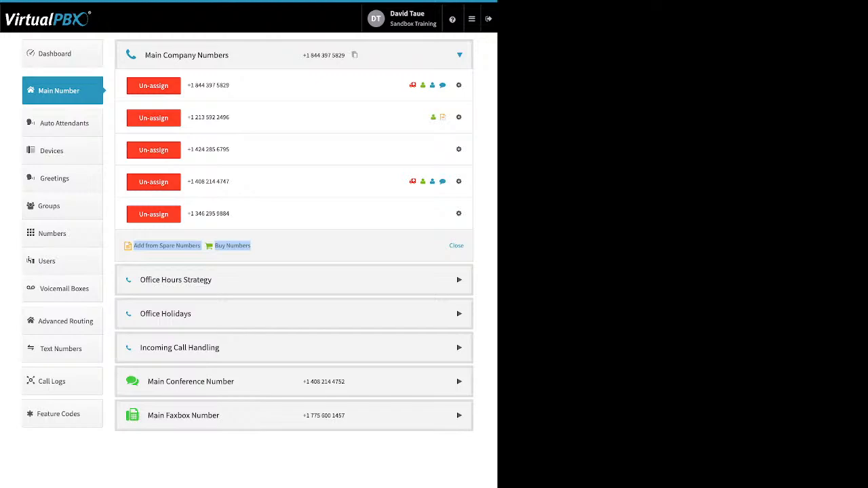
{"action": "left_click_drag", "start_coordinate": [195, 149], "coordinate": [231, 149]}
{"action": "left_click", "coordinate": [153, 150]}
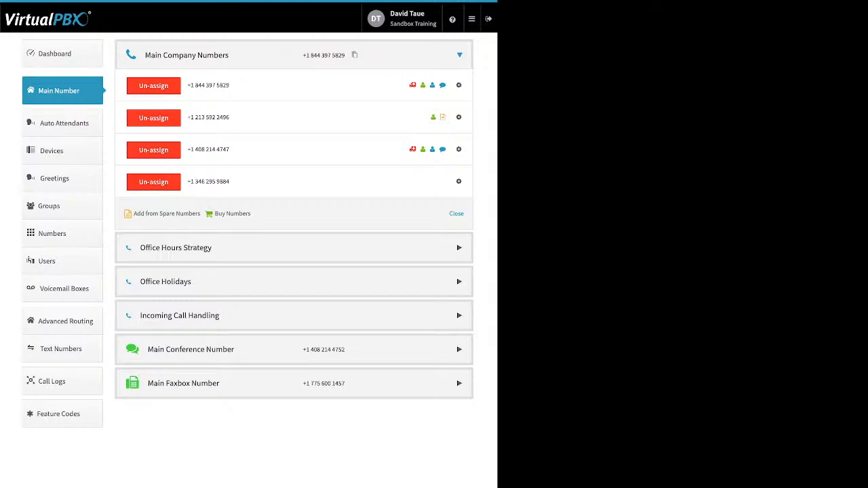
{"action": "left_click_drag", "start_coordinate": [201, 214], "coordinate": [139, 213]}
{"action": "left_click", "coordinate": [167, 214]}
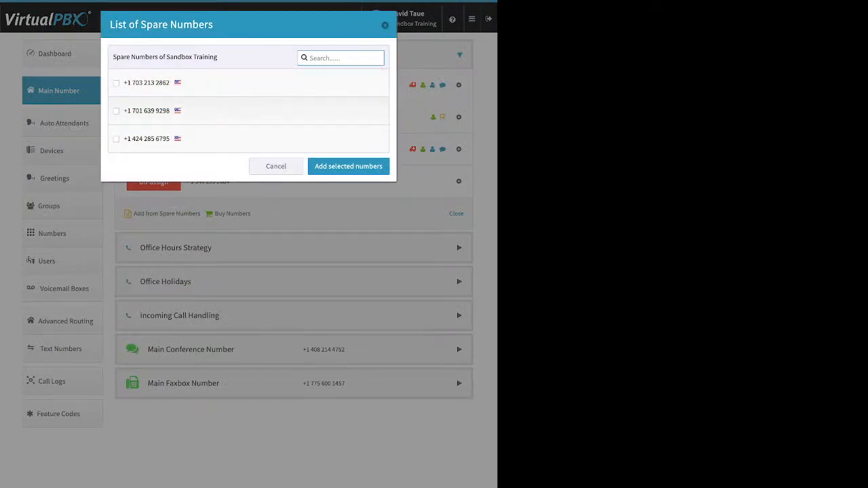
{"action": "left_click_drag", "start_coordinate": [128, 139], "coordinate": [154, 139]}
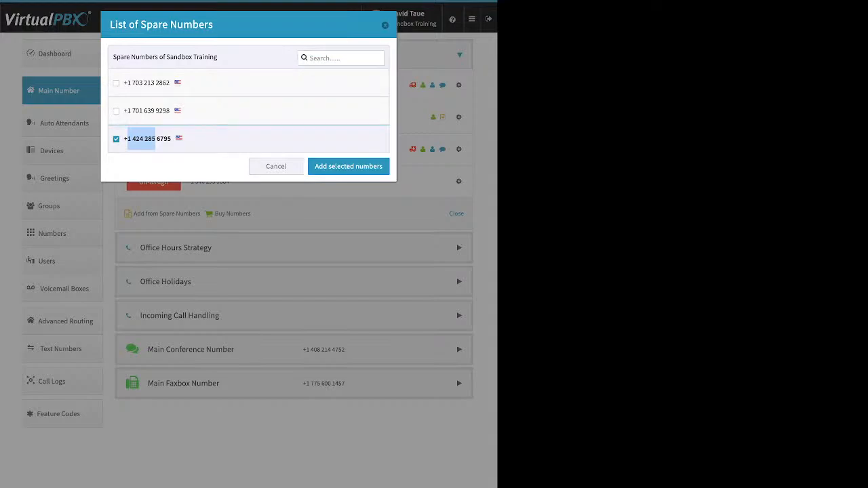
{"action": "left_click", "coordinate": [141, 139]}
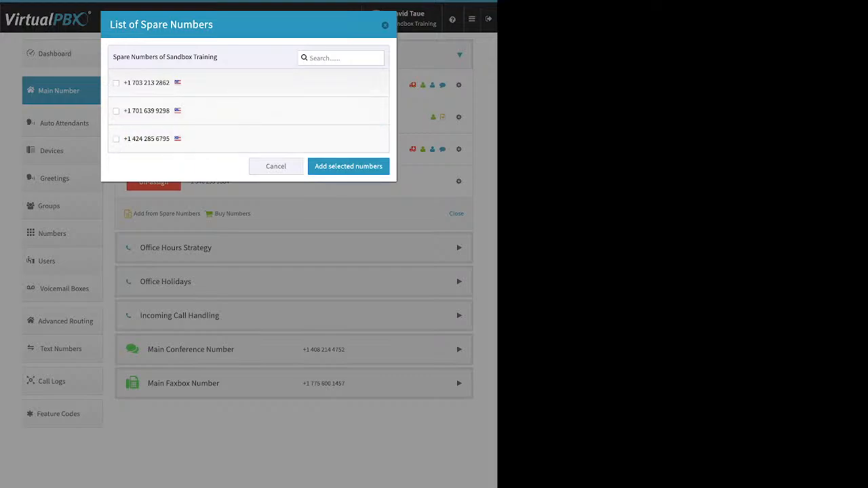
{"action": "left_click", "coordinate": [276, 166]}
Step: Start buying a Toll-free number under Main Company Numbers to see the 80* to 88* prefixes
{"action": "left_click_drag", "start_coordinate": [251, 214], "coordinate": [215, 214]}
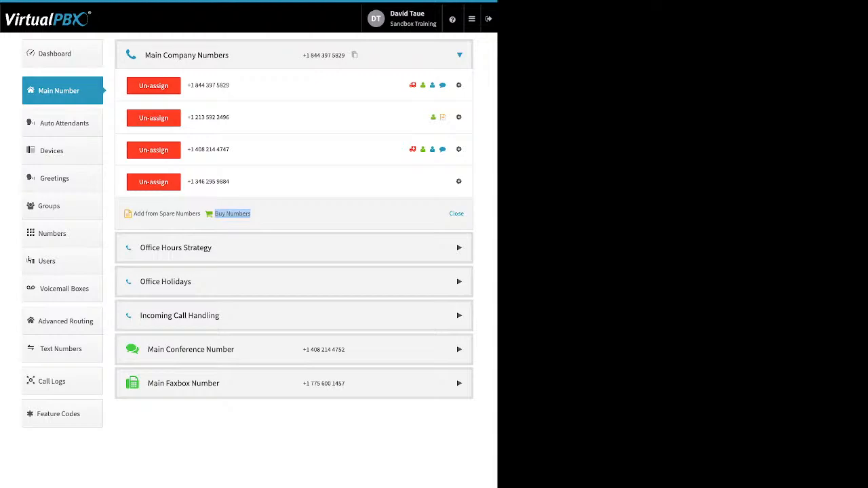
{"action": "left_click", "coordinate": [232, 213]}
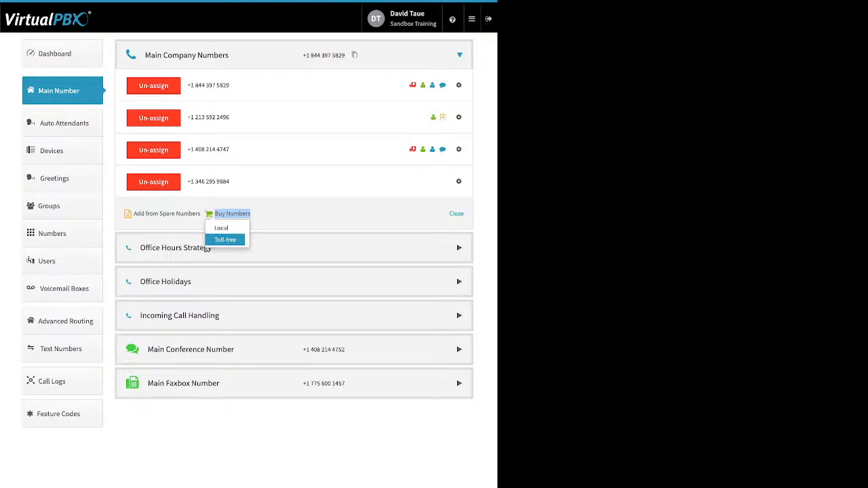
{"action": "left_click", "coordinate": [225, 240]}
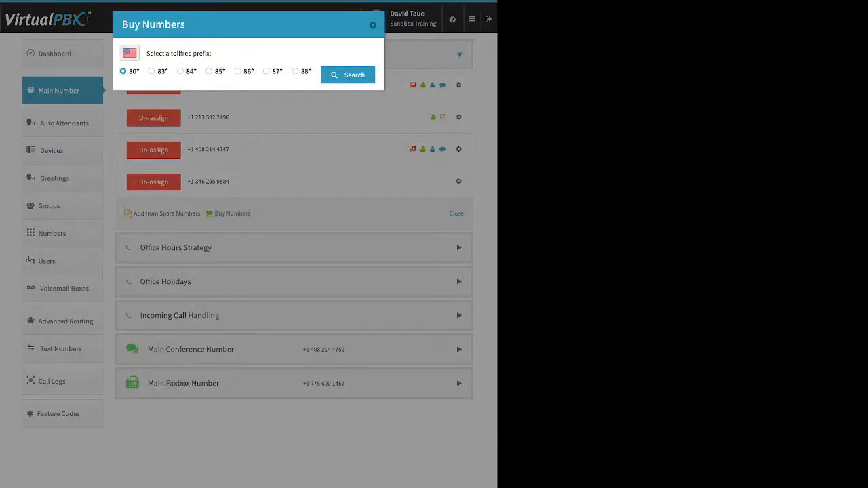
{"action": "left_click", "coordinate": [209, 71]}
{"action": "left_click", "coordinate": [347, 75]}
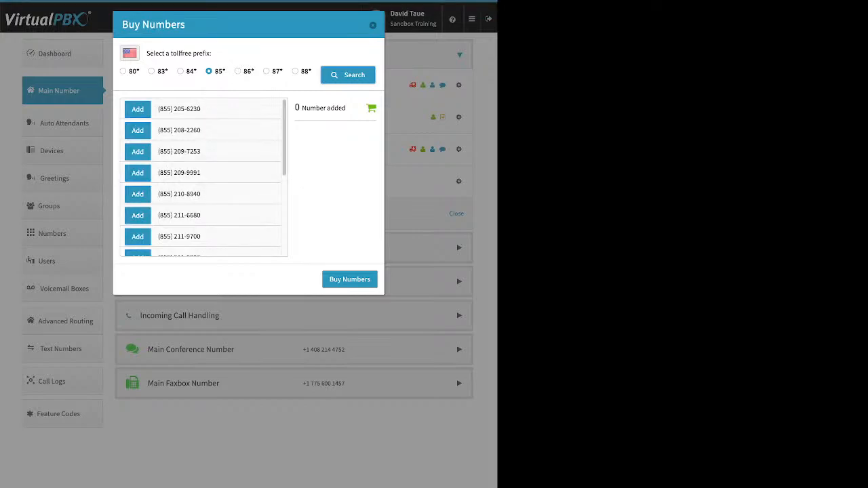
{"action": "scroll", "coordinate": [204, 176], "scroll_direction": "down", "scroll_amount": 5}
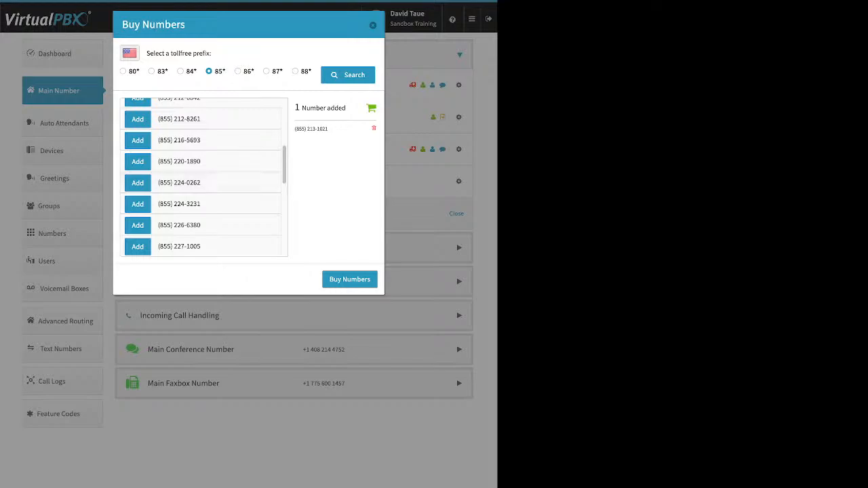
{"action": "left_click", "coordinate": [350, 279]}
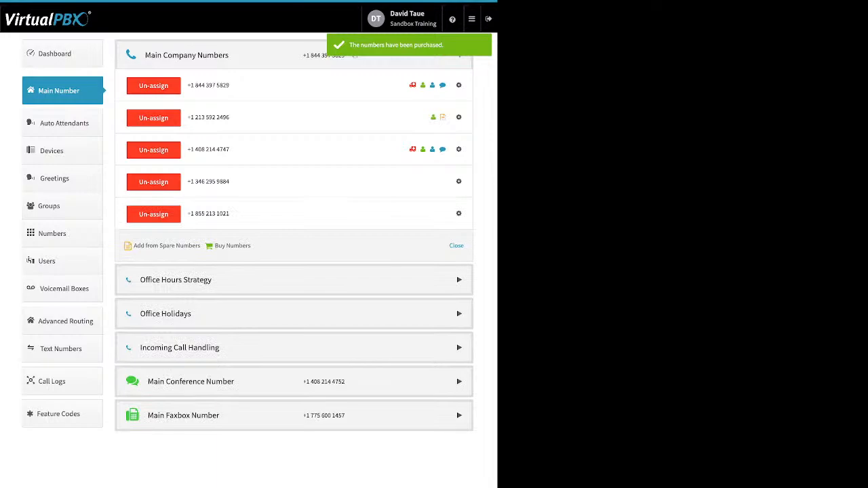
Step: Search for local numbers in area code 310, which finds no matches
{"action": "left_click", "coordinate": [232, 246]}
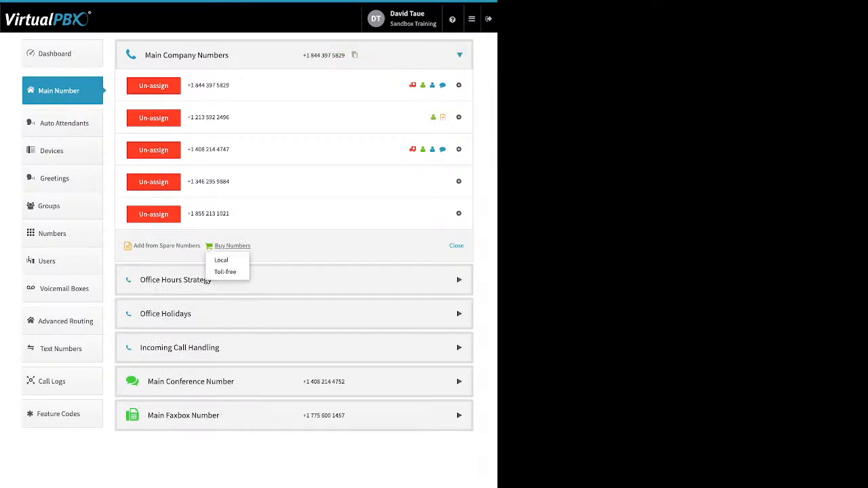
{"action": "left_click", "coordinate": [224, 261]}
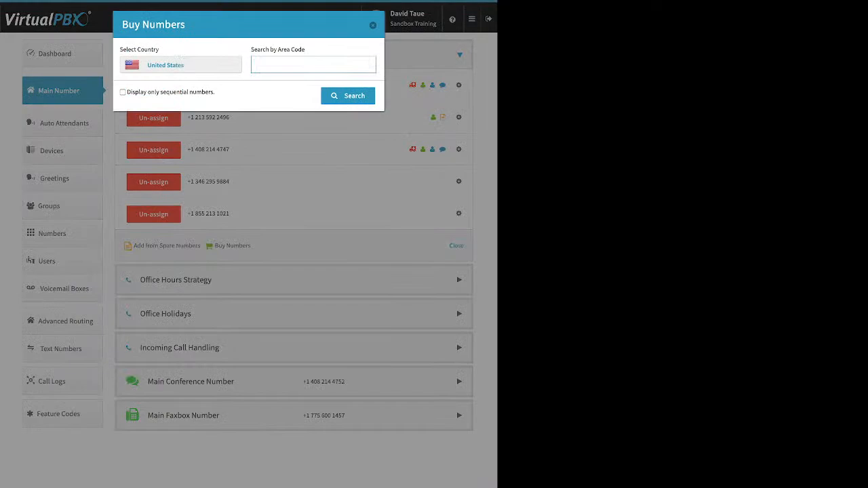
{"action": "type", "text": "310"}
{"action": "key", "text": "Return"}
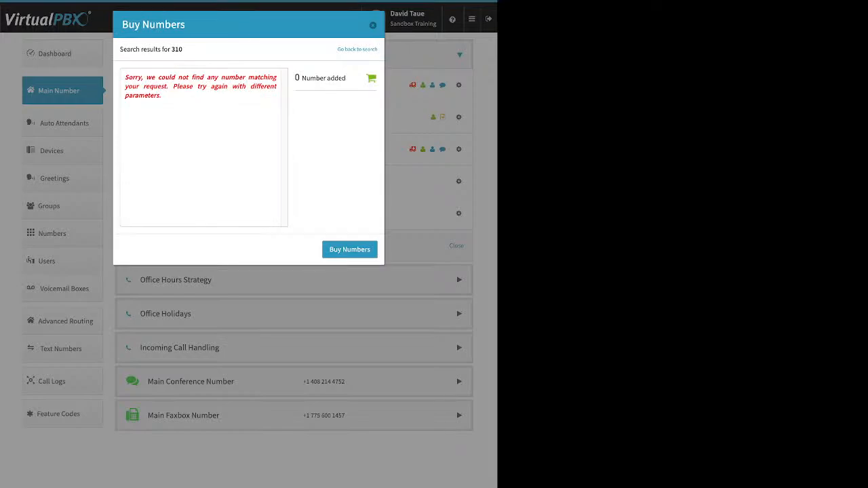
{"action": "left_click_drag", "start_coordinate": [125, 77], "coordinate": [163, 96]}
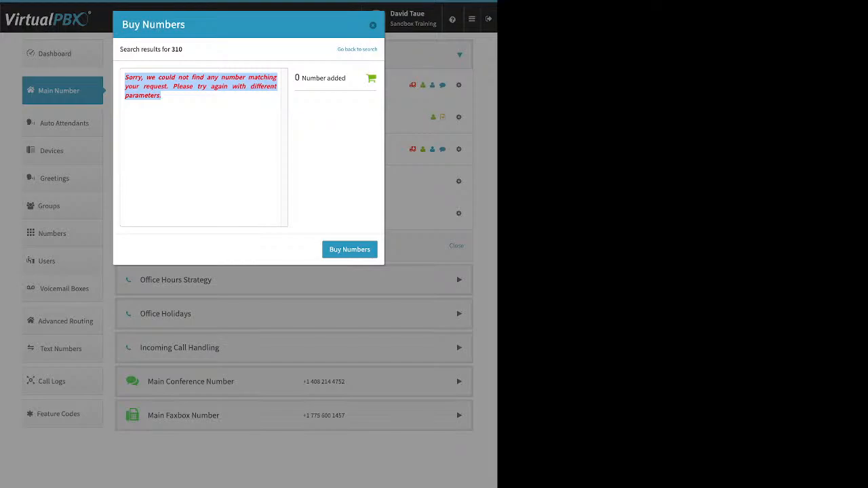
Step: Search local numbers in area code 424, browse the results, and close without buying
{"action": "left_click", "coordinate": [357, 49]}
{"action": "left_click", "coordinate": [272, 66]}
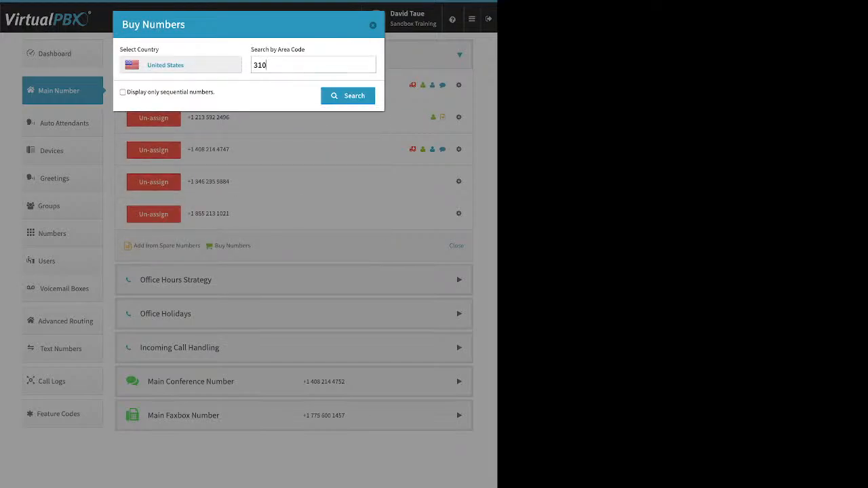
{"action": "double_click", "coordinate": [260, 66]}
{"action": "type", "text": "424"}
{"action": "key", "text": "Return"}
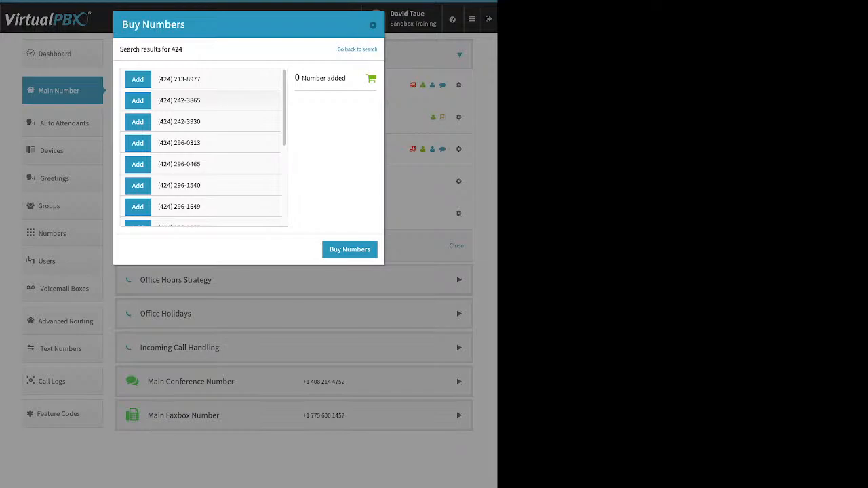
{"action": "scroll", "coordinate": [204, 147], "scroll_direction": "down", "scroll_amount": 3}
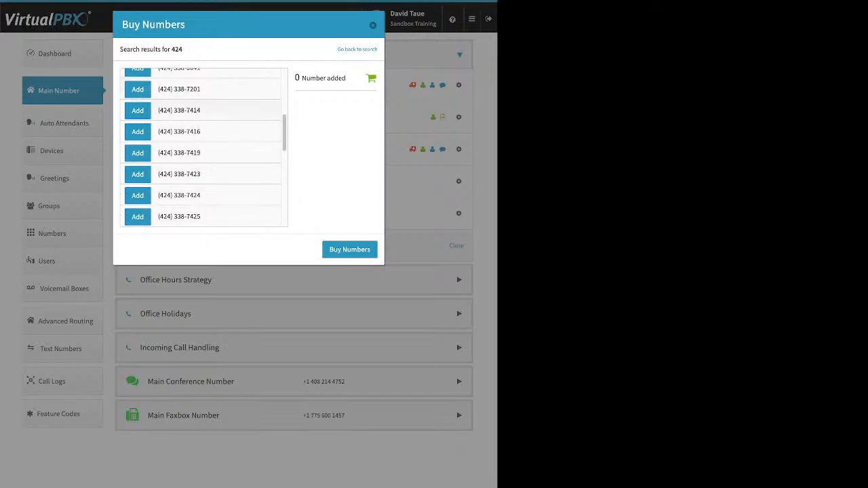
{"action": "left_click", "coordinate": [139, 110]}
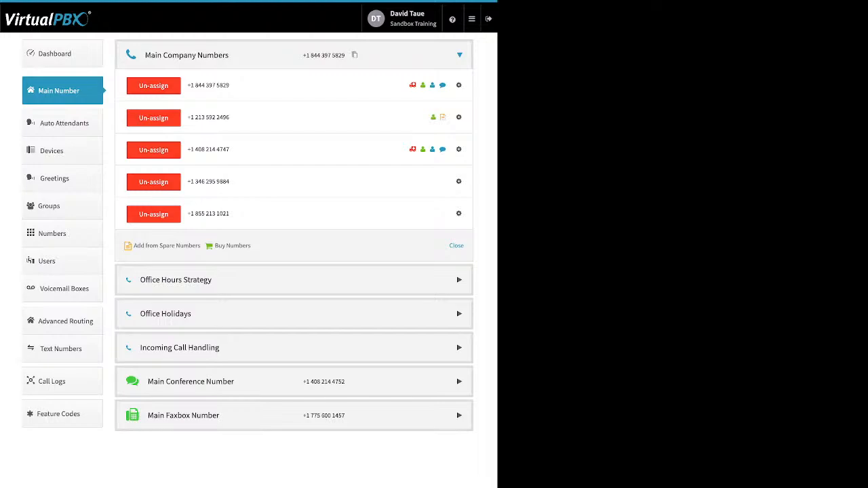
{"action": "left_click", "coordinate": [459, 214]}
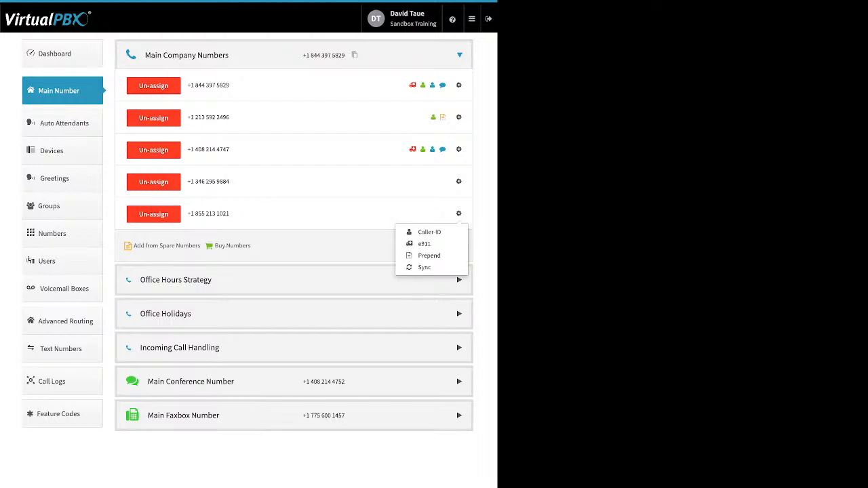
{"action": "left_click", "coordinate": [430, 232]}
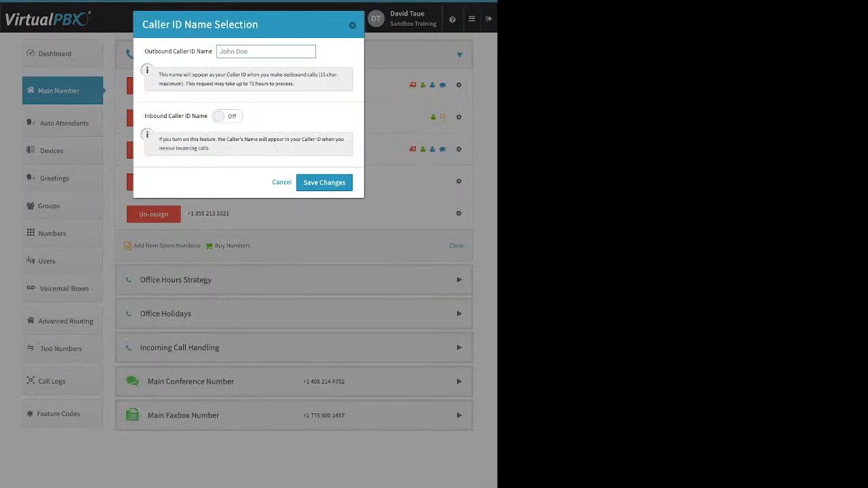
{"action": "triple_click", "coordinate": [178, 51]}
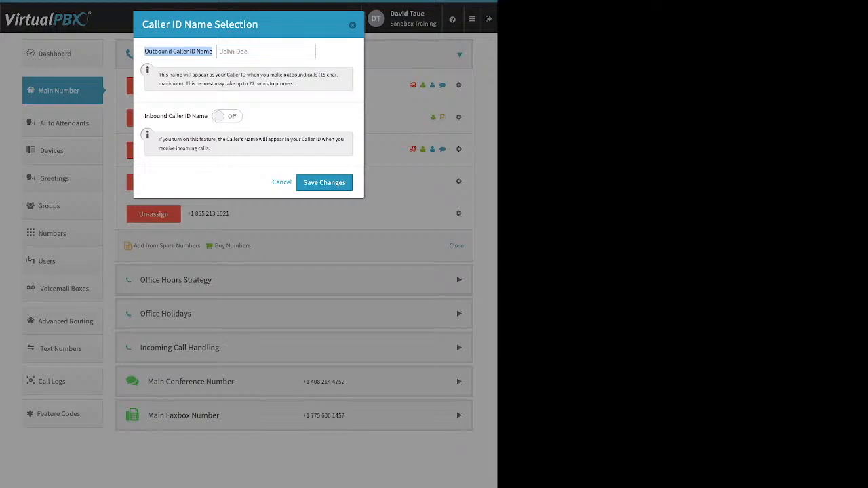
{"action": "left_click_drag", "start_coordinate": [145, 116], "coordinate": [208, 116]}
{"action": "left_click", "coordinate": [228, 116]}
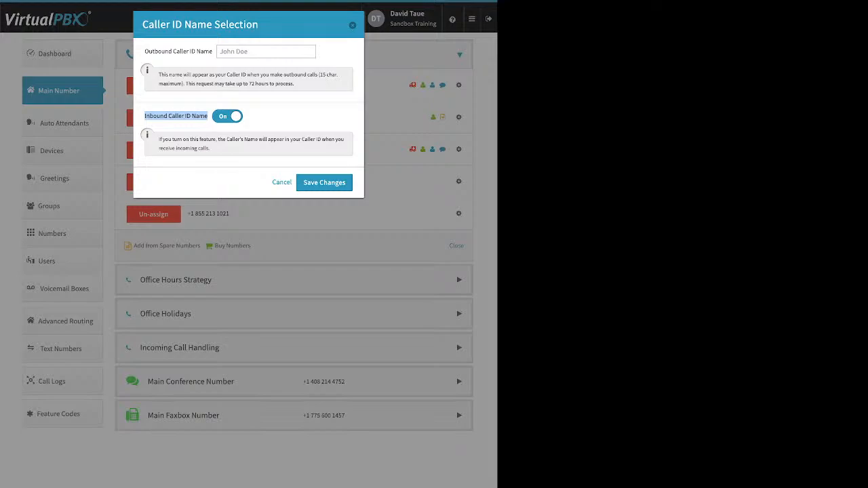
{"action": "key", "text": "Escape"}
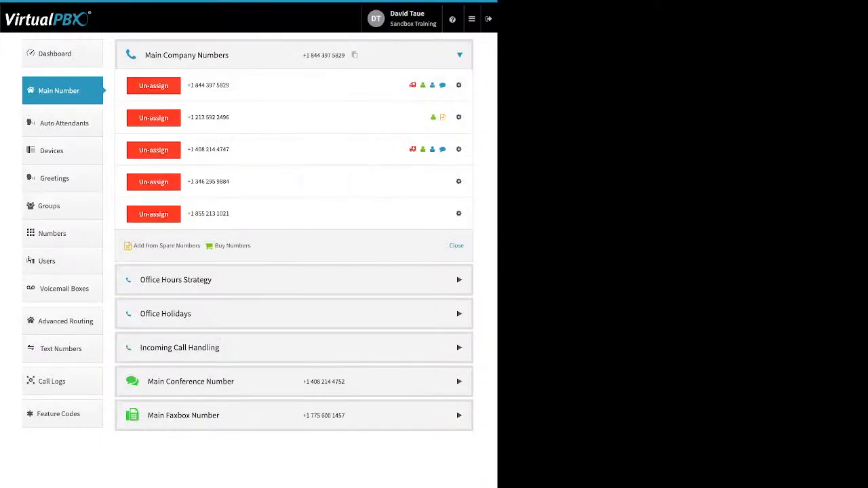
{"action": "left_click", "coordinate": [459, 214]}
{"action": "left_click", "coordinate": [431, 245]}
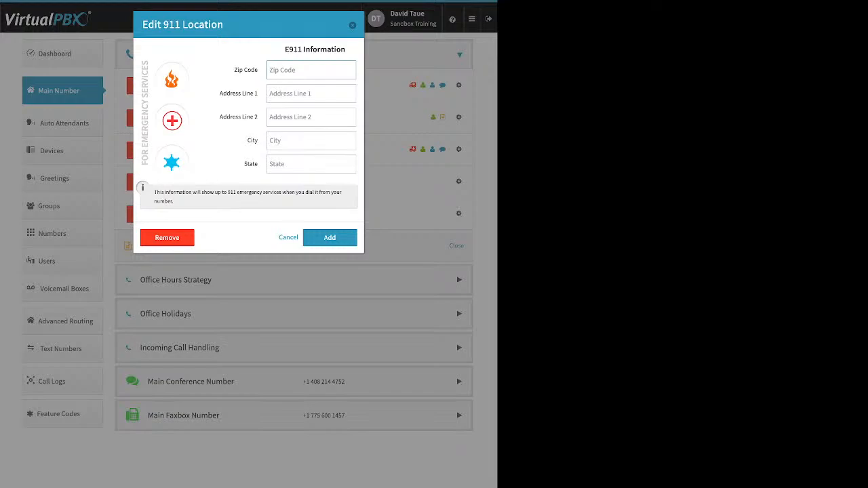
{"action": "key", "text": "Escape"}
{"action": "left_click", "coordinate": [459, 214]}
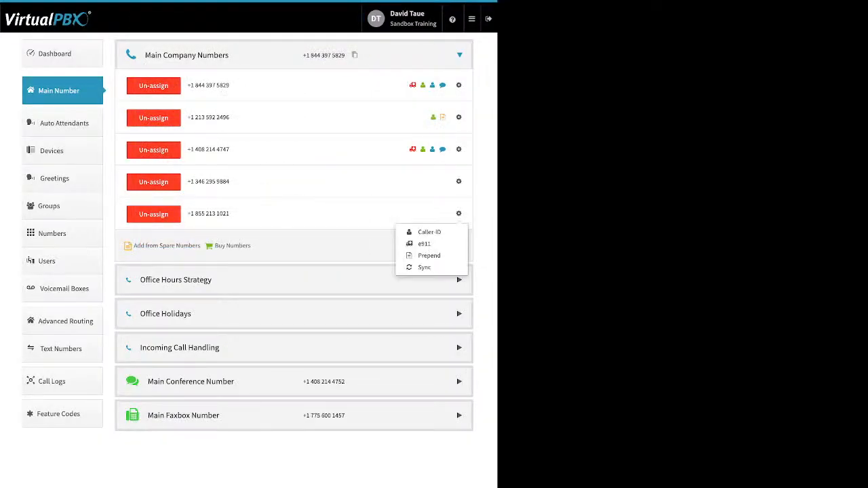
{"action": "left_click", "coordinate": [429, 256]}
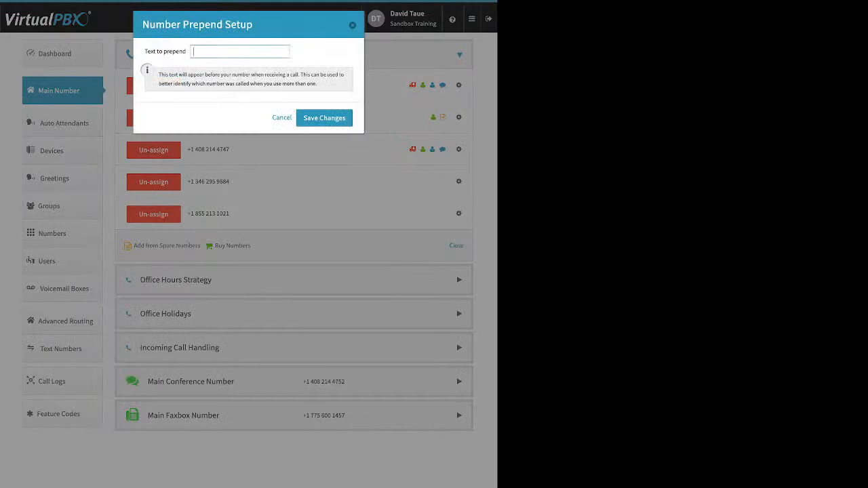
{"action": "type", "text": "test"}
{"action": "key", "text": "Escape"}
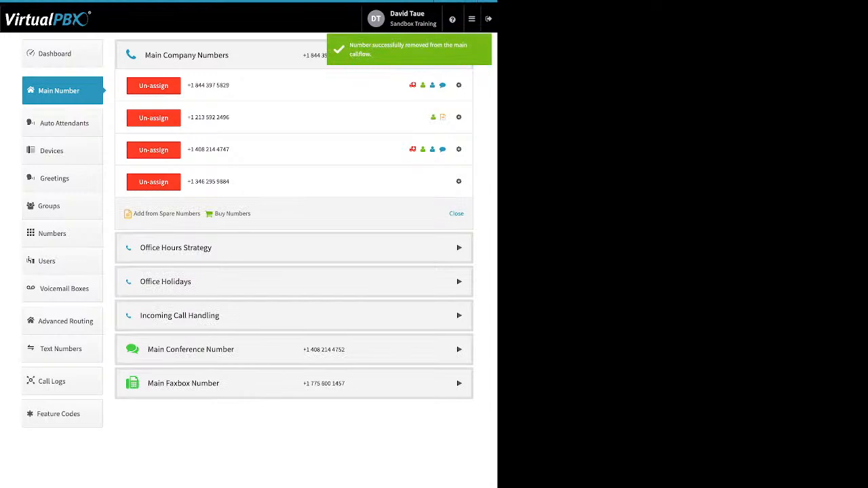
Step: Expand Office Hours Strategy and review the Custom Office Hours, keeping Monday's 9:00 start
{"action": "left_click", "coordinate": [294, 247]}
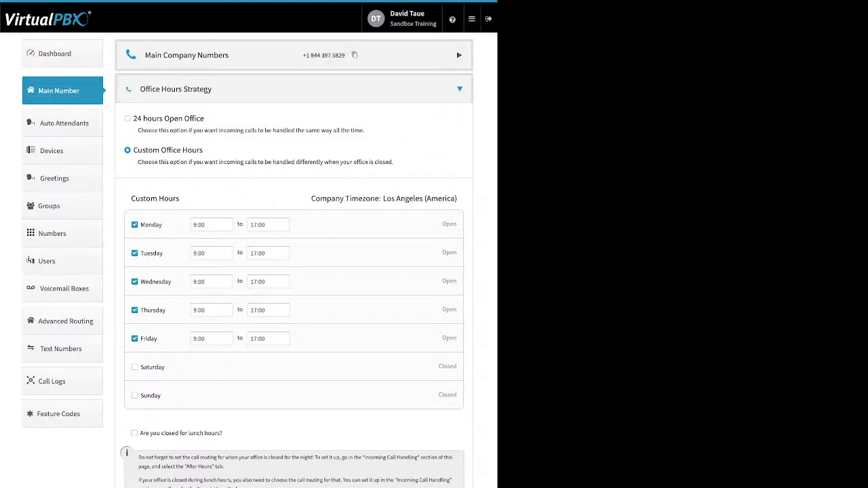
{"action": "left_click_drag", "start_coordinate": [204, 119], "coordinate": [133, 119]}
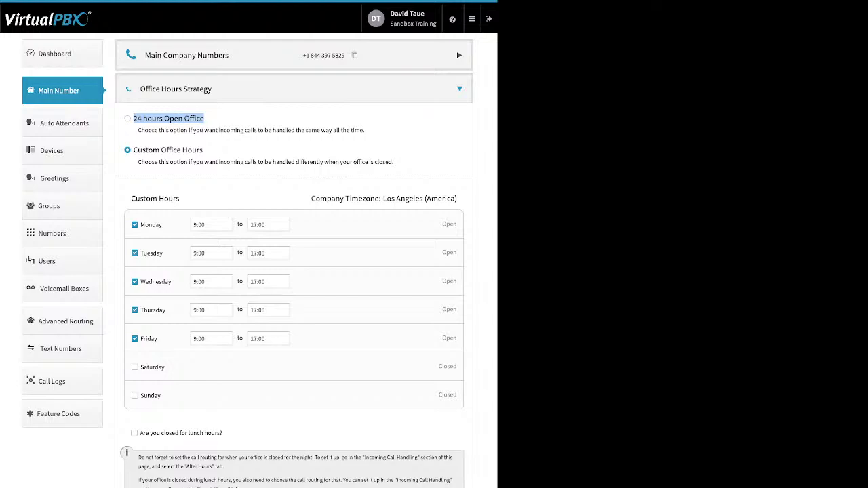
{"action": "left_click_drag", "start_coordinate": [203, 150], "coordinate": [133, 150]}
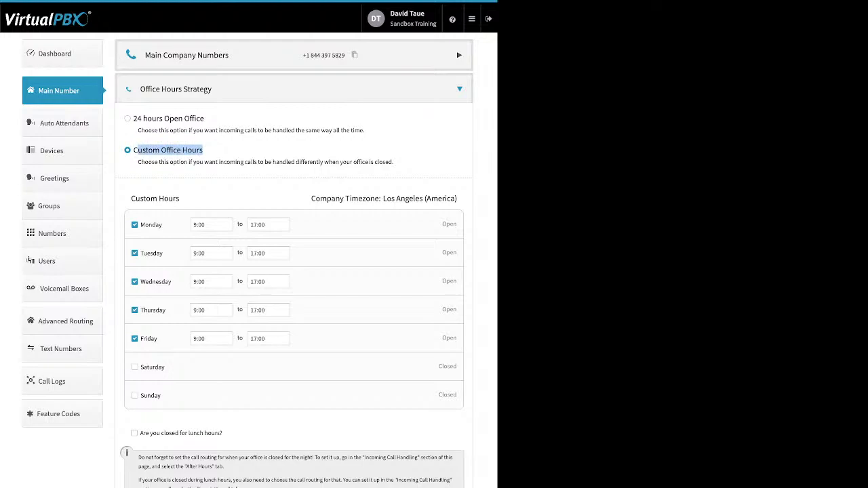
{"action": "left_click_drag", "start_coordinate": [163, 225], "coordinate": [140, 225]}
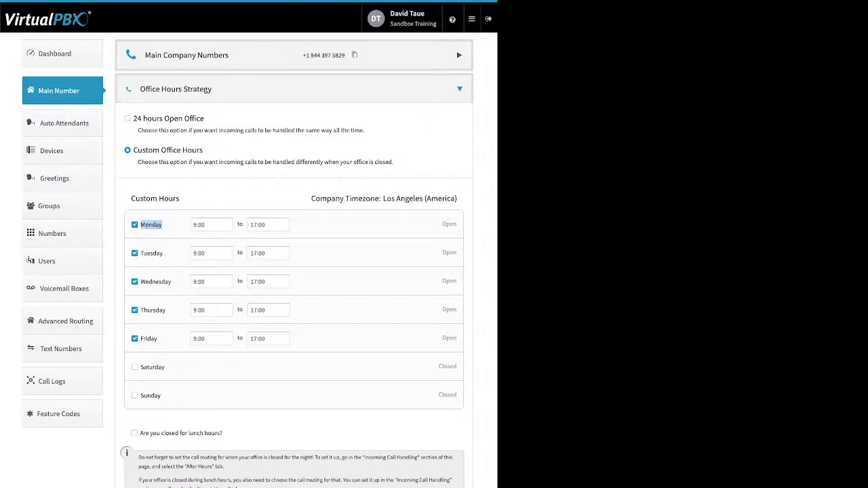
{"action": "left_click", "coordinate": [197, 225]}
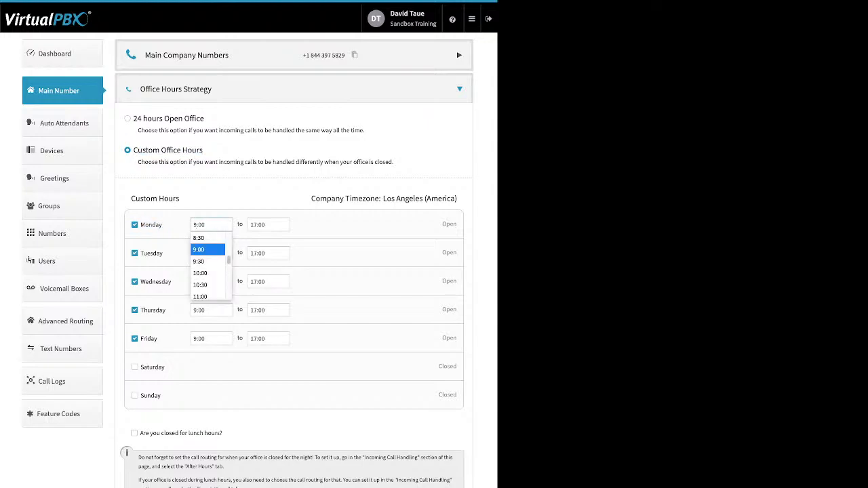
{"action": "key", "text": "Escape"}
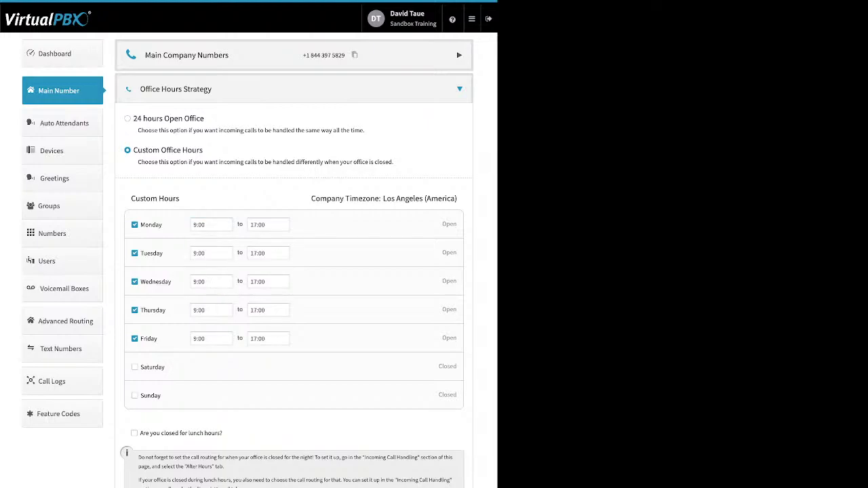
Step: Turn the lunch-hours closure on and back off, leaving it disabled
{"action": "left_click_drag", "start_coordinate": [222, 433], "coordinate": [190, 433]}
{"action": "left_click_drag", "start_coordinate": [189, 433], "coordinate": [140, 432]}
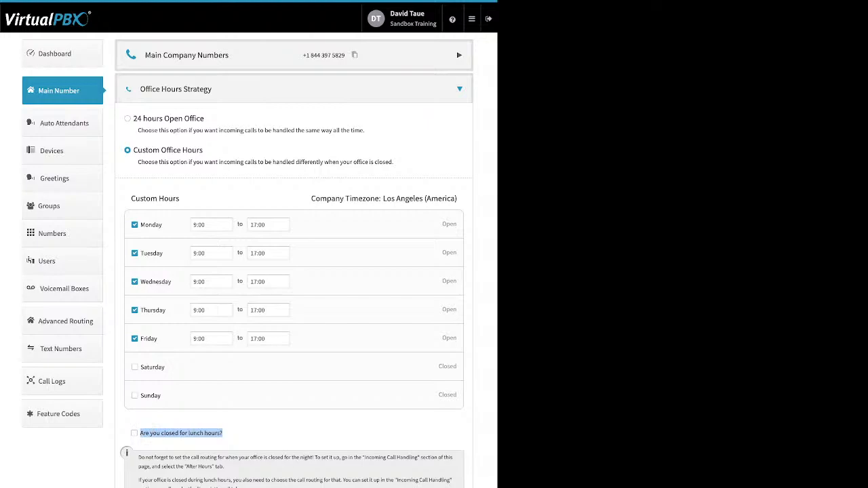
{"action": "left_click", "coordinate": [134, 434]}
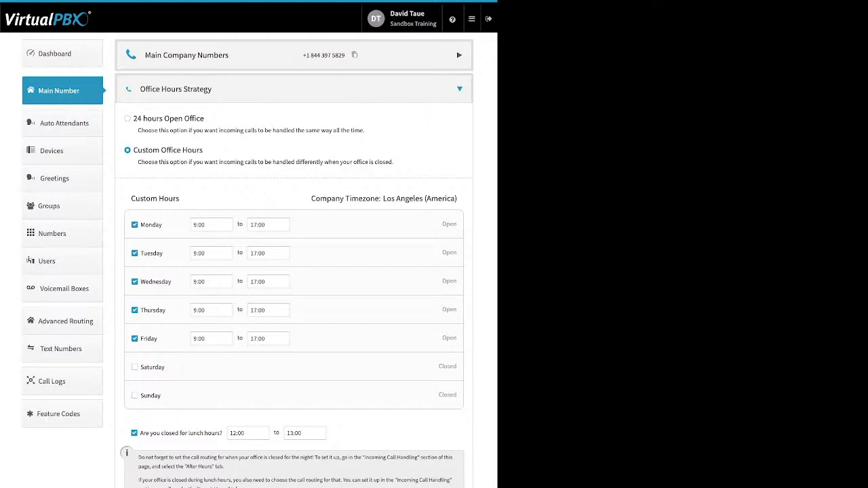
{"action": "left_click", "coordinate": [134, 434]}
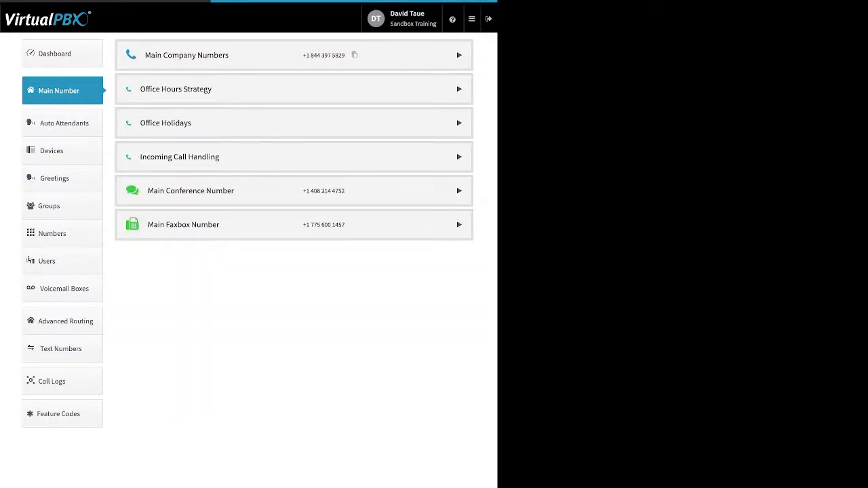
Step: Expand Office Holidays and list the Add Holiday types: Single Day, Date Range, Advanced
{"action": "left_click", "coordinate": [459, 122]}
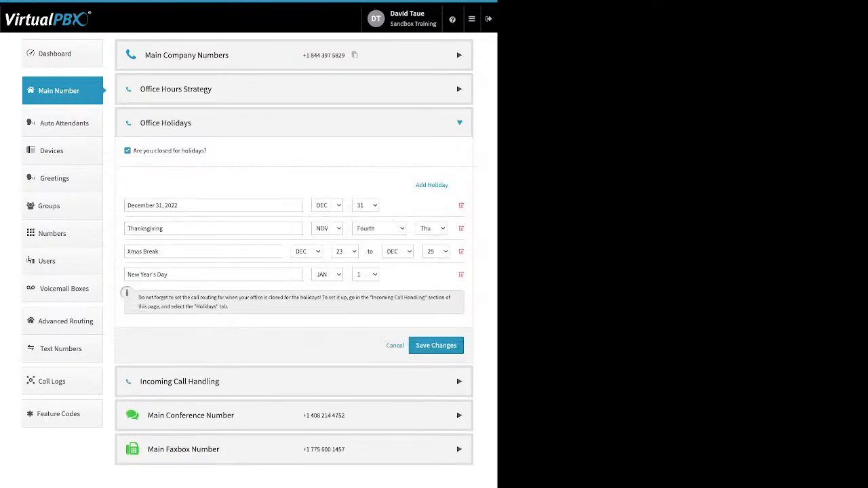
{"action": "left_click_drag", "start_coordinate": [208, 151], "coordinate": [133, 151]}
{"action": "left_click_drag", "start_coordinate": [415, 184], "coordinate": [449, 185]}
{"action": "left_click", "coordinate": [433, 185]}
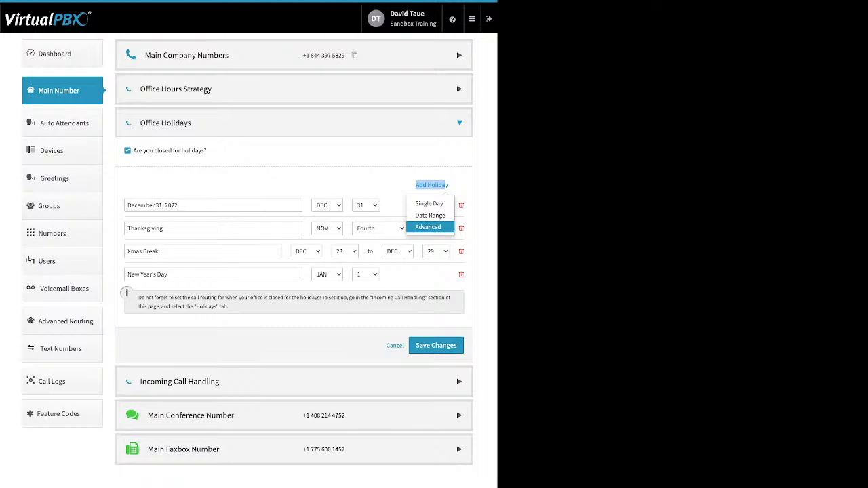
Step: Dismiss the holiday types and point out the December 31 2022, Xmas Break, New Year's Day and Thanksgiving holidays
{"action": "left_click", "coordinate": [366, 182]}
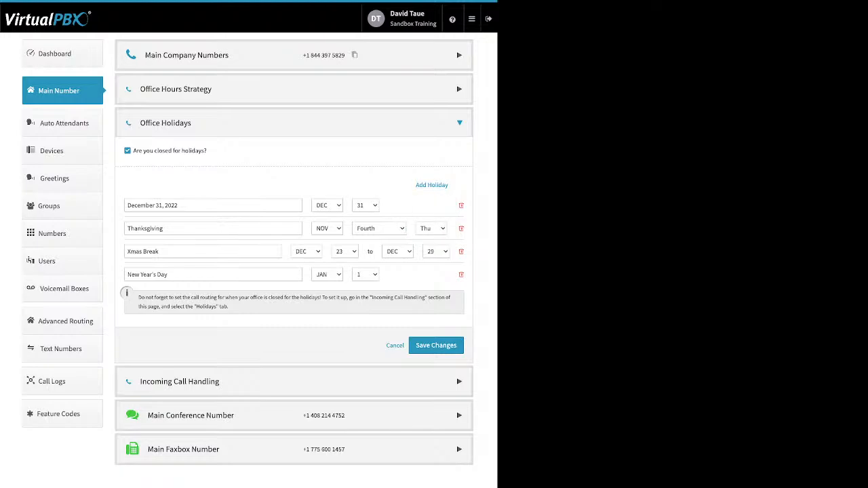
{"action": "left_click_drag", "start_coordinate": [178, 206], "coordinate": [127, 205]}
{"action": "left_click_drag", "start_coordinate": [159, 252], "coordinate": [126, 252]}
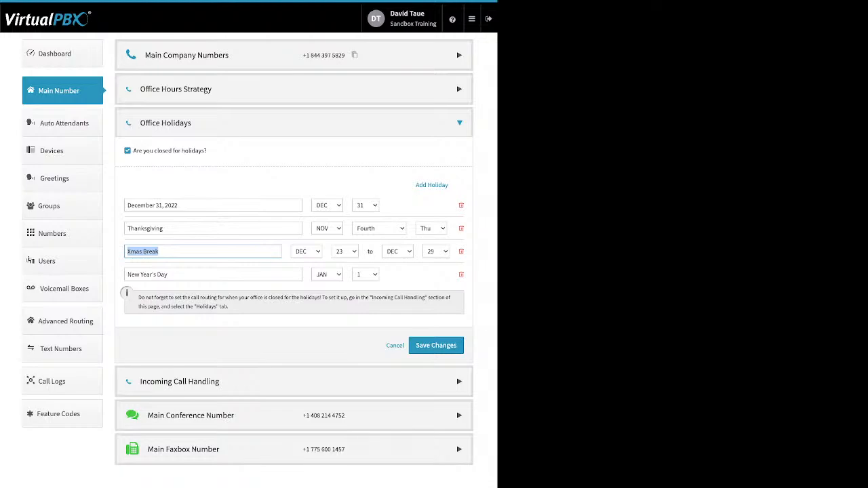
{"action": "left_click", "coordinate": [169, 275]}
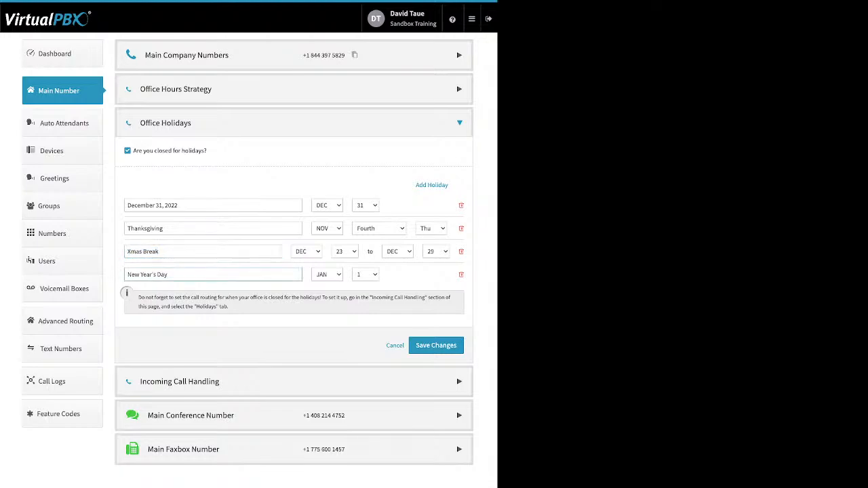
{"action": "left_click_drag", "start_coordinate": [165, 228], "coordinate": [126, 229]}
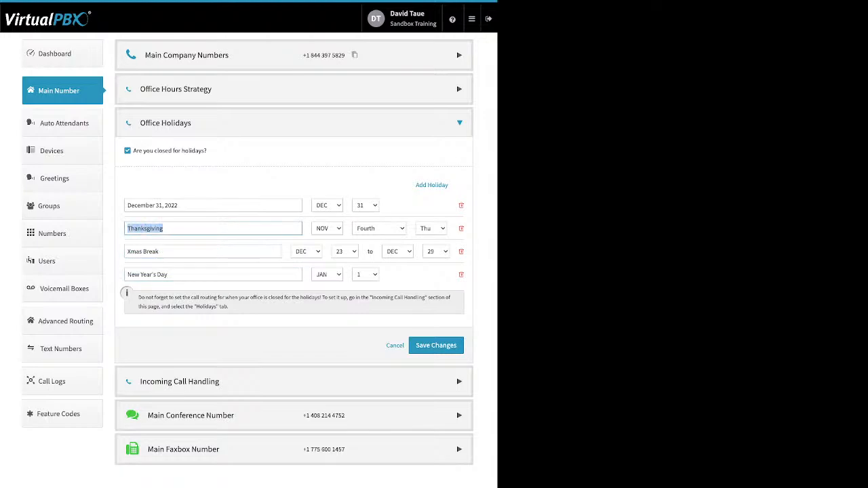
{"action": "left_click", "coordinate": [237, 186]}
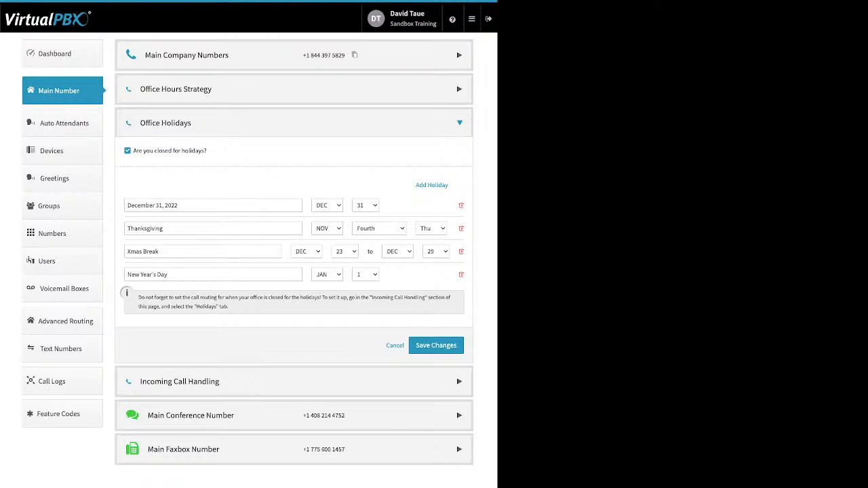
Step: Close the holiday settings unsaved, then compare Open Hours, After Hours and Holidays call handling
{"action": "left_click", "coordinate": [436, 346]}
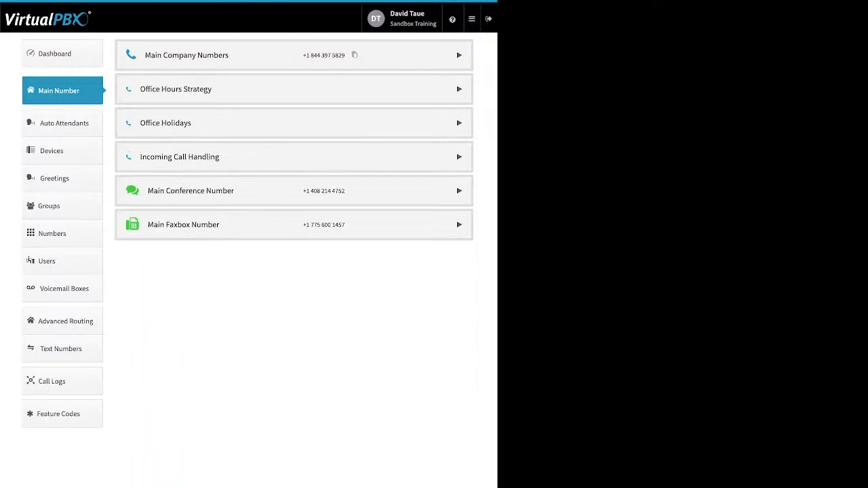
{"action": "left_click", "coordinate": [459, 157]}
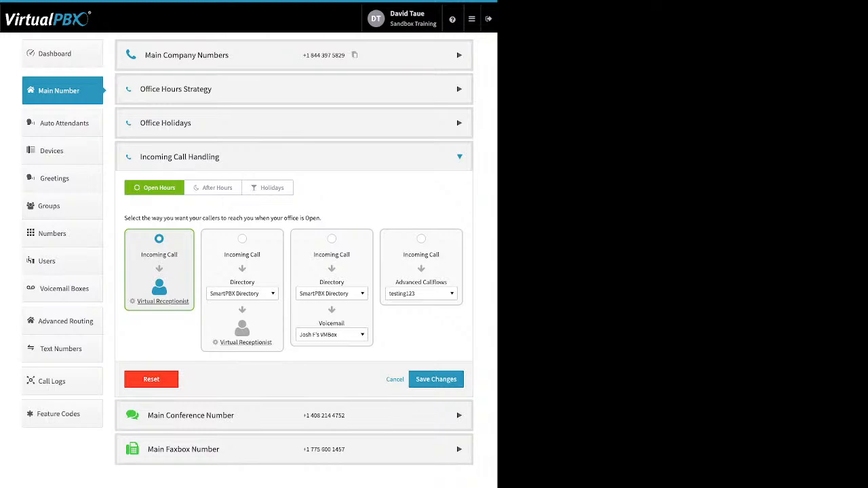
{"action": "left_click", "coordinate": [213, 188]}
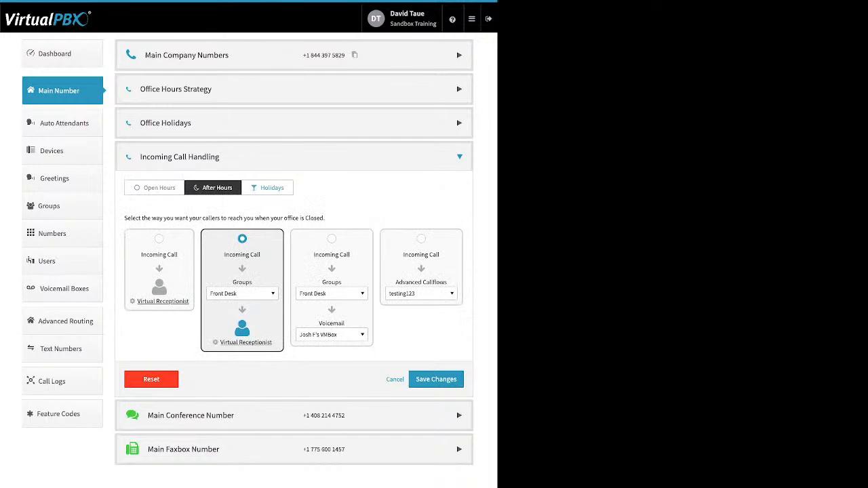
{"action": "left_click", "coordinate": [267, 188]}
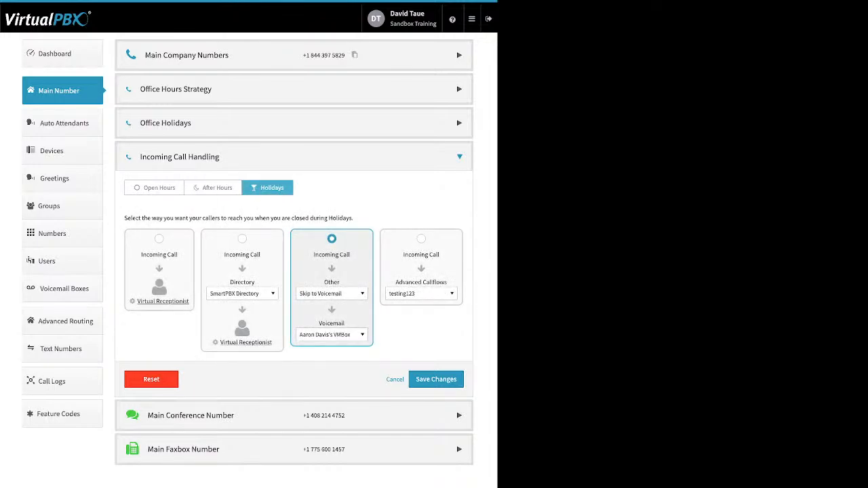
{"action": "left_click", "coordinate": [154, 188]}
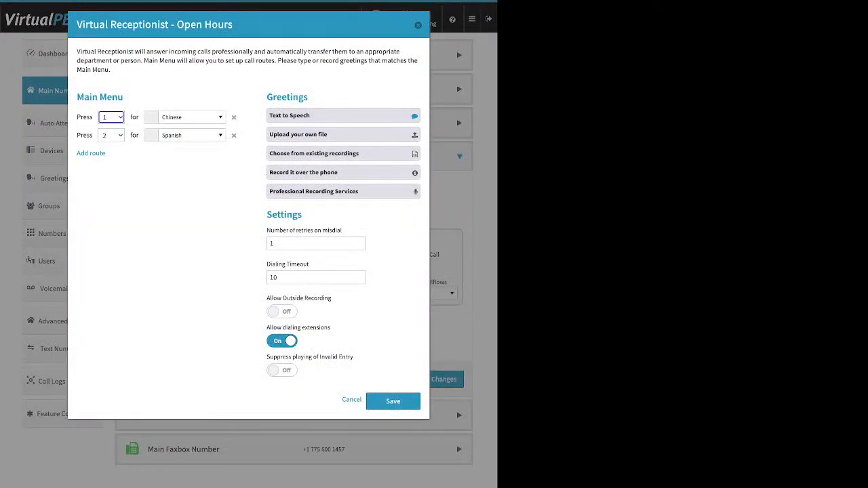
Step: Highlight the Main Menu heading and the Add route option in the Virtual Receptionist dialog
{"action": "left_click_drag", "start_coordinate": [125, 97], "coordinate": [76, 97]}
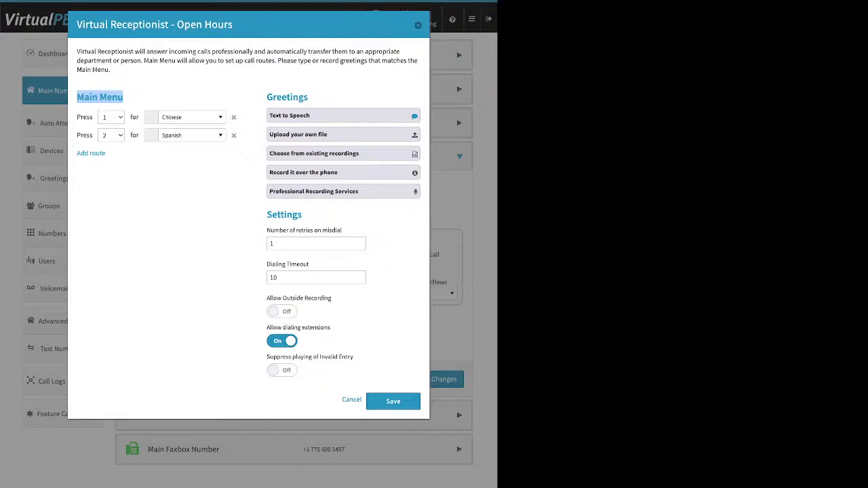
{"action": "left_click", "coordinate": [126, 154]}
{"action": "left_click_drag", "start_coordinate": [107, 154], "coordinate": [76, 154]}
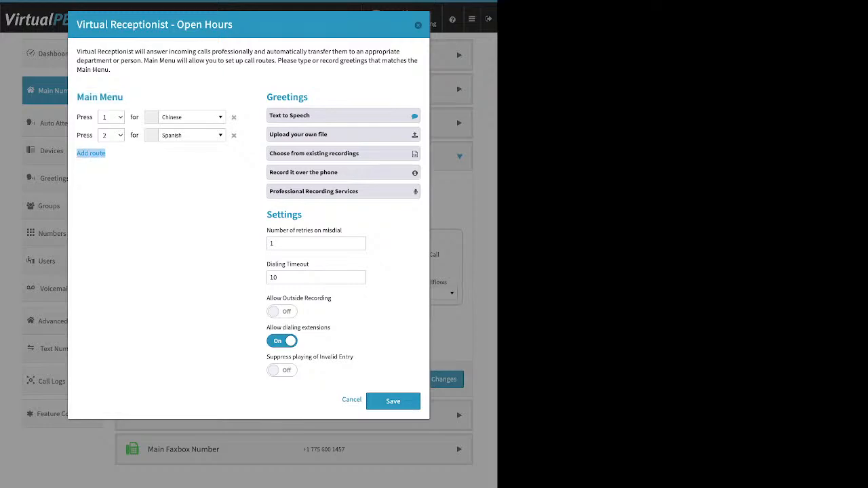
Step: Add a third main menu route that sends the default key to a user
{"action": "left_click", "coordinate": [91, 154]}
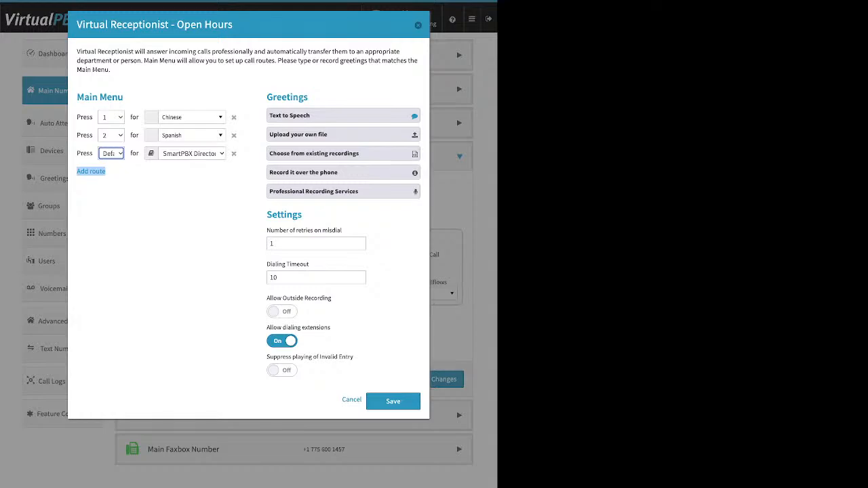
{"action": "left_click", "coordinate": [192, 153]}
{"action": "left_click", "coordinate": [192, 153]}
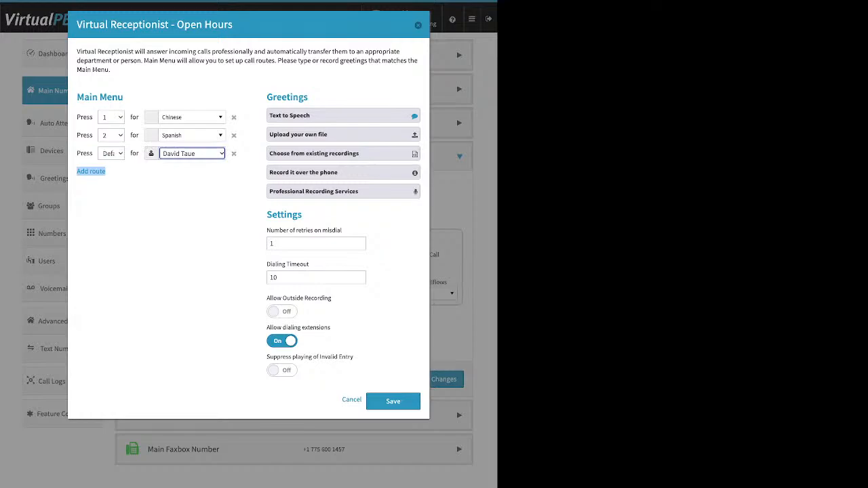
{"action": "left_click", "coordinate": [165, 217]}
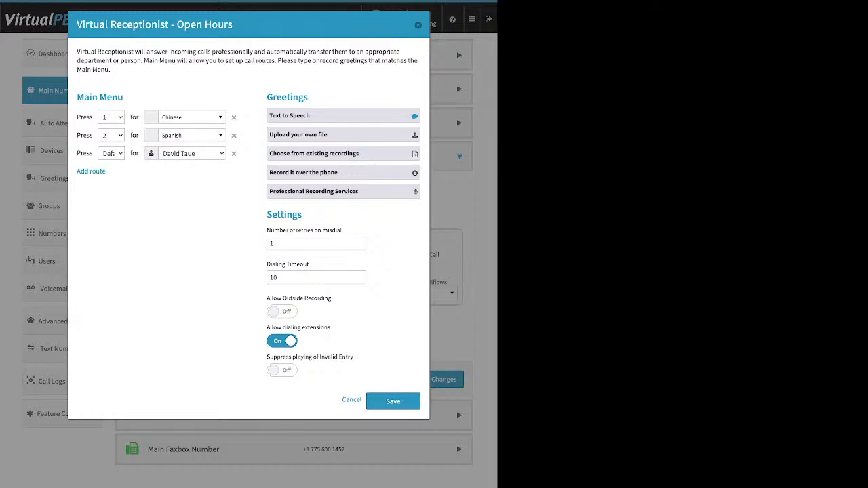
{"action": "left_click", "coordinate": [192, 117]}
{"action": "scroll", "coordinate": [204, 202], "scroll_direction": "up", "scroll_amount": 15}
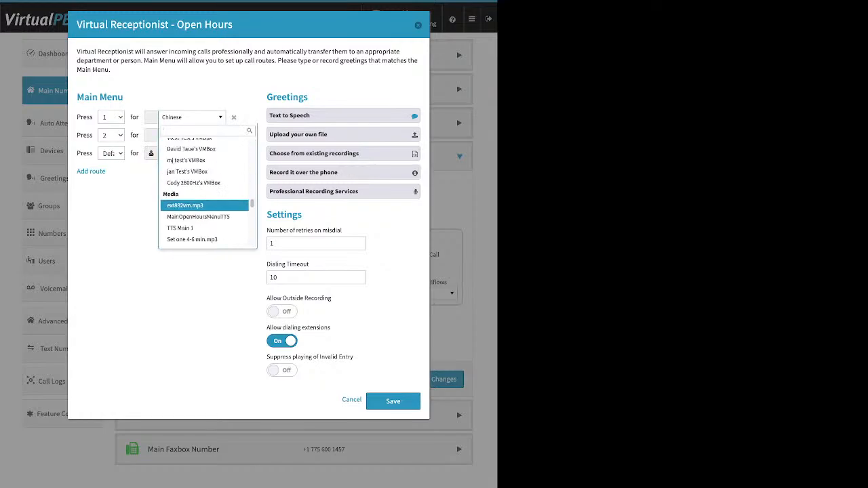
{"action": "scroll", "coordinate": [204, 200], "scroll_direction": "up", "scroll_amount": 5}
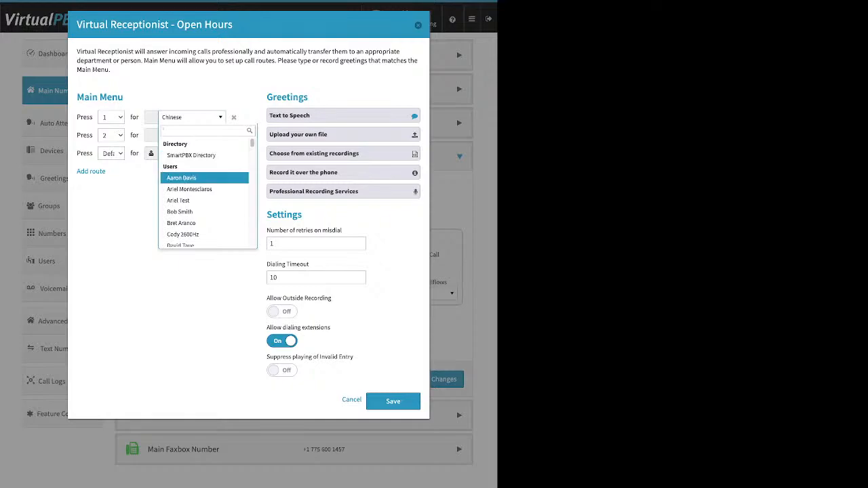
{"action": "scroll", "coordinate": [204, 174], "scroll_direction": "down", "scroll_amount": 1}
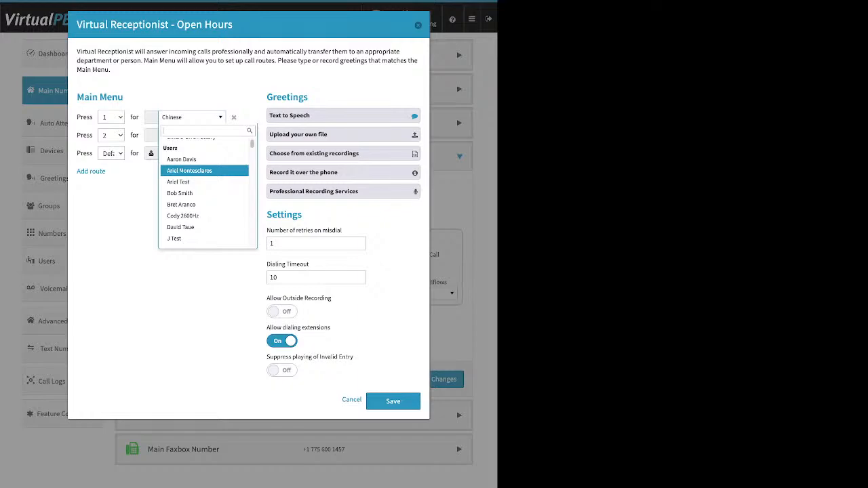
{"action": "scroll", "coordinate": [203, 172], "scroll_direction": "down", "scroll_amount": 5}
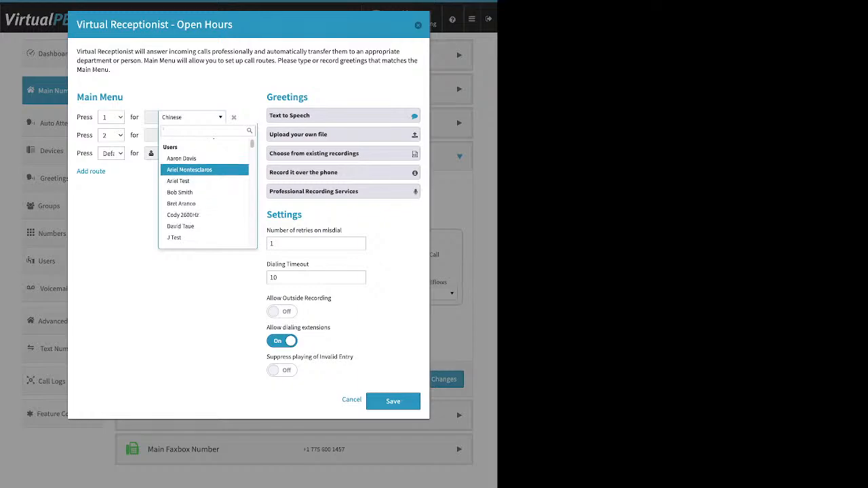
{"action": "scroll", "coordinate": [203, 173], "scroll_direction": "down", "scroll_amount": 3}
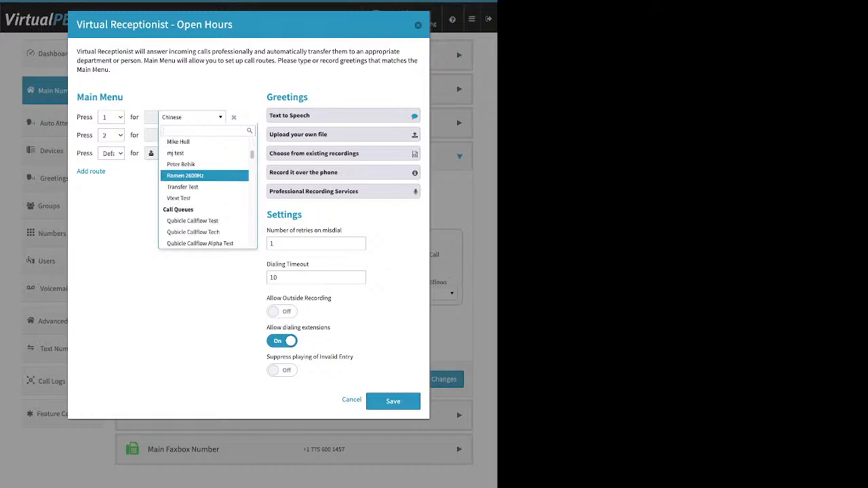
{"action": "scroll", "coordinate": [204, 173], "scroll_direction": "down", "scroll_amount": 1}
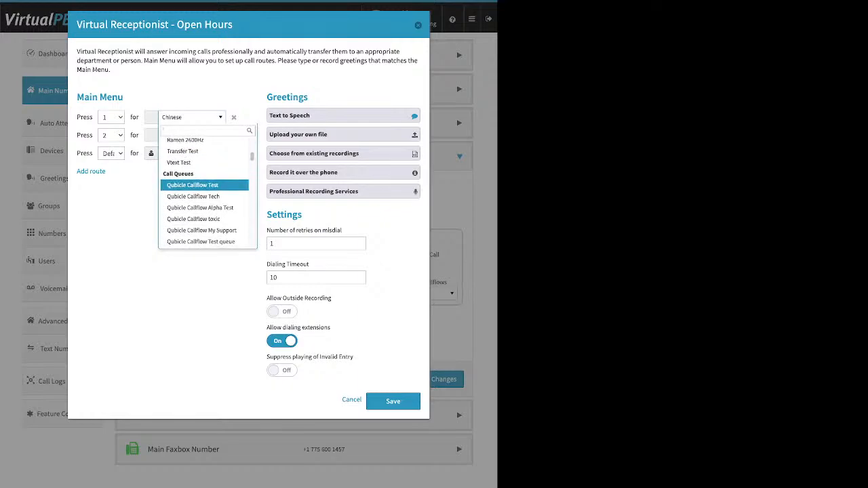
{"action": "scroll", "coordinate": [203, 178], "scroll_direction": "down", "scroll_amount": 1}
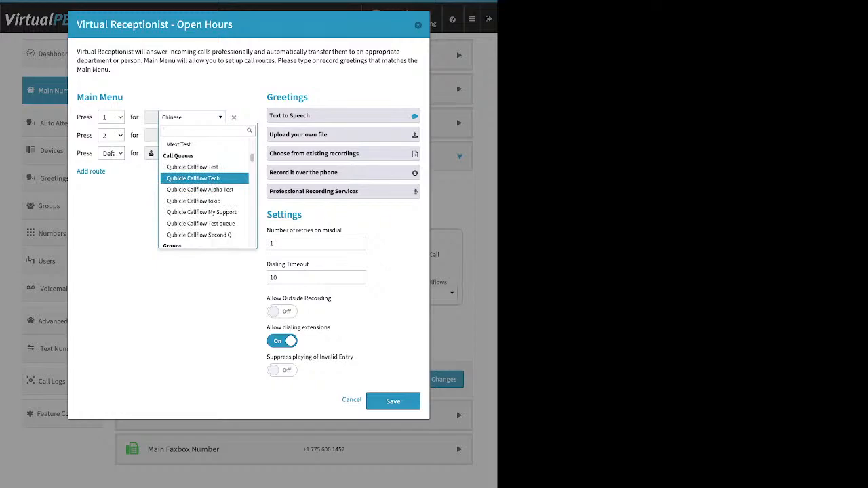
{"action": "scroll", "coordinate": [203, 178], "scroll_direction": "down", "scroll_amount": 1}
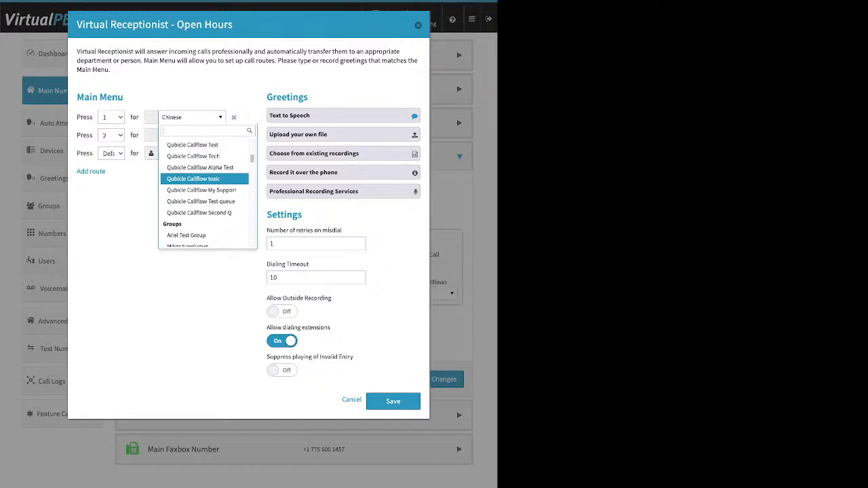
{"action": "key", "text": "Down"}
{"action": "key", "text": "Down"}
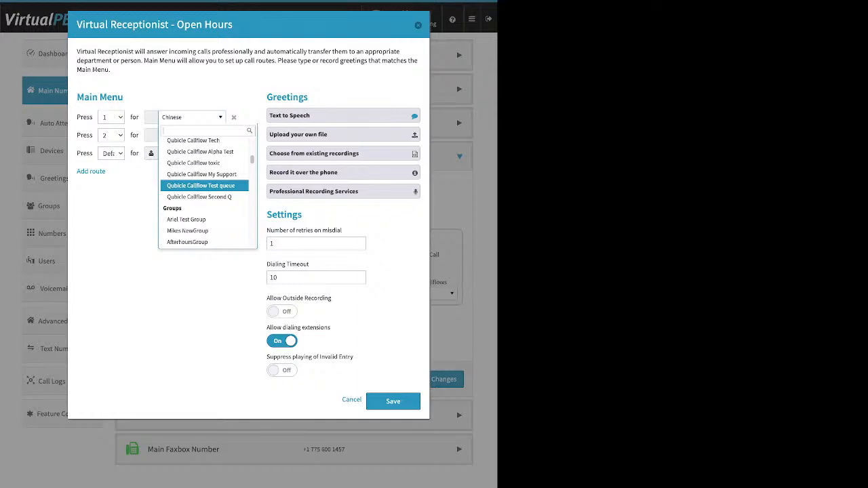
{"action": "scroll", "coordinate": [207, 190], "scroll_direction": "down", "scroll_amount": 1}
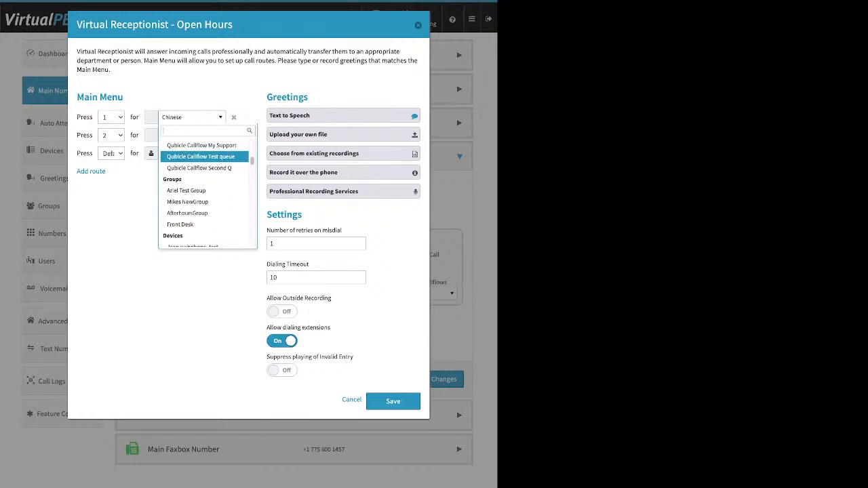
{"action": "scroll", "coordinate": [203, 178], "scroll_direction": "down", "scroll_amount": 1}
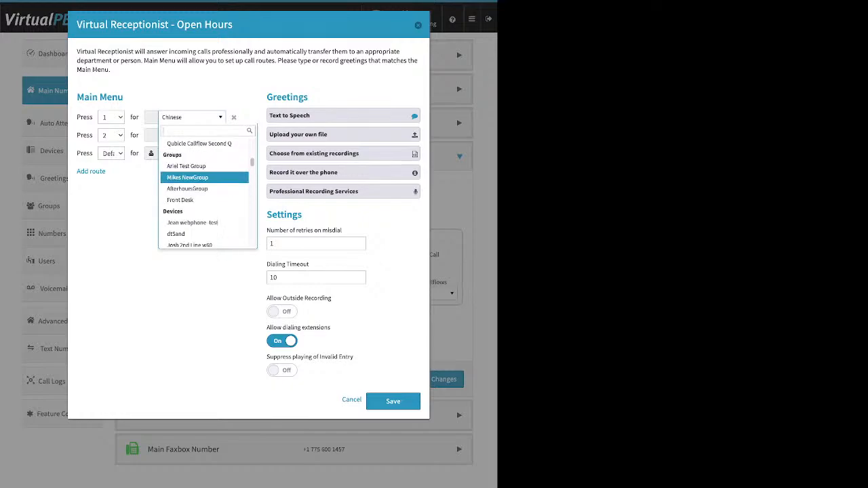
{"action": "scroll", "coordinate": [203, 178], "scroll_direction": "down", "scroll_amount": 3}
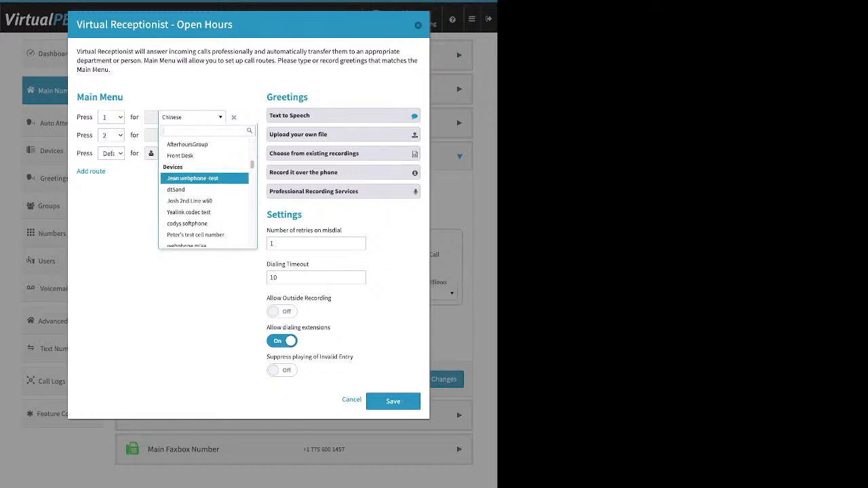
{"action": "scroll", "coordinate": [204, 178], "scroll_direction": "down", "scroll_amount": 3}
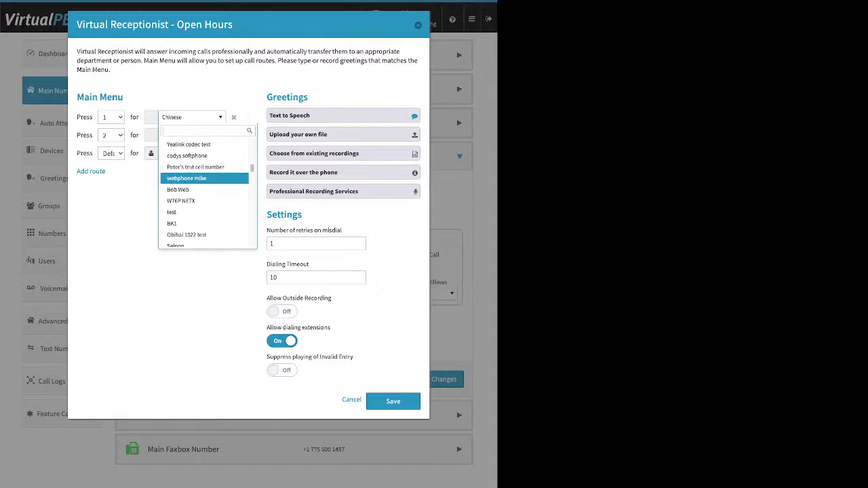
{"action": "scroll", "coordinate": [203, 177], "scroll_direction": "down", "scroll_amount": 1}
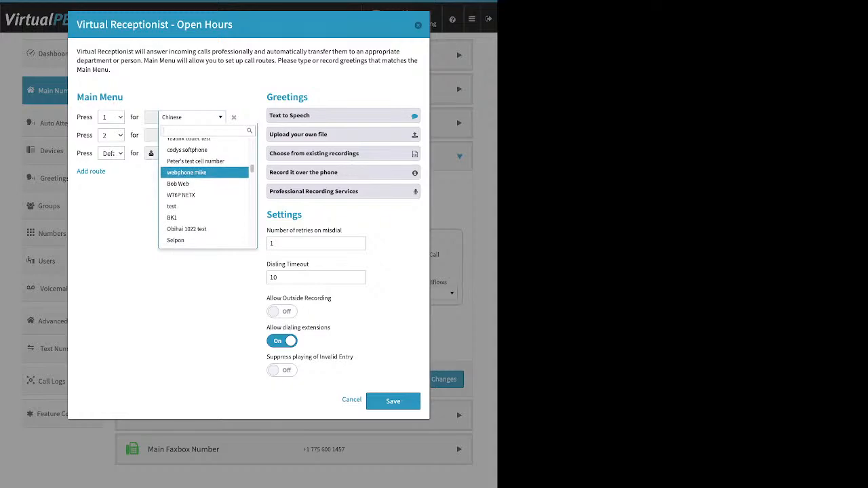
{"action": "scroll", "coordinate": [204, 178], "scroll_direction": "down", "scroll_amount": 1}
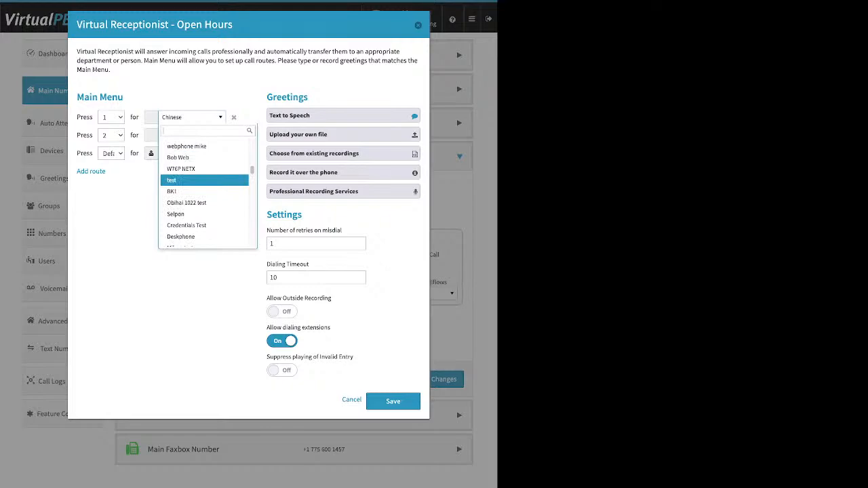
{"action": "scroll", "coordinate": [204, 178], "scroll_direction": "down", "scroll_amount": 2}
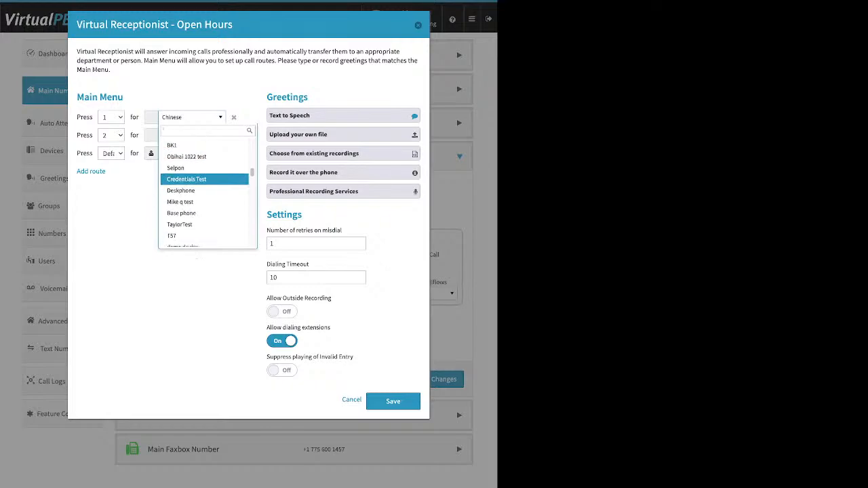
{"action": "scroll", "coordinate": [203, 178], "scroll_direction": "down", "scroll_amount": 5}
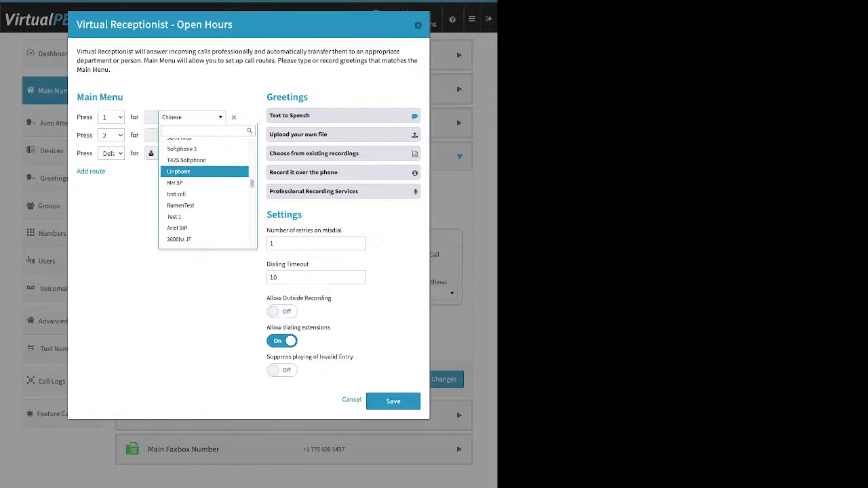
{"action": "scroll", "coordinate": [204, 175], "scroll_direction": "down", "scroll_amount": 4}
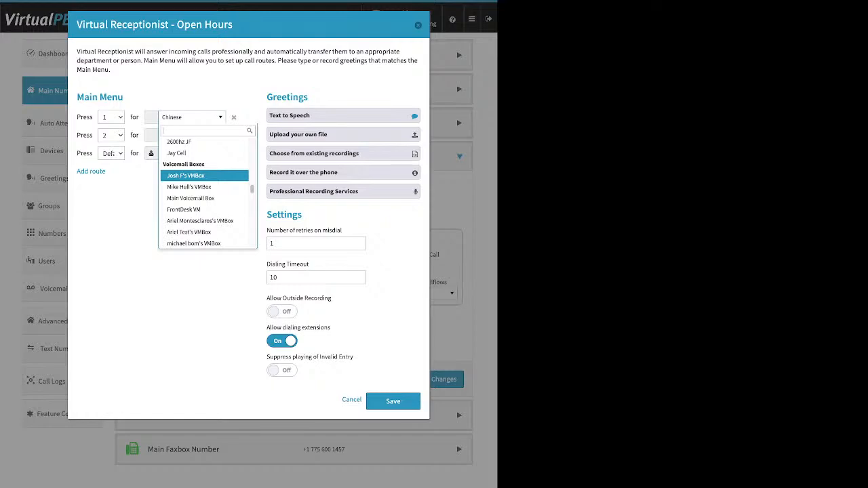
{"action": "scroll", "coordinate": [204, 177], "scroll_direction": "down", "scroll_amount": 10}
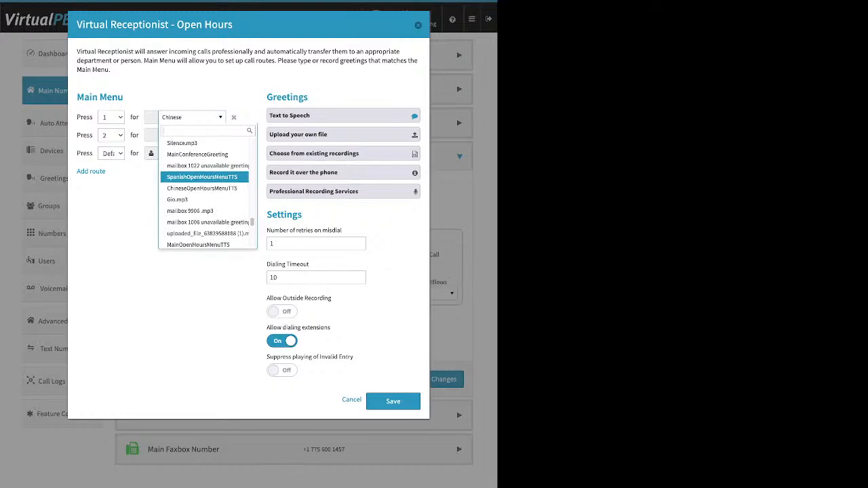
{"action": "scroll", "coordinate": [204, 178], "scroll_direction": "down", "scroll_amount": 5}
{"action": "scroll", "coordinate": [203, 177], "scroll_direction": "up", "scroll_amount": 2}
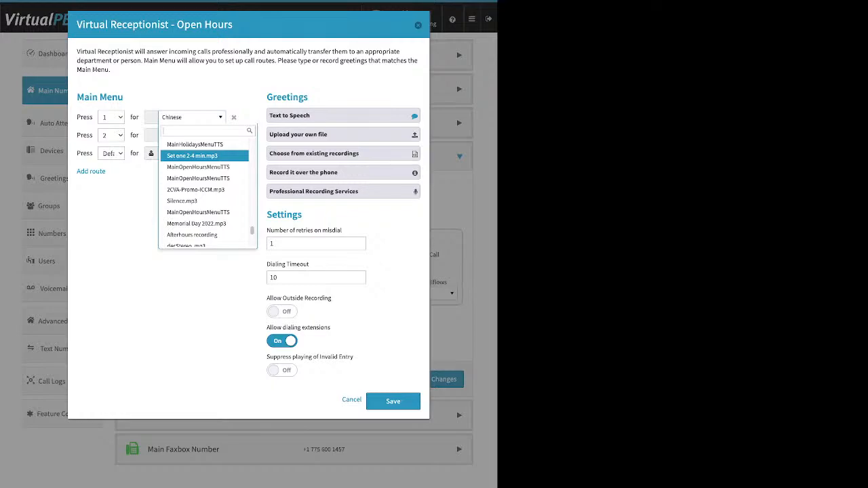
{"action": "scroll", "coordinate": [204, 160], "scroll_direction": "down", "scroll_amount": 3}
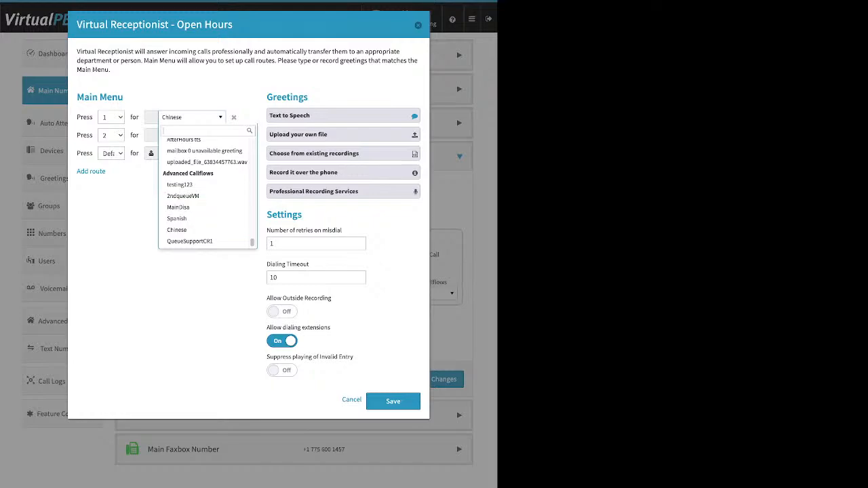
{"action": "left_click", "coordinate": [189, 292]}
Step: Expand the Open Hours Text to Speech greeting to show the current press 1 and press 2 message
{"action": "left_click_drag", "start_coordinate": [308, 97], "coordinate": [266, 97]}
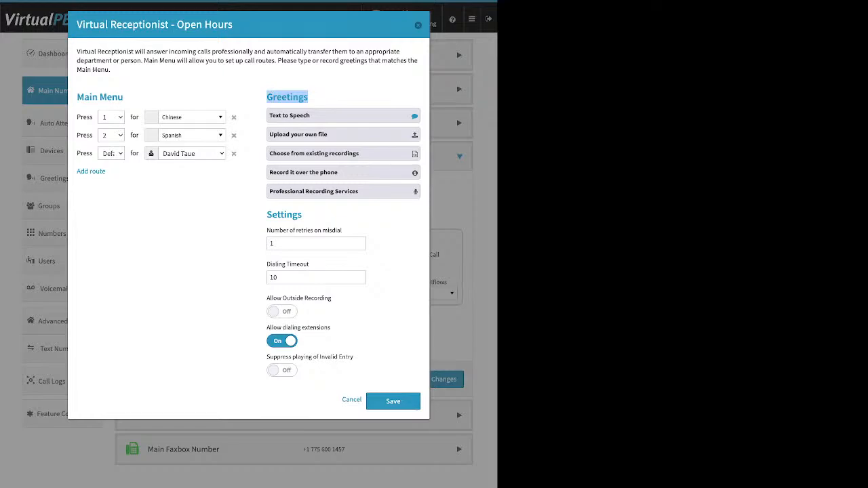
{"action": "left_click", "coordinate": [344, 116]}
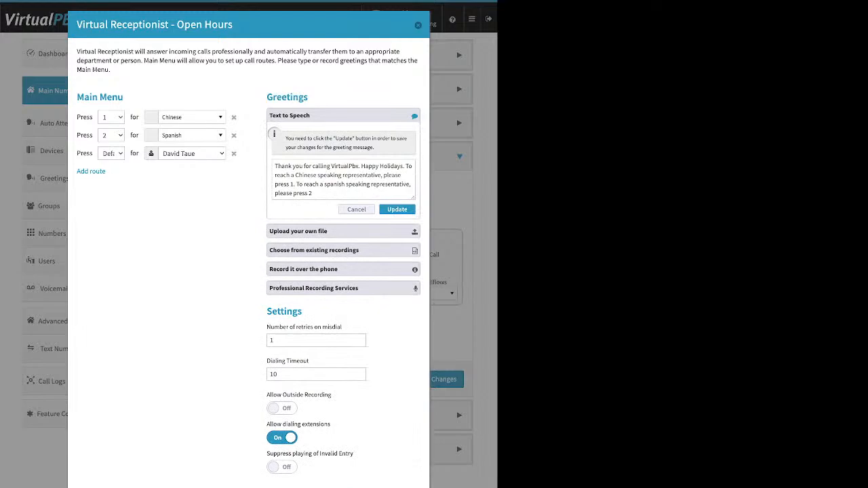
{"action": "left_click_drag", "start_coordinate": [313, 193], "coordinate": [274, 166]}
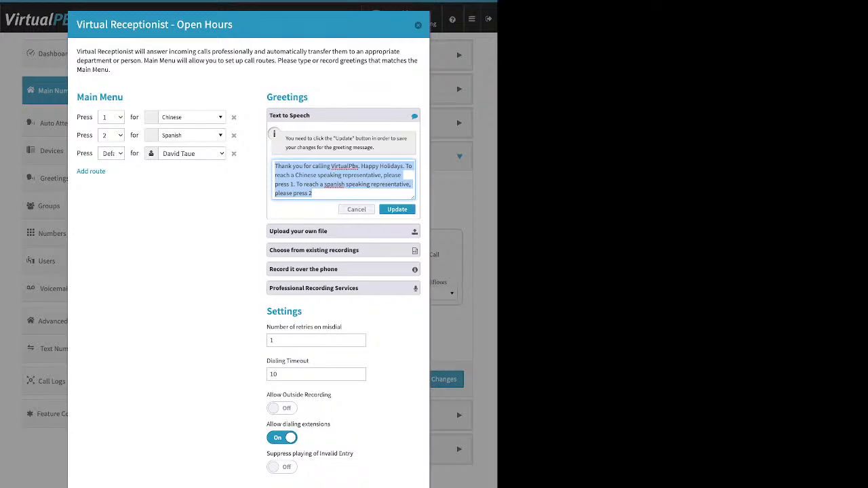
{"action": "left_click_drag", "start_coordinate": [234, 24], "coordinate": [177, 25]}
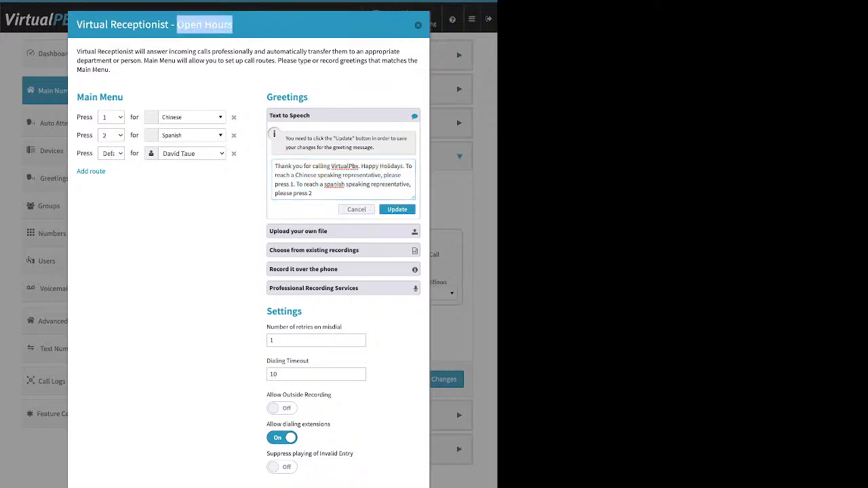
{"action": "left_click", "coordinate": [178, 25]}
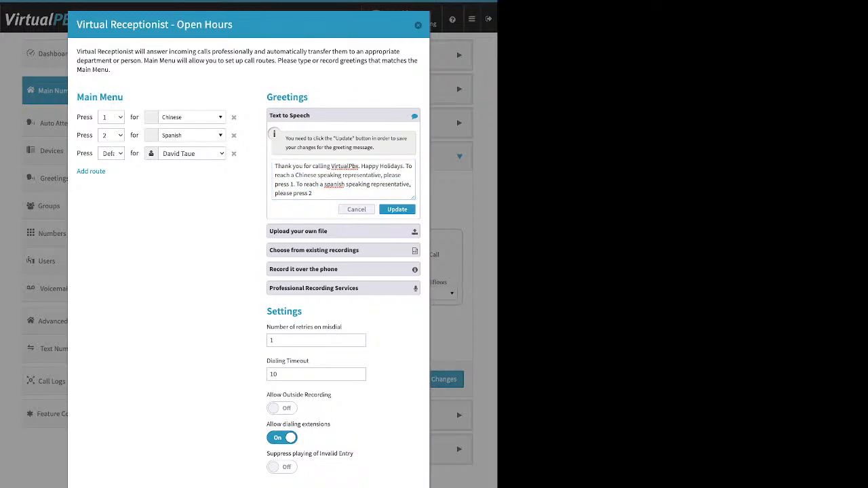
{"action": "left_click_drag", "start_coordinate": [290, 115], "coordinate": [309, 115]}
{"action": "left_click", "coordinate": [339, 190]}
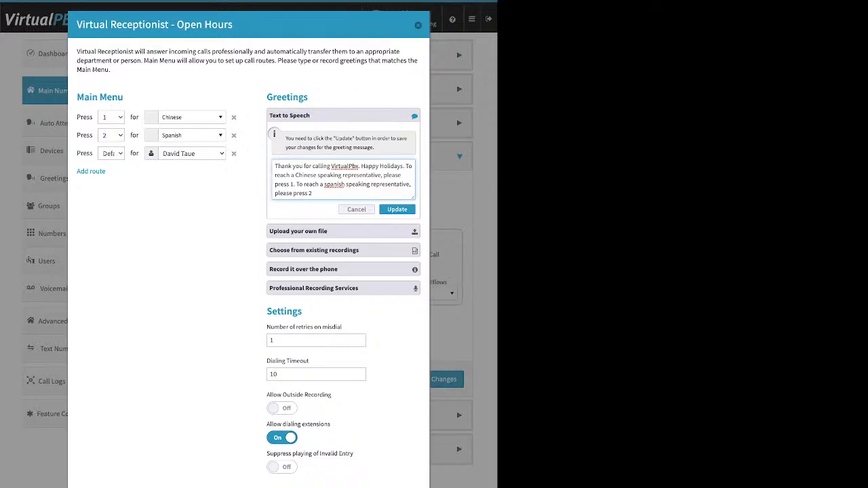
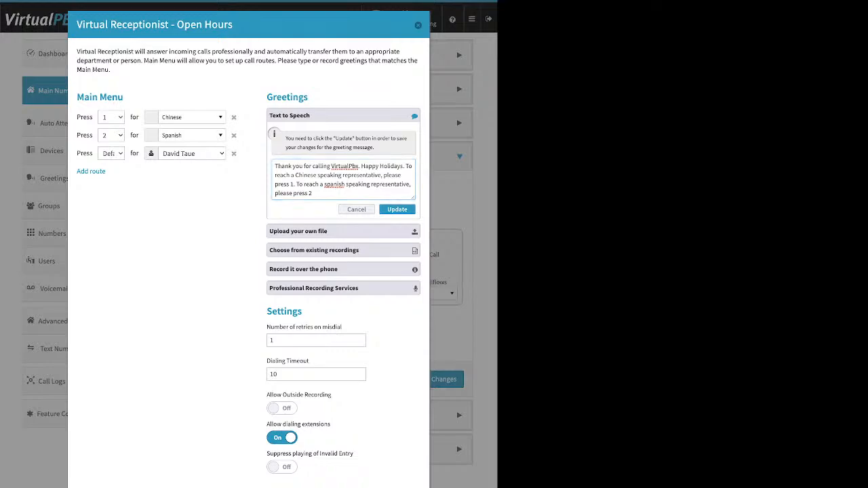
Step: Collapse the Text to Speech greeting and expand 'Upload your own file' for Open Hours
{"action": "left_click", "coordinate": [398, 210]}
{"action": "left_click", "coordinate": [343, 134]}
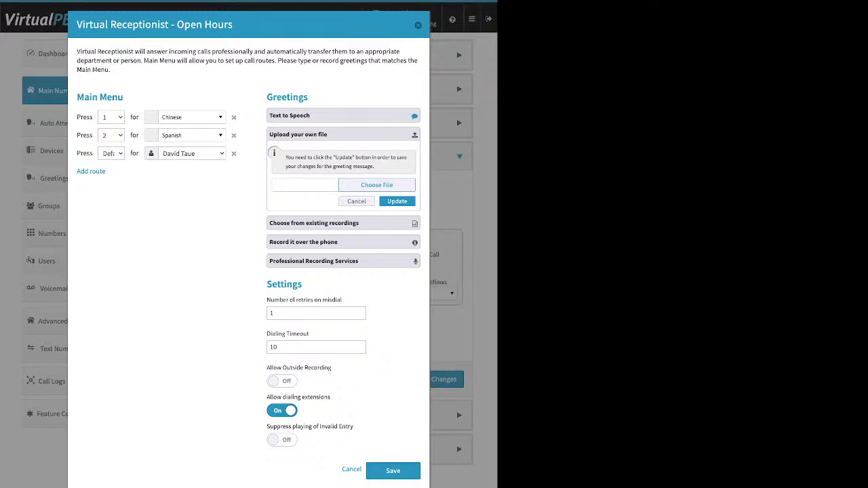
Step: Look at 'Choose from existing recordings', then expand 'Record it over the phone' to see the dial-in steps and PIN
{"action": "left_click", "coordinate": [314, 223]}
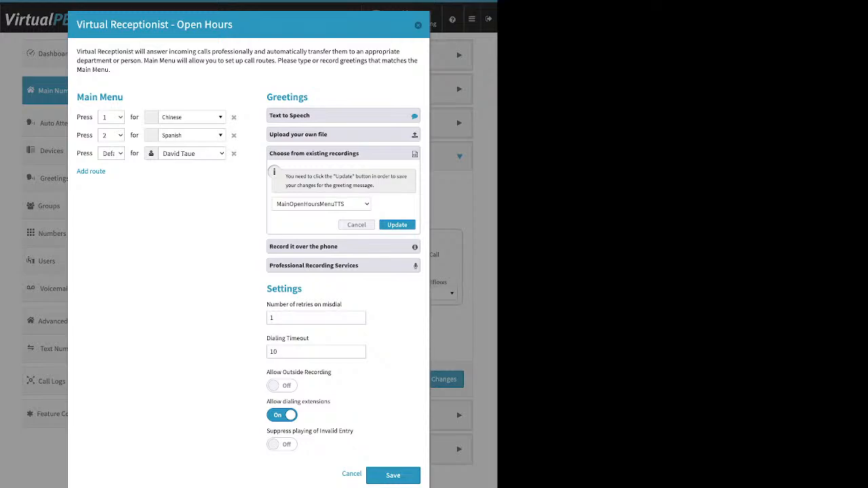
{"action": "left_click", "coordinate": [343, 247]}
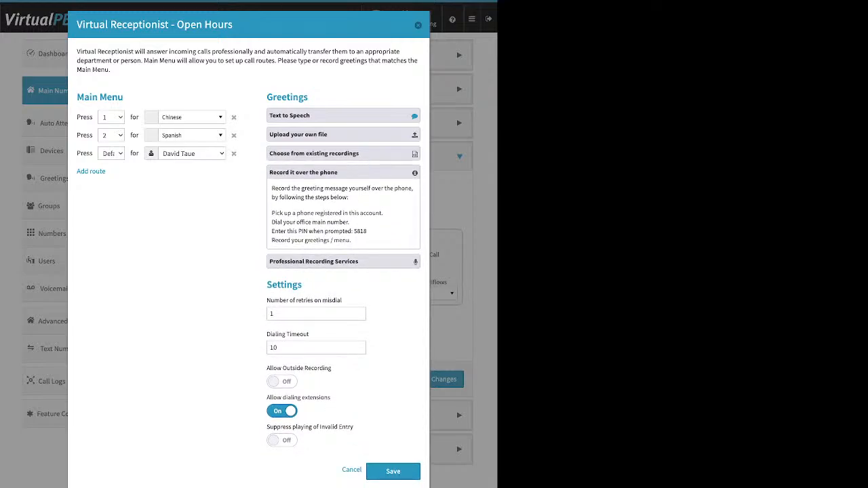
{"action": "left_click_drag", "start_coordinate": [271, 213], "coordinate": [384, 213]}
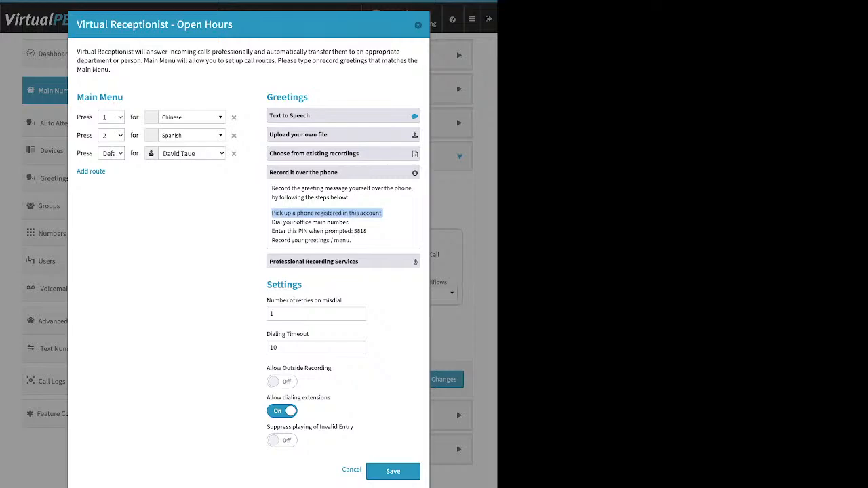
{"action": "left_click_drag", "start_coordinate": [267, 285], "coordinate": [302, 285]}
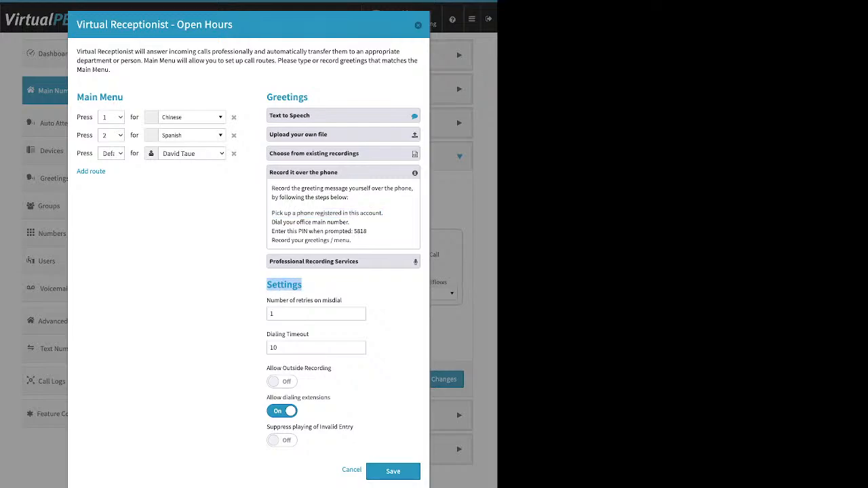
{"action": "left_click_drag", "start_coordinate": [332, 368], "coordinate": [267, 369]}
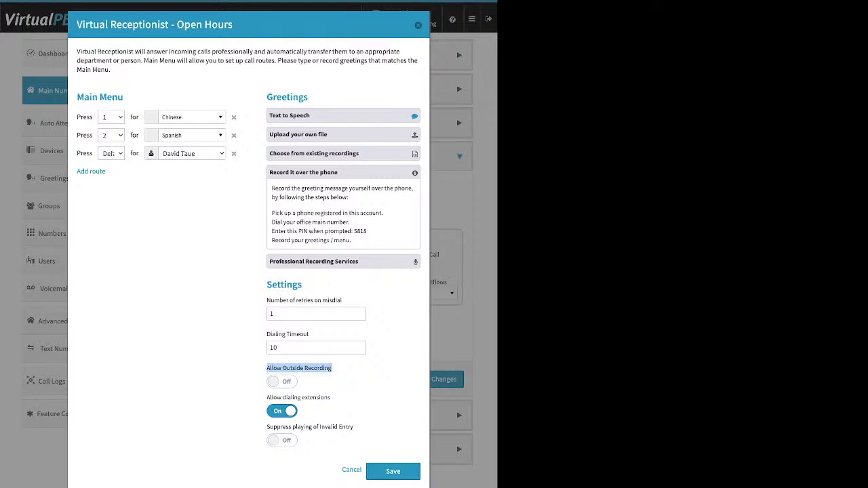
Step: Switch Allow Outside Recording on, note the phone PIN, and expand the Professional Recording Services pricing
{"action": "left_click", "coordinate": [282, 382]}
{"action": "left_click_drag", "start_coordinate": [367, 232], "coordinate": [351, 231]}
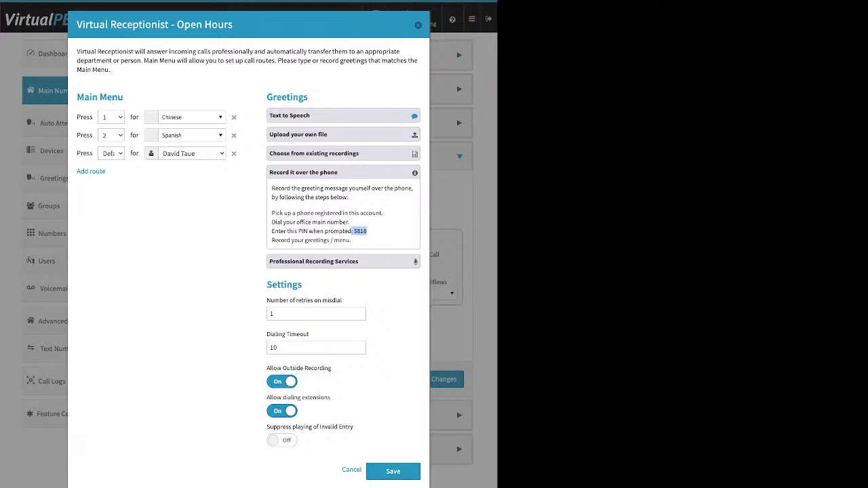
{"action": "left_click", "coordinate": [343, 262]}
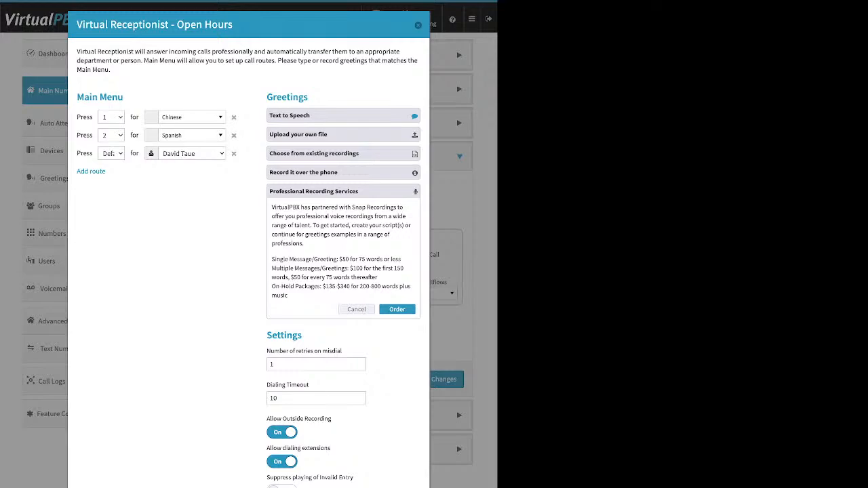
Step: Expand and collapse 'Upload your own file' so no greeting sections stay open, and point out the misdial retries setting
{"action": "left_click", "coordinate": [343, 134]}
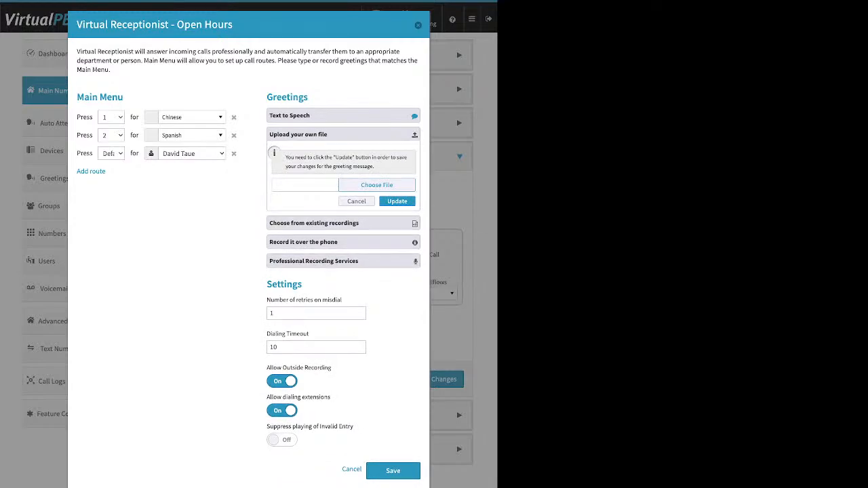
{"action": "left_click", "coordinate": [343, 134]}
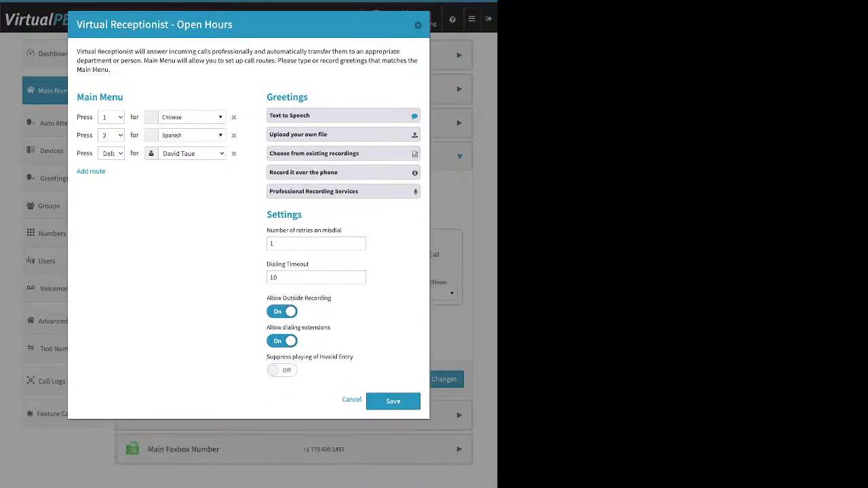
{"action": "left_click_drag", "start_coordinate": [266, 230], "coordinate": [342, 230]}
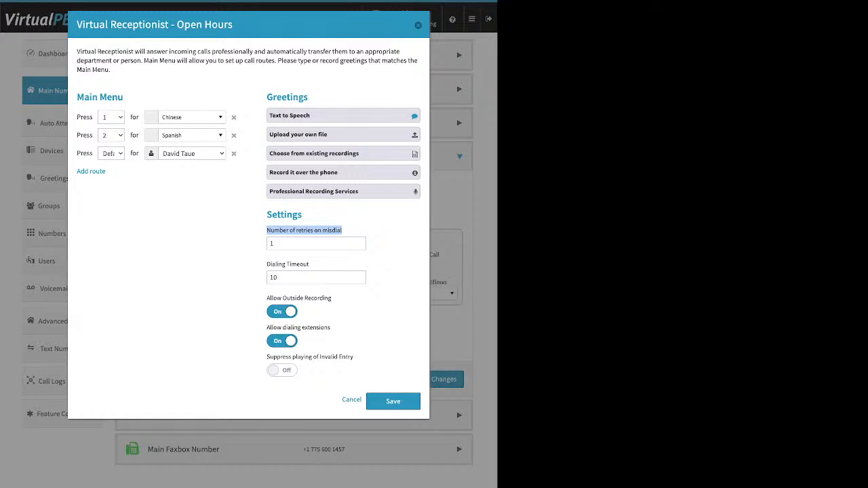
Step: Delete the Default route, keeping only 1 for Chinese and 2 for Spanish
{"action": "double_click", "coordinate": [272, 243]}
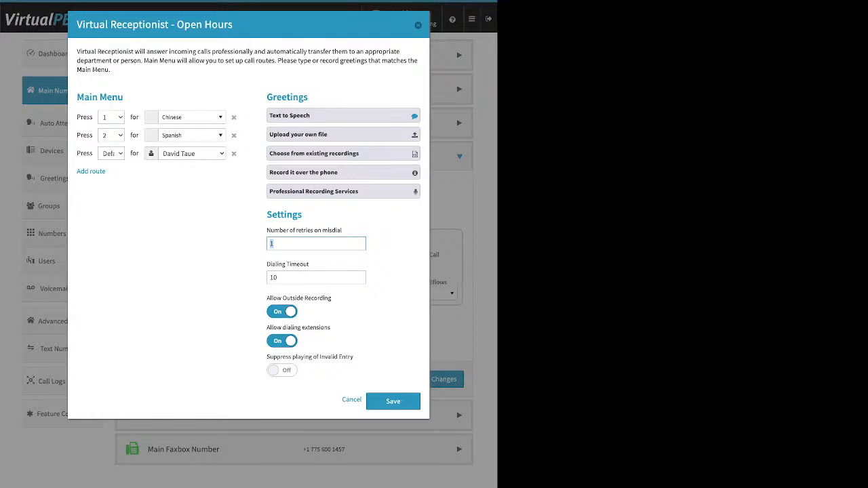
{"action": "left_click", "coordinate": [231, 224]}
{"action": "left_click", "coordinate": [233, 154]}
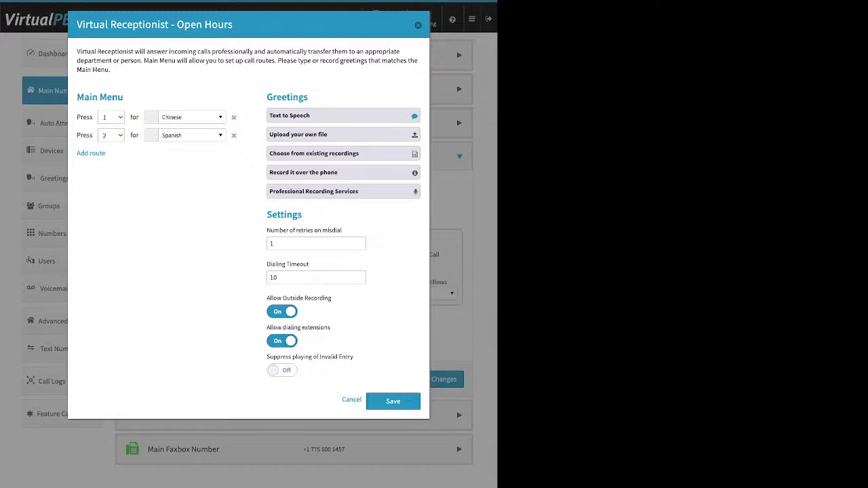
Step: Point out the Dialing Timeout of 10 and switch Allow Outside Recording off
{"action": "left_click_drag", "start_coordinate": [266, 264], "coordinate": [309, 265]}
{"action": "left_click", "coordinate": [318, 264]}
{"action": "left_click", "coordinate": [282, 312]}
Step: Toggle Allow dialing extensions off and back on, then point out the invalid-entry suppression setting
{"action": "left_click_drag", "start_coordinate": [266, 327], "coordinate": [331, 327]}
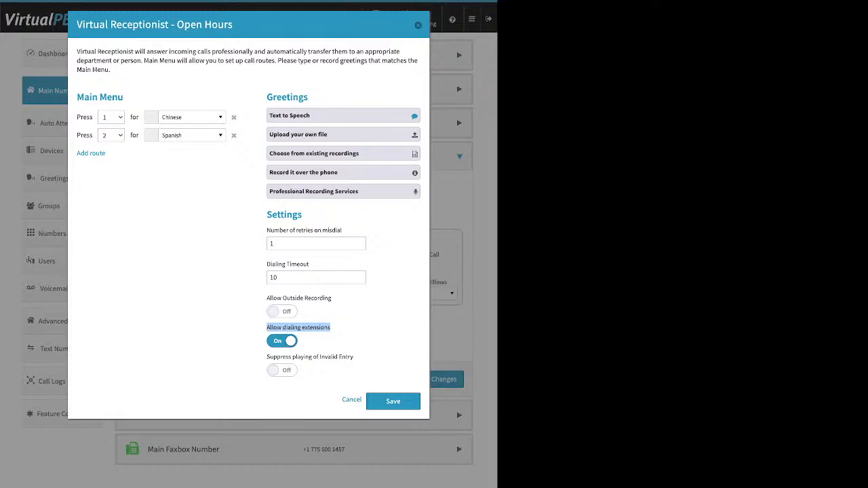
{"action": "left_click", "coordinate": [282, 342]}
{"action": "left_click", "coordinate": [283, 342]}
{"action": "left_click_drag", "start_coordinate": [267, 357], "coordinate": [354, 357]}
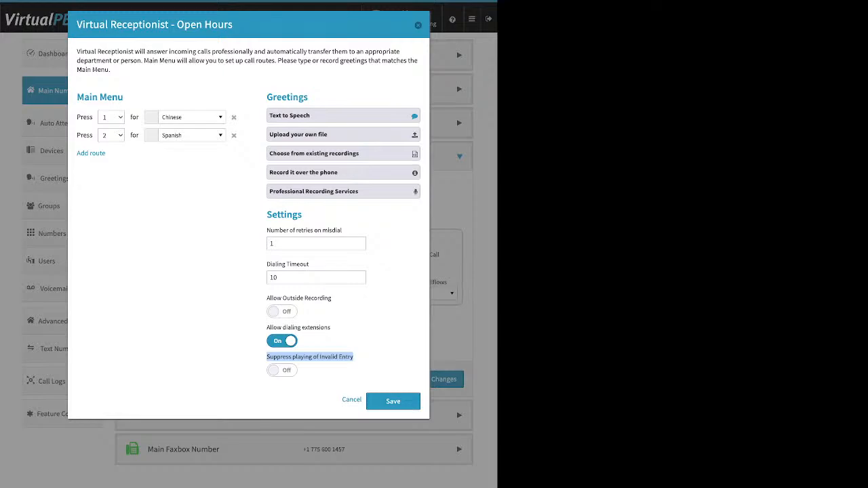
Step: Turn on Suppress playing of Invalid Entry; add a Default route to the SmartPBX Directory, then delete it
{"action": "left_click", "coordinate": [282, 371]}
{"action": "left_click", "coordinate": [91, 154]}
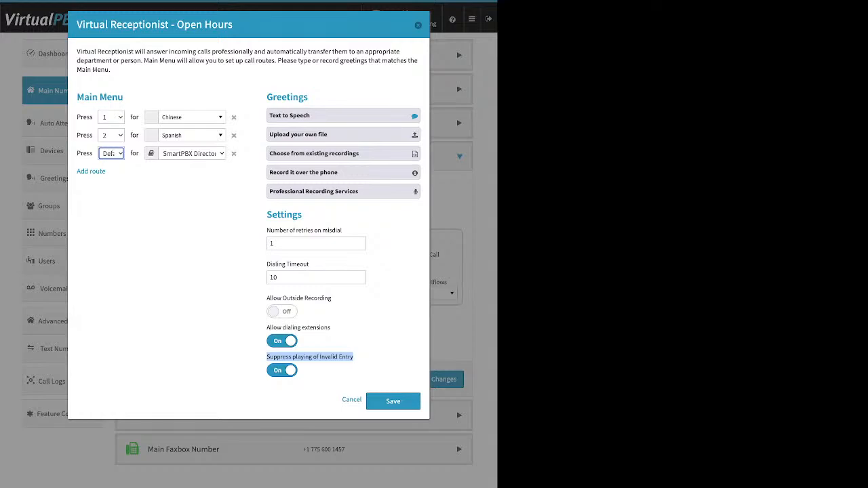
{"action": "left_click", "coordinate": [233, 153]}
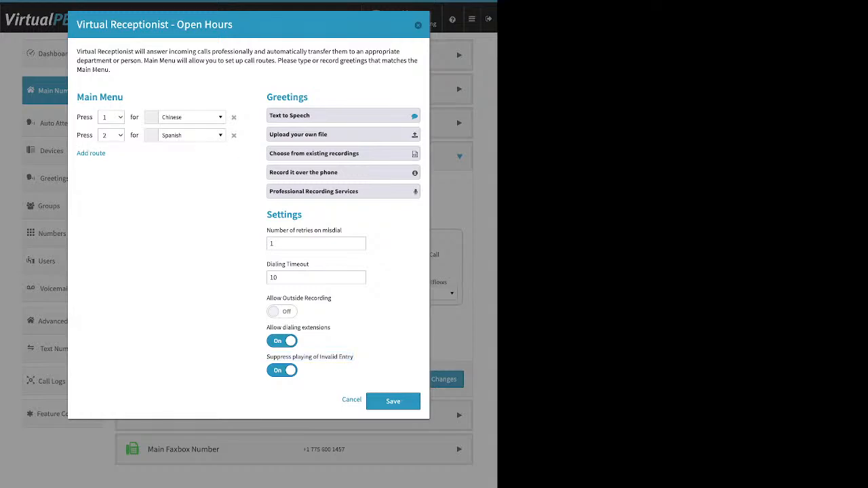
Step: Review the Main Menu, Greetings and Settings sections, then save the receptionist and the call strategy
{"action": "left_click_drag", "start_coordinate": [124, 97], "coordinate": [108, 97]}
{"action": "left_click_drag", "start_coordinate": [309, 97], "coordinate": [273, 97]}
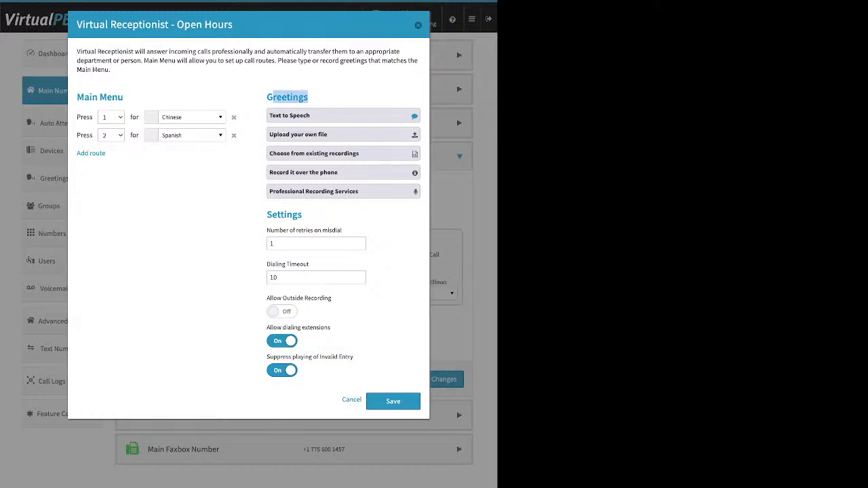
{"action": "left_click_drag", "start_coordinate": [302, 215], "coordinate": [267, 215]}
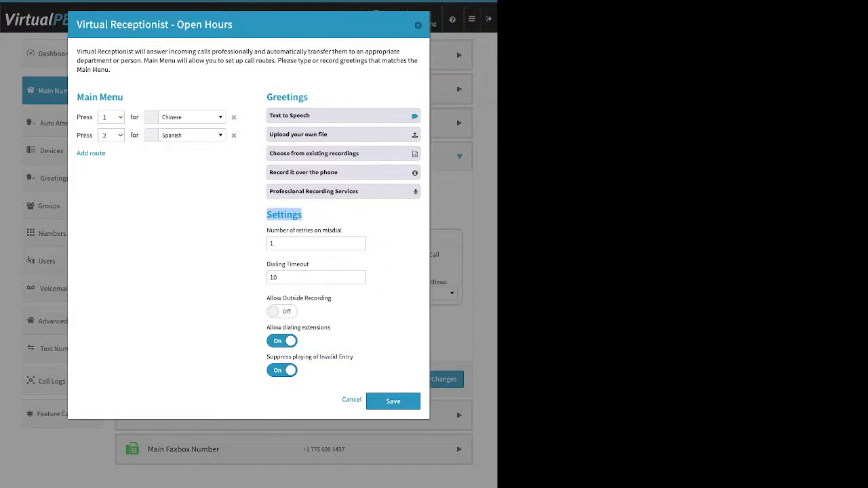
{"action": "left_click", "coordinate": [396, 403]}
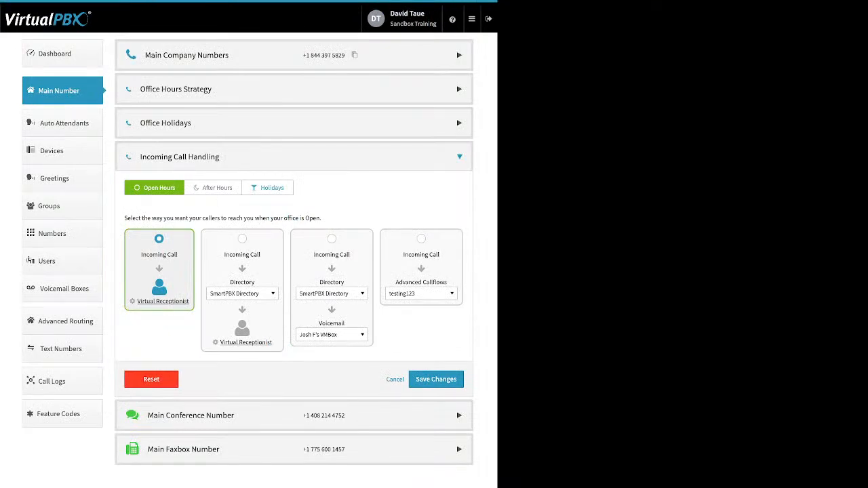
{"action": "left_click", "coordinate": [437, 380]}
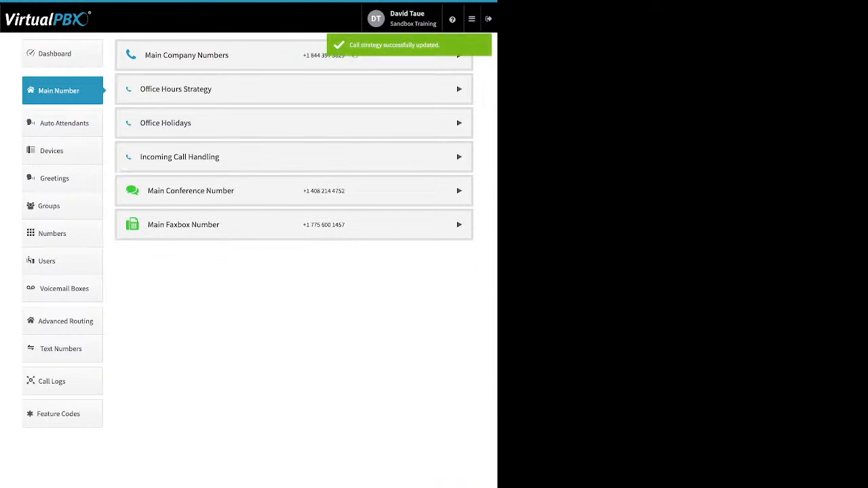
Step: Expand the main number's Incoming Call Handling and view the After Hours routing to Front Desk
{"action": "left_click", "coordinate": [293, 157]}
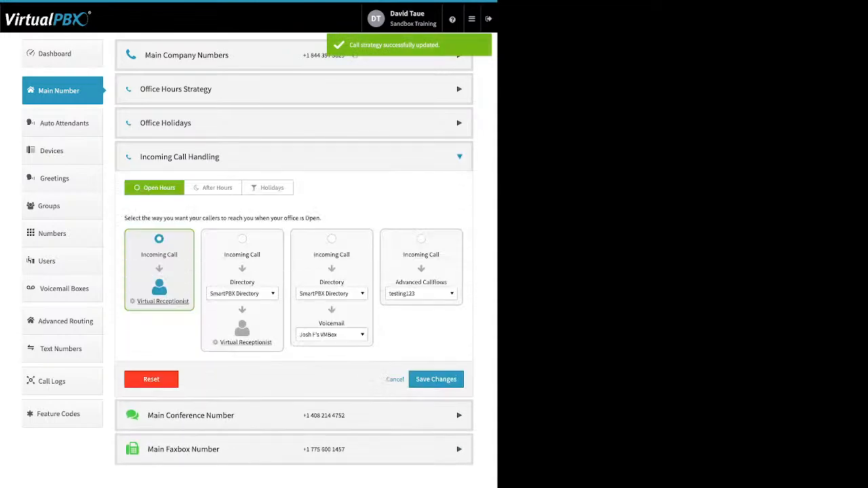
{"action": "left_click", "coordinate": [213, 188]}
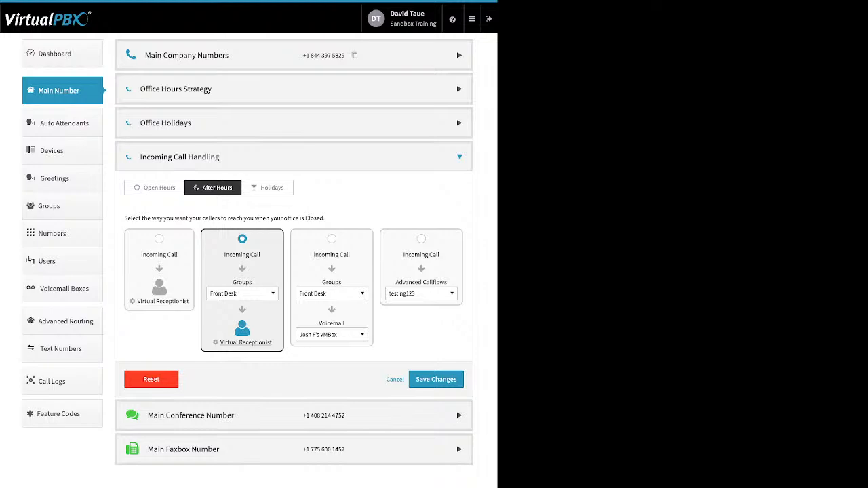
Step: Browse the after-hours destination list of users and call queues, keeping Front Desk selected
{"action": "left_click", "coordinate": [242, 294]}
{"action": "scroll", "coordinate": [252, 353], "scroll_direction": "up", "scroll_amount": 10}
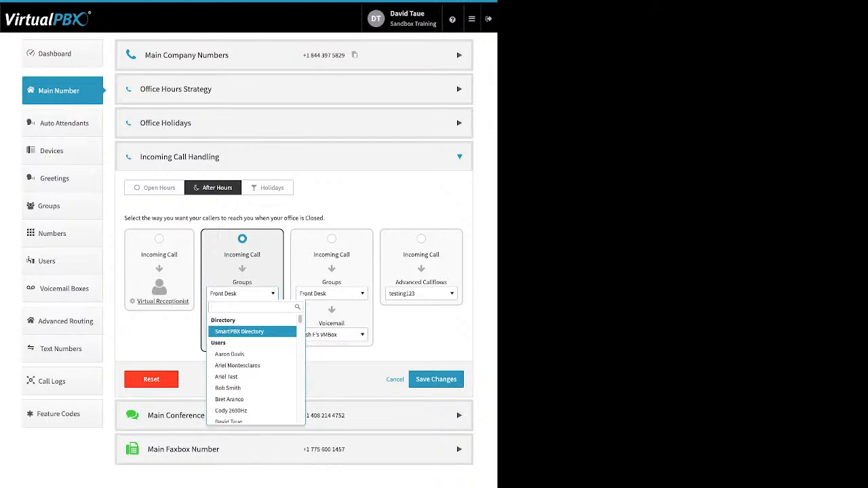
{"action": "key", "text": "Down"}
{"action": "key", "text": "Down"}
{"action": "key", "text": "Down"}
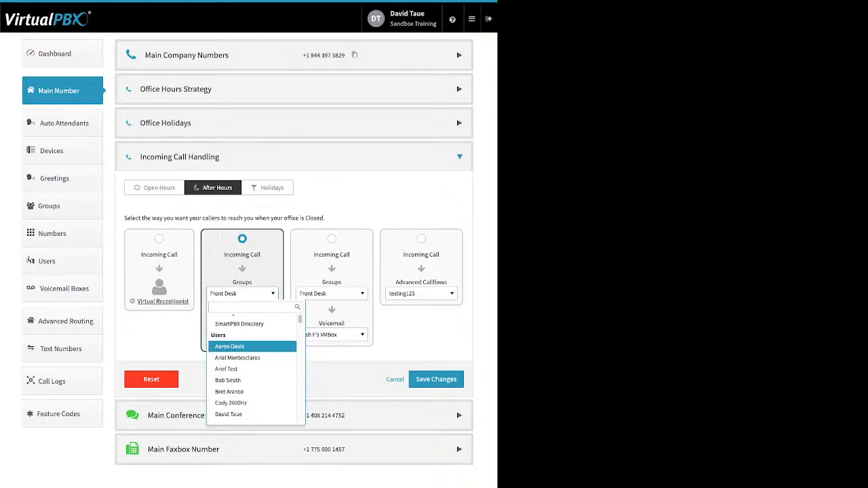
{"action": "key", "text": "Down"}
{"action": "key", "text": "Down"}
{"action": "key", "text": "Down"}
{"action": "key", "text": "Down"}
{"action": "key", "text": "Down"}
{"action": "key", "text": "Down"}
{"action": "key", "text": "Down"}
{"action": "key", "text": "Down"}
{"action": "key", "text": "Down"}
{"action": "key", "text": "Down"}
{"action": "key", "text": "Down"}
{"action": "key", "text": "Down"}
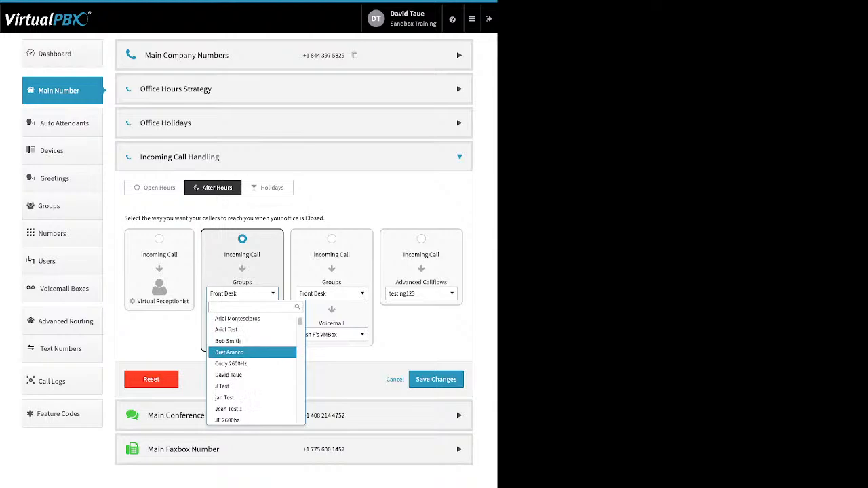
{"action": "key", "text": "Down"}
{"action": "key", "text": "Down"}
{"action": "key", "text": "Down"}
{"action": "key", "text": "Down"}
{"action": "key", "text": "Down"}
{"action": "key", "text": "Down"}
{"action": "key", "text": "Down"}
{"action": "key", "text": "Down"}
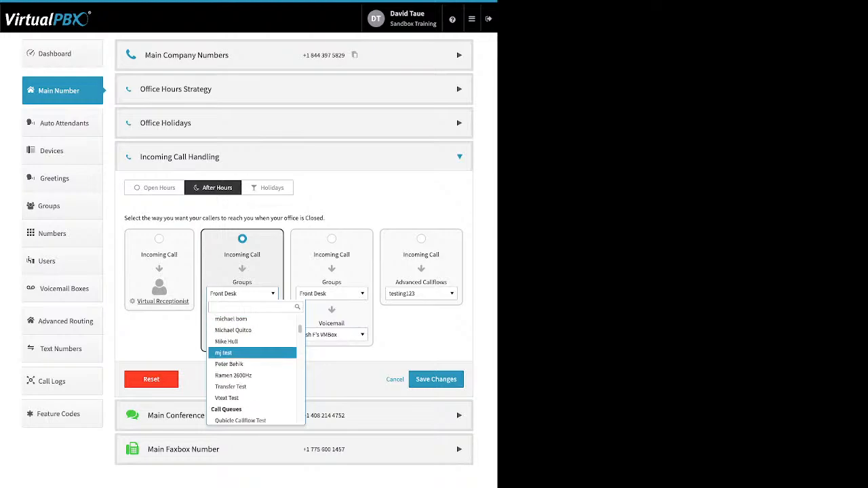
{"action": "key", "text": "Down"}
{"action": "key", "text": "Down"}
{"action": "key", "text": "Down"}
{"action": "key", "text": "Down"}
{"action": "key", "text": "Down"}
{"action": "key", "text": "Down"}
{"action": "key", "text": "Down"}
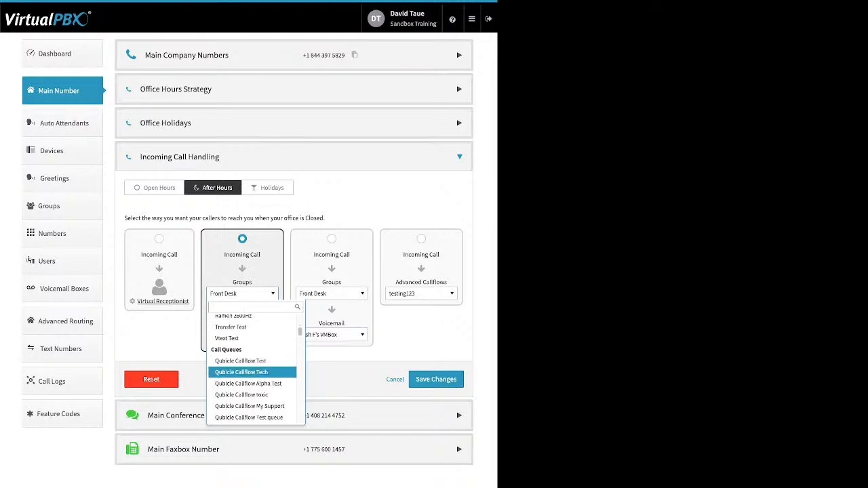
{"action": "key", "text": "Down"}
{"action": "key", "text": "Down"}
{"action": "key", "text": "Down"}
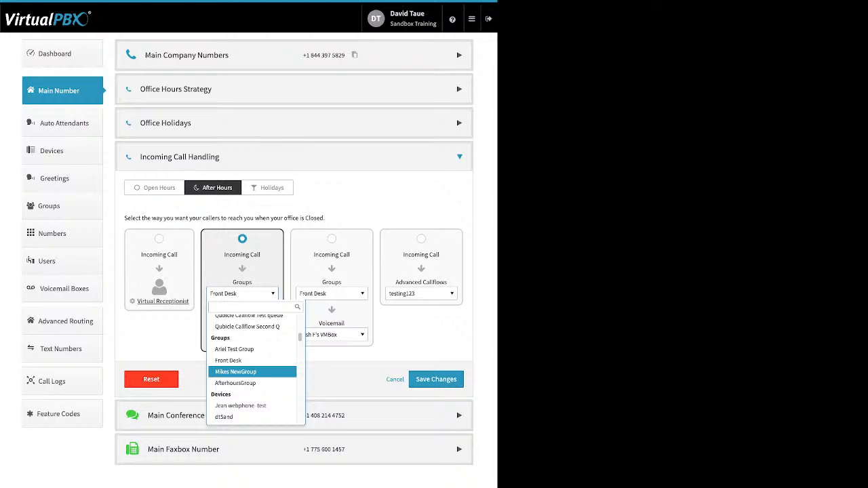
{"action": "key", "text": "Escape"}
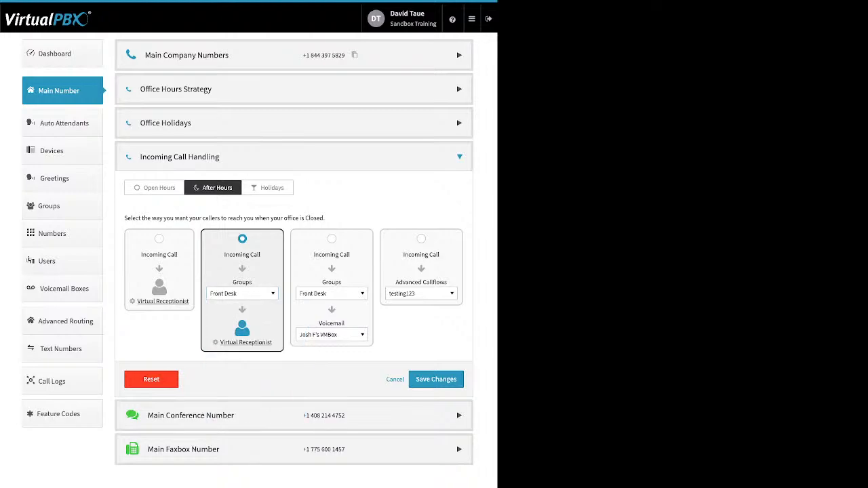
Step: Review the After Hours virtual receptionist with its single Default route, then save it
{"action": "left_click", "coordinate": [246, 343]}
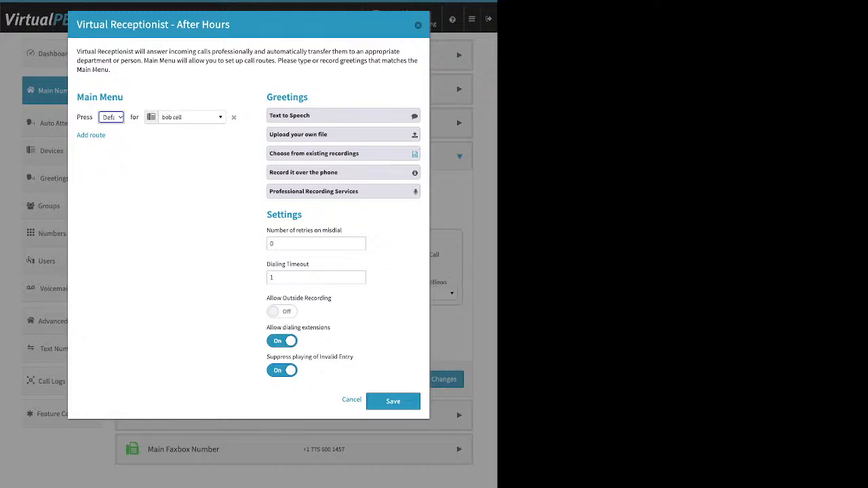
{"action": "left_click", "coordinate": [393, 401]}
Step: Save the after-hours call strategy and bring up the Holidays call handling options
{"action": "left_click", "coordinate": [444, 379]}
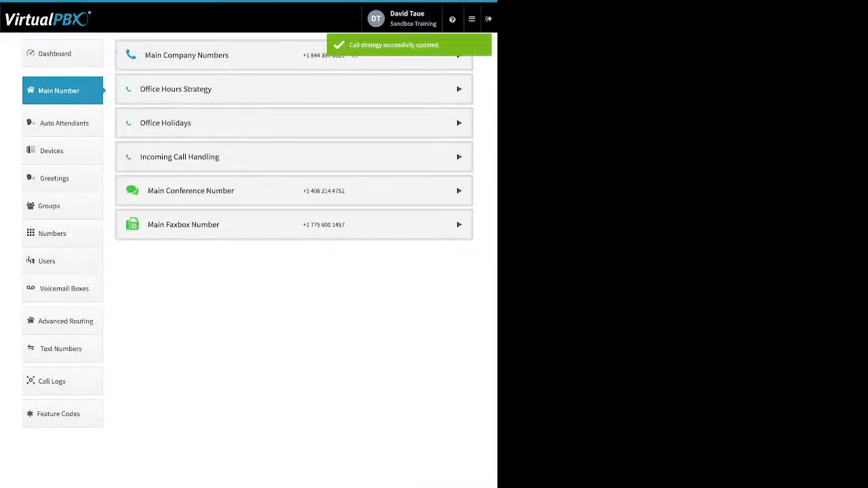
{"action": "left_click", "coordinate": [271, 158]}
{"action": "left_click", "coordinate": [267, 188]}
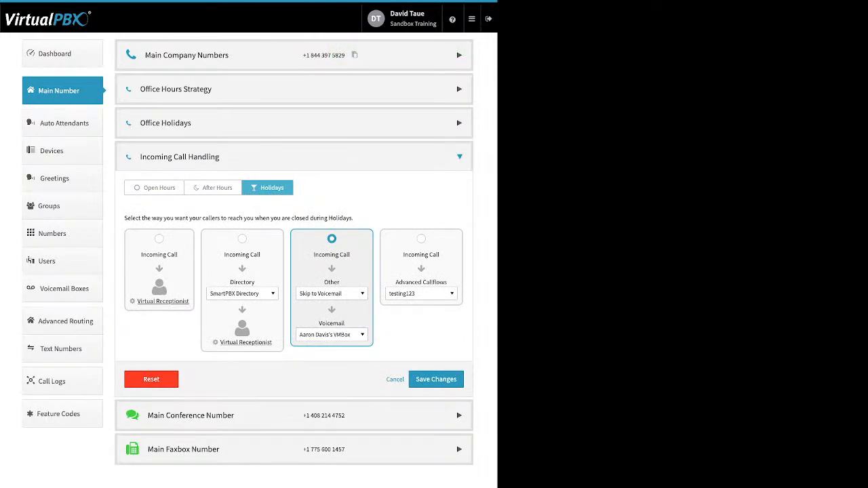
Step: Browse the holiday Other destinations and voicemail boxes, leaving Other on Skip to Voicemail
{"action": "left_click", "coordinate": [331, 334]}
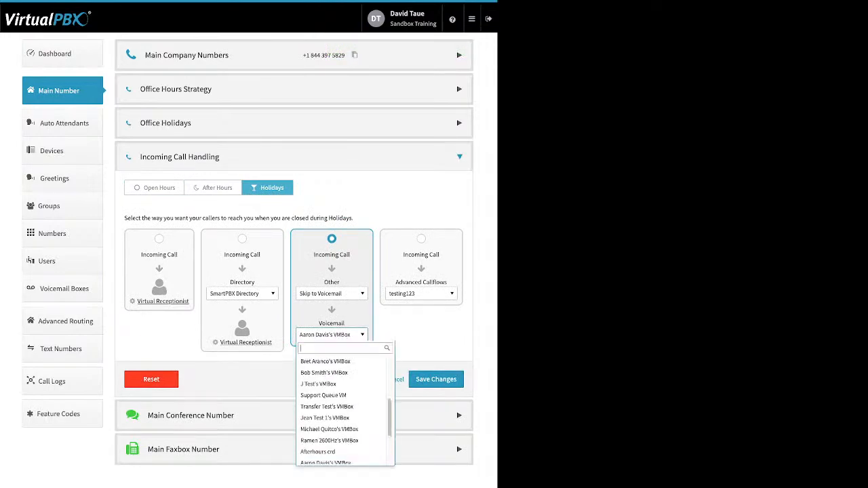
{"action": "left_click", "coordinate": [332, 294]}
{"action": "left_click", "coordinate": [332, 294]}
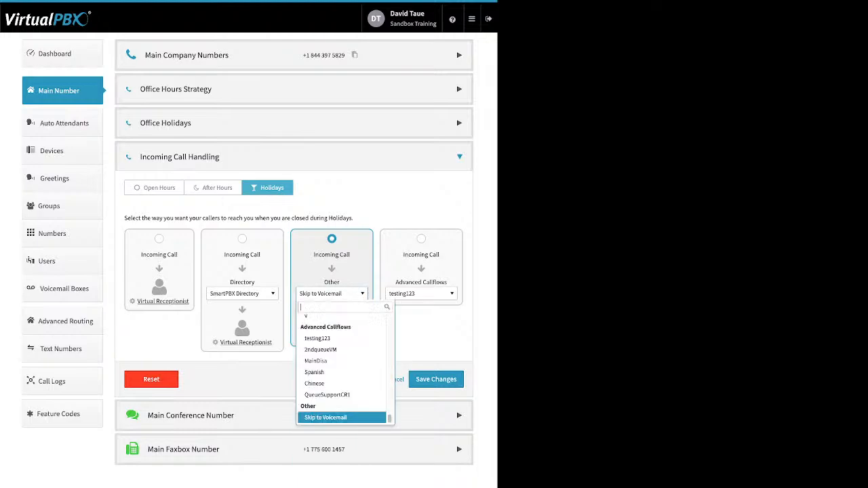
{"action": "scroll", "coordinate": [342, 380], "scroll_direction": "up", "scroll_amount": 10}
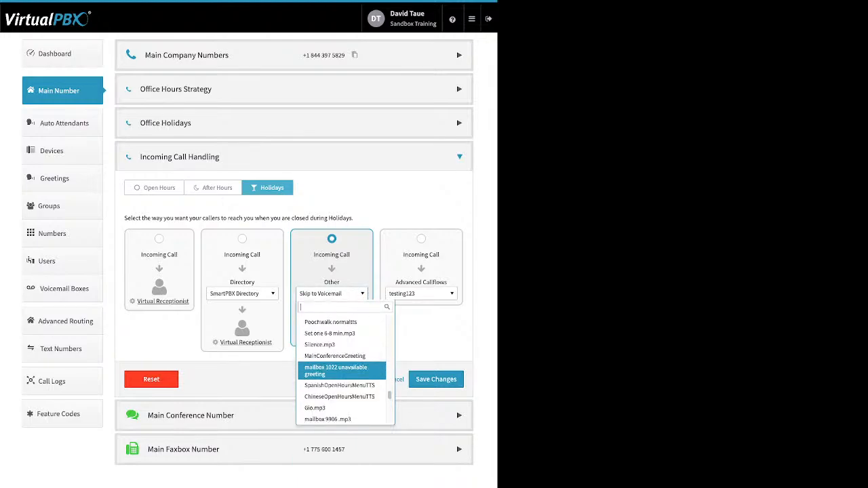
{"action": "scroll", "coordinate": [342, 380], "scroll_direction": "up", "scroll_amount": 10}
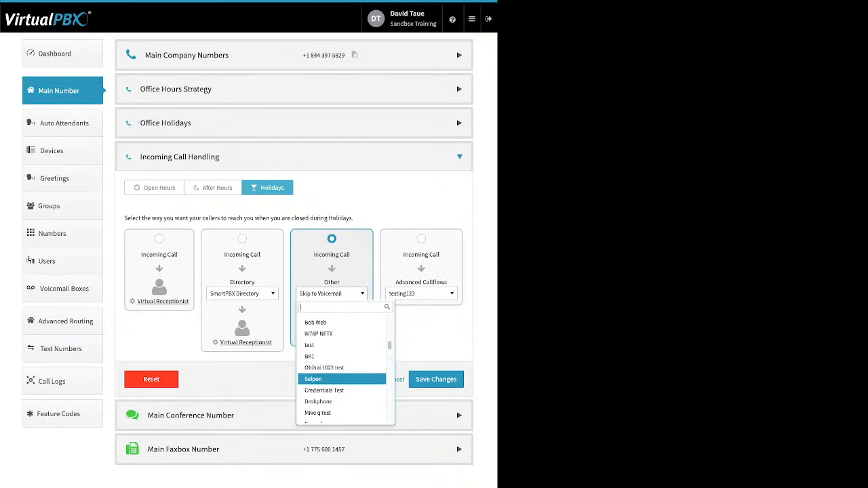
{"action": "scroll", "coordinate": [342, 378], "scroll_direction": "up", "scroll_amount": 5}
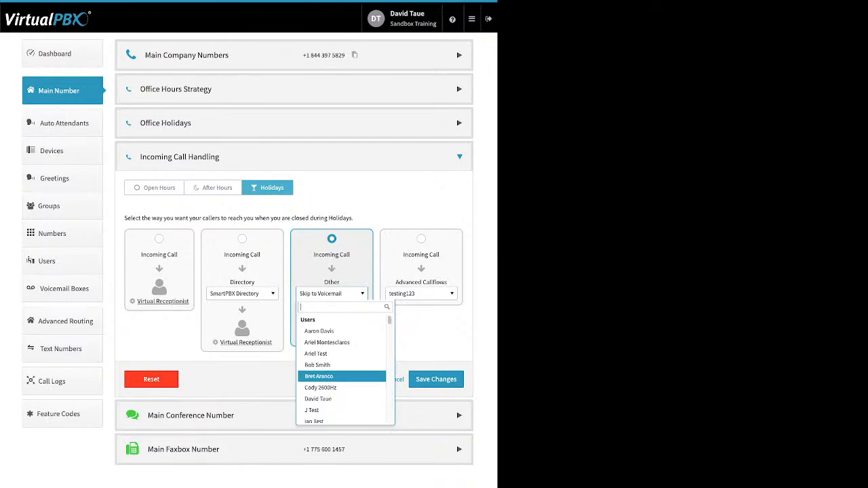
{"action": "scroll", "coordinate": [342, 378], "scroll_direction": "down", "scroll_amount": 1}
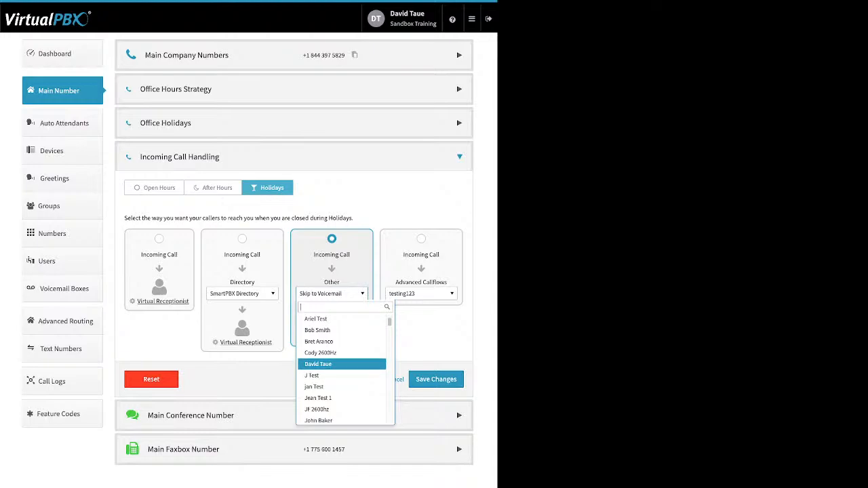
{"action": "scroll", "coordinate": [342, 364], "scroll_direction": "down", "scroll_amount": 6}
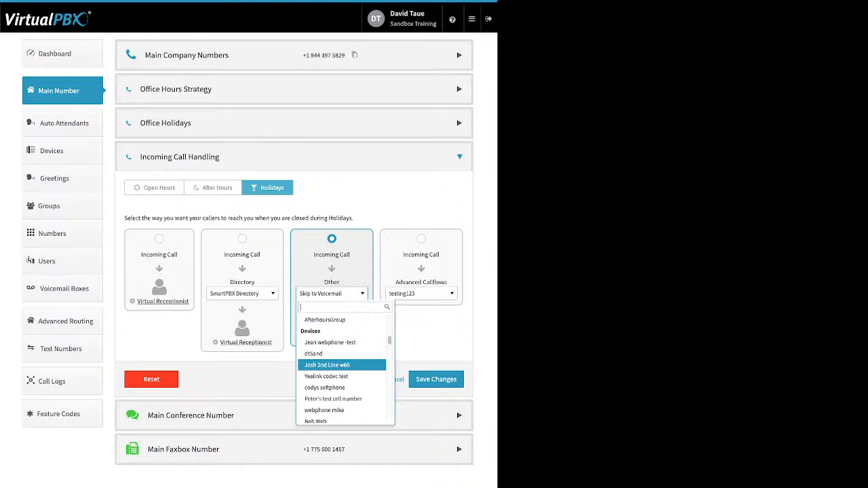
{"action": "scroll", "coordinate": [343, 365], "scroll_direction": "down", "scroll_amount": 10}
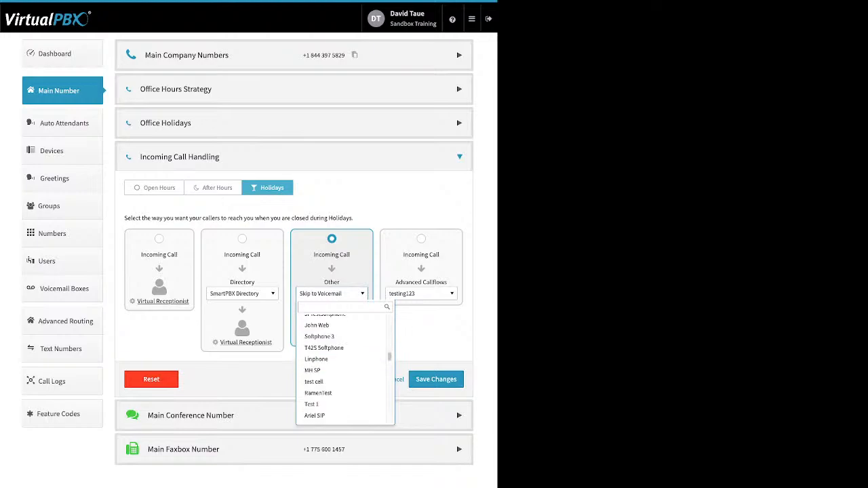
{"action": "left_click", "coordinate": [332, 294]}
{"action": "left_click", "coordinate": [332, 335]}
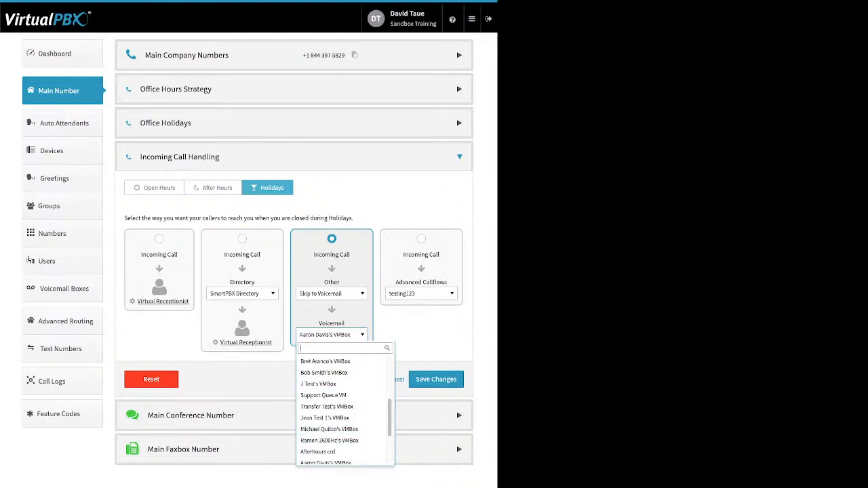
{"action": "key", "text": "Escape"}
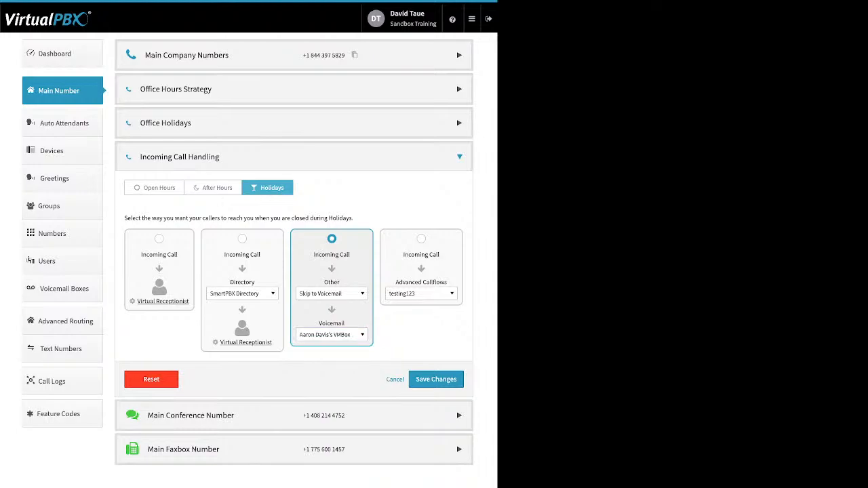
Step: Pick the holiday advanced callflow option and expand the Main Conference Number's options
{"action": "left_click", "coordinate": [421, 240]}
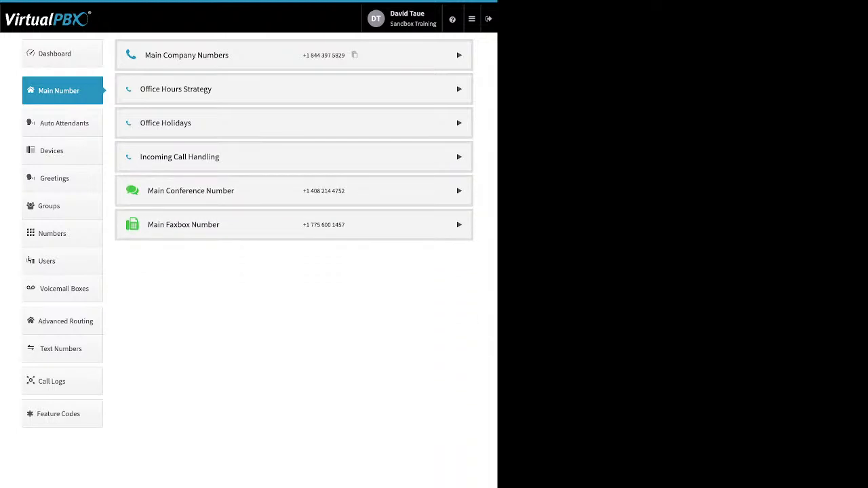
{"action": "left_click", "coordinate": [460, 190]}
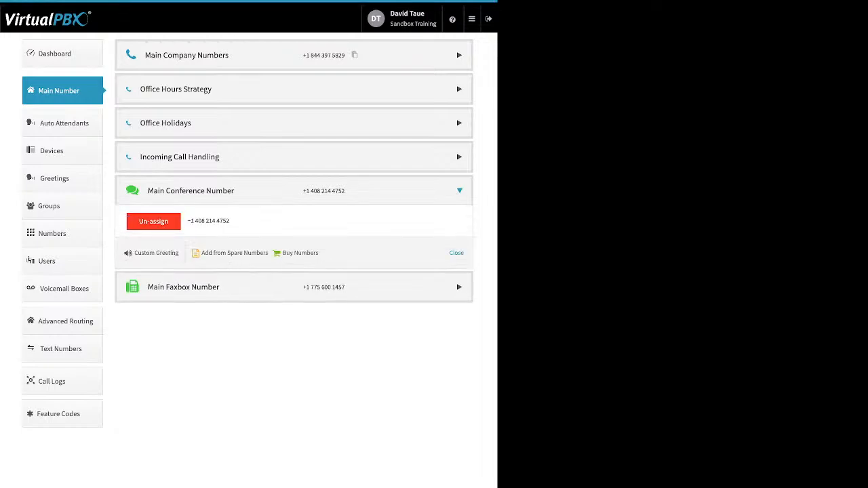
{"action": "left_click_drag", "start_coordinate": [319, 253], "coordinate": [201, 253]}
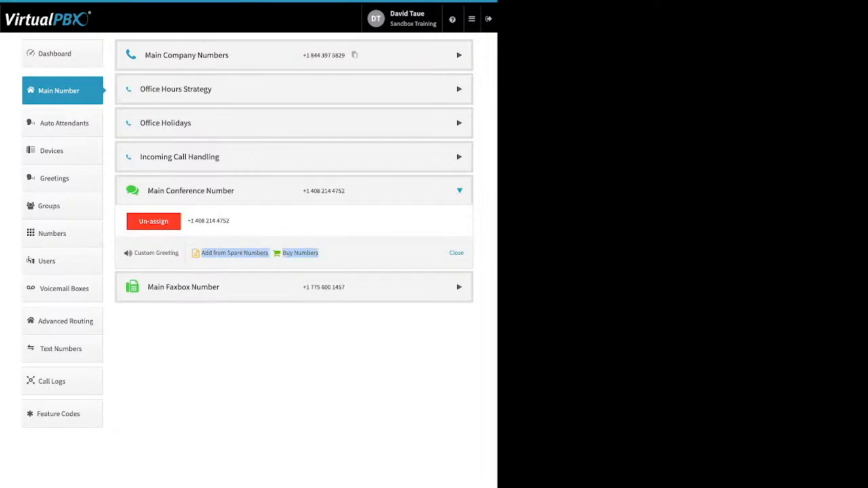
{"action": "left_click_drag", "start_coordinate": [180, 253], "coordinate": [135, 253]}
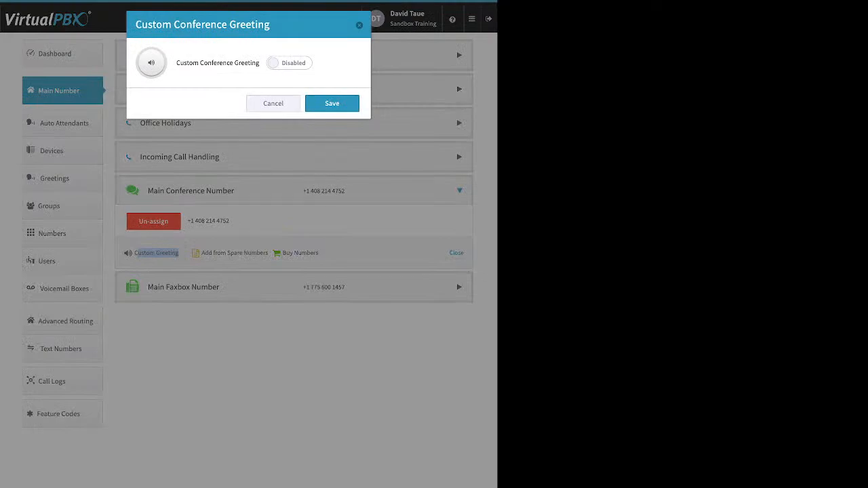
Step: Toggle the custom conference greeting to Enabled, then back to Disabled, and close it unsaved
{"action": "left_click", "coordinate": [289, 63]}
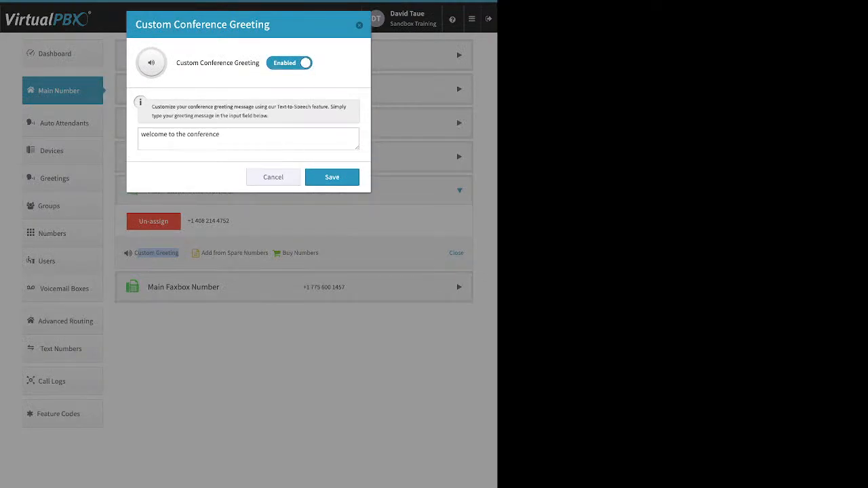
{"action": "left_click", "coordinate": [221, 135]}
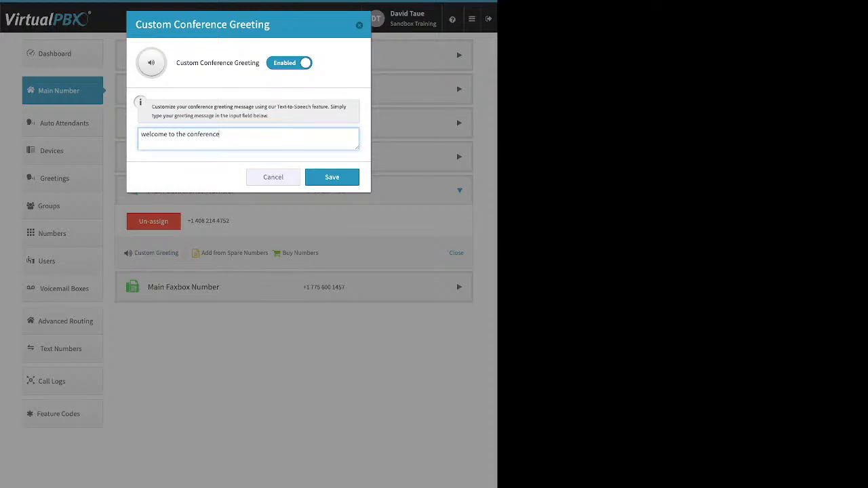
{"action": "left_click", "coordinate": [290, 63]}
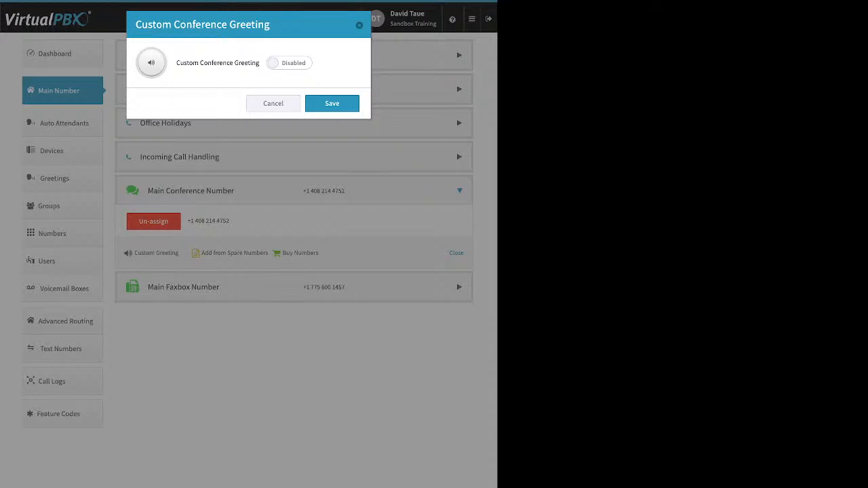
{"action": "key", "text": "Escape"}
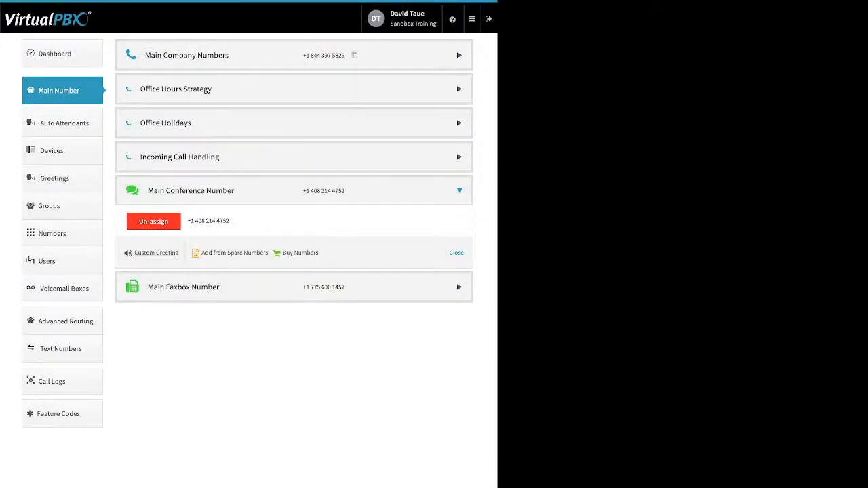
Step: Review the Main Faxbox's Inbound Notification Email field, then close the settings unsaved
{"action": "left_click", "coordinate": [183, 287]}
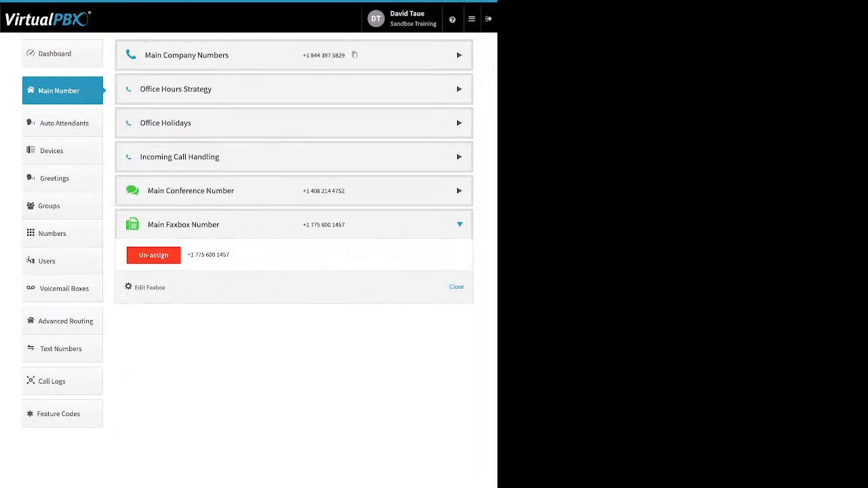
{"action": "left_click_drag", "start_coordinate": [166, 288], "coordinate": [138, 288]}
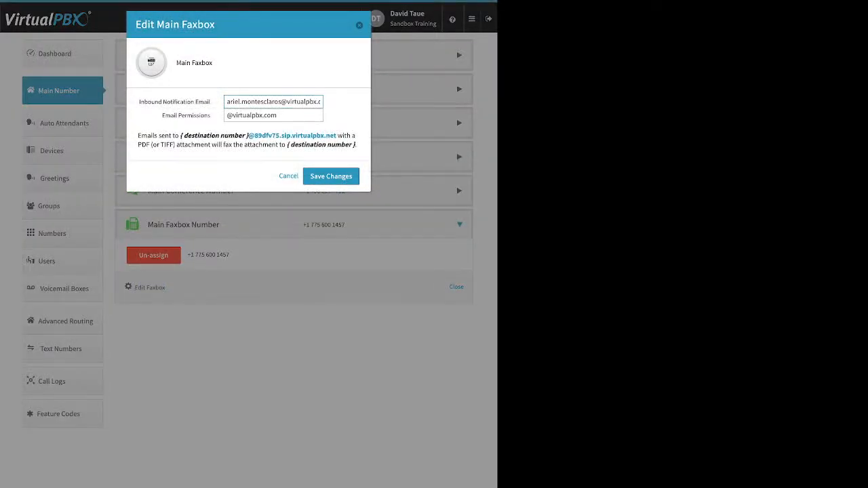
{"action": "left_click_drag", "start_coordinate": [139, 102], "coordinate": [210, 101]}
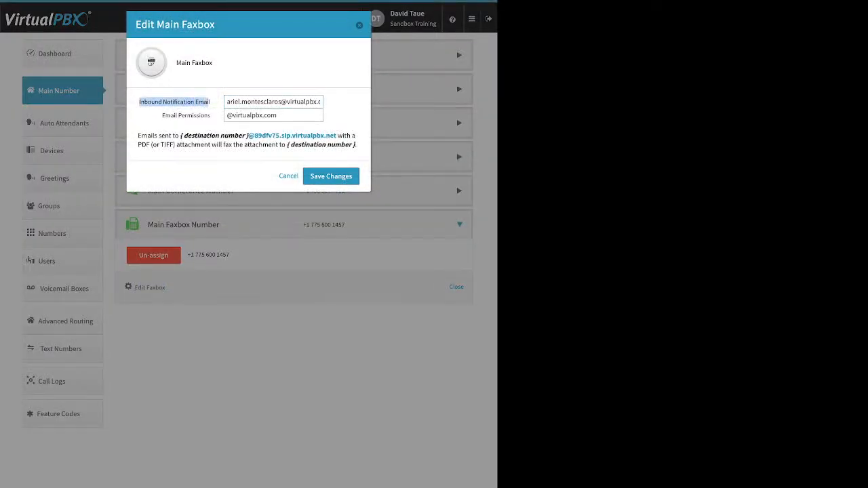
{"action": "left_click", "coordinate": [285, 102]}
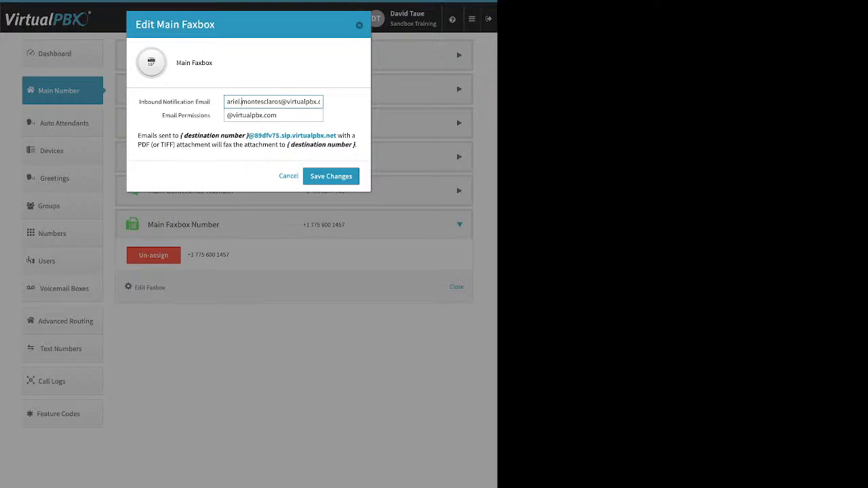
{"action": "key", "text": "Escape"}
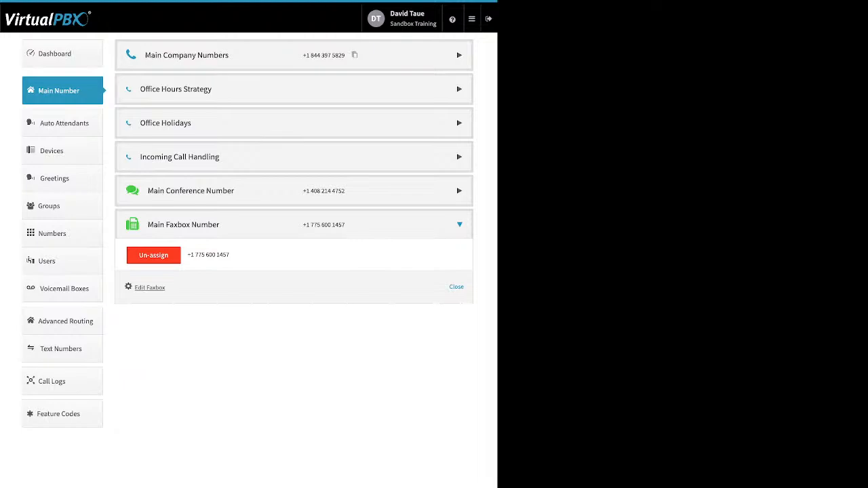
{"action": "left_click", "coordinate": [150, 288]}
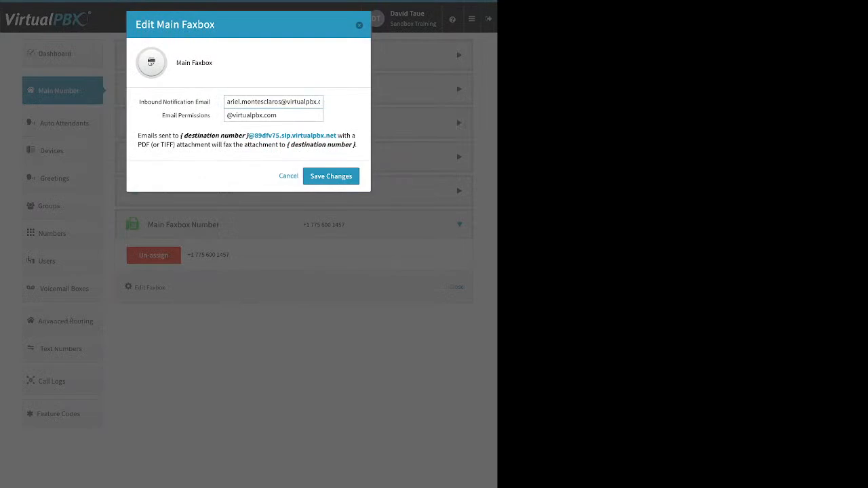
{"action": "left_click_drag", "start_coordinate": [161, 115], "coordinate": [326, 116]}
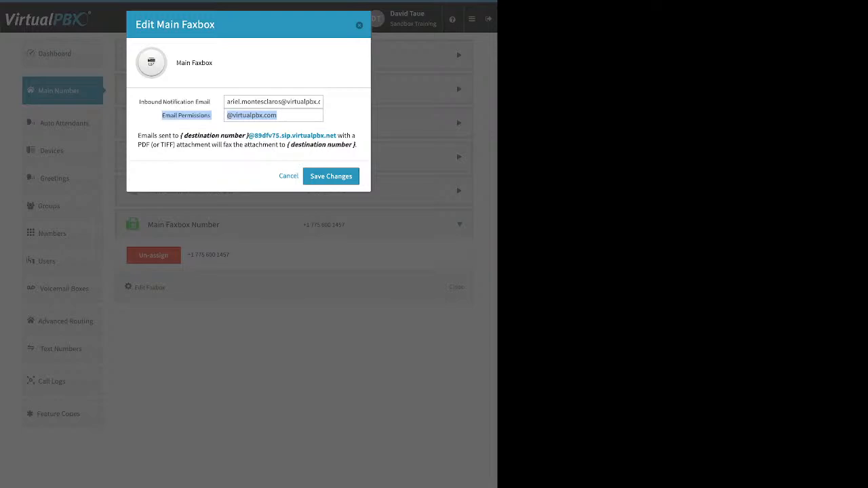
{"action": "key", "text": "Escape"}
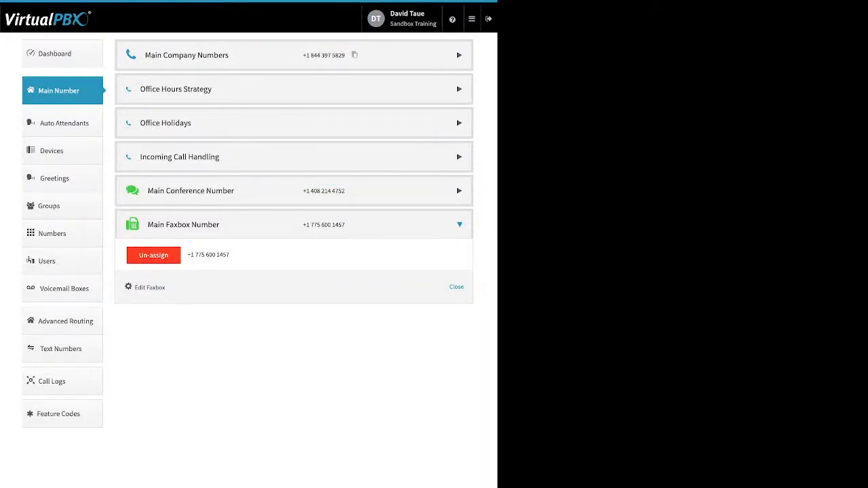
Step: Go to the Auto Attendants page listing 9 attendants with extensions and phone numbers
{"action": "left_click", "coordinate": [64, 124]}
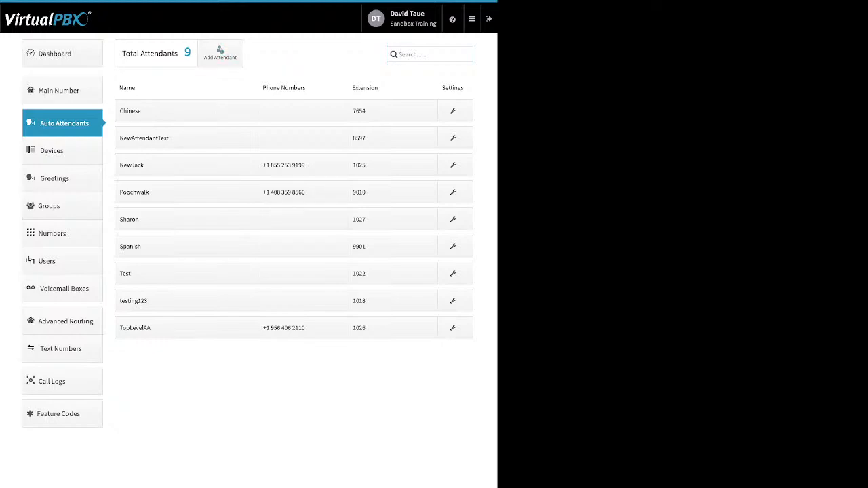
{"action": "left_click", "coordinate": [186, 247]}
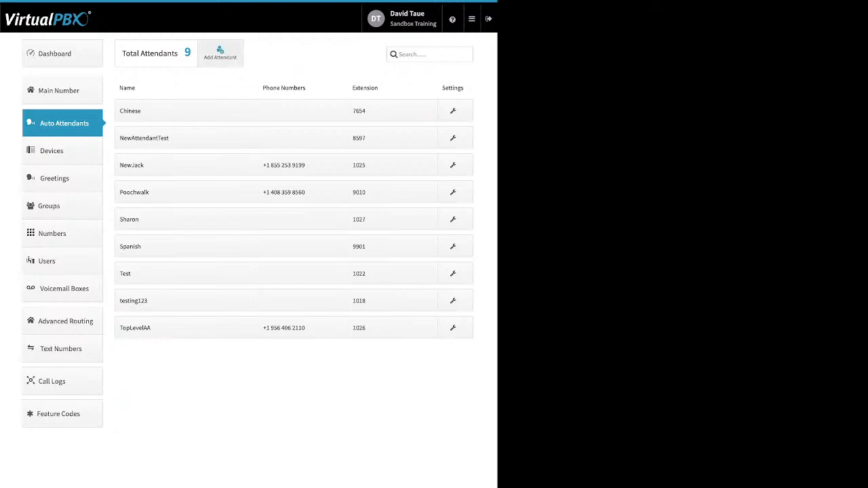
{"action": "left_click", "coordinate": [219, 53]}
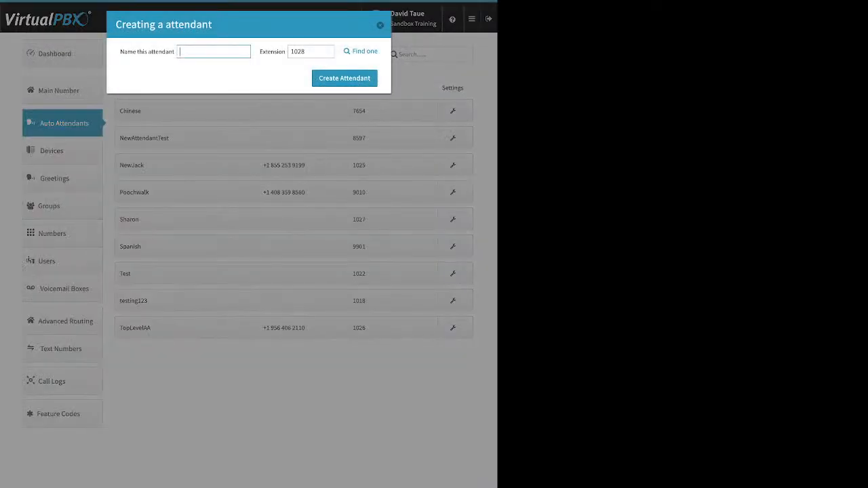
{"action": "left_click", "coordinate": [312, 52]}
{"action": "left_click_drag", "start_coordinate": [264, 51], "coordinate": [278, 51]}
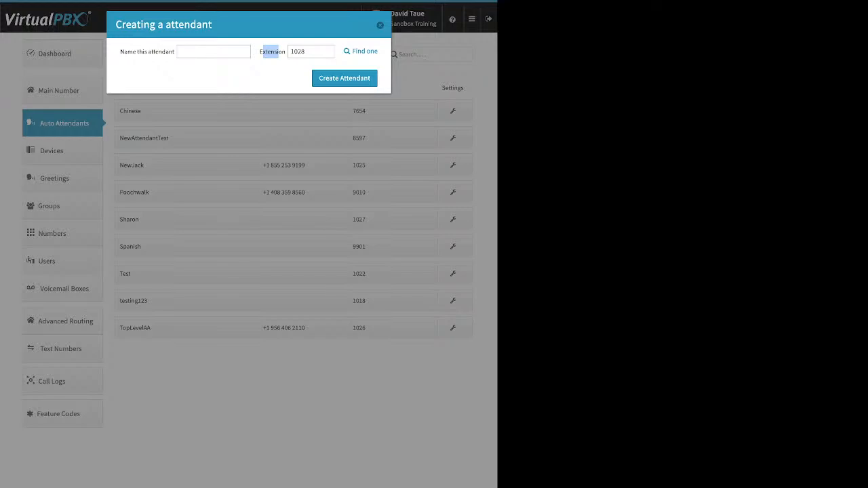
{"action": "left_click", "coordinate": [380, 25]}
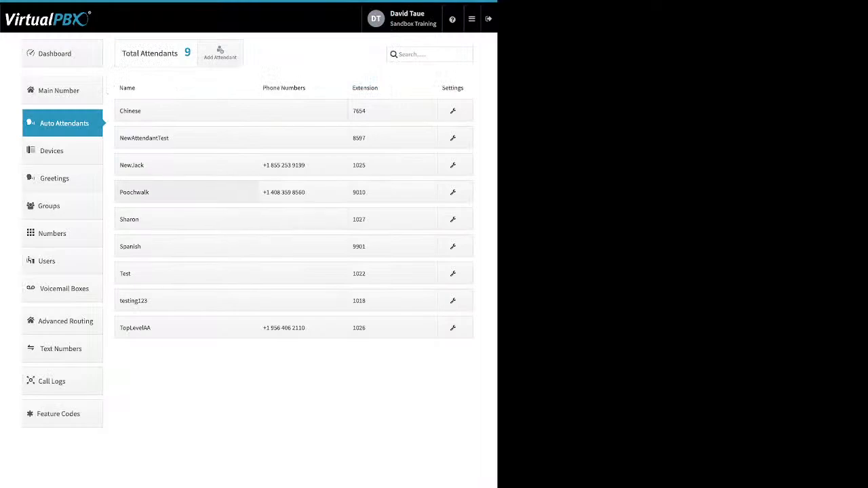
{"action": "left_click", "coordinate": [156, 192]}
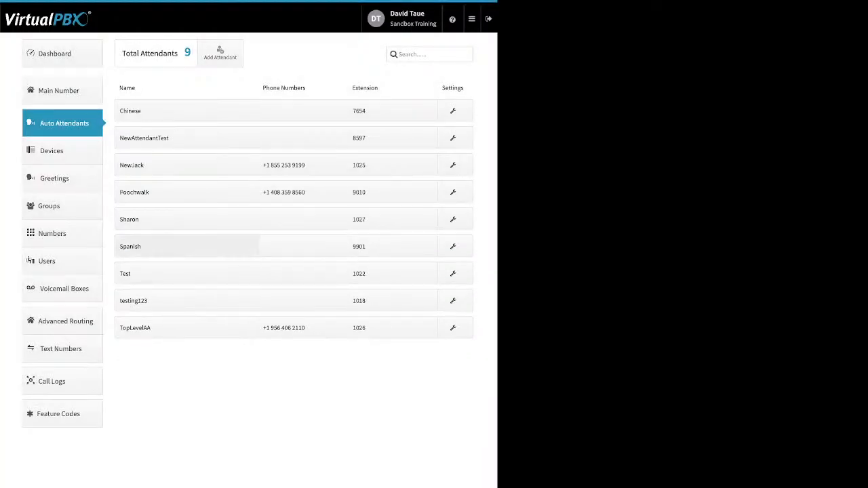
{"action": "left_click", "coordinate": [187, 246]}
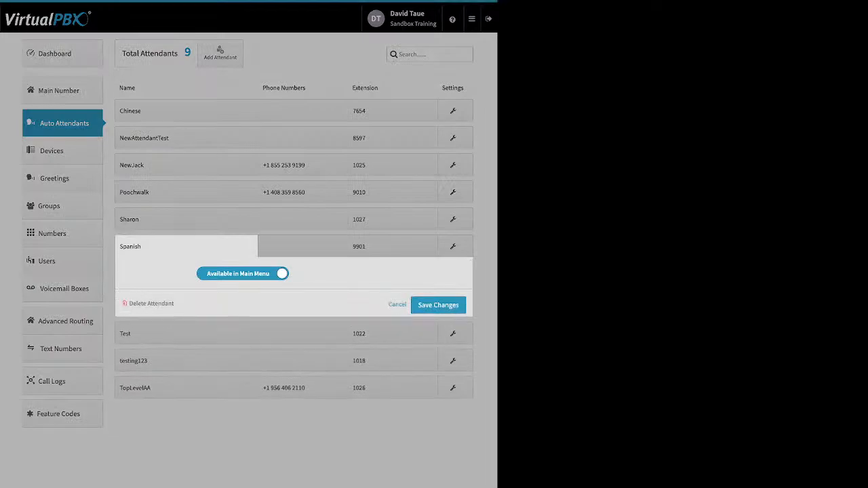
{"action": "left_click", "coordinate": [243, 273]}
{"action": "left_click", "coordinate": [243, 274]}
{"action": "left_click", "coordinate": [398, 304]}
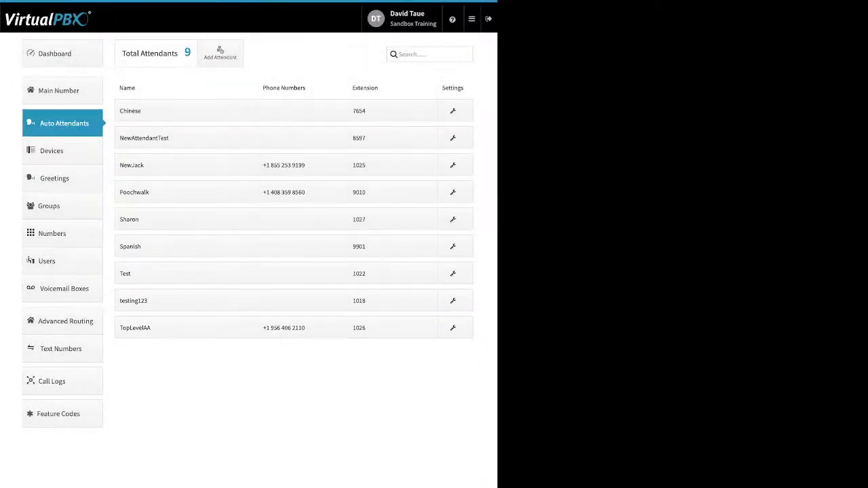
{"action": "left_click", "coordinate": [284, 192]}
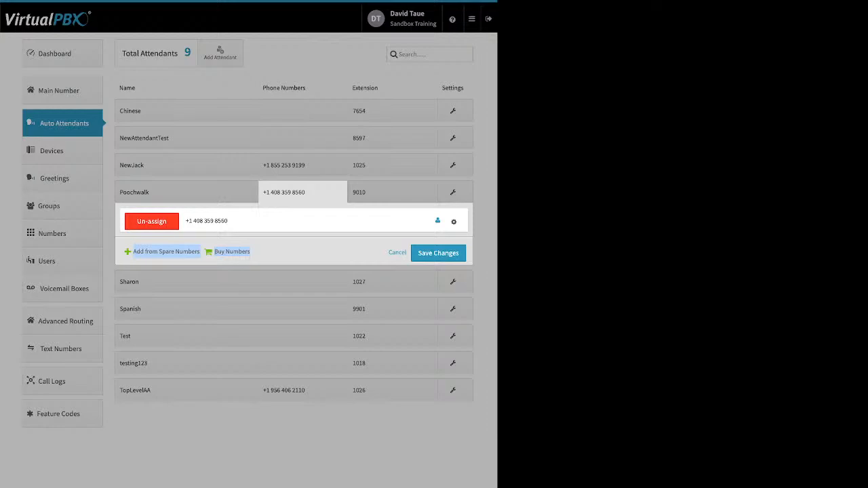
{"action": "left_click", "coordinate": [397, 252]}
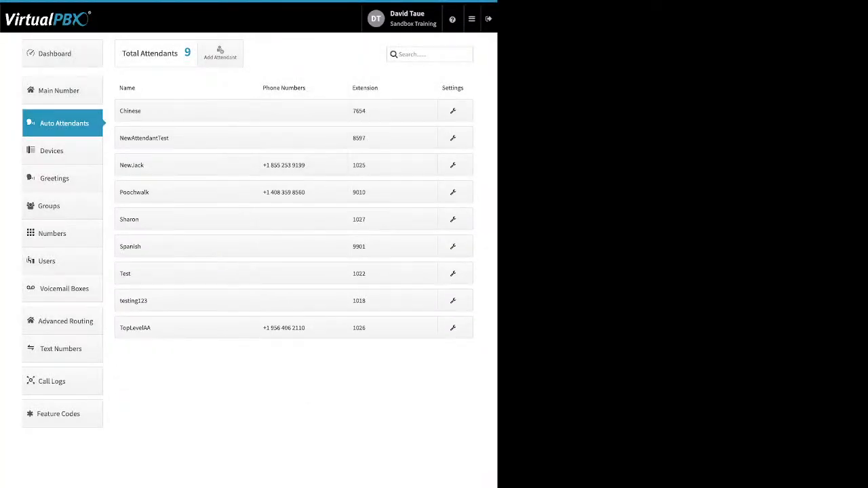
Step: Open Poochwalk's call-flow settings from the wrench in its Settings column
{"action": "left_click", "coordinate": [453, 192]}
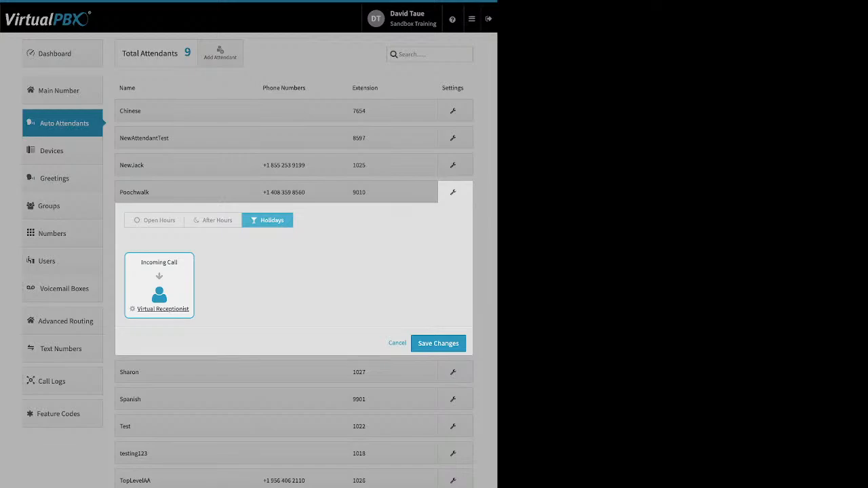
Step: Save Poochwalk's Open Hours Virtual Receptionist with 2 misdial retries and a timeout of 10
{"action": "left_click", "coordinate": [154, 220]}
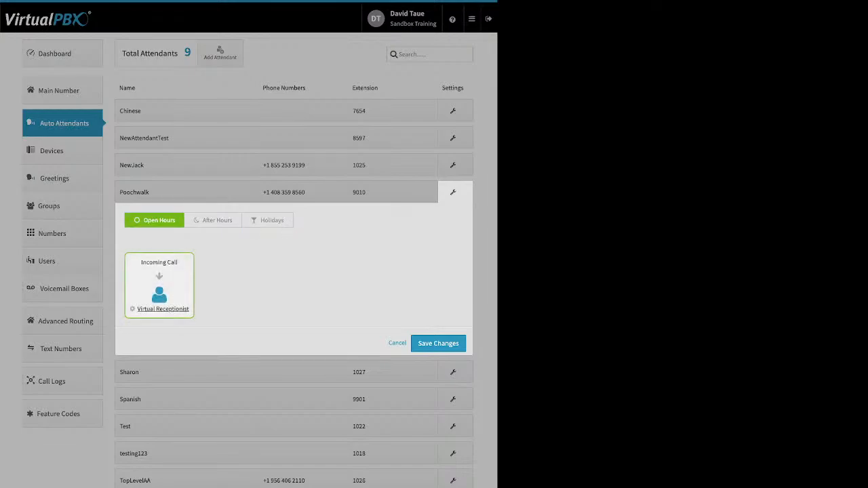
{"action": "left_click", "coordinate": [162, 309]}
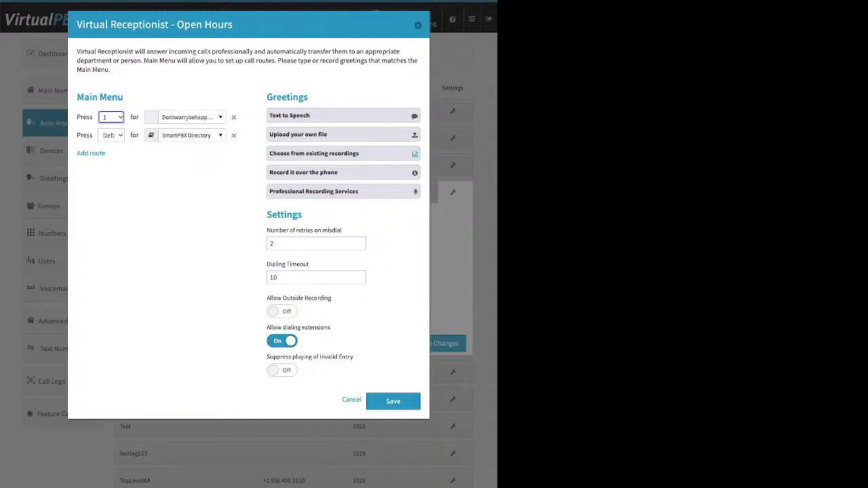
{"action": "left_click", "coordinate": [393, 401]}
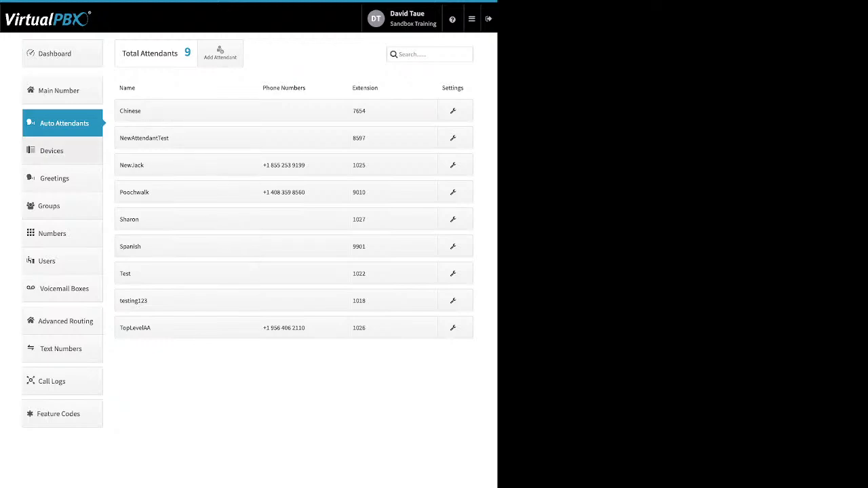
Step: Go to the Devices page listing all 39 devices
{"action": "left_click", "coordinate": [52, 150]}
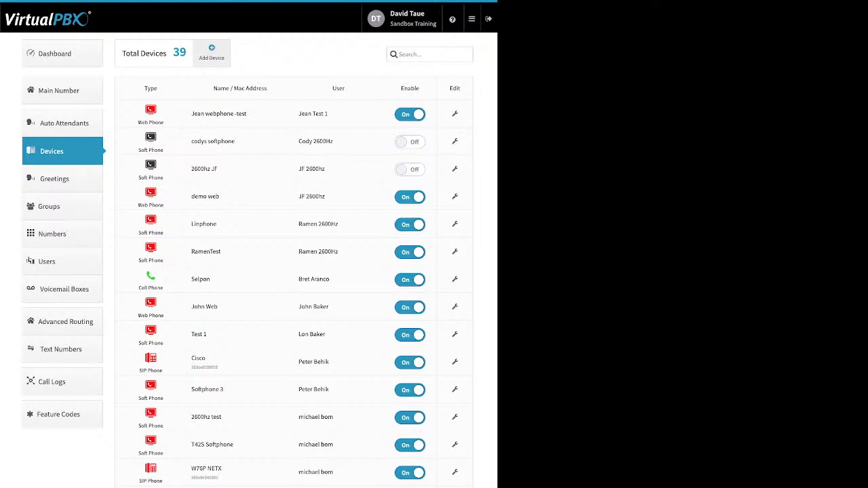
Step: Start adding a new SIP phone and pick the Htek UC926E model
{"action": "left_click", "coordinate": [211, 53]}
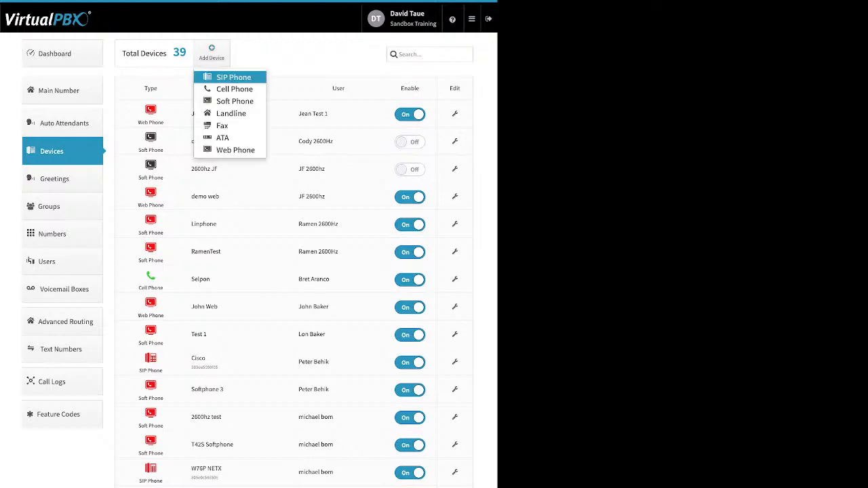
{"action": "left_click", "coordinate": [233, 76]}
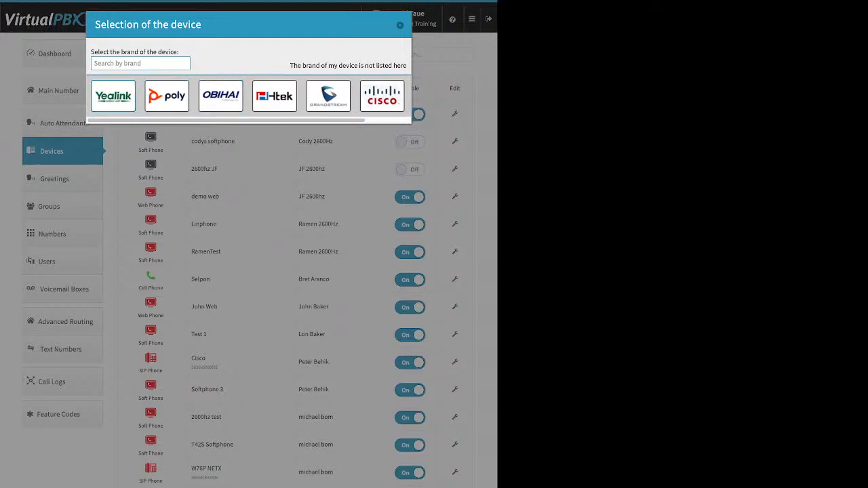
{"action": "left_click", "coordinate": [113, 96]}
{"action": "scroll", "coordinate": [314, 65], "scroll_direction": "down", "scroll_amount": 3}
{"action": "scroll", "coordinate": [314, 65], "scroll_direction": "up", "scroll_amount": 3}
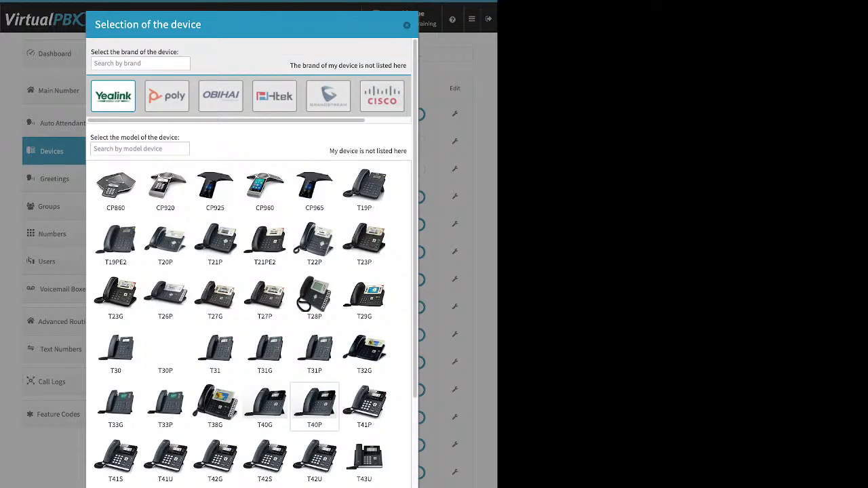
{"action": "left_click", "coordinate": [275, 96]}
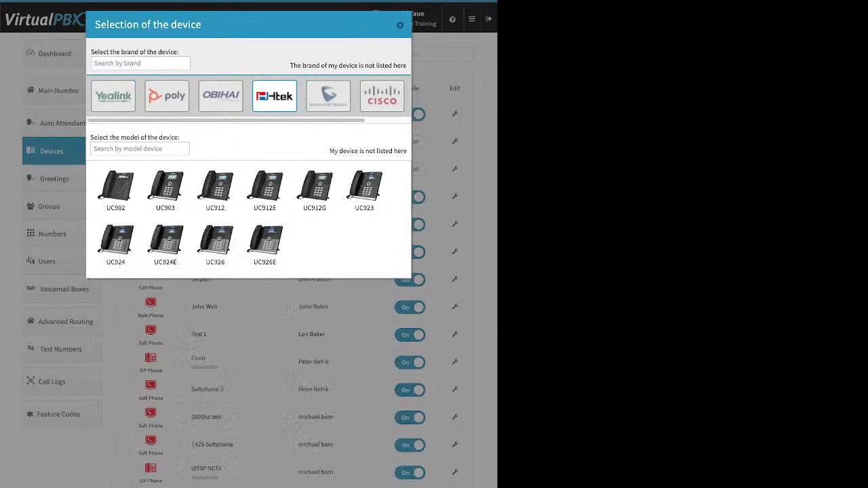
{"action": "left_click", "coordinate": [265, 244]}
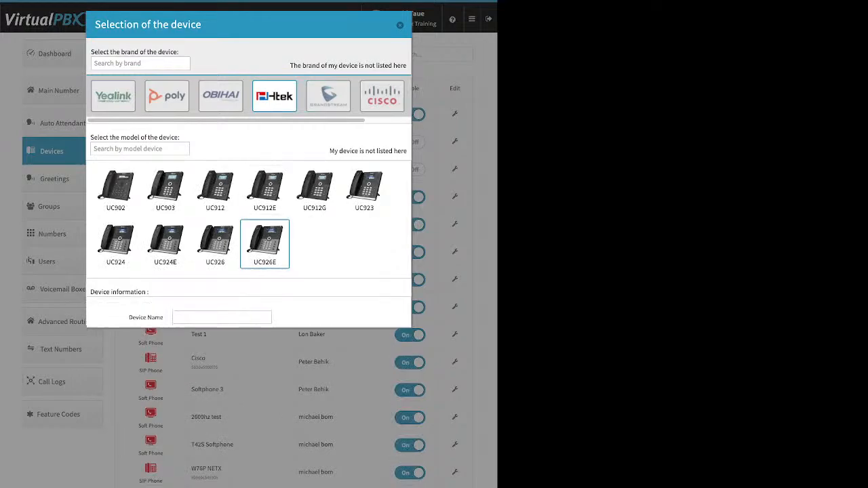
Step: Look over the Device Name and MAC Address fields, then cancel the new device
{"action": "left_click", "coordinate": [222, 317]}
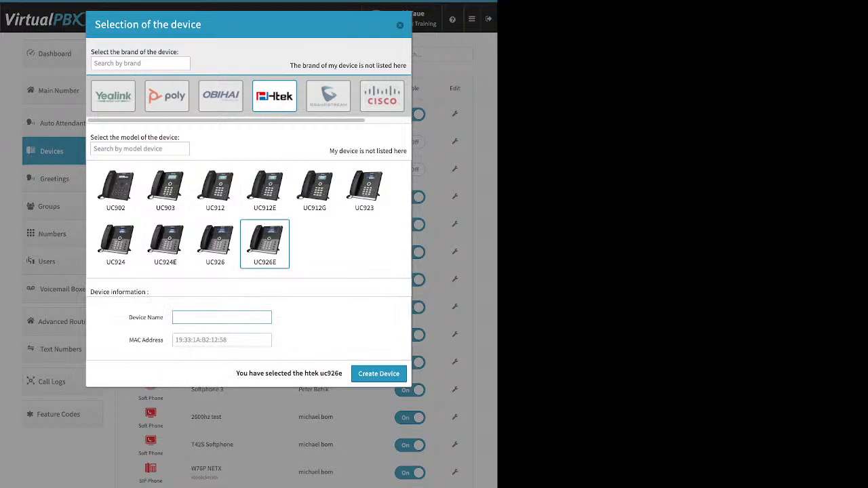
{"action": "left_click_drag", "start_coordinate": [167, 317], "coordinate": [129, 317]}
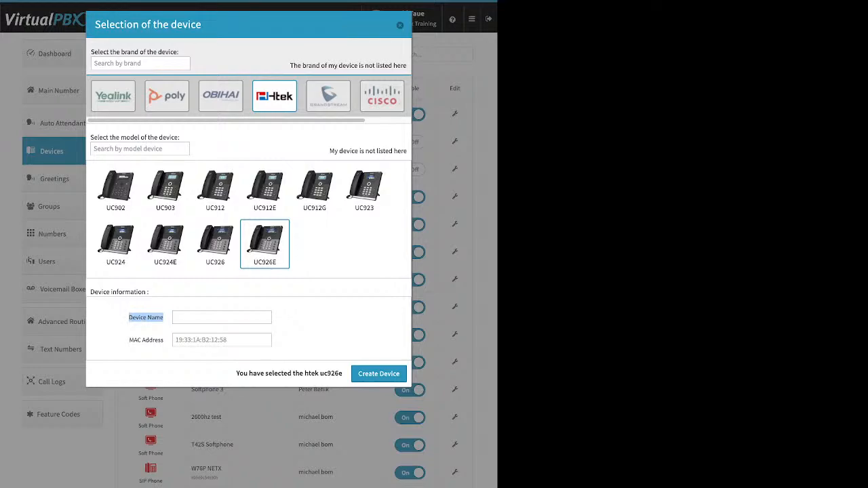
{"action": "left_click", "coordinate": [166, 339]}
{"action": "left_click_drag", "start_coordinate": [129, 340], "coordinate": [164, 340]}
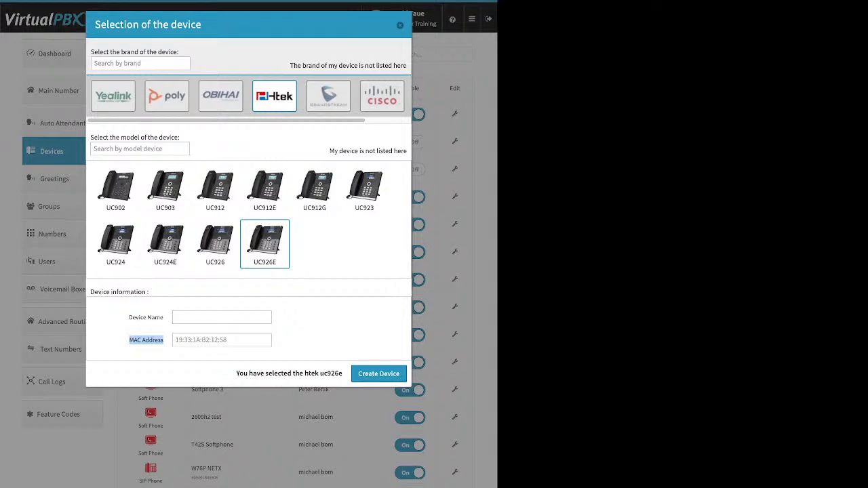
{"action": "left_click", "coordinate": [222, 341]}
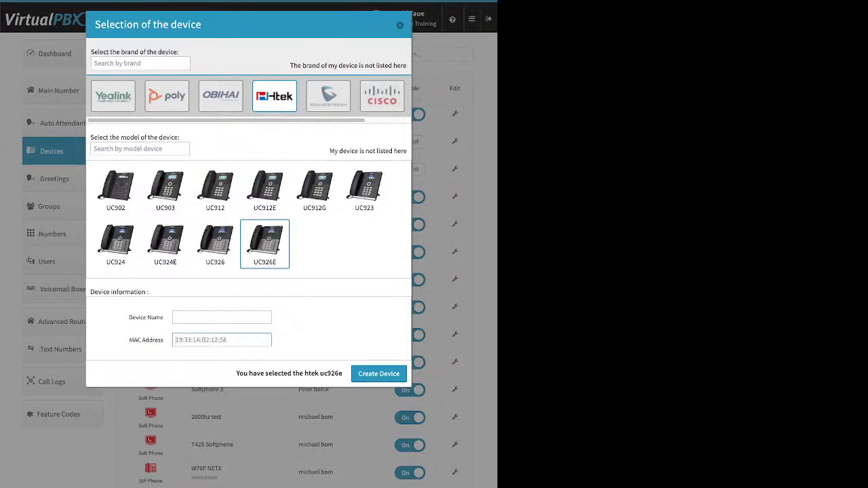
{"action": "key", "text": "Escape"}
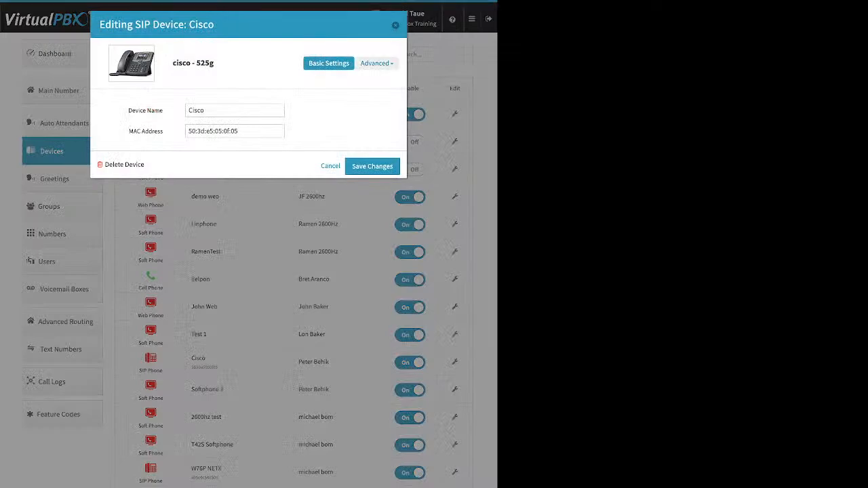
Step: Show the Cisco phone's Advanced > Miscellaneous settings
{"action": "left_click", "coordinate": [377, 63]}
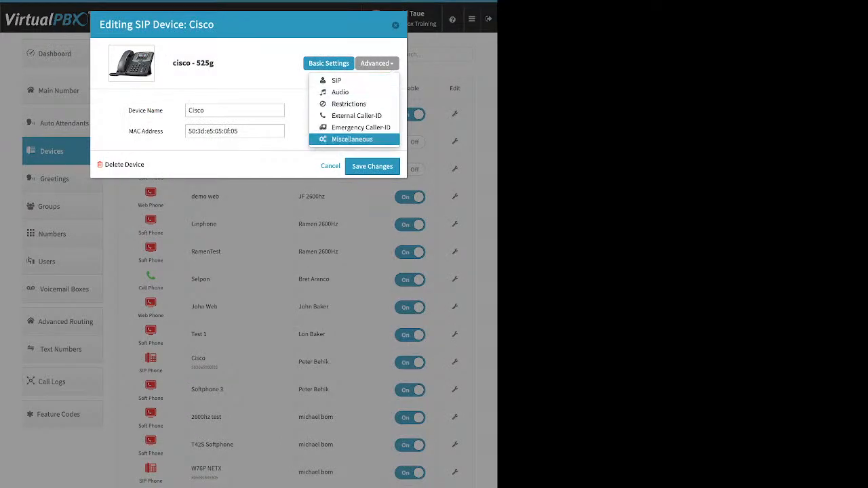
{"action": "left_click", "coordinate": [352, 139]}
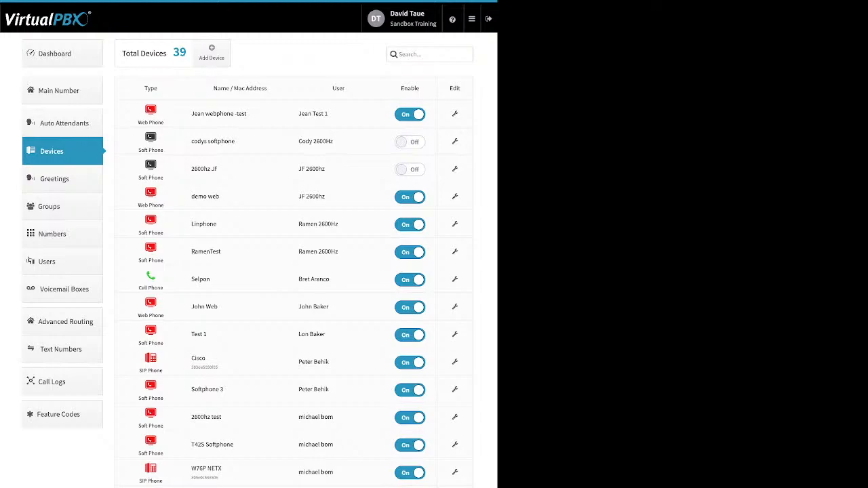
Step: Start a new cell phone device, review its Device Name and Number fields, then cancel
{"action": "left_click", "coordinate": [212, 52]}
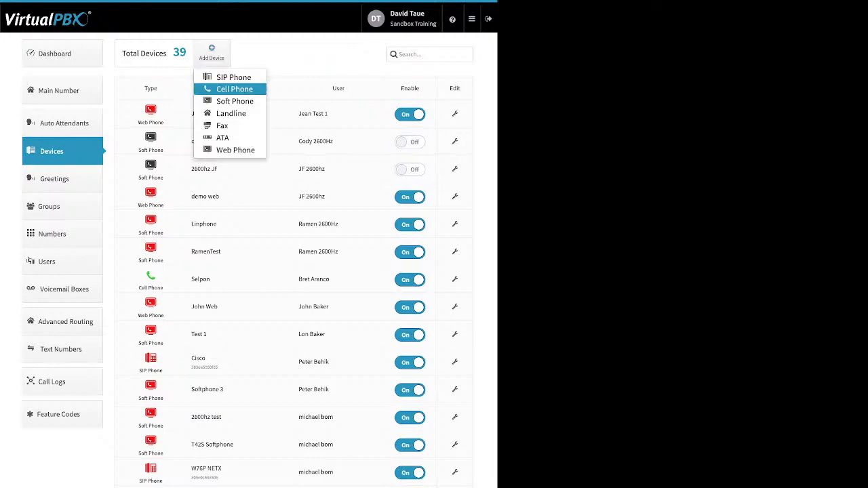
{"action": "left_click", "coordinate": [212, 53]}
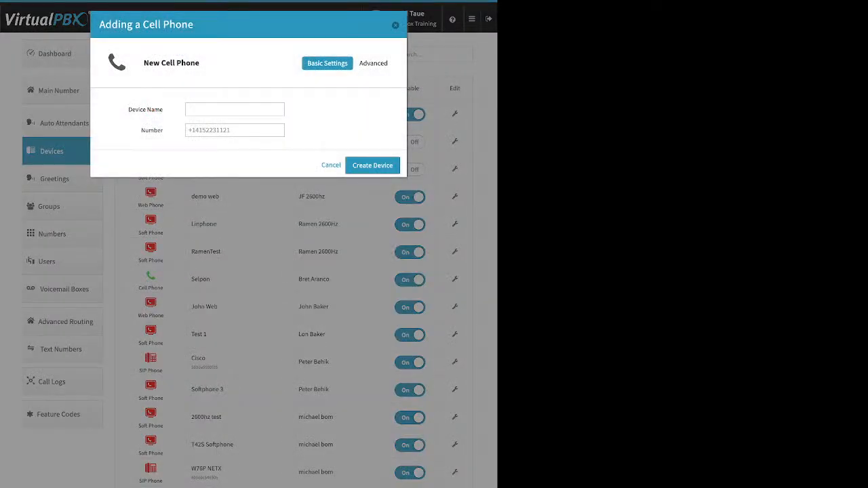
{"action": "triple_click", "coordinate": [145, 110]}
{"action": "left_click", "coordinate": [145, 110]}
{"action": "left_click_drag", "start_coordinate": [141, 130], "coordinate": [163, 130]}
{"action": "key", "text": "Escape"}
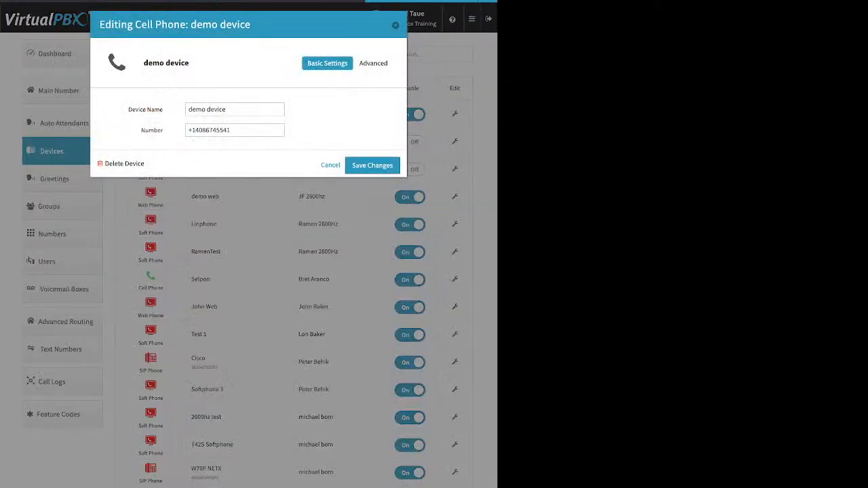
Step: Show the demo device's Advanced > Options, with Keep Original Caller-ID and Hide from Contact List on
{"action": "triple_click", "coordinate": [145, 110]}
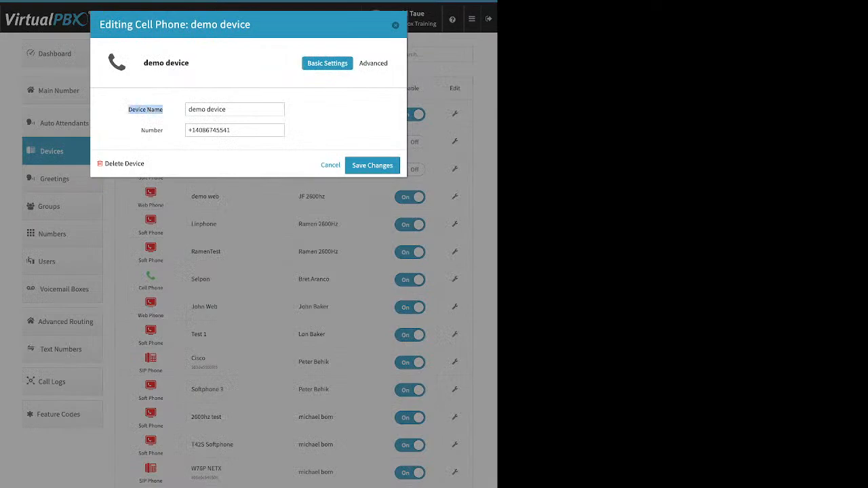
{"action": "double_click", "coordinate": [152, 130]}
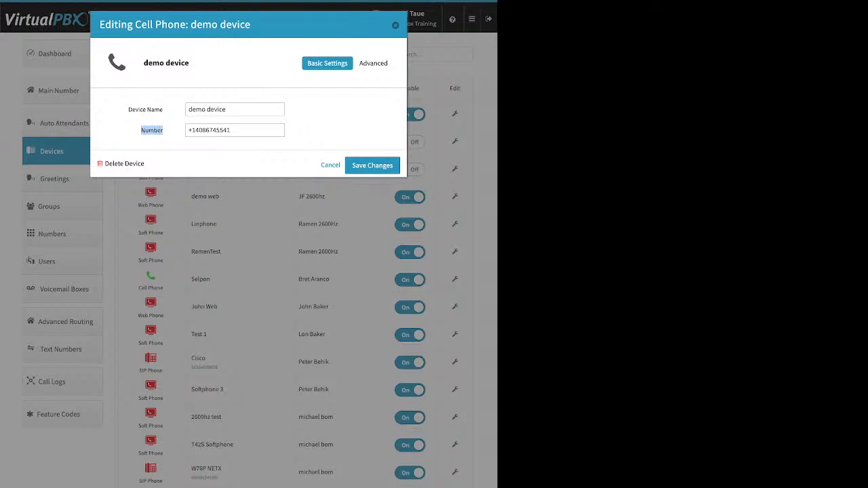
{"action": "left_click", "coordinate": [376, 63]}
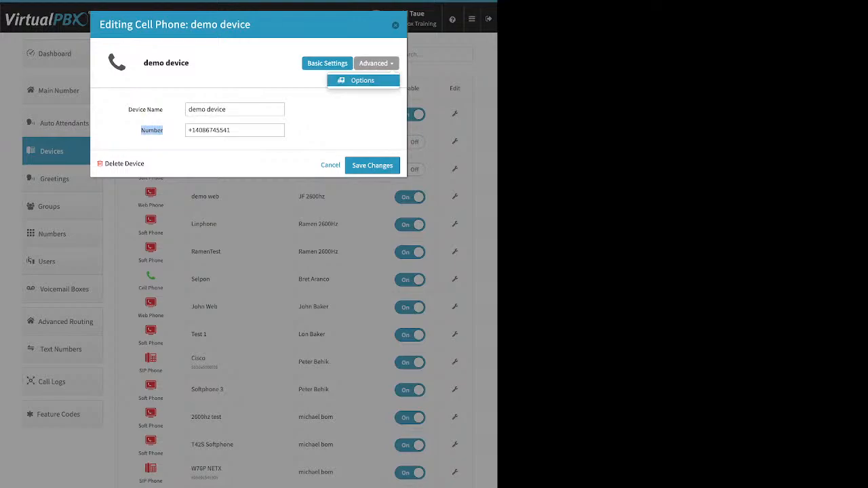
{"action": "left_click", "coordinate": [362, 80]}
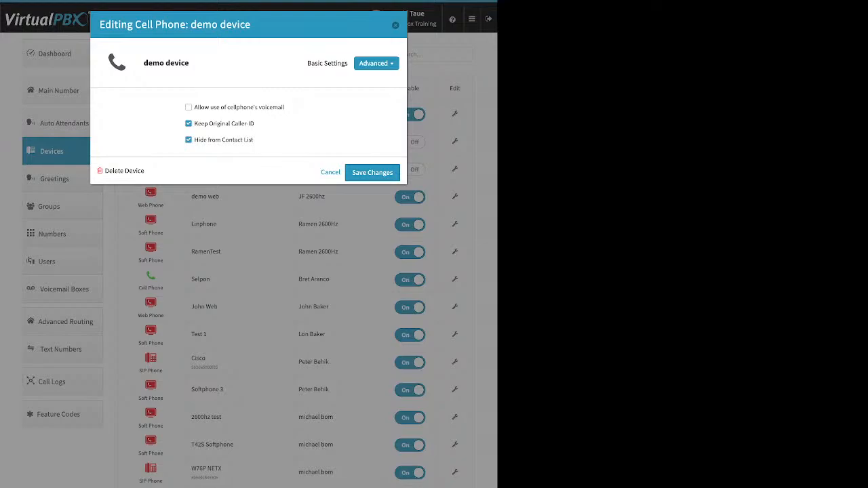
Step: Toggle 'Allow use of cellphone's voicemail' on and back off, then uncheck Keep Original Caller-ID
{"action": "left_click", "coordinate": [189, 108]}
{"action": "left_click_drag", "start_coordinate": [285, 107], "coordinate": [198, 107]}
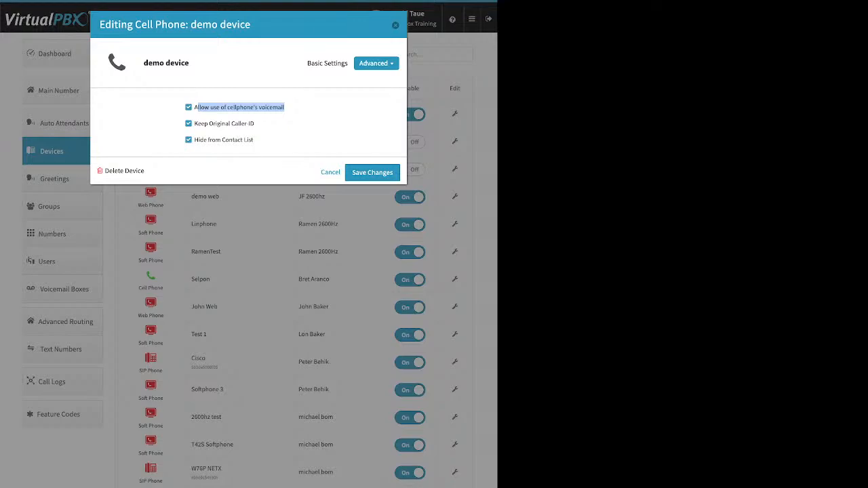
{"action": "left_click", "coordinate": [192, 108]}
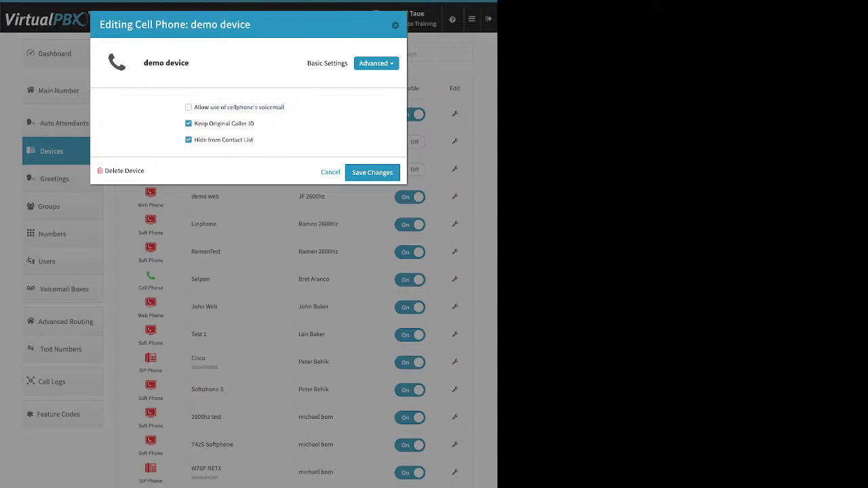
{"action": "left_click_drag", "start_coordinate": [255, 123], "coordinate": [194, 124]}
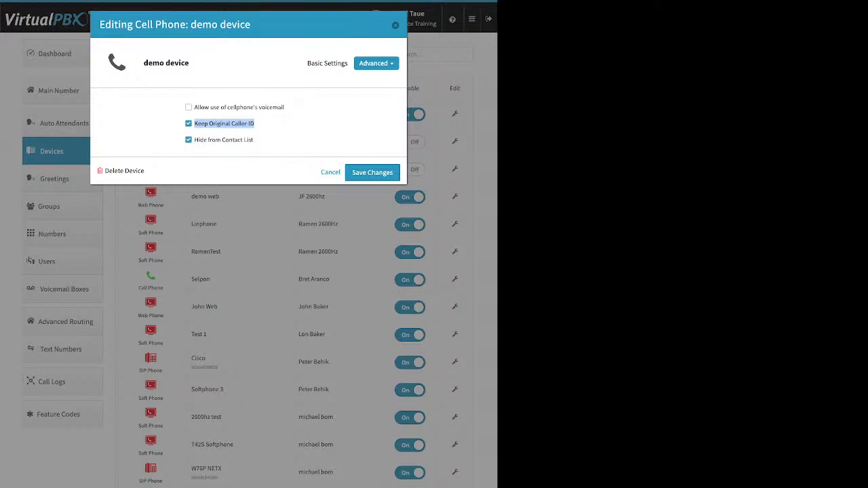
{"action": "left_click", "coordinate": [292, 125]}
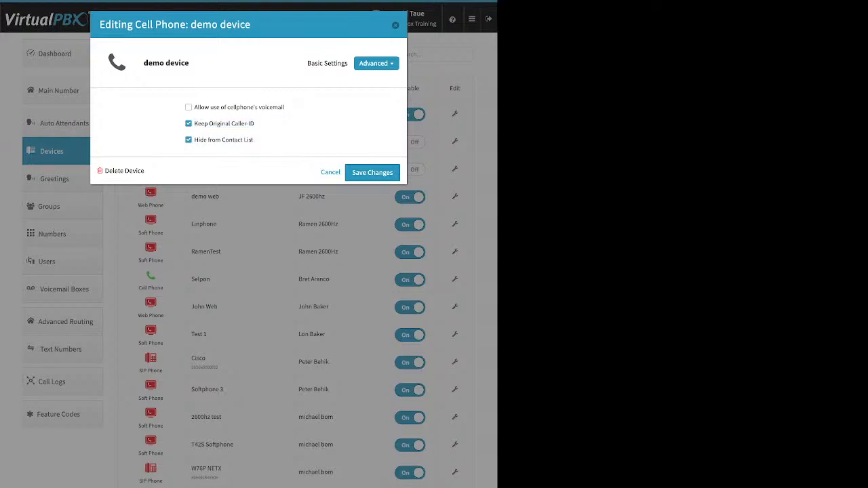
{"action": "left_click", "coordinate": [188, 123]}
Step: Leave the device editor, glance at company Caller ID, then start adding a Soft Phone device
{"action": "left_click", "coordinate": [330, 172]}
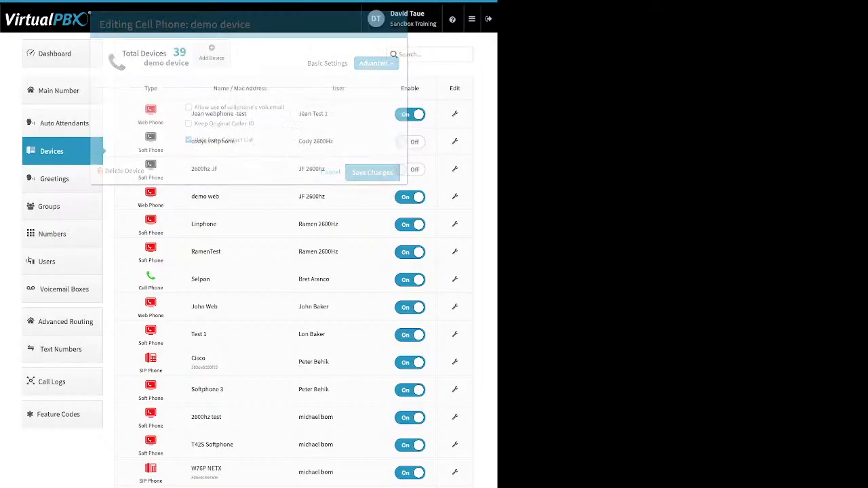
{"action": "left_click", "coordinate": [63, 53]}
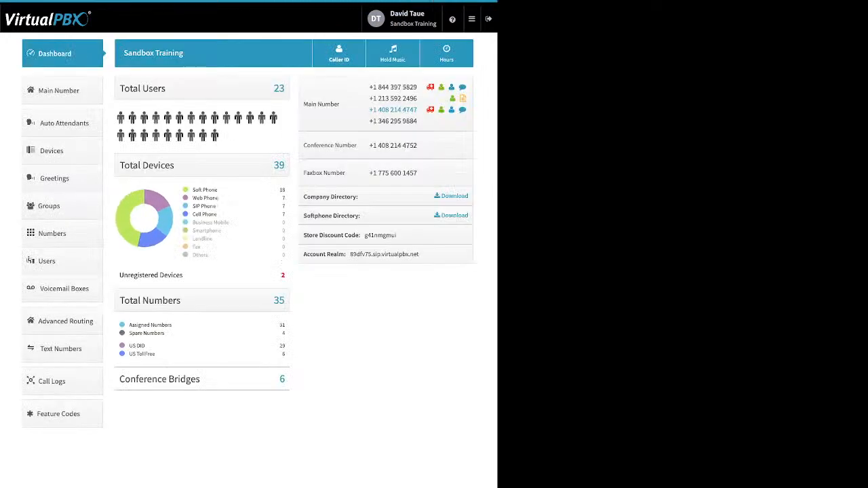
{"action": "left_click", "coordinate": [339, 53]}
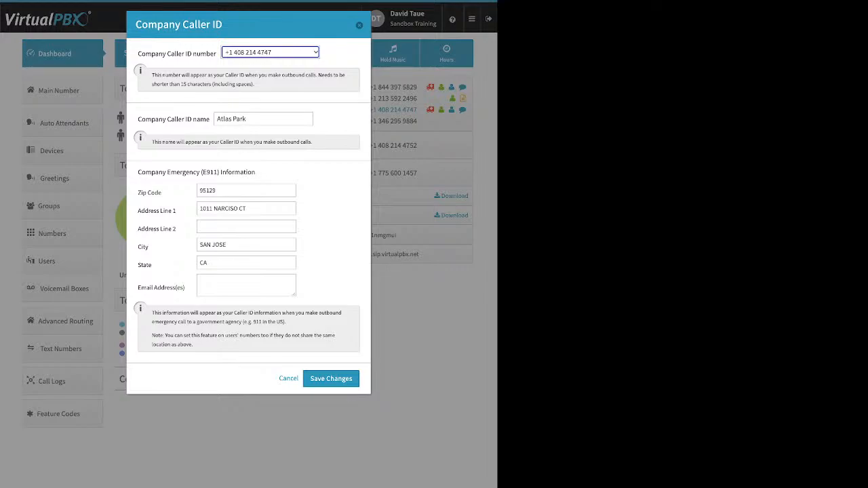
{"action": "key", "text": "Escape"}
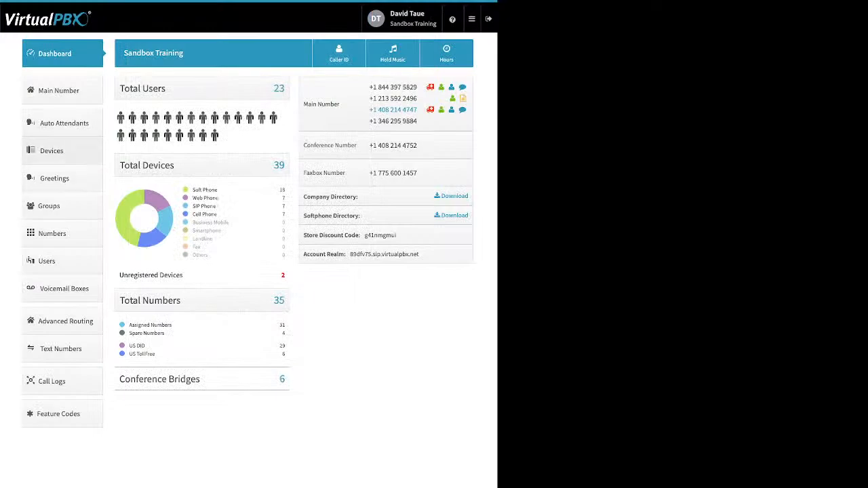
{"action": "left_click", "coordinate": [52, 152]}
{"action": "left_click", "coordinate": [212, 52]}
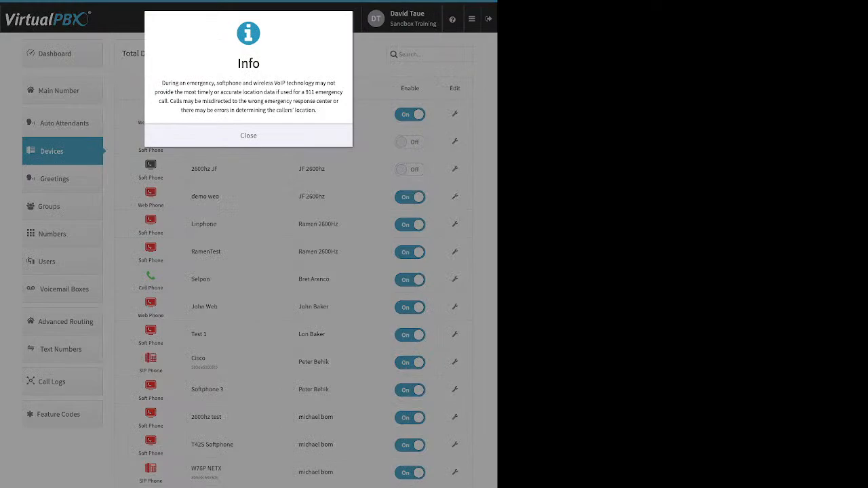
Step: Look over the new softphone's device name, SIP username, password and realm, then cancel without creating it
{"action": "left_click", "coordinate": [248, 136]}
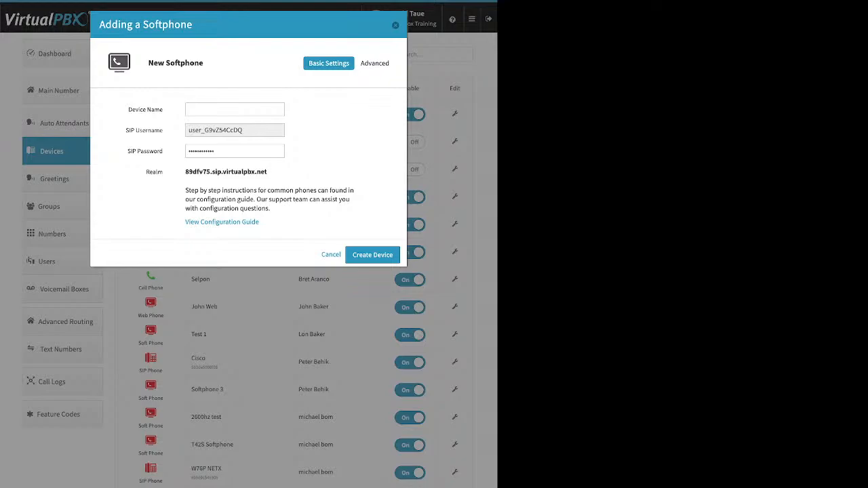
{"action": "left_click", "coordinate": [235, 109]}
{"action": "key", "text": "Tab"}
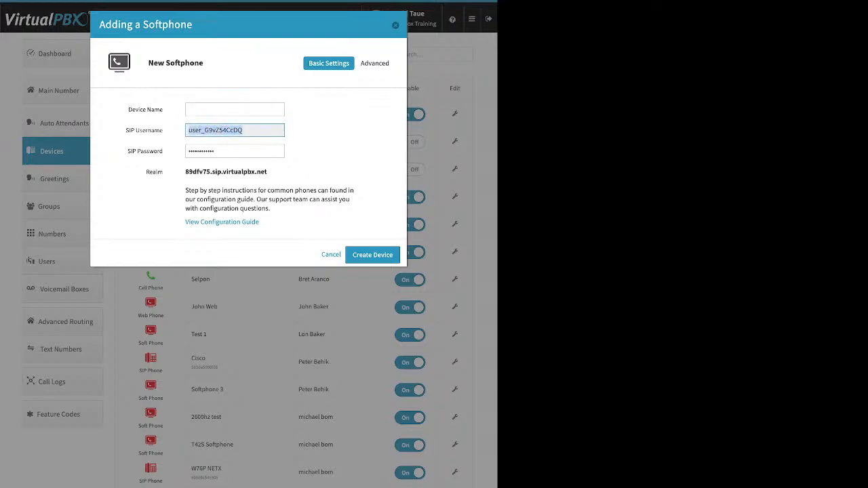
{"action": "key", "text": "Tab"}
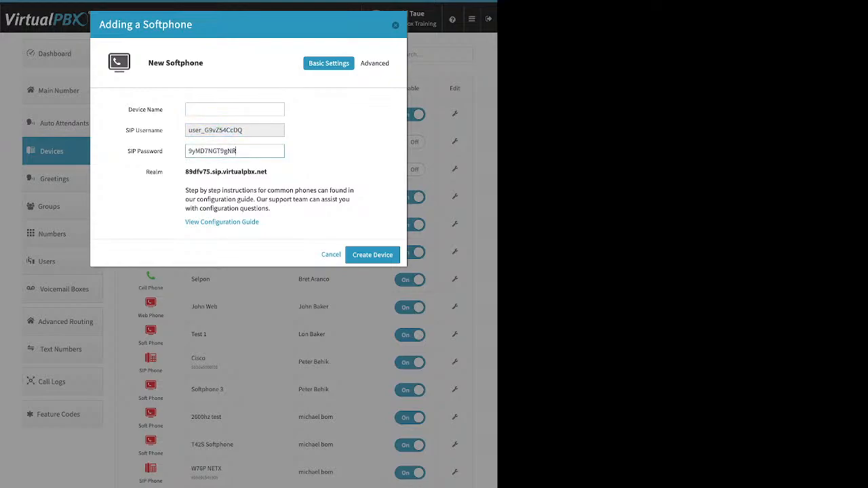
{"action": "key", "text": "ctrl+a"}
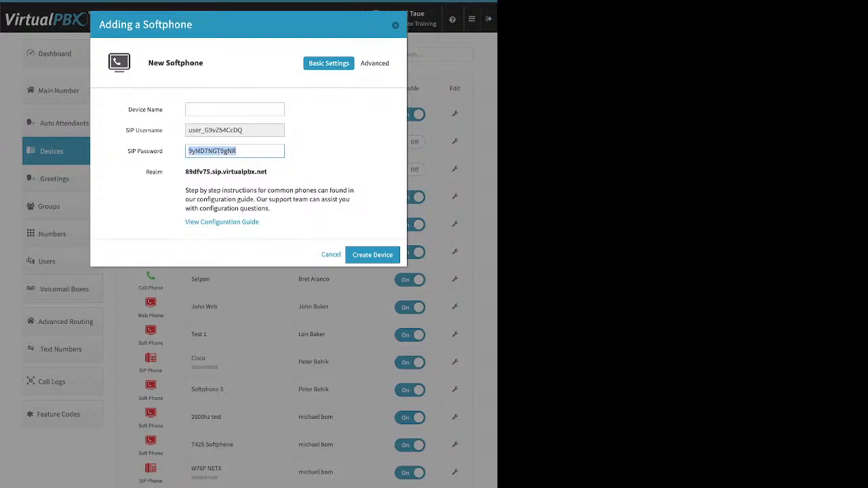
{"action": "key", "text": "Tab"}
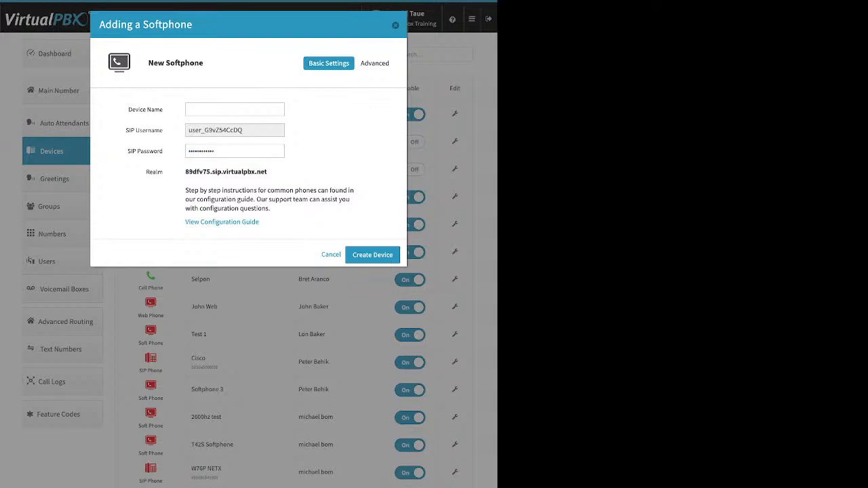
{"action": "left_click_drag", "start_coordinate": [267, 172], "coordinate": [184, 173]}
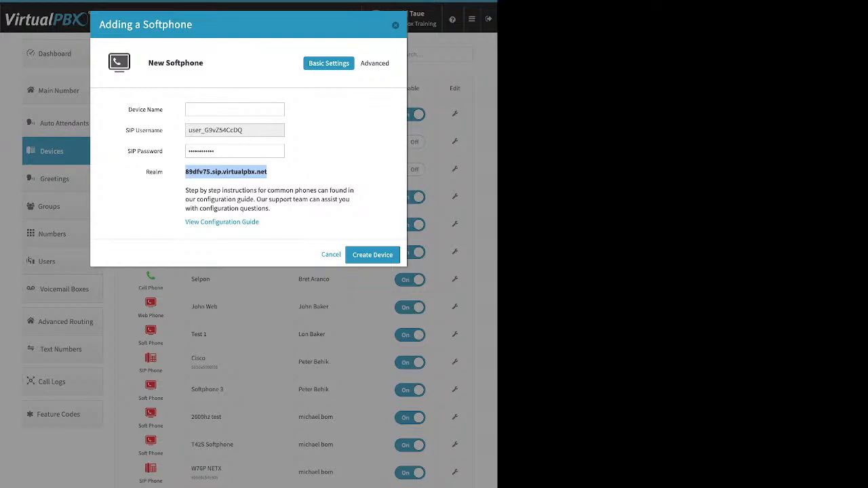
{"action": "key", "text": "Escape"}
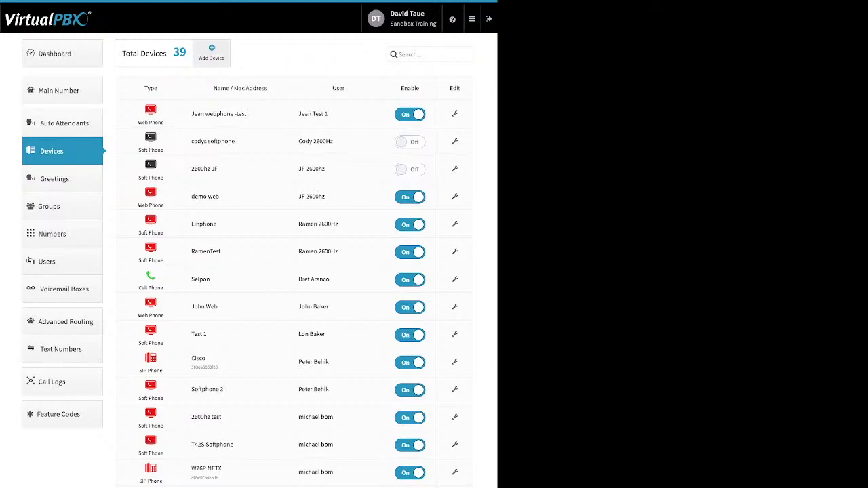
Step: Browse the Add Device type choices and dismiss them without adding a device
{"action": "left_click", "coordinate": [212, 52]}
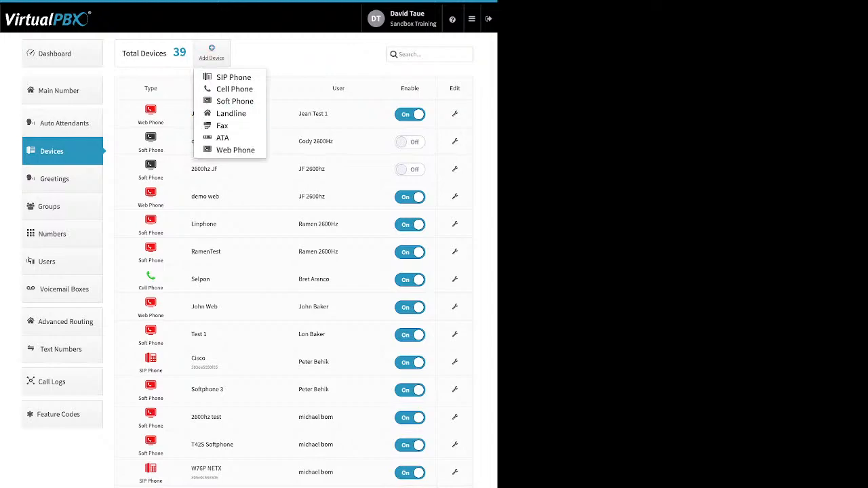
{"action": "left_click", "coordinate": [305, 58]}
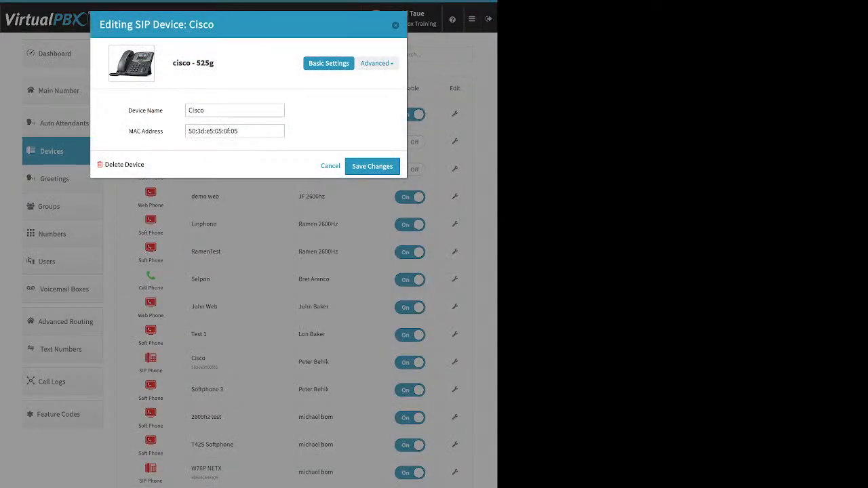
Step: Review the Cisco phone's Emergency Caller-ID and audio codec settings, closing without saving
{"action": "left_click", "coordinate": [374, 63]}
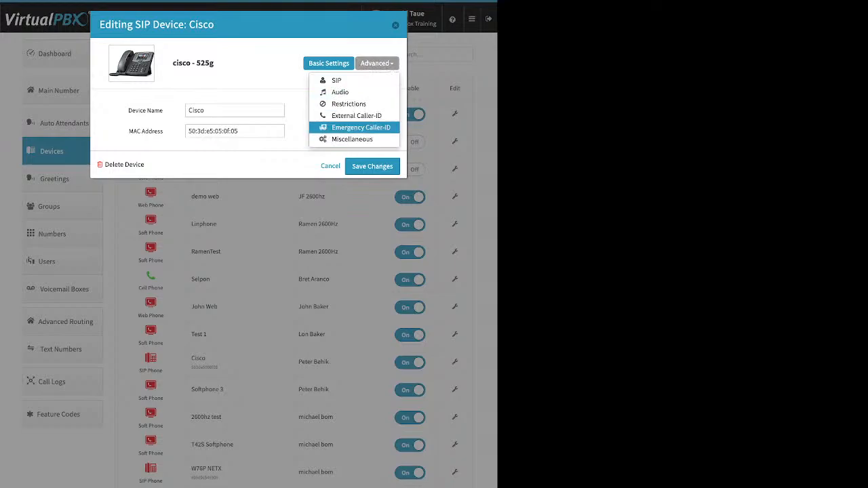
{"action": "left_click", "coordinate": [361, 127]}
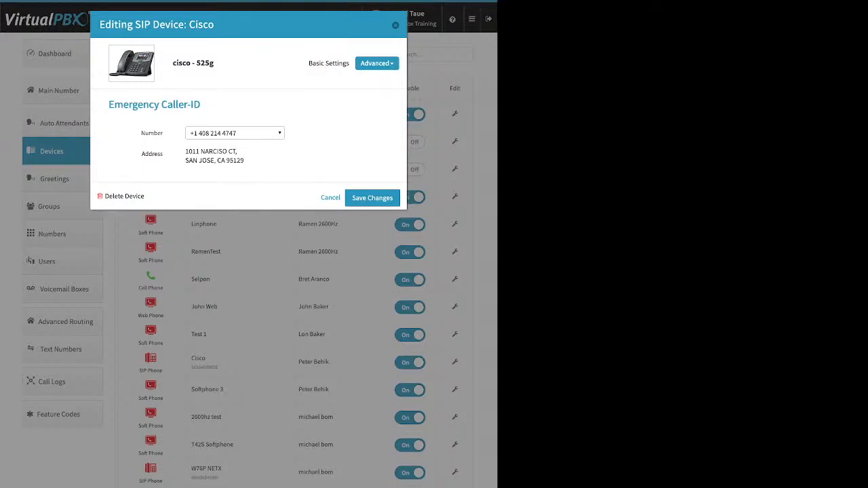
{"action": "left_click", "coordinate": [235, 133]}
{"action": "key", "text": "Escape"}
{"action": "left_click", "coordinate": [378, 63]}
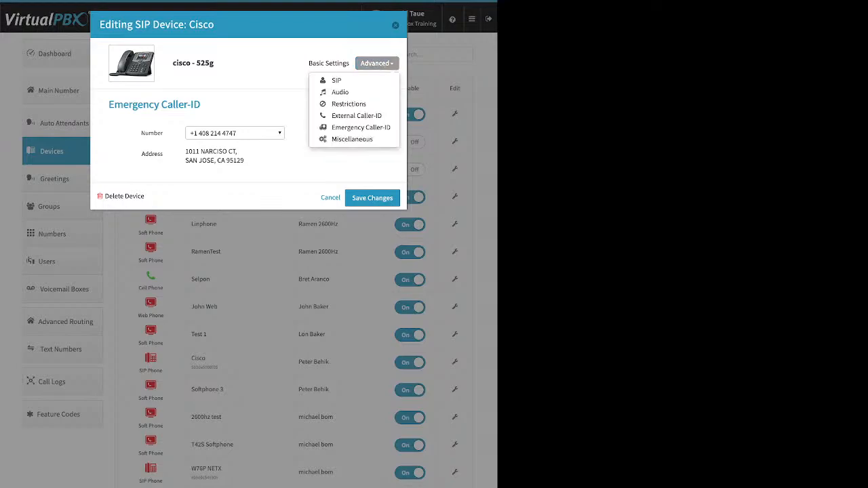
{"action": "left_click", "coordinate": [341, 91]}
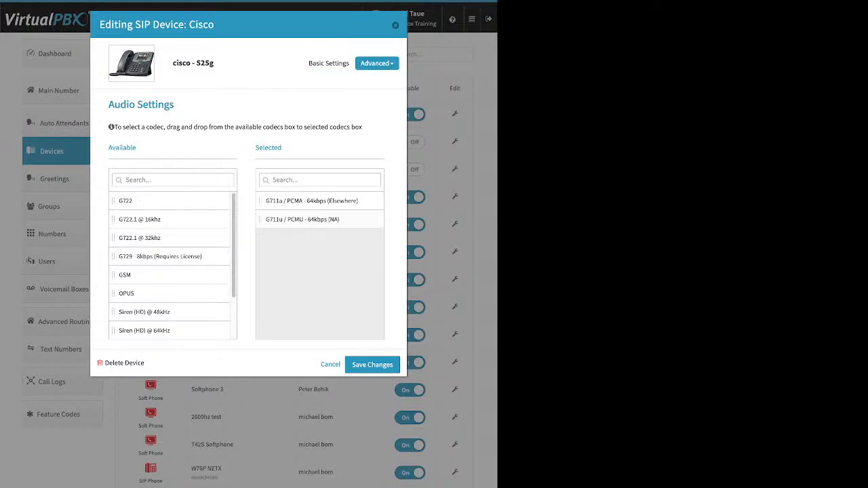
{"action": "left_click_drag", "start_coordinate": [139, 219], "coordinate": [139, 237]}
{"action": "key", "text": "Escape"}
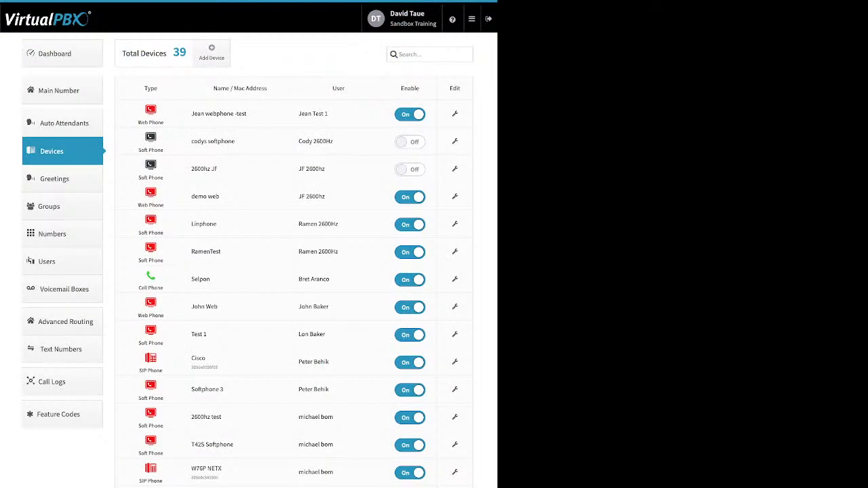
Step: Check the Test 1 softphone's audio codecs, OPUS only, and close without saving
{"action": "left_click", "coordinate": [454, 334]}
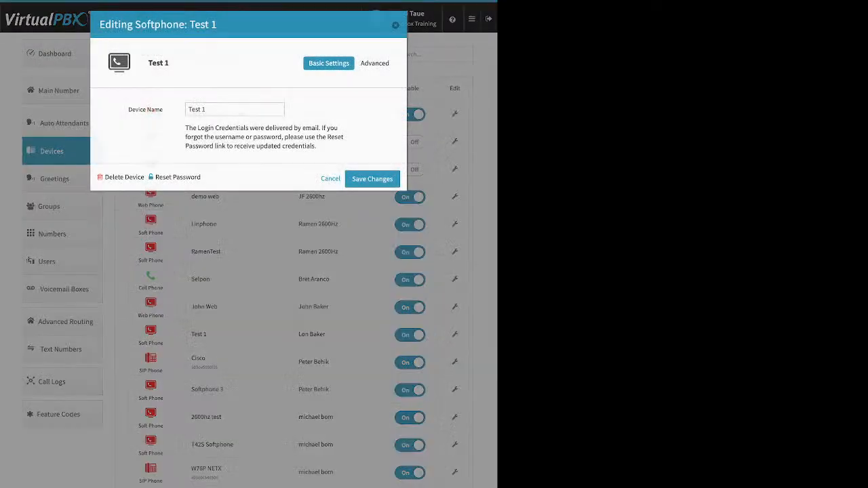
{"action": "left_click", "coordinate": [374, 63]}
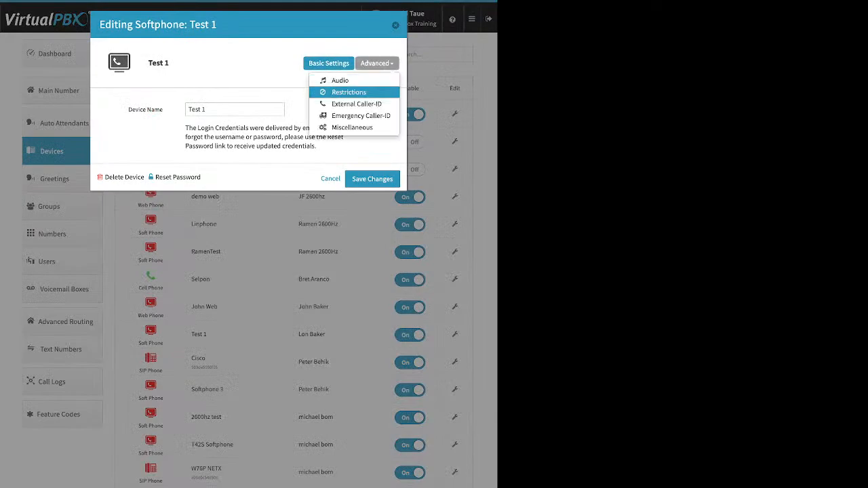
{"action": "left_click", "coordinate": [341, 81]}
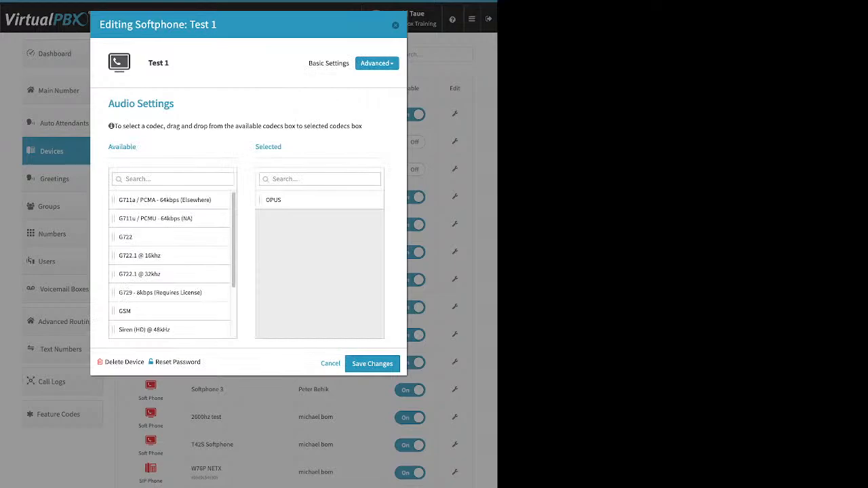
{"action": "left_click", "coordinate": [396, 25]}
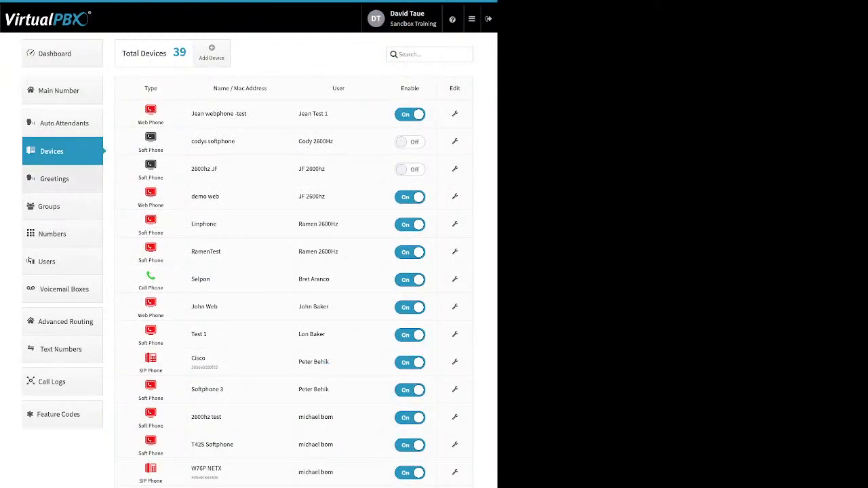
Step: Switch to the Greetings list and look at the Adding a Greeting form, cancelling it
{"action": "left_click", "coordinate": [55, 179]}
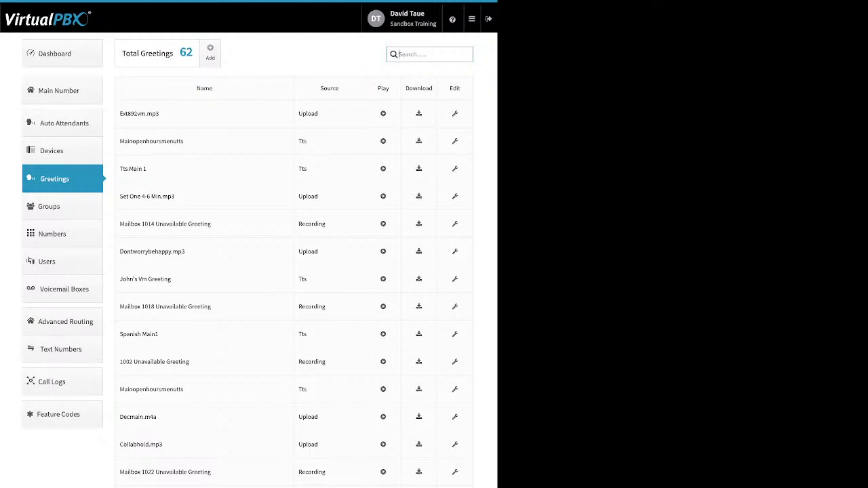
{"action": "left_click", "coordinate": [210, 52]}
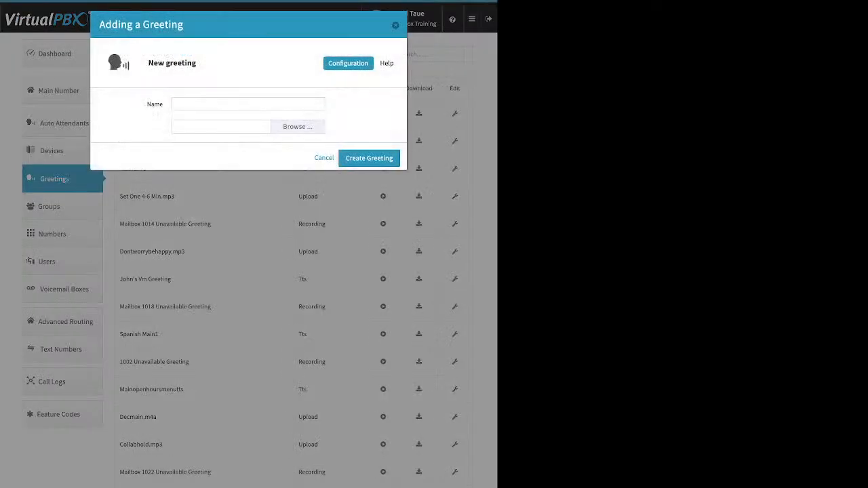
{"action": "left_click", "coordinate": [234, 104]}
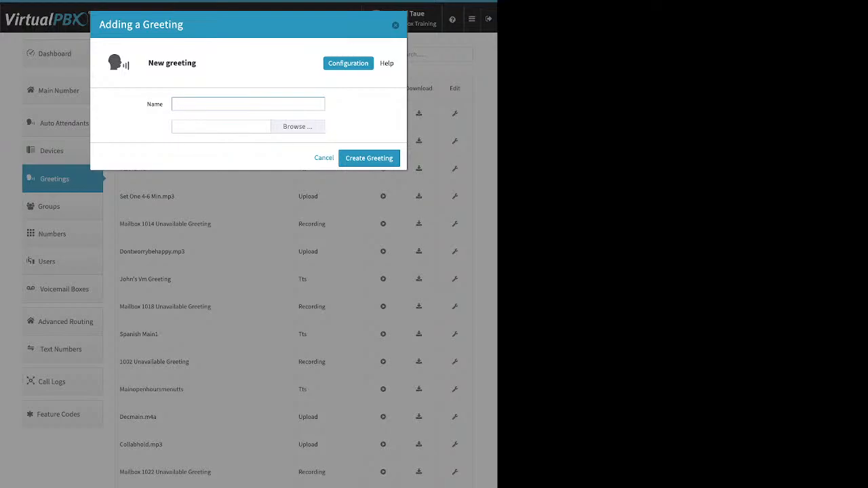
{"action": "key", "text": "Escape"}
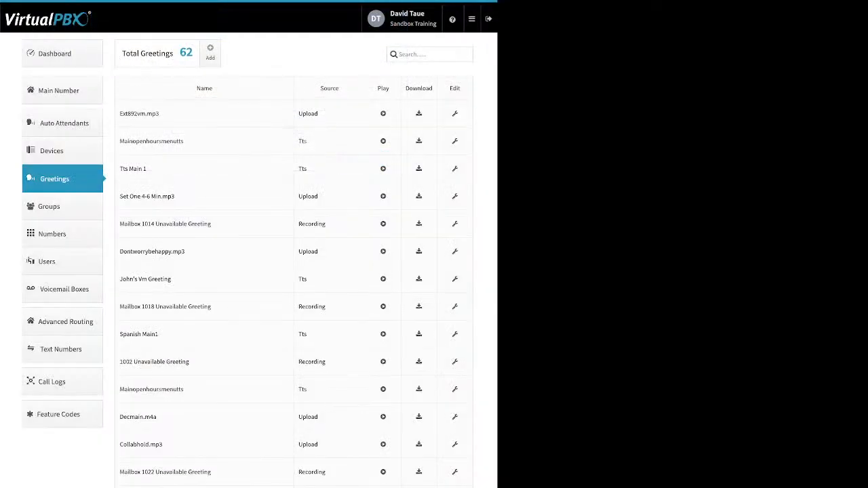
Step: Point out greeting file names, their Upload, Tts and Recording sources, and the Play and Download columns
{"action": "left_click_drag", "start_coordinate": [160, 114], "coordinate": [123, 114]}
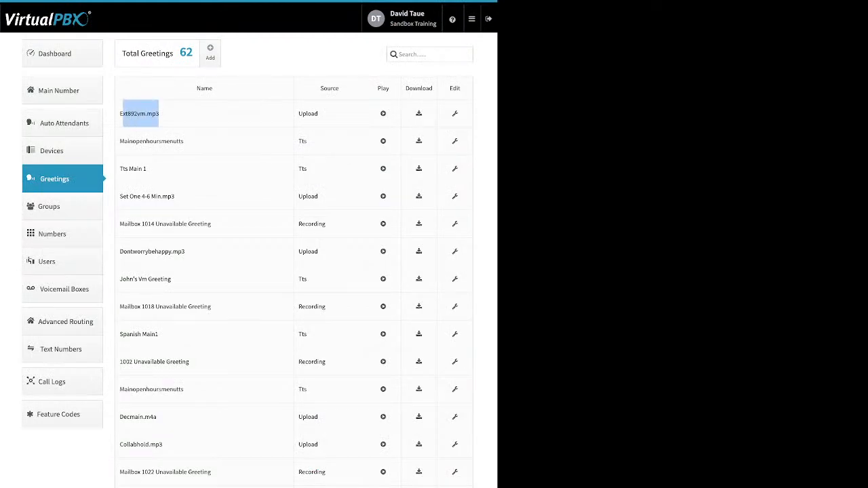
{"action": "double_click", "coordinate": [308, 114]}
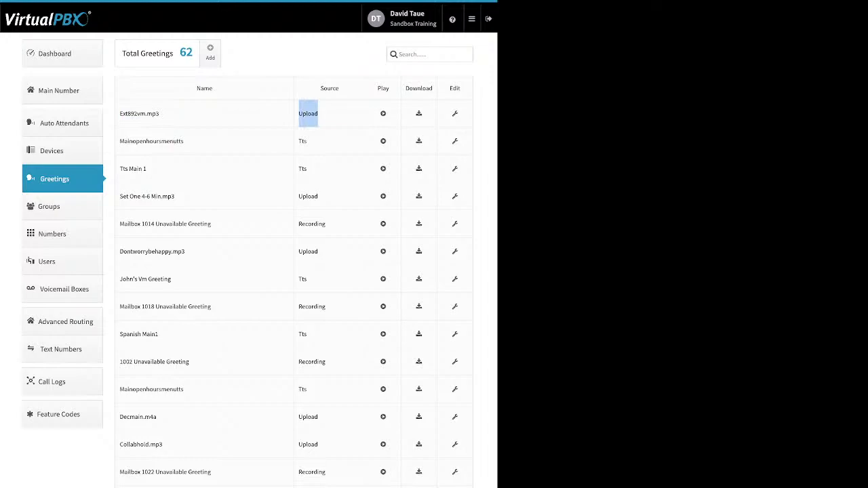
{"action": "double_click", "coordinate": [302, 141]}
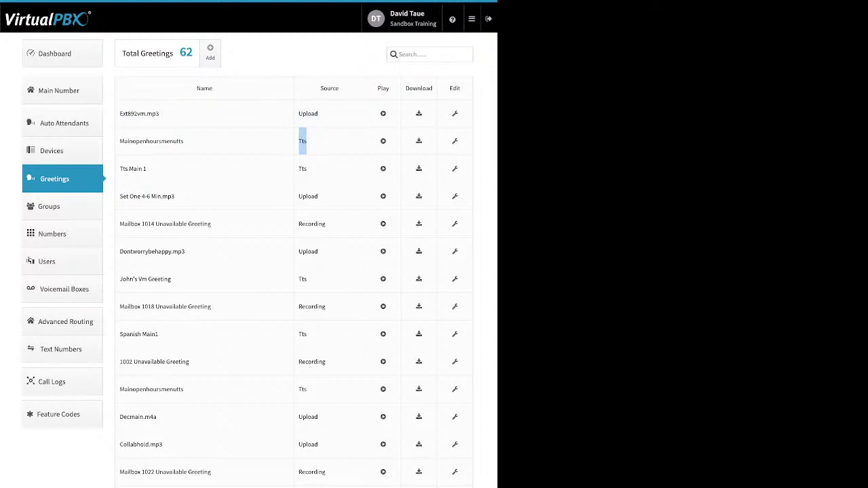
{"action": "double_click", "coordinate": [312, 224]}
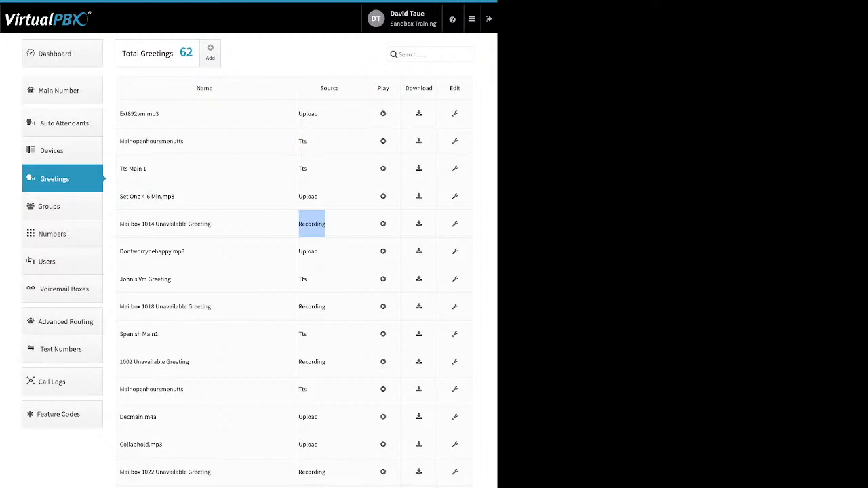
{"action": "left_click_drag", "start_coordinate": [391, 89], "coordinate": [377, 89]}
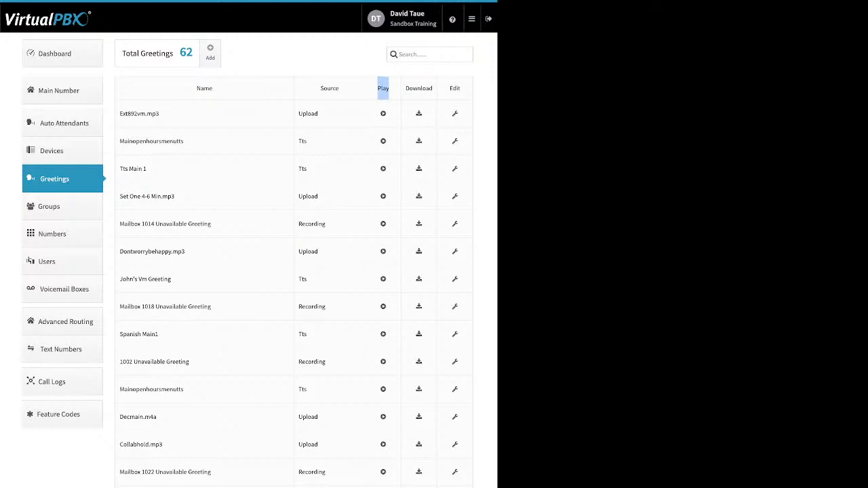
{"action": "left_click_drag", "start_coordinate": [434, 89], "coordinate": [404, 88]}
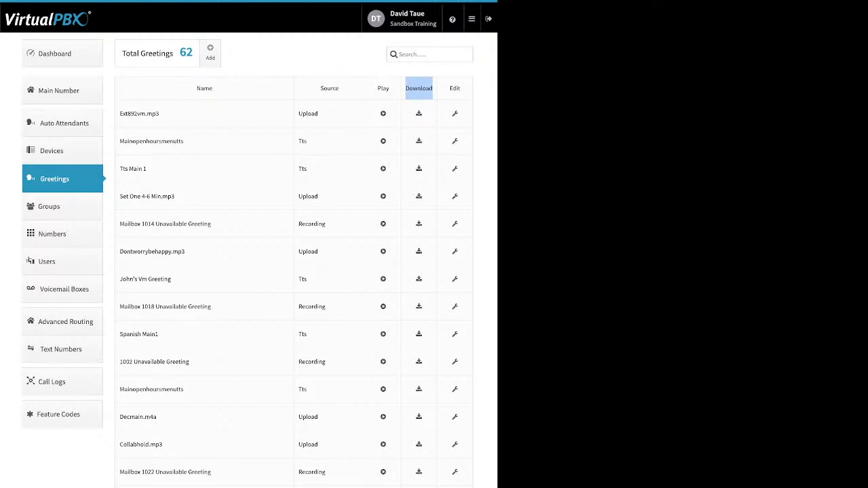
Step: View the ext892vm.mp3 greeting's details, close them unchanged, and switch to the Groups list
{"action": "left_click", "coordinate": [456, 114]}
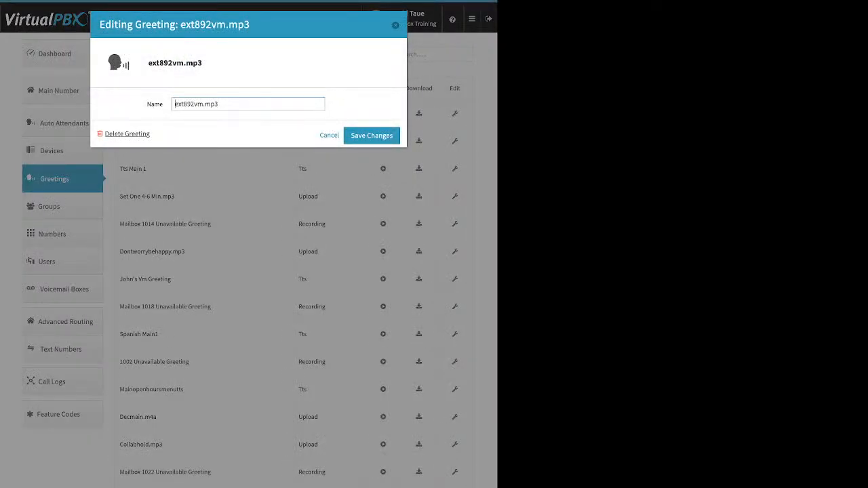
{"action": "key", "text": "Escape"}
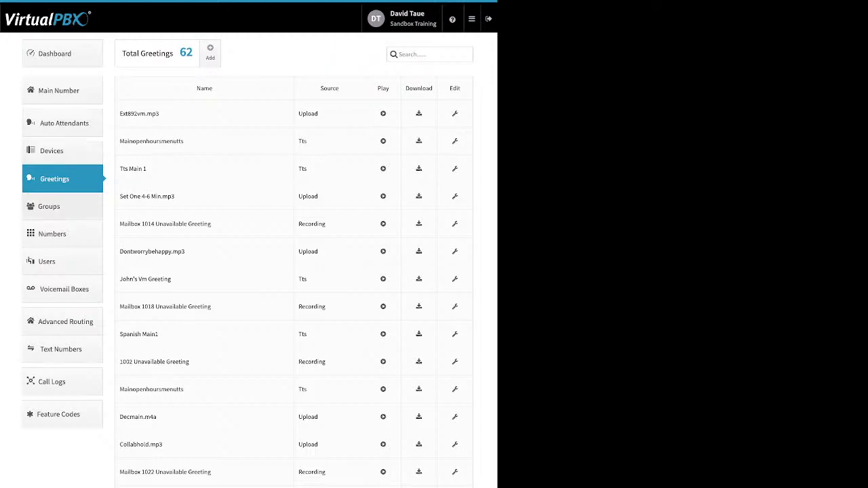
{"action": "left_click", "coordinate": [63, 206]}
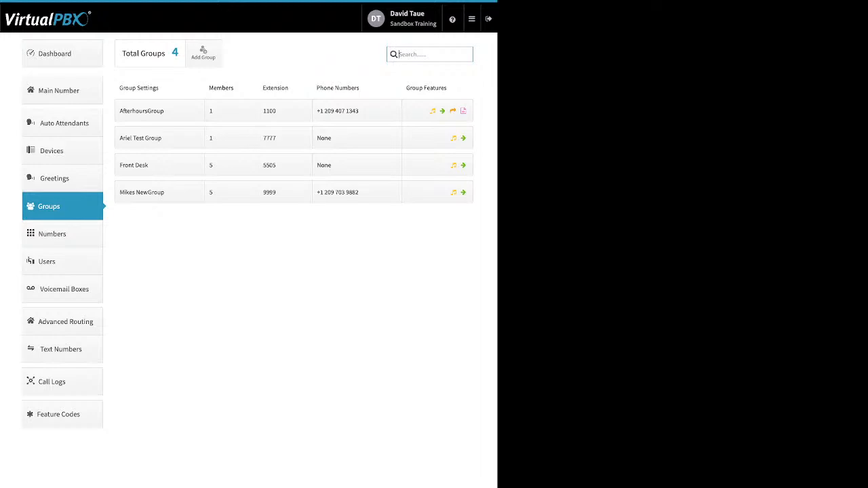
Step: Open the Creating a group form and drag four users, including a test user, into Selected Users
{"action": "left_click", "coordinate": [202, 53]}
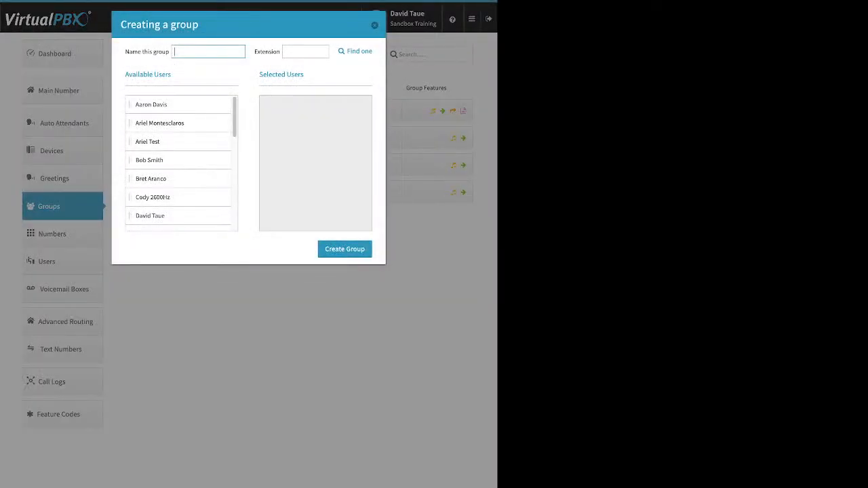
{"action": "left_click_drag", "start_coordinate": [130, 51], "coordinate": [162, 51]}
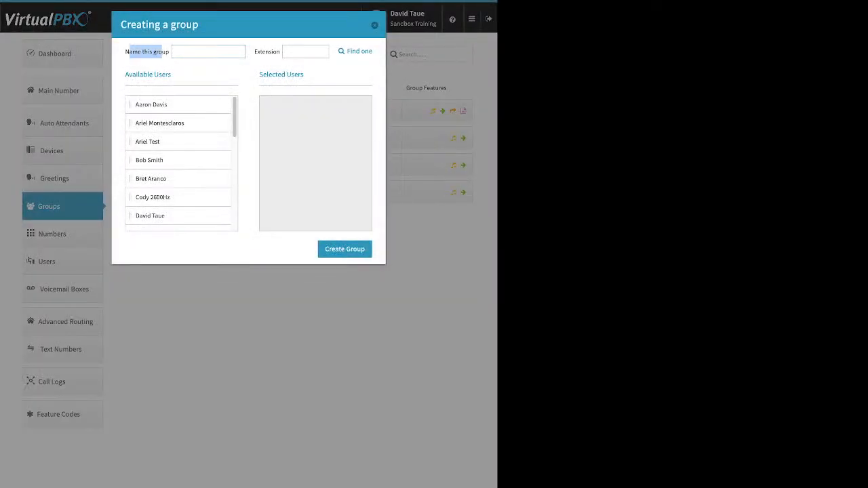
{"action": "left_click_drag", "start_coordinate": [258, 51], "coordinate": [271, 51]}
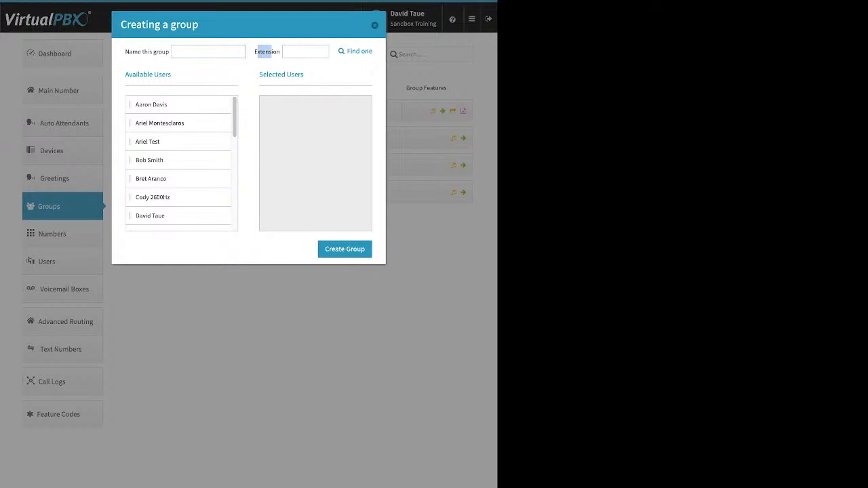
{"action": "left_click_drag", "start_coordinate": [170, 105], "coordinate": [292, 126]}
{"action": "left_click_drag", "start_coordinate": [169, 142], "coordinate": [268, 168]}
{"action": "left_click_drag", "start_coordinate": [169, 178], "coordinate": [293, 195]}
{"action": "left_click_drag", "start_coordinate": [169, 196], "coordinate": [291, 143]}
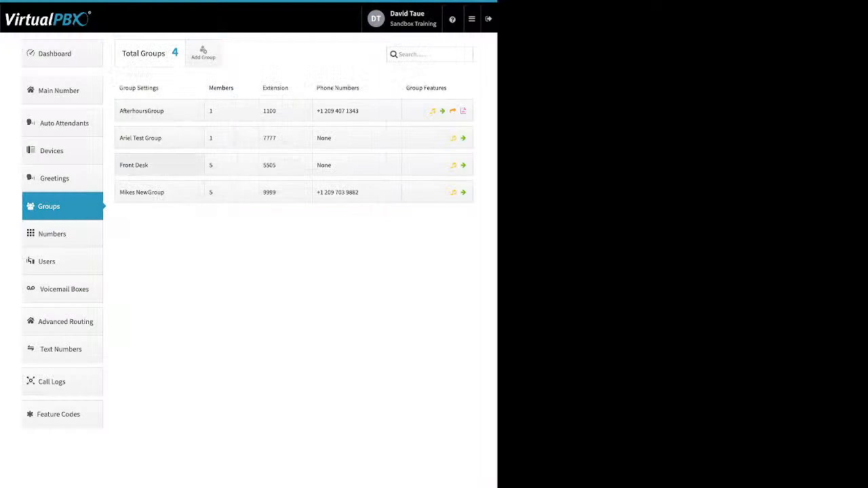
Step: Change Front Desk's group call attempts to 3, then lower it to 2 and save
{"action": "left_click", "coordinate": [159, 165]}
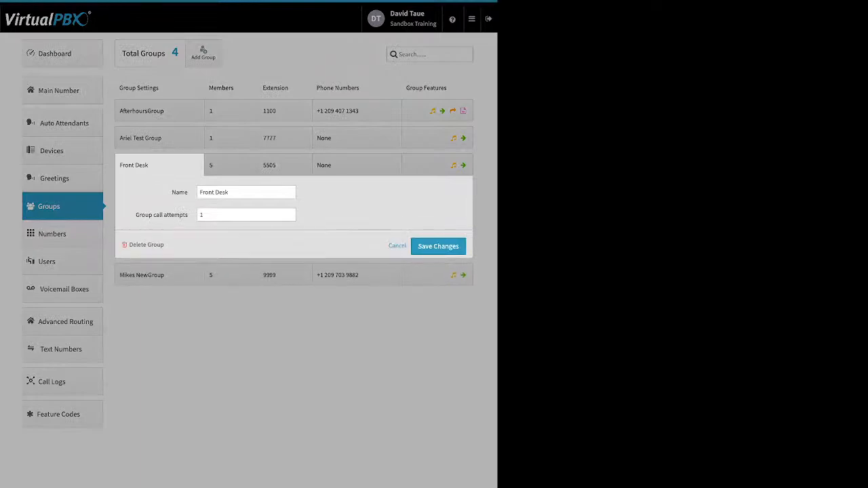
{"action": "double_click", "coordinate": [180, 192]}
{"action": "triple_click", "coordinate": [146, 215]}
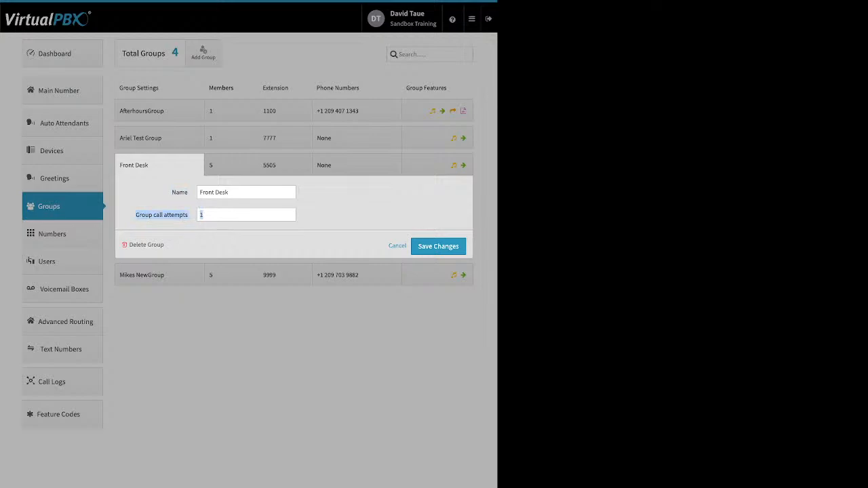
{"action": "type", "text": "3"}
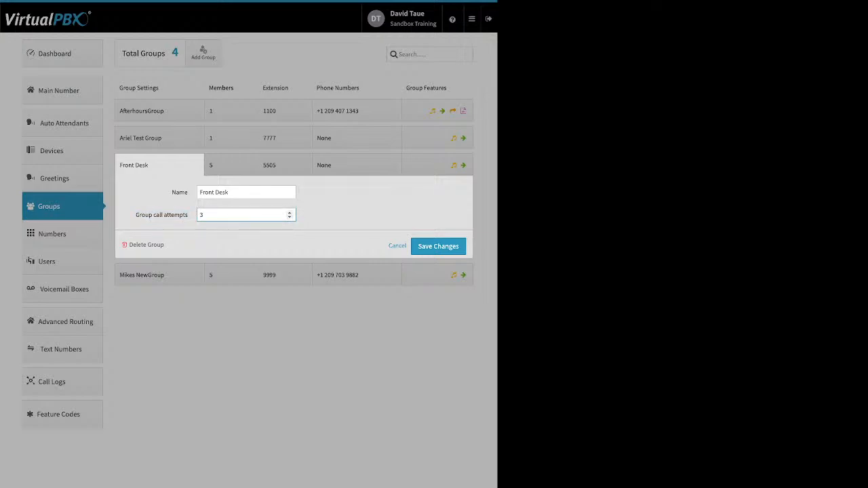
{"action": "left_click", "coordinate": [290, 217]}
{"action": "double_click", "coordinate": [155, 244]}
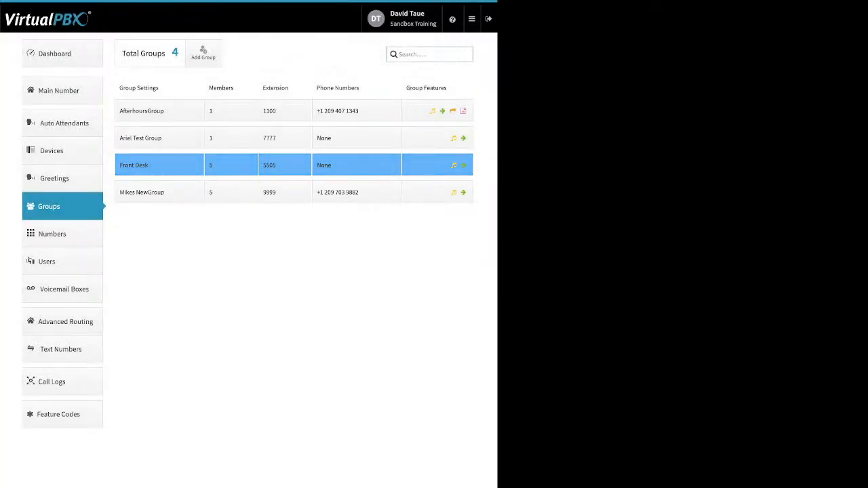
Step: Add the test user as Front Desk's sixth member and stretch its ring window to 0–120 seconds
{"action": "left_click", "coordinate": [231, 165]}
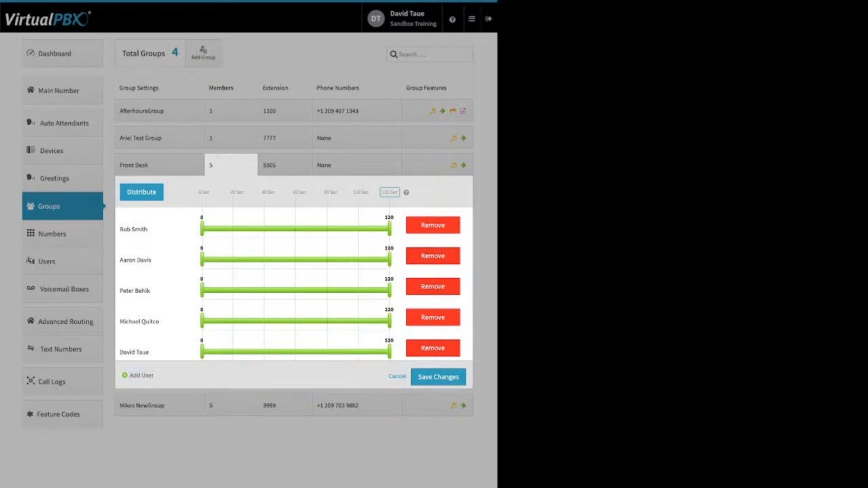
{"action": "left_click", "coordinate": [141, 375]}
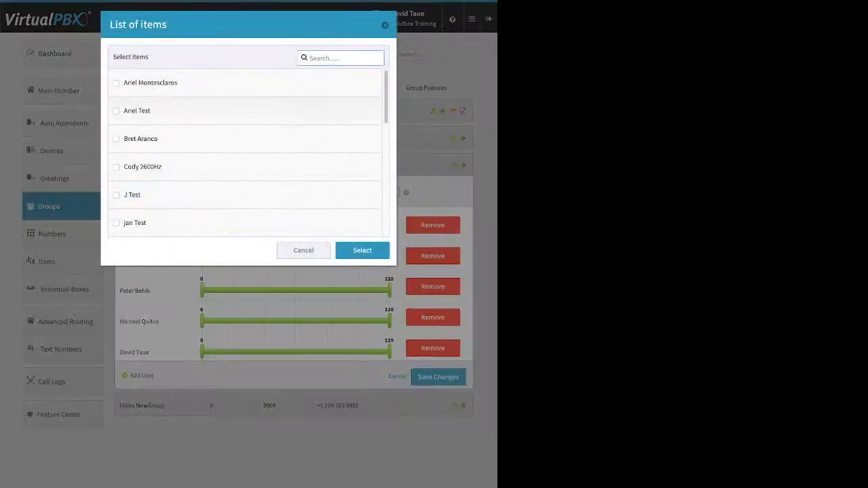
{"action": "left_click", "coordinate": [117, 196]}
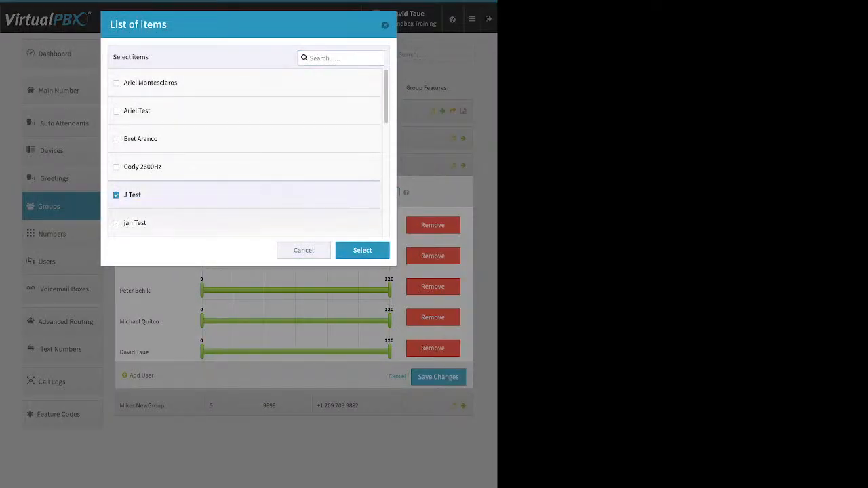
{"action": "left_click", "coordinate": [362, 250]}
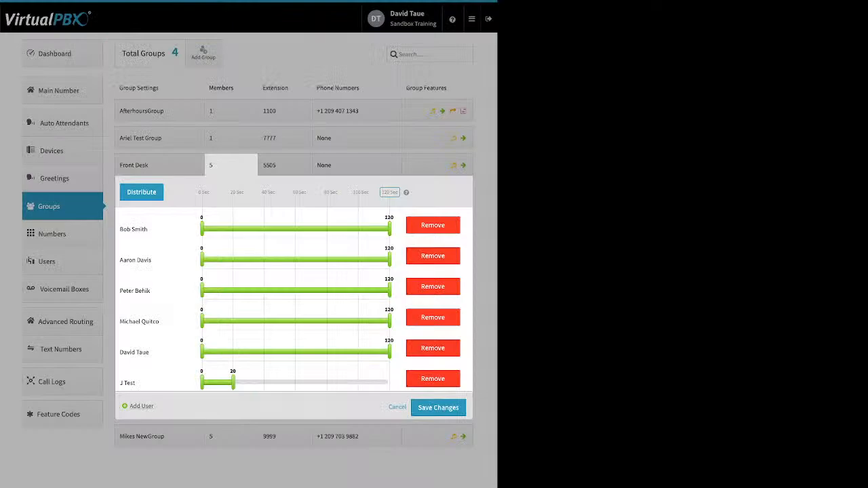
{"action": "left_click_drag", "start_coordinate": [233, 382], "coordinate": [389, 382]}
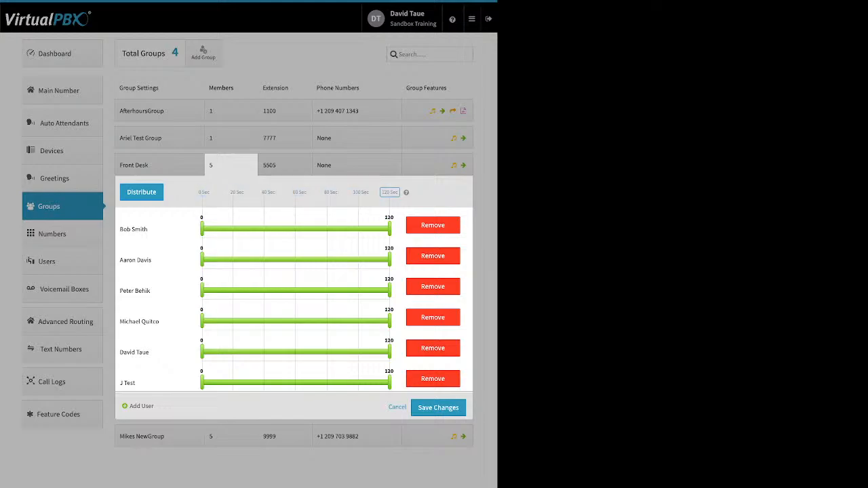
Step: Keep Front Desk's ring duration at 120 seconds and distribute members into consecutive 20-second slots
{"action": "left_click", "coordinate": [390, 192]}
{"action": "key", "text": "Return"}
{"action": "left_click", "coordinate": [141, 192]}
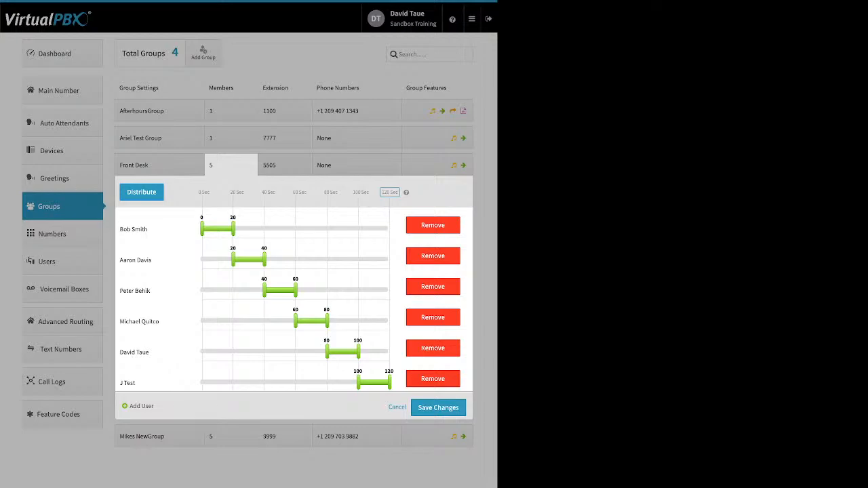
Step: Set the other members' ring start times to 11, 10, 18, 13 and 26 seconds
{"action": "left_click_drag", "start_coordinate": [234, 260], "coordinate": [219, 259]}
{"action": "left_click_drag", "start_coordinate": [264, 290], "coordinate": [218, 290]}
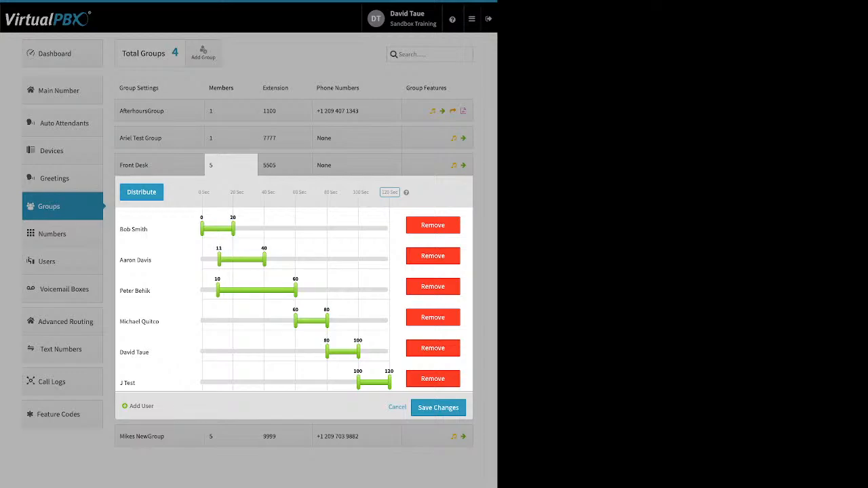
{"action": "left_click_drag", "start_coordinate": [296, 321], "coordinate": [230, 321]}
{"action": "left_click_drag", "start_coordinate": [327, 352], "coordinate": [222, 352]}
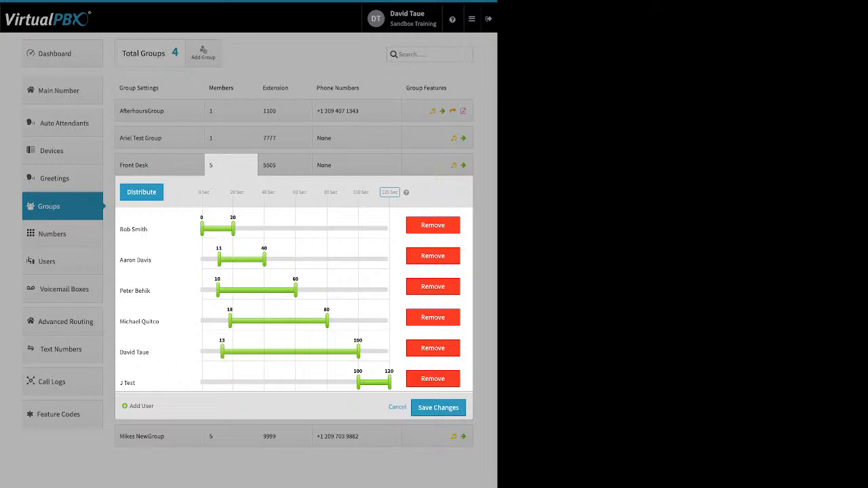
{"action": "left_click_drag", "start_coordinate": [358, 383], "coordinate": [242, 382]}
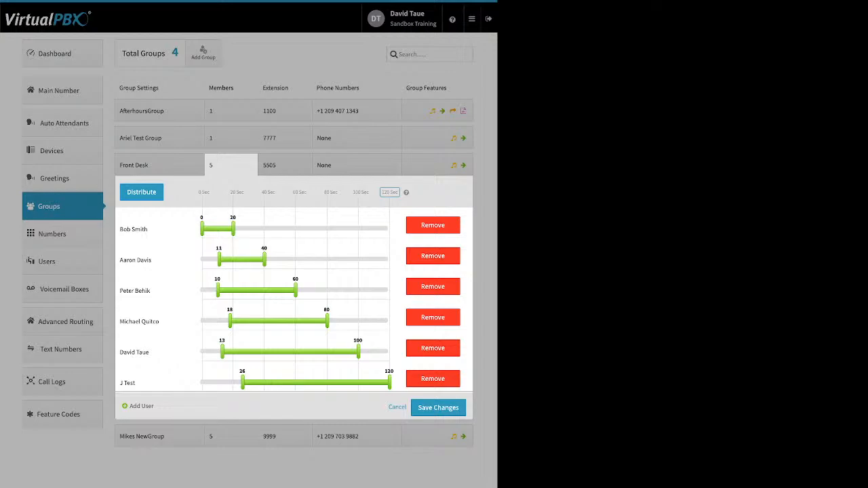
Step: Move the fifth member to the top and the first to the bottom, then redistribute into 20-second slots. Extend the first member to 62 seconds and start the second at 5 seconds
{"action": "left_click_drag", "start_coordinate": [134, 352], "coordinate": [169, 224]}
{"action": "left_click_drag", "start_coordinate": [134, 260], "coordinate": [204, 383]}
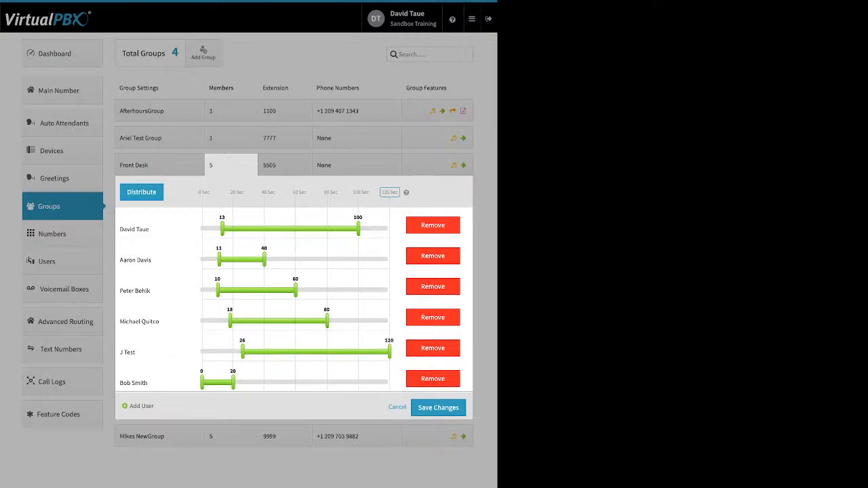
{"action": "left_click", "coordinate": [142, 193]}
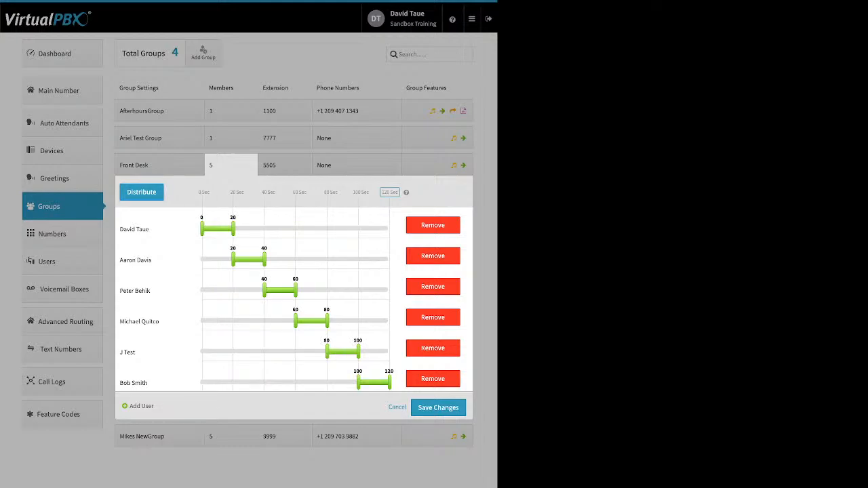
{"action": "left_click_drag", "start_coordinate": [233, 230], "coordinate": [299, 229]}
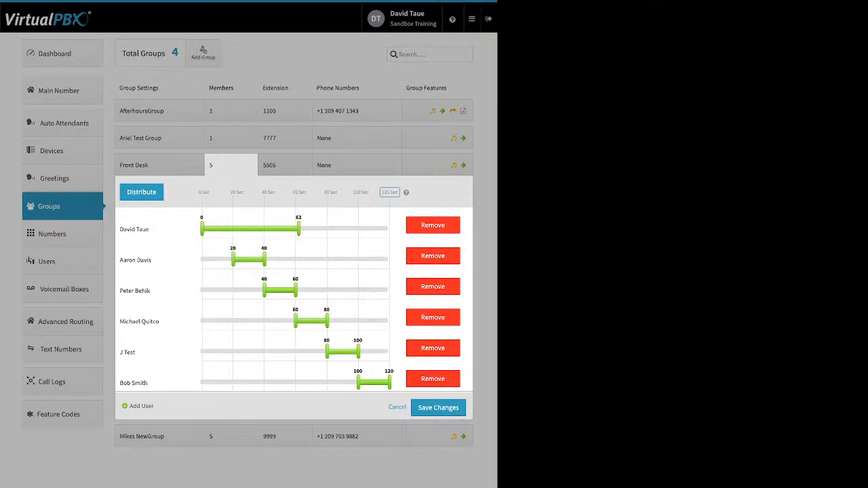
{"action": "left_click_drag", "start_coordinate": [232, 260], "coordinate": [210, 259]}
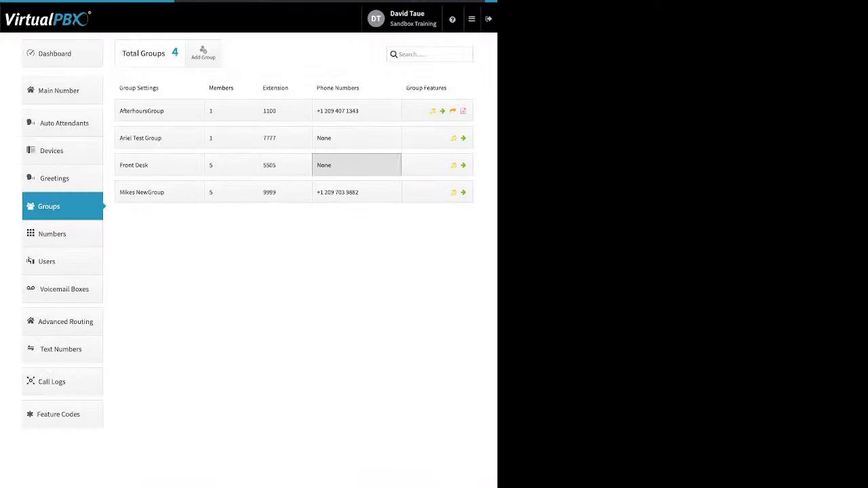
{"action": "left_click", "coordinate": [356, 165]}
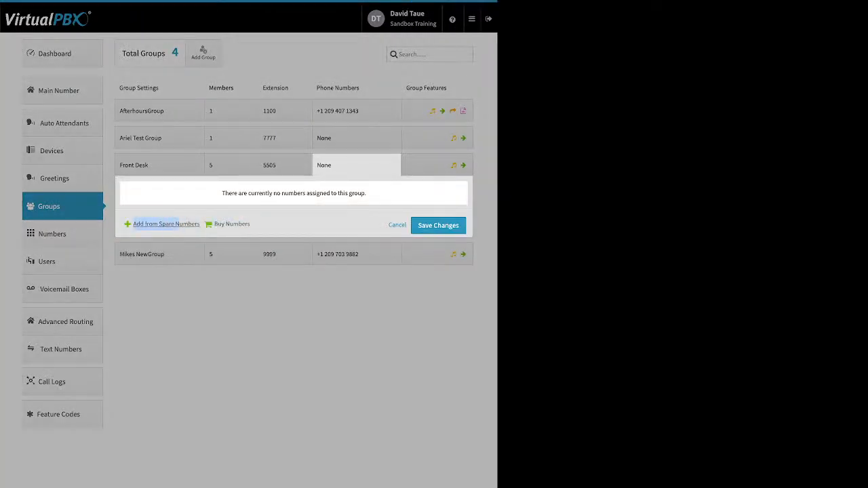
{"action": "left_click", "coordinate": [356, 138]}
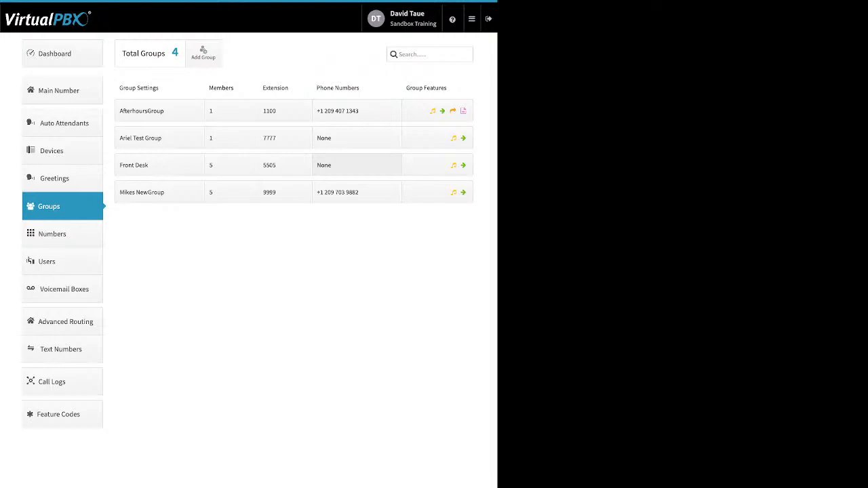
Step: Open AfterhoursGroup's Ringback settings, showing Dontworrybehappy.mp3 as the enabled ringback media
{"action": "left_click", "coordinate": [442, 110]}
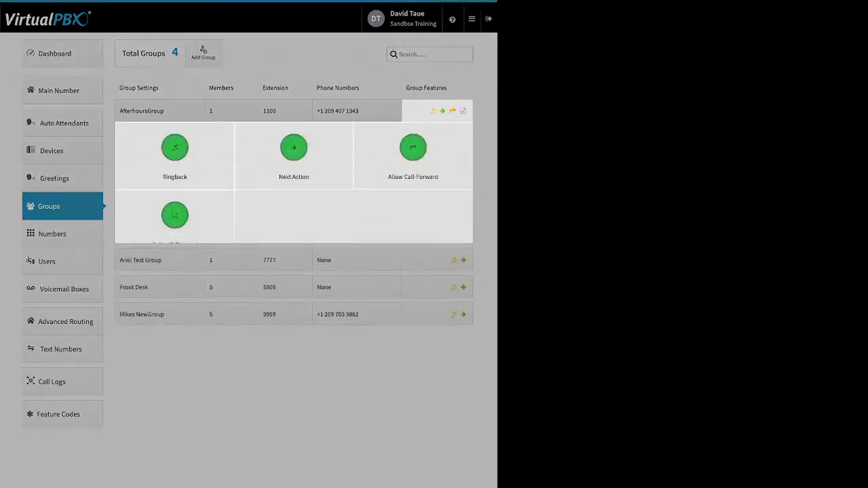
{"action": "left_click", "coordinate": [175, 147]}
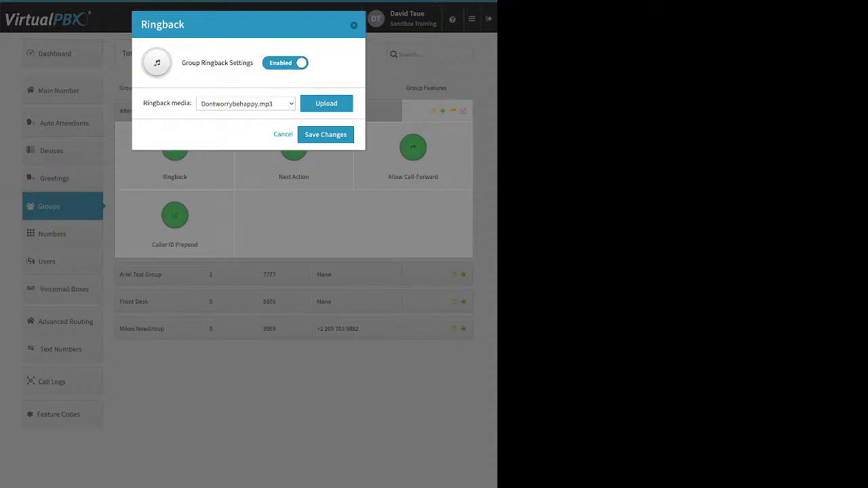
Step: Close AfterhoursGroup's Ringback dialog and bring up its Next Action settings for unanswered calls
{"action": "left_click", "coordinate": [282, 135]}
{"action": "left_click", "coordinate": [293, 148]}
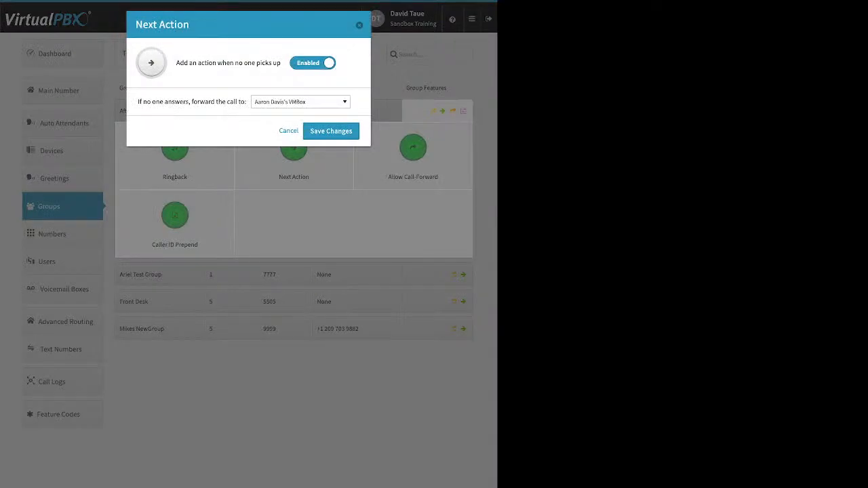
Step: Browse the 'forward the call to' destinations, then cancel Next Action with the voicemail target unchanged
{"action": "triple_click", "coordinate": [192, 102]}
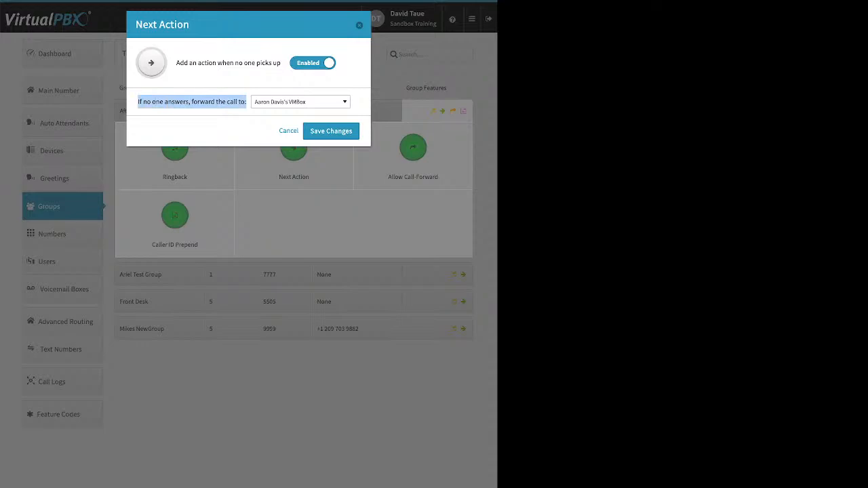
{"action": "left_click", "coordinate": [301, 102]}
{"action": "key", "text": "Up"}
{"action": "key", "text": "Up"}
{"action": "key", "text": "Up"}
{"action": "key", "text": "Up"}
{"action": "key", "text": "Up"}
{"action": "key", "text": "Up"}
{"action": "key", "text": "Up"}
{"action": "key", "text": "Up"}
{"action": "key", "text": "Up"}
{"action": "key", "text": "Up"}
{"action": "key", "text": "Up"}
{"action": "key", "text": "Up"}
{"action": "key", "text": "Up"}
{"action": "key", "text": "Up"}
{"action": "key", "text": "Up"}
{"action": "key", "text": "Up"}
{"action": "key", "text": "Up"}
{"action": "key", "text": "Up"}
{"action": "key", "text": "Up"}
{"action": "key", "text": "Up"}
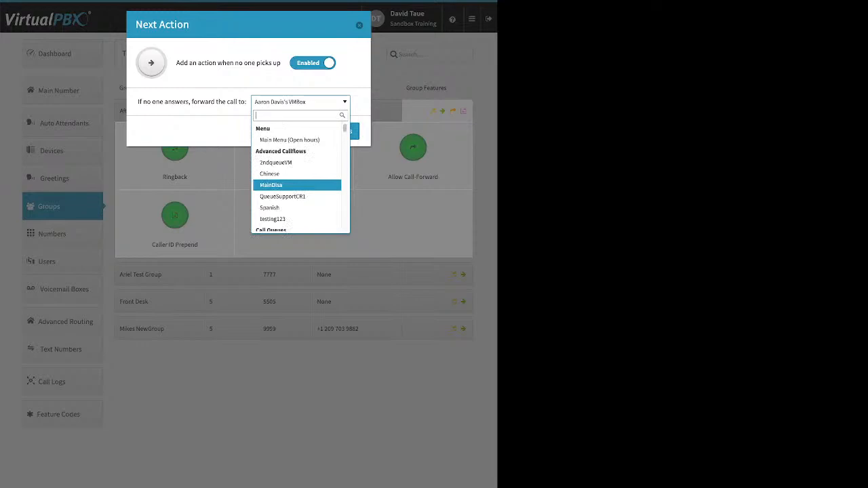
{"action": "key", "text": "Down"}
{"action": "key", "text": "Down"}
{"action": "key", "text": "Down"}
{"action": "scroll", "coordinate": [297, 182], "scroll_direction": "down", "scroll_amount": 3}
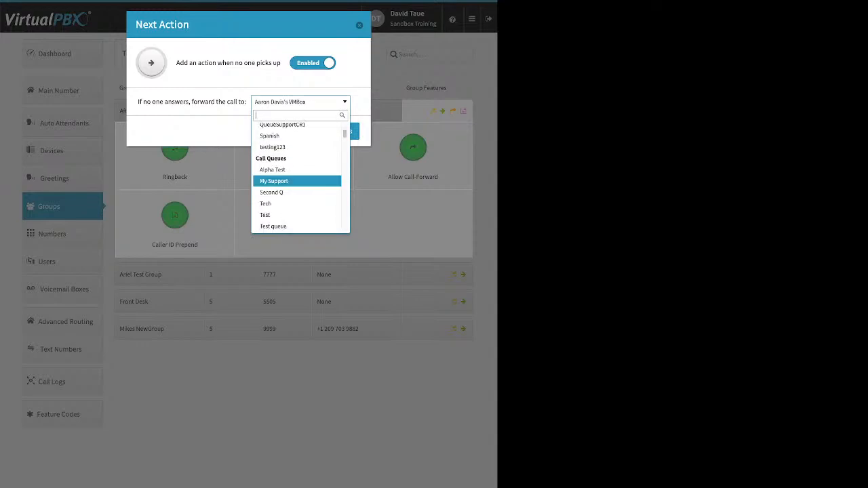
{"action": "scroll", "coordinate": [297, 180], "scroll_direction": "down", "scroll_amount": 2}
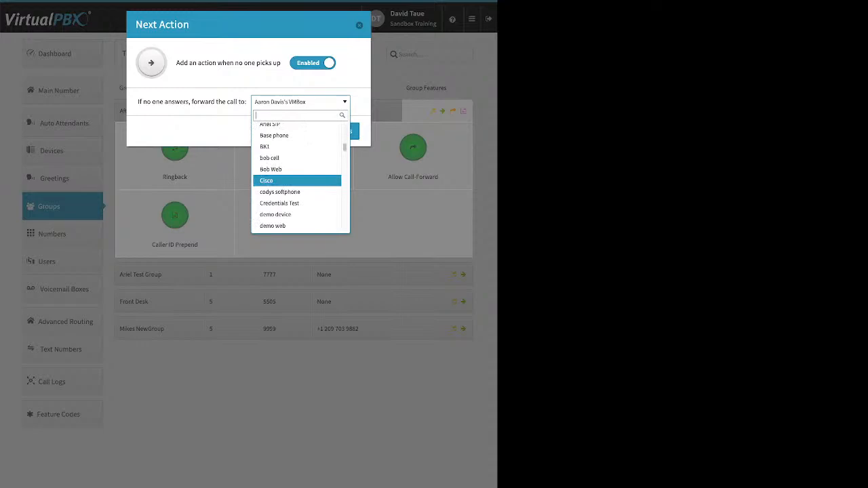
{"action": "scroll", "coordinate": [297, 180], "scroll_direction": "down", "scroll_amount": 3}
{"action": "scroll", "coordinate": [297, 181], "scroll_direction": "down", "scroll_amount": 5}
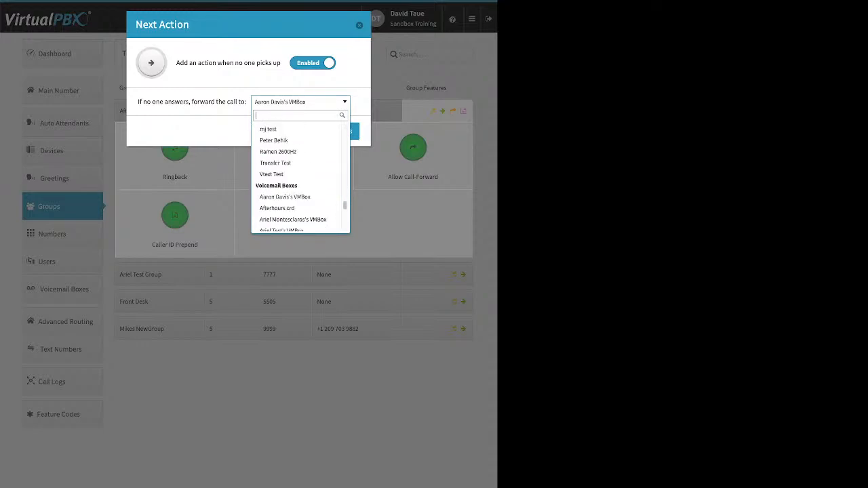
{"action": "left_click", "coordinate": [300, 102]}
{"action": "left_click", "coordinate": [289, 130]}
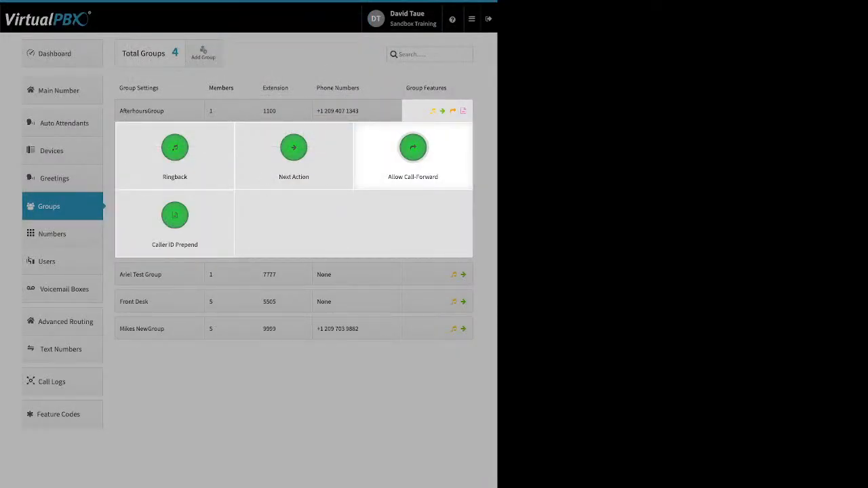
{"action": "left_click", "coordinate": [413, 150]}
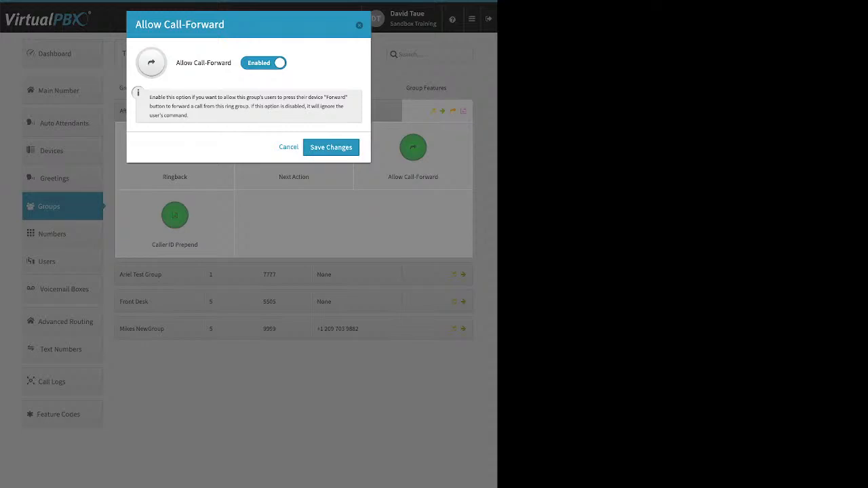
{"action": "left_click", "coordinate": [360, 25]}
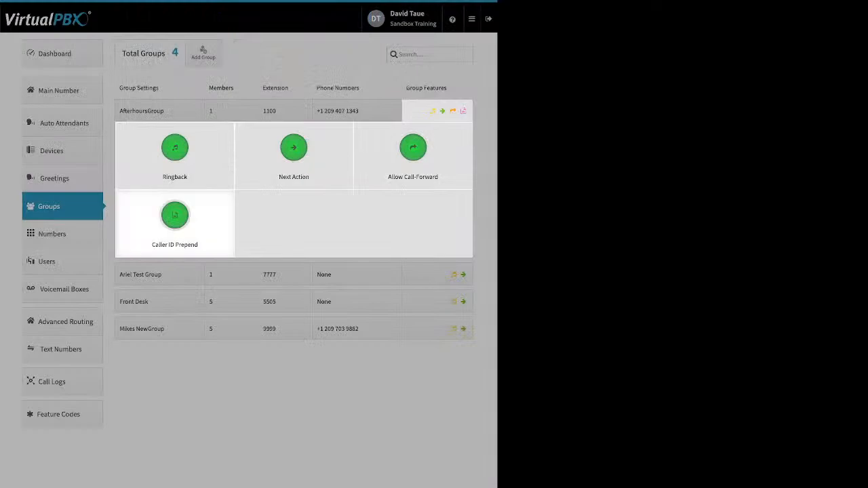
{"action": "left_click", "coordinate": [175, 215]}
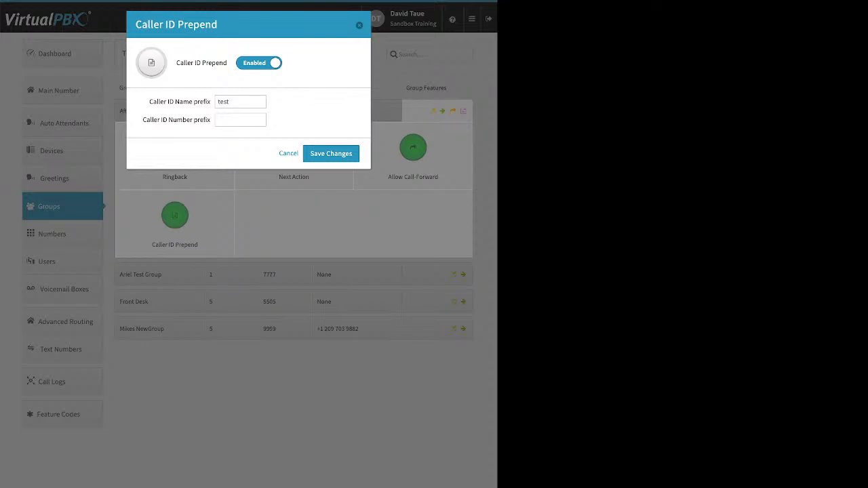
{"action": "left_click_drag", "start_coordinate": [211, 102], "coordinate": [177, 120]}
{"action": "key", "text": "Escape"}
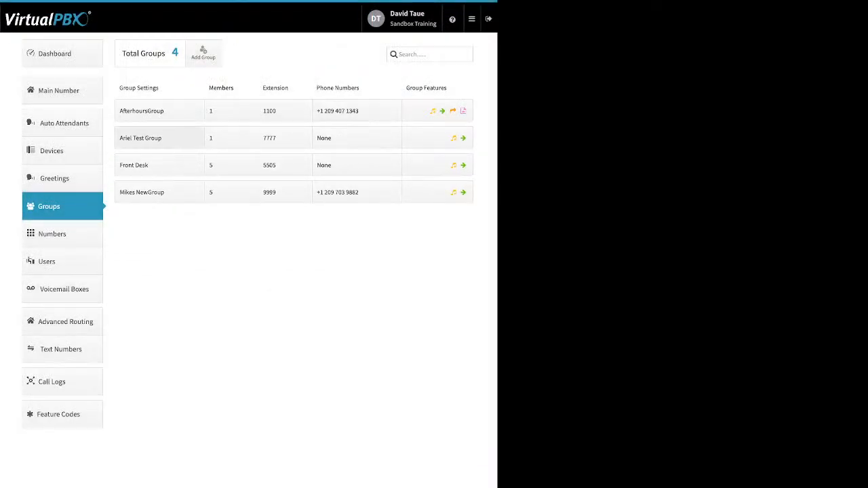
Step: On the Numbers page, view one number's Caller-ID name settings and dismiss them unchanged
{"action": "left_click", "coordinate": [62, 234]}
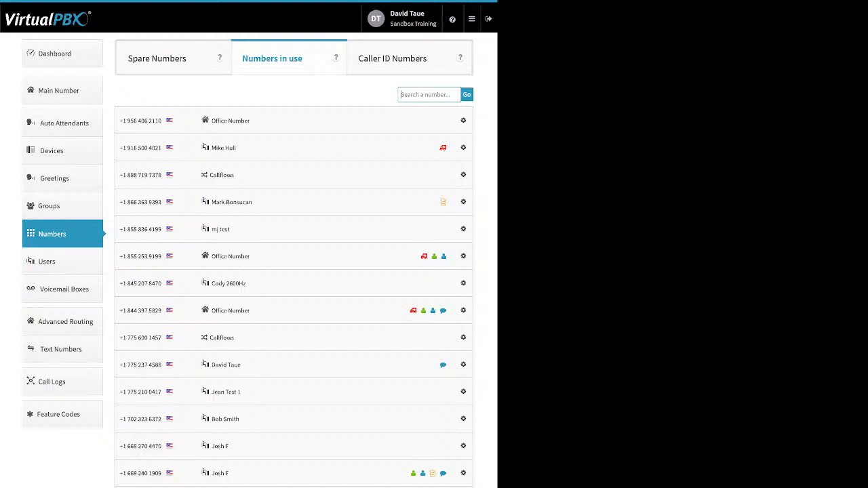
{"action": "left_click", "coordinate": [463, 174]}
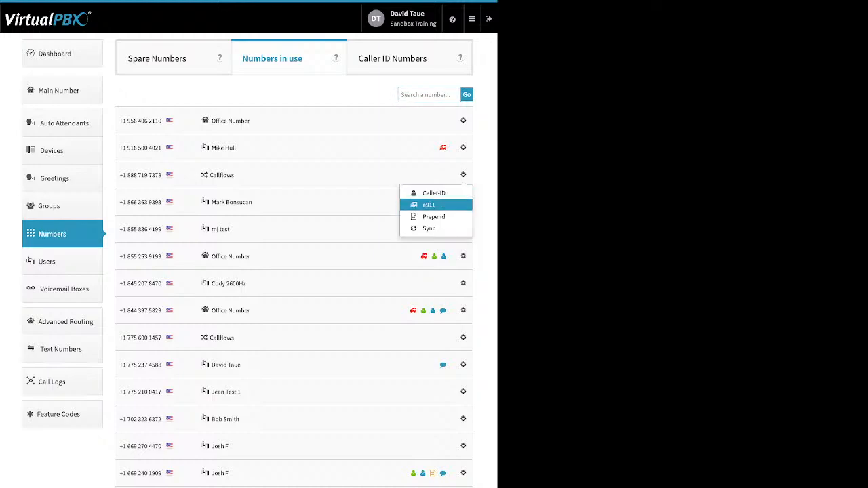
{"action": "left_click", "coordinate": [434, 192]}
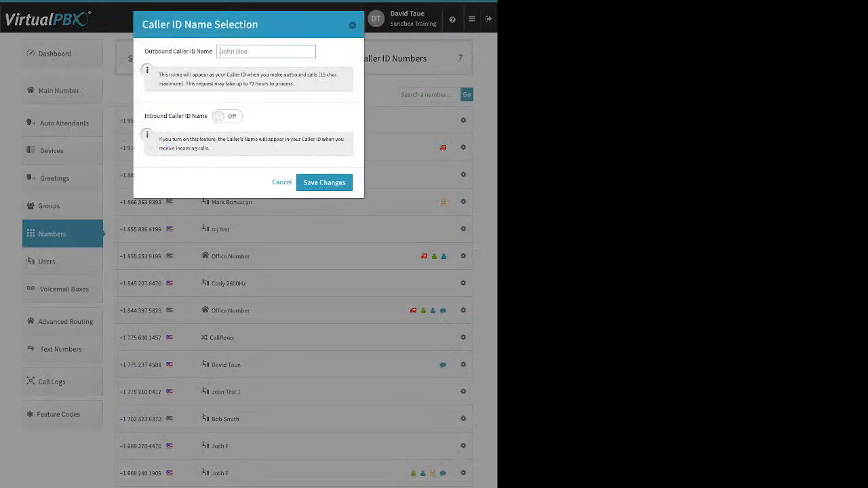
{"action": "key", "text": "Escape"}
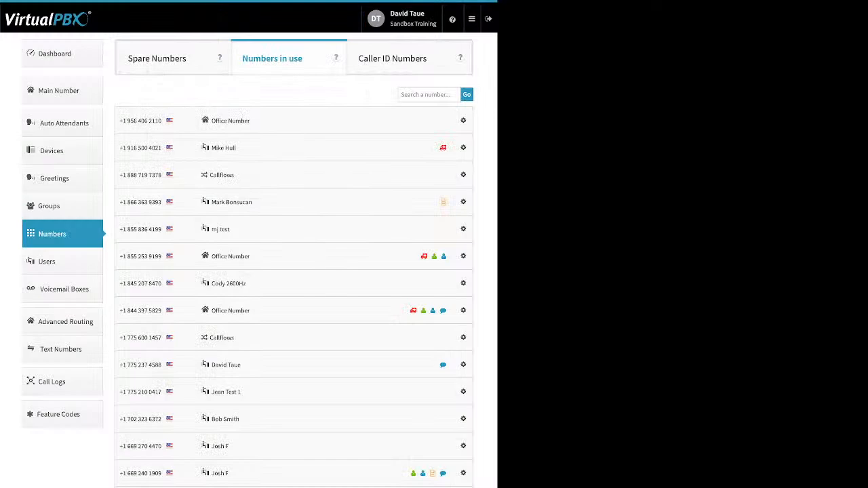
Step: On the Spare Numbers tab, delete two checked spare numbers, leaving two in the list
{"action": "left_click", "coordinate": [158, 58]}
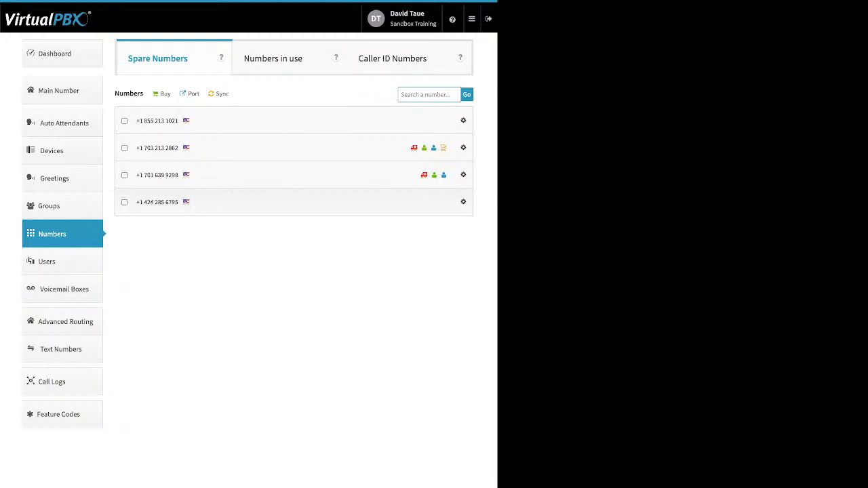
{"action": "left_click", "coordinate": [124, 202]}
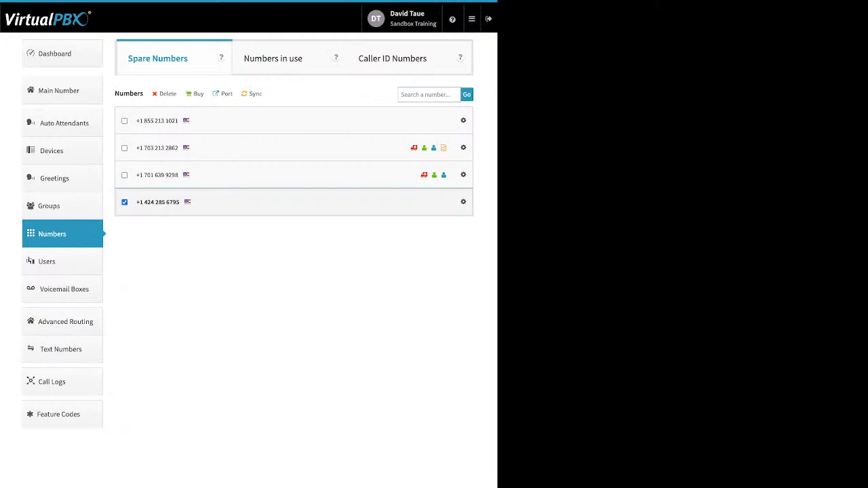
{"action": "mouse_move", "coordinate": [164, 94]}
{"action": "left_mouse_down"}
{"action": "mouse_move", "coordinate": [176, 95]}
{"action": "mouse_move", "coordinate": [159, 94]}
{"action": "left_mouse_up"}
{"action": "left_click", "coordinate": [124, 121]}
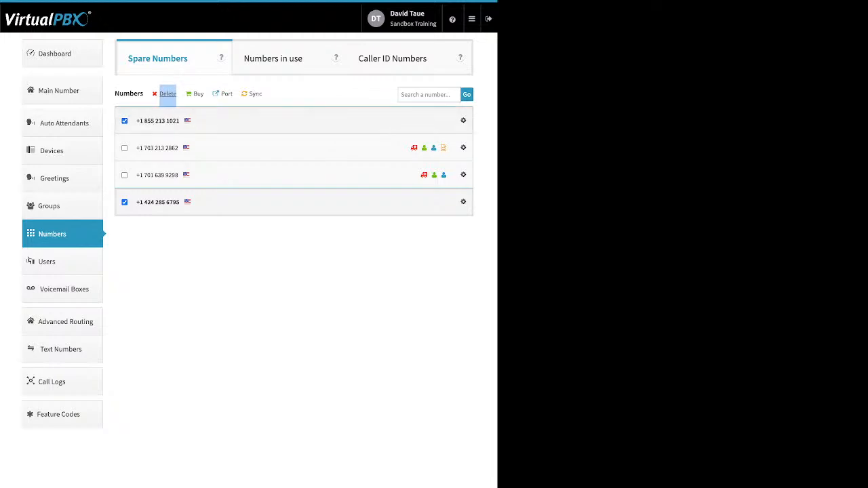
{"action": "left_click", "coordinate": [168, 94]}
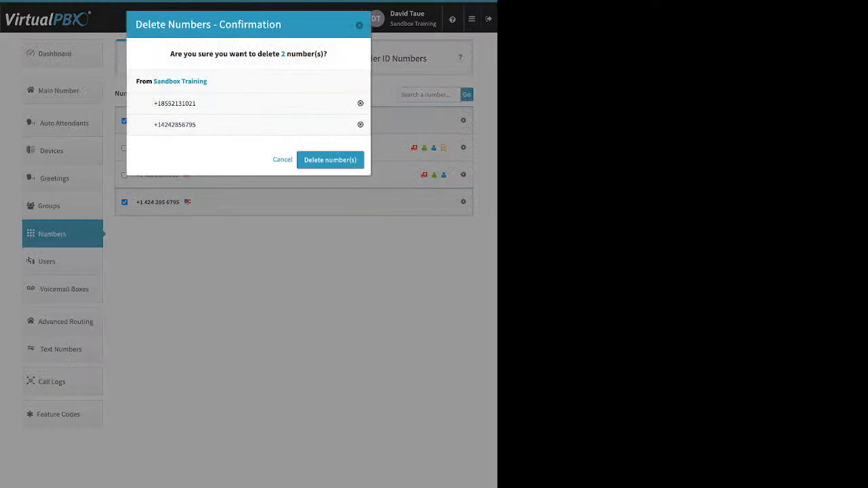
{"action": "left_click", "coordinate": [329, 159]}
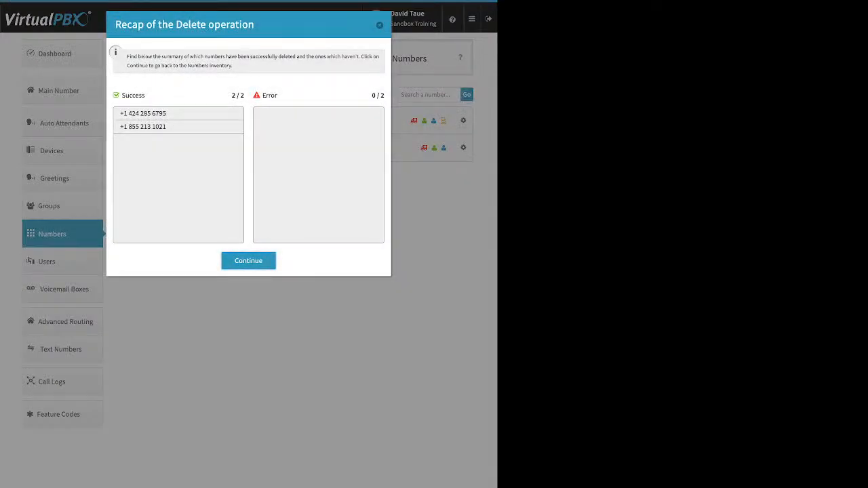
{"action": "left_click", "coordinate": [248, 261]}
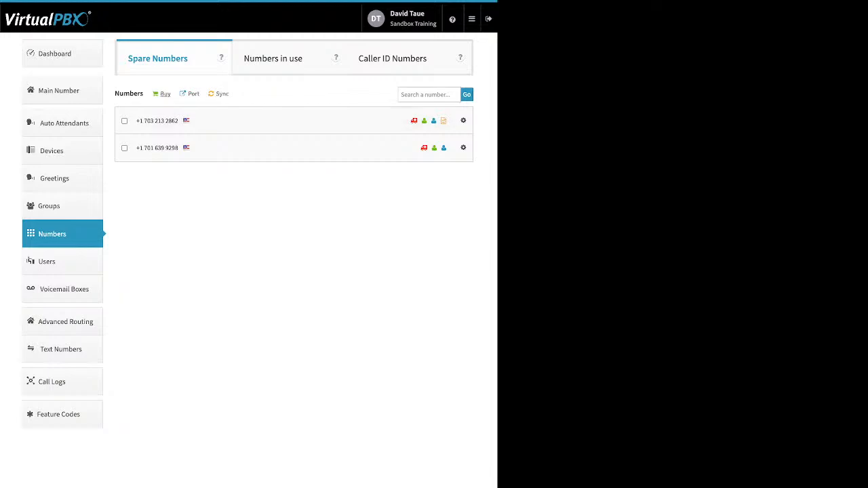
{"action": "left_click", "coordinate": [162, 94]}
Step: Go to the Port requests view and start a New Port Request
{"action": "left_click", "coordinate": [190, 93]}
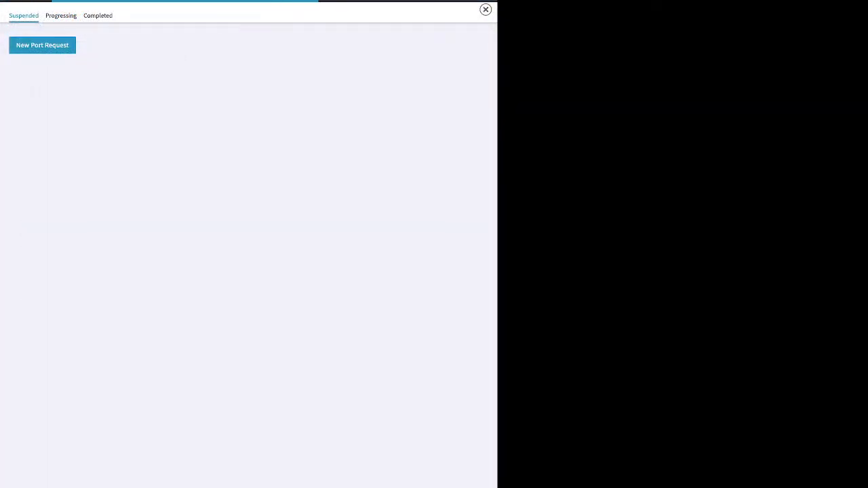
{"action": "left_click", "coordinate": [42, 46]}
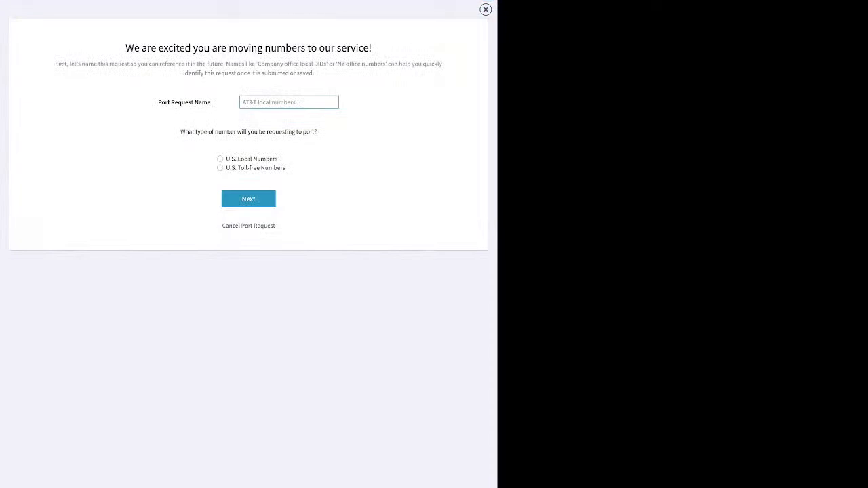
Step: Name the port request 'test', choose U.S. Local Numbers, and advance to ownership verification
{"action": "type", "text": "test"}
{"action": "left_click", "coordinate": [220, 159]}
{"action": "left_click", "coordinate": [248, 199]}
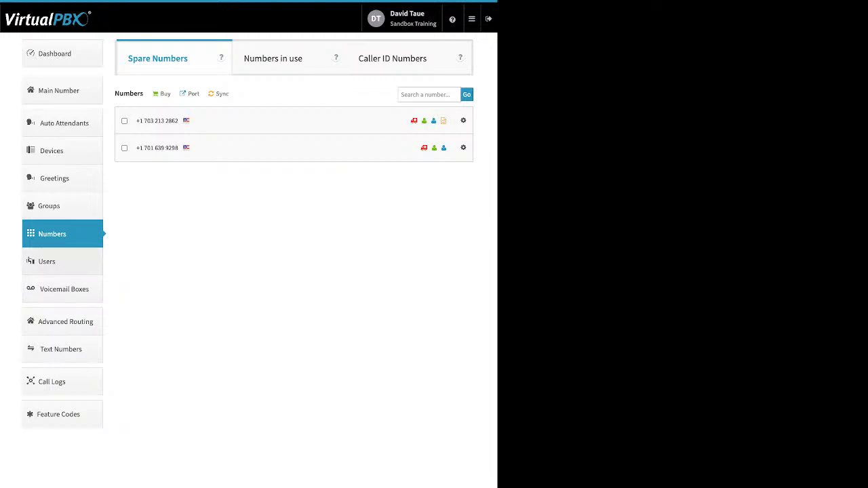
Step: Show the Users list of 23 users and open the Add User and Device form
{"action": "left_click", "coordinate": [48, 262]}
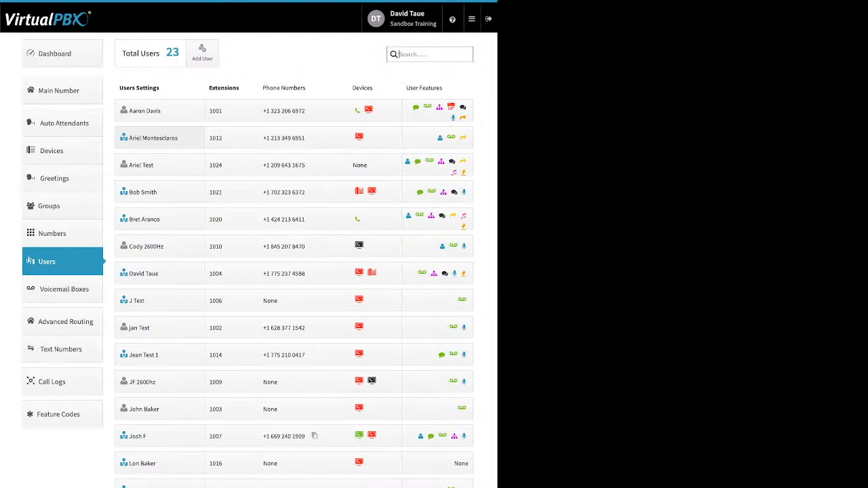
{"action": "left_click", "coordinate": [202, 53]}
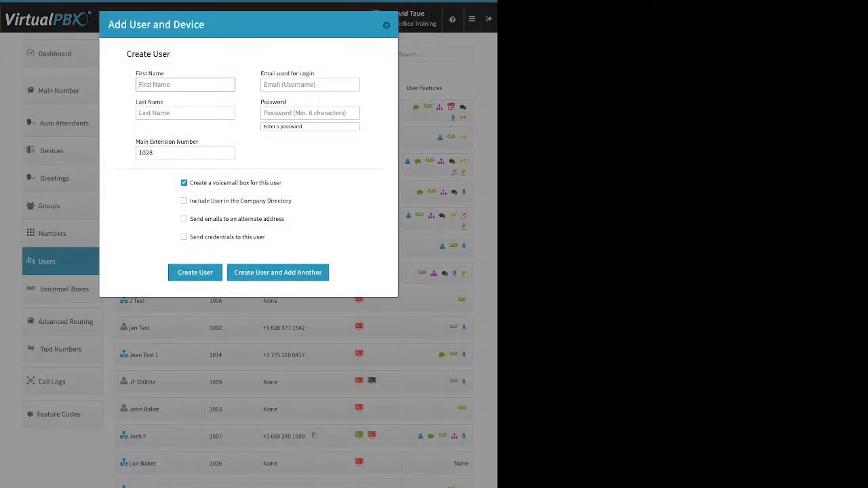
Step: Point out the login email and password fields and change the main extension from 1028 to 7000
{"action": "left_click_drag", "start_coordinate": [314, 73], "coordinate": [262, 74]}
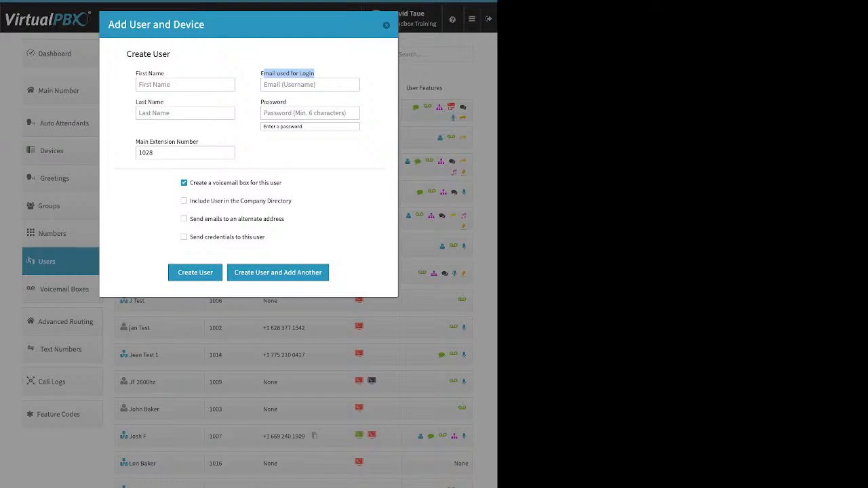
{"action": "left_click", "coordinate": [305, 113]}
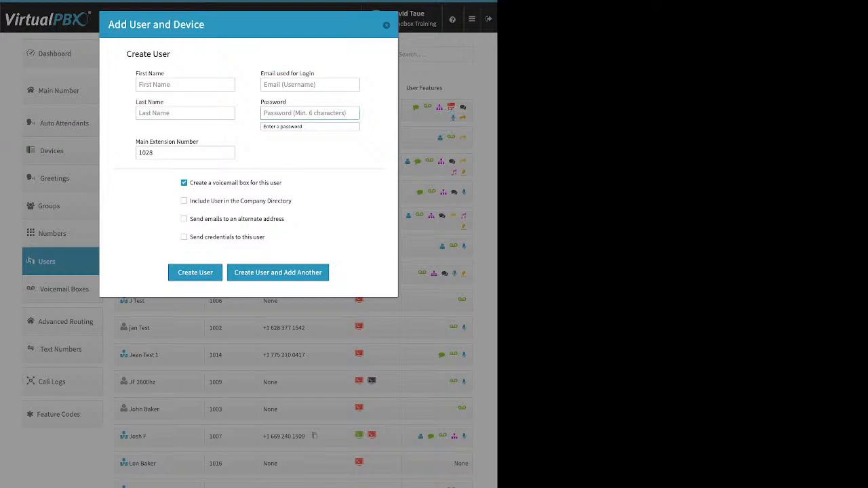
{"action": "left_click", "coordinate": [185, 153]}
{"action": "key", "text": "ctrl+a"}
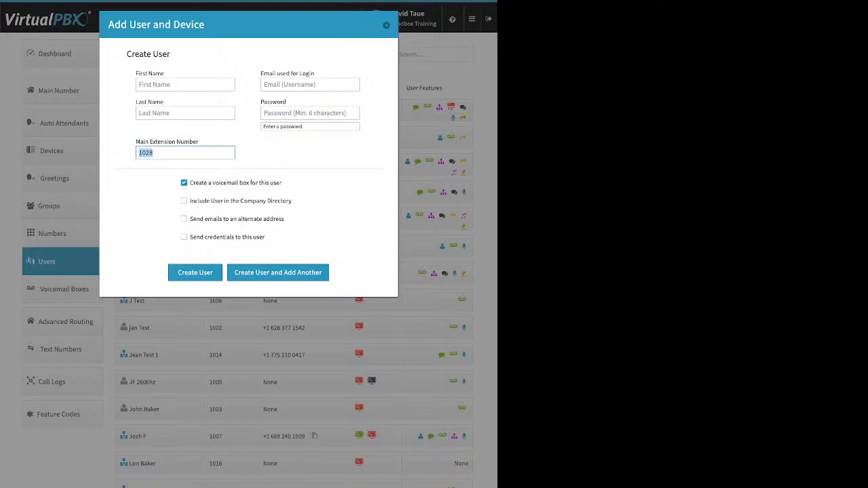
{"action": "type", "text": "7000"}
Step: Highlight the voicemail, company directory and alternate-email options, ticking Include in Company Directory
{"action": "left_click_drag", "start_coordinate": [282, 182], "coordinate": [193, 182]}
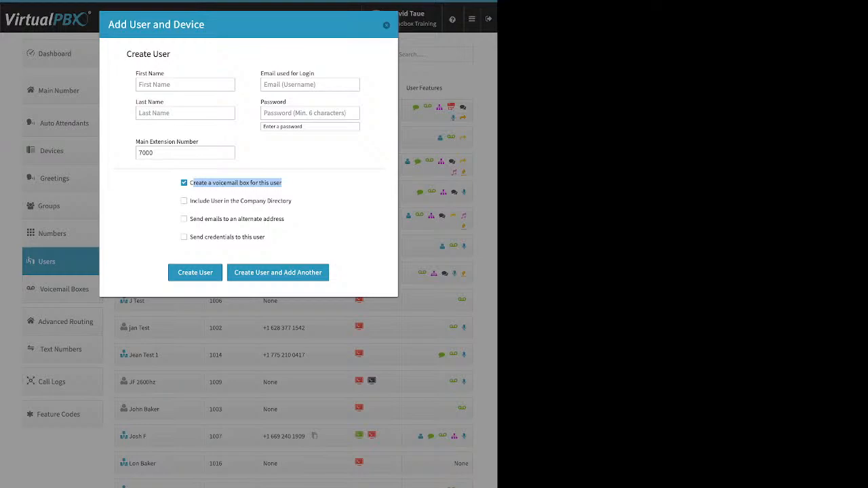
{"action": "left_click_drag", "start_coordinate": [292, 201], "coordinate": [190, 201]}
{"action": "left_click", "coordinate": [185, 201]}
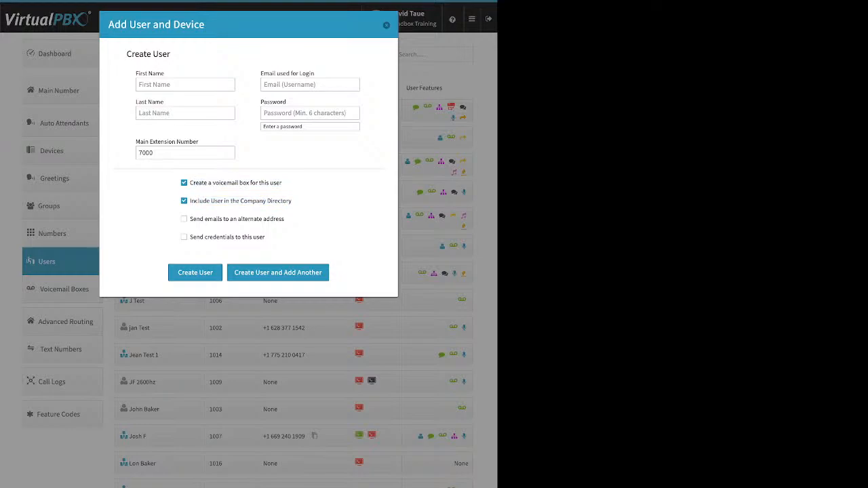
{"action": "left_click_drag", "start_coordinate": [285, 219], "coordinate": [193, 219]}
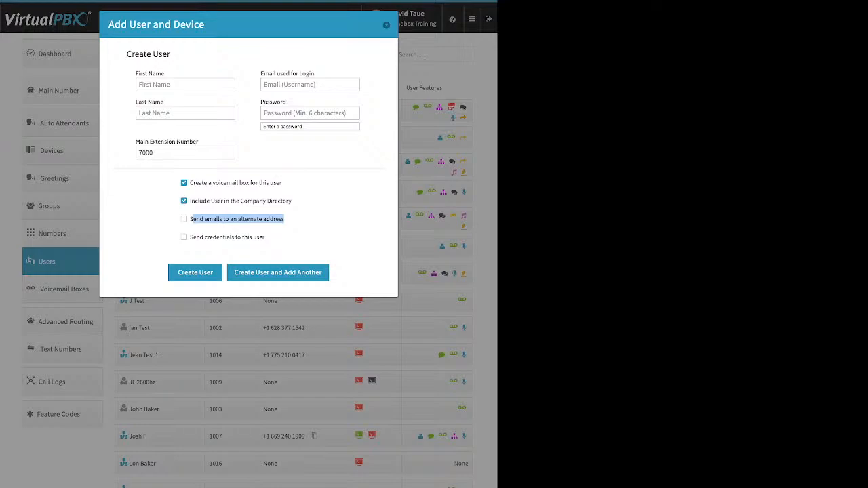
{"action": "left_click", "coordinate": [305, 220]}
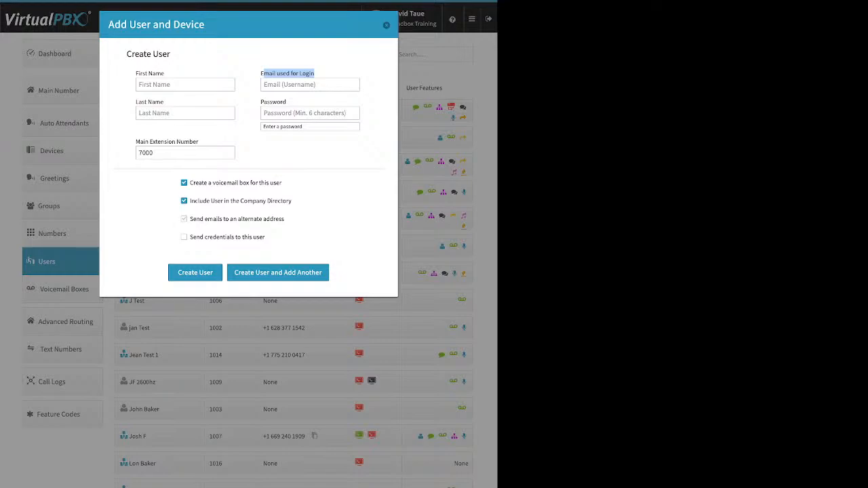
Step: Toggle alternate-address emails, send credentials and Company Directory, then close the form without creating a user
{"action": "left_click", "coordinate": [184, 219]}
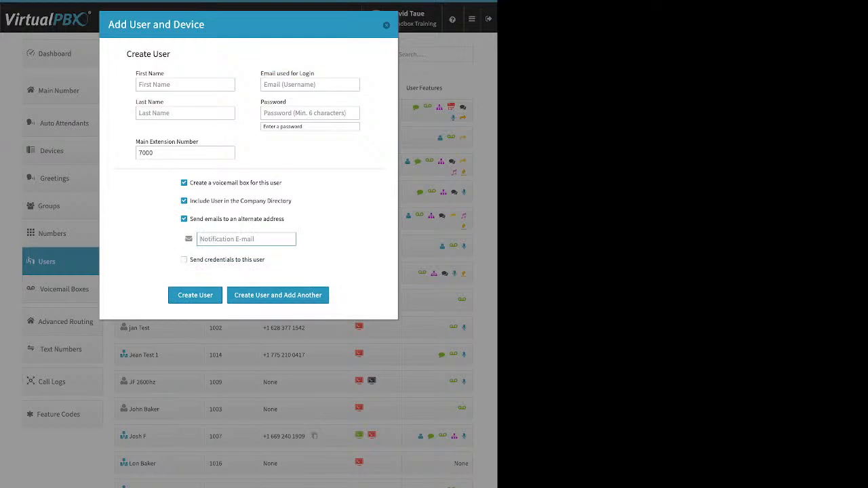
{"action": "left_click", "coordinate": [184, 260]}
{"action": "left_click", "coordinate": [184, 219]}
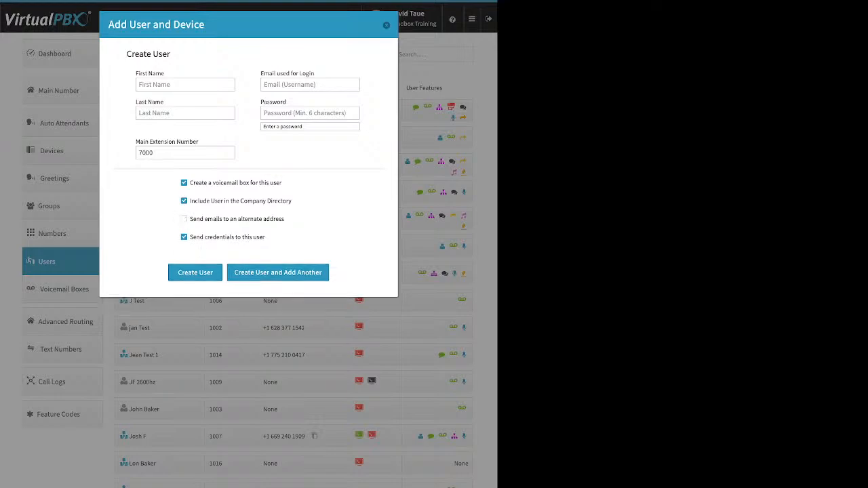
{"action": "left_click", "coordinate": [184, 200]}
{"action": "left_click_drag", "start_coordinate": [265, 237], "coordinate": [193, 237]}
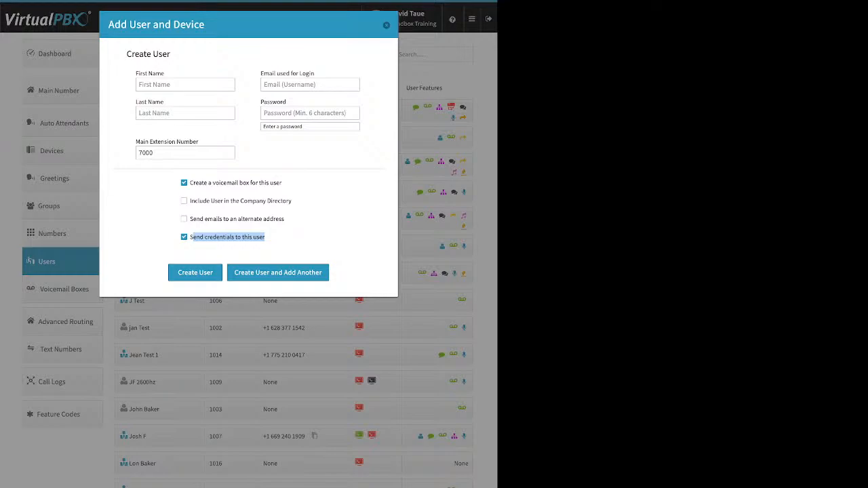
{"action": "key", "text": "Escape"}
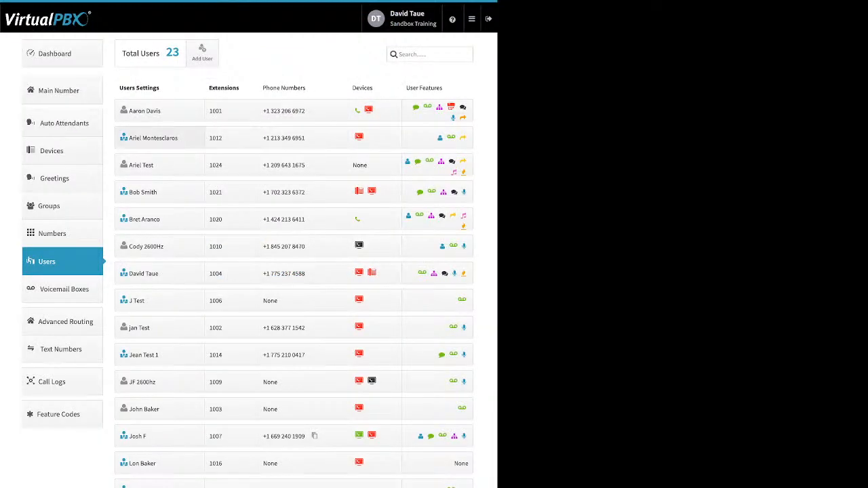
Step: Expand the extension 1012 user's settings panel, collapse it, then reopen it
{"action": "left_click", "coordinate": [160, 138]}
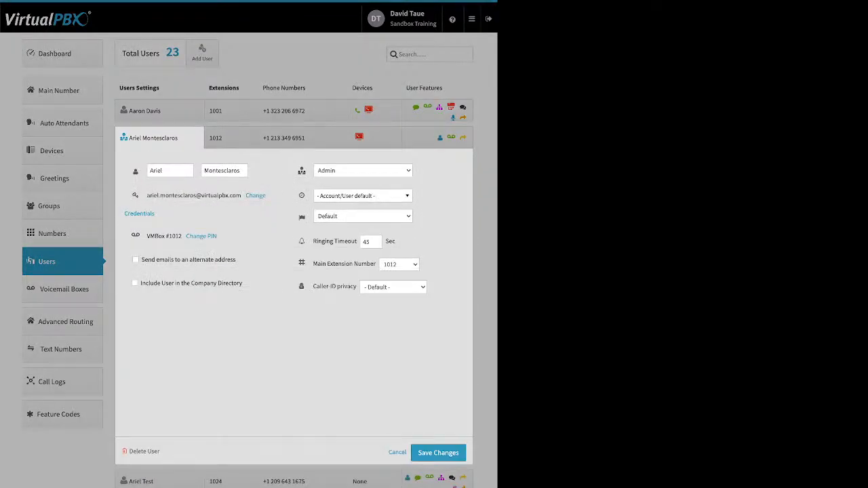
{"action": "left_click", "coordinate": [397, 453]}
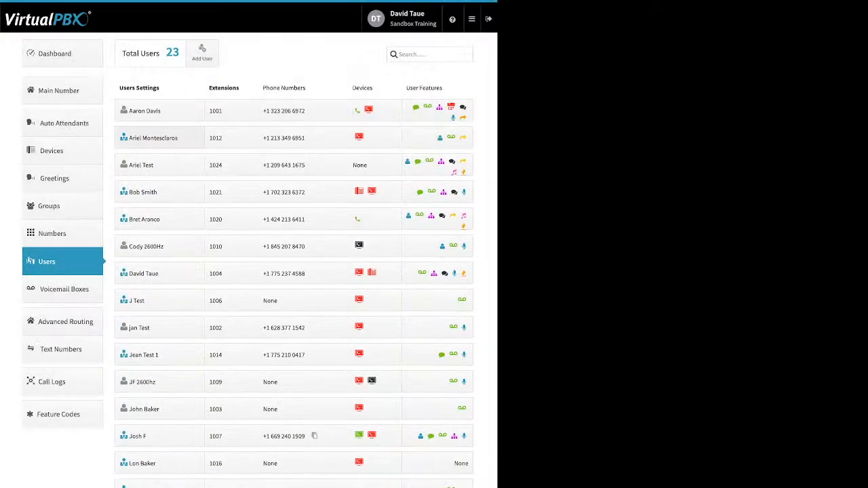
{"action": "left_click", "coordinate": [160, 138]}
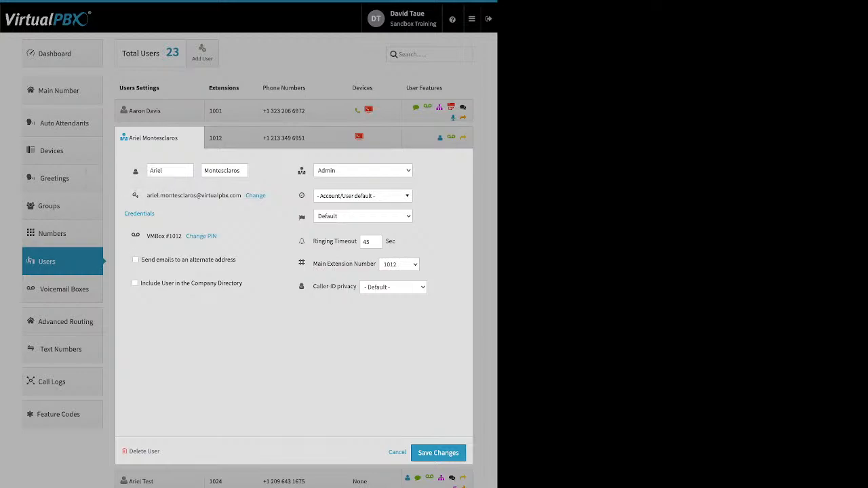
{"action": "left_click_drag", "start_coordinate": [249, 196], "coordinate": [155, 214]}
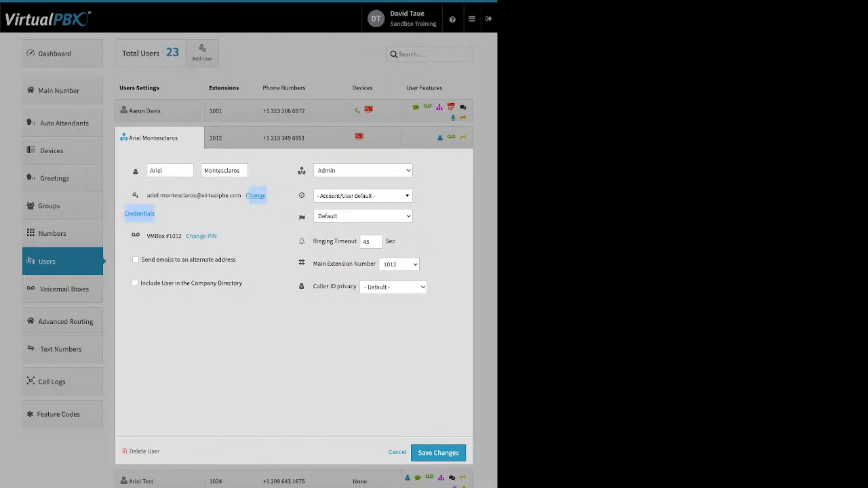
{"action": "left_click", "coordinate": [255, 195]}
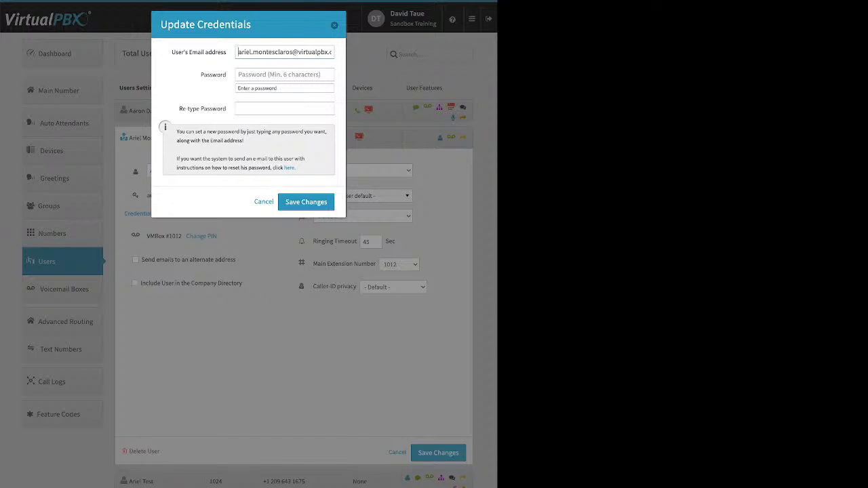
{"action": "left_click_drag", "start_coordinate": [296, 168], "coordinate": [284, 169]}
{"action": "left_click", "coordinate": [263, 202]}
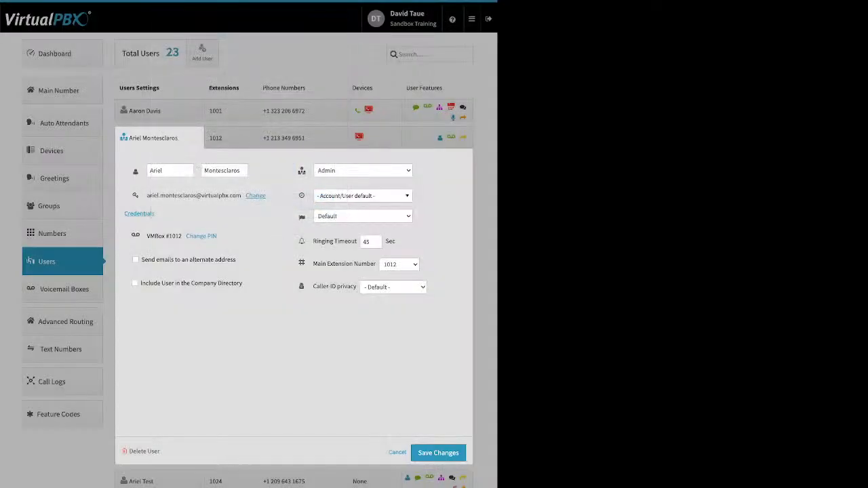
{"action": "left_click_drag", "start_coordinate": [217, 236], "coordinate": [187, 236]}
{"action": "left_click", "coordinate": [202, 236]}
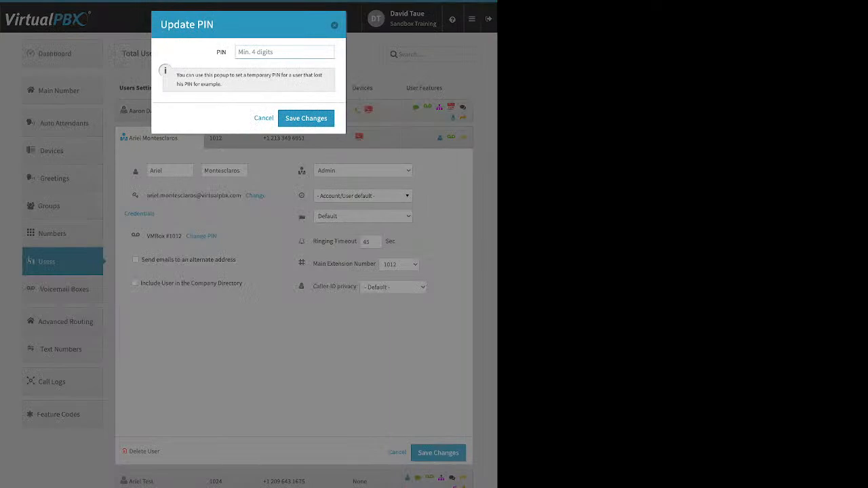
Step: Dismiss the Update PIN form and tick Include User in the Company Directory for extension 1012
{"action": "key", "text": "Escape"}
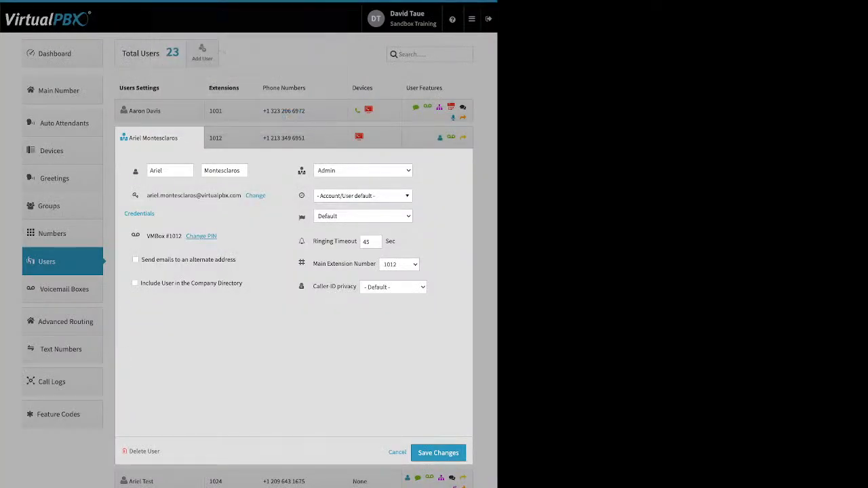
{"action": "left_click_drag", "start_coordinate": [237, 260], "coordinate": [175, 260]}
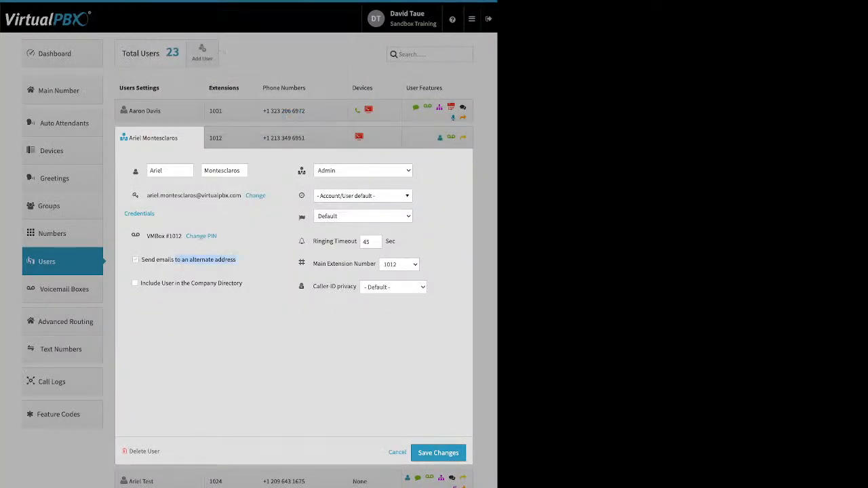
{"action": "left_click_drag", "start_coordinate": [243, 284], "coordinate": [140, 284]}
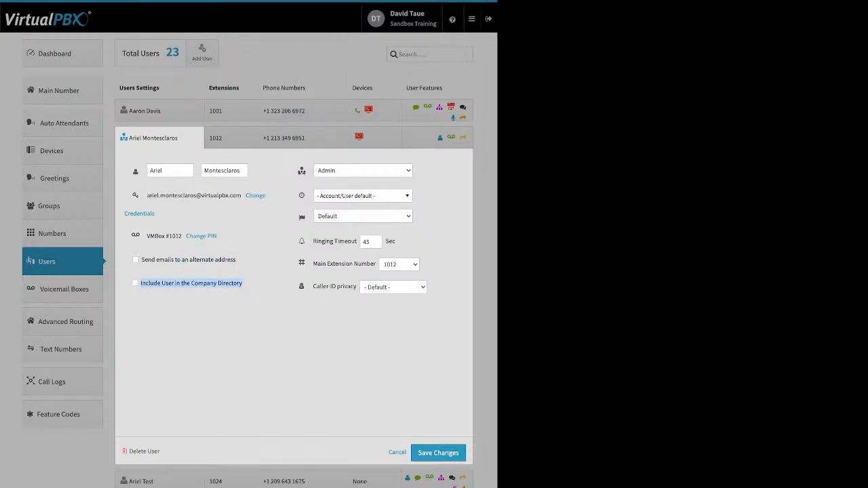
{"action": "left_click", "coordinate": [135, 284]}
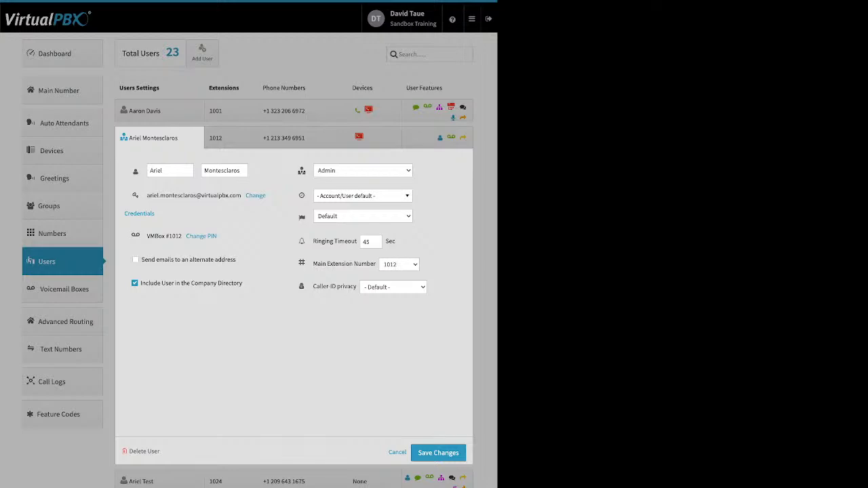
{"action": "left_click", "coordinate": [363, 197]}
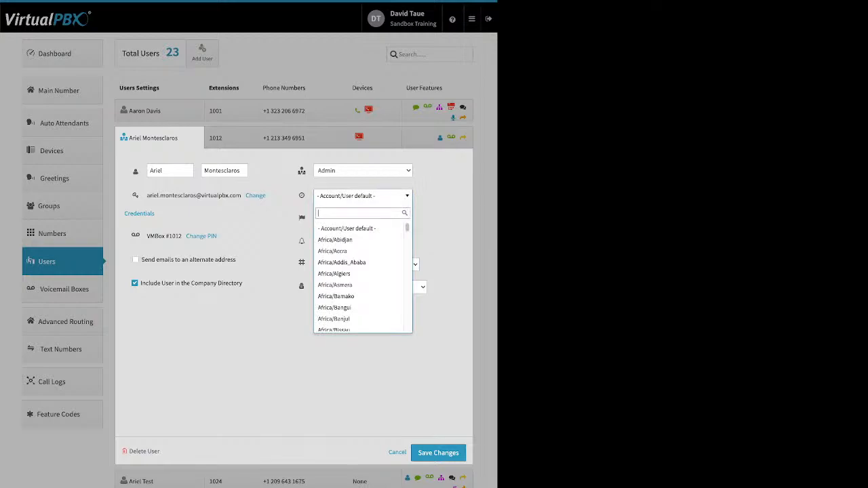
{"action": "type", "text": "main"}
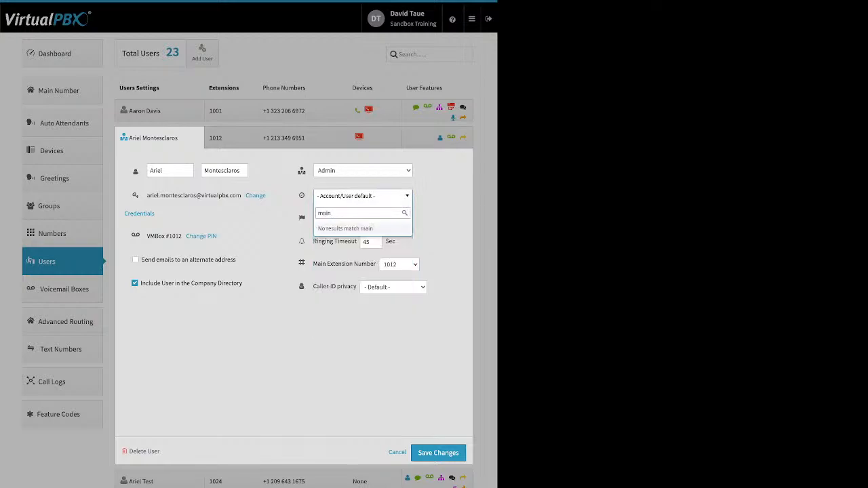
{"action": "key", "text": "BackSpace"}
{"action": "key", "text": "BackSpace"}
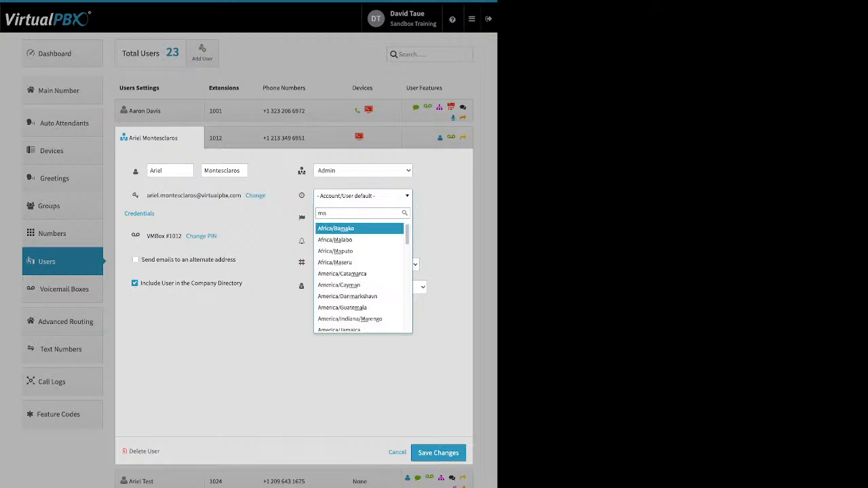
{"action": "type", "text": "n"}
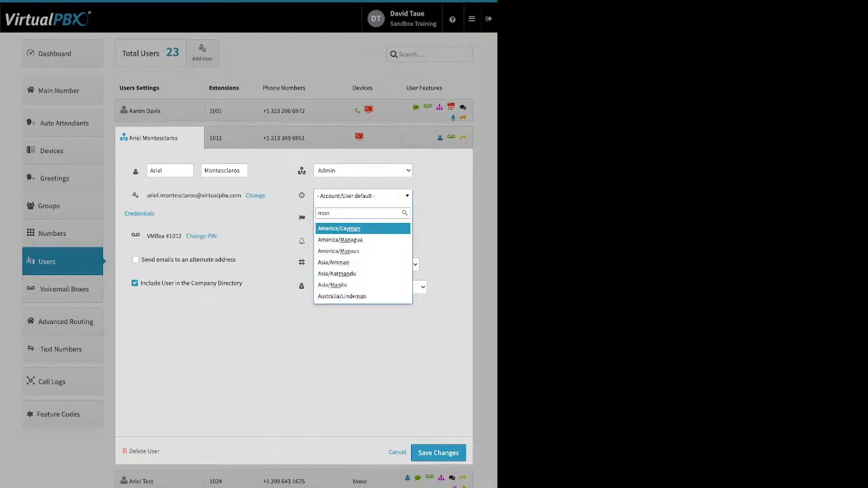
{"action": "type", "text": "i"}
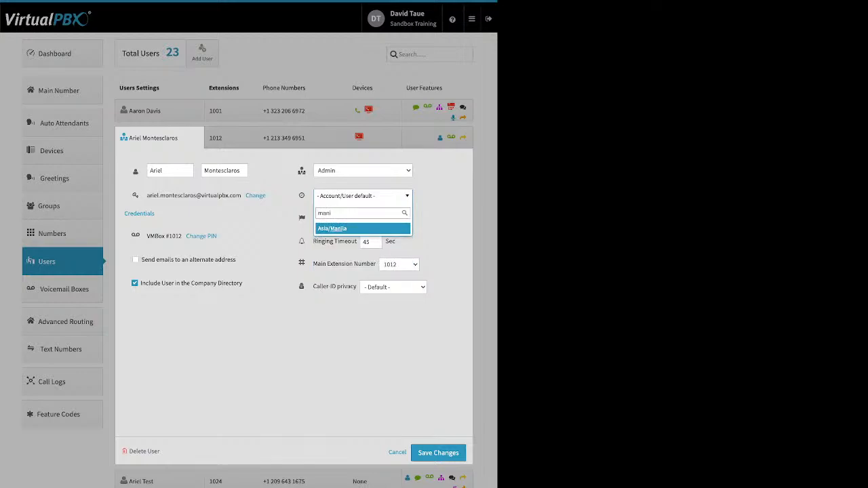
{"action": "key", "text": "Return"}
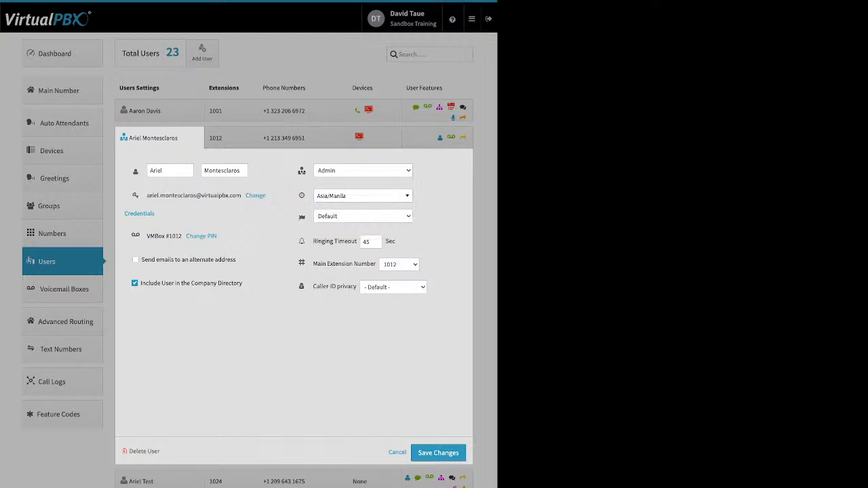
{"action": "left_click", "coordinate": [363, 196]}
{"action": "scroll", "coordinate": [362, 242], "scroll_direction": "up", "scroll_amount": 20}
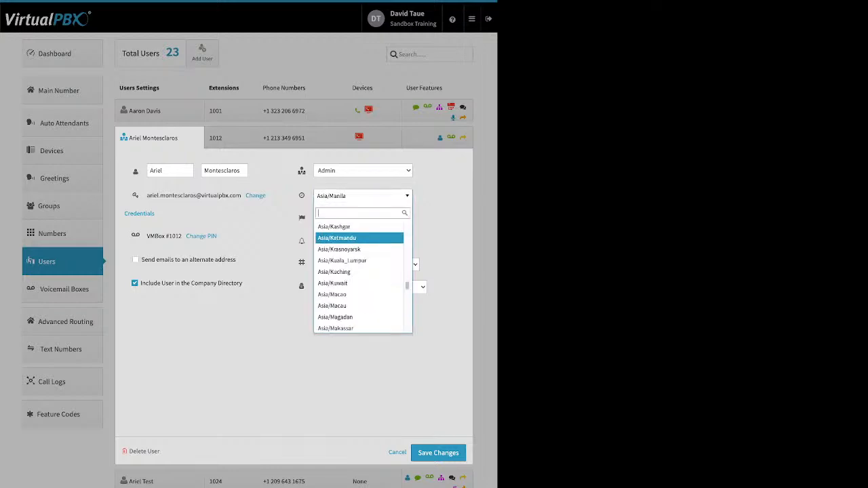
{"action": "scroll", "coordinate": [360, 248], "scroll_direction": "up", "scroll_amount": 20}
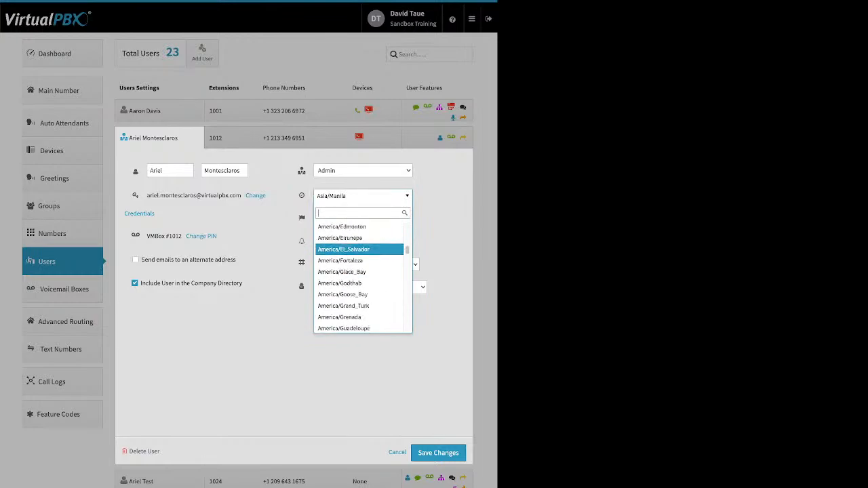
{"action": "key", "text": "Up"}
{"action": "key", "text": "Up"}
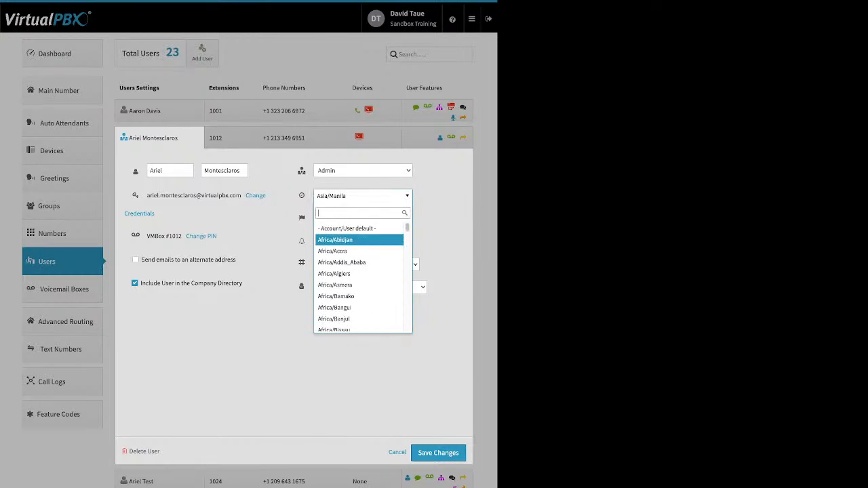
{"action": "key", "text": "Return"}
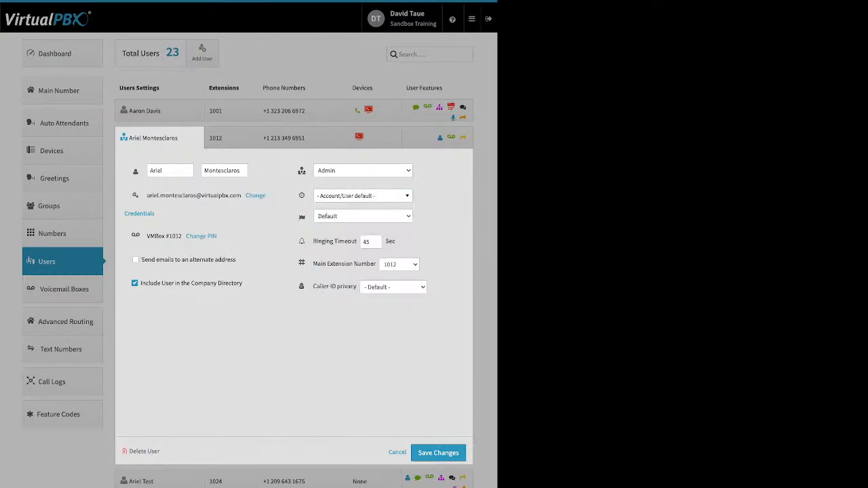
Step: Point out extension 1012's ringing timeout, then collapse the user's settings back to the Users list
{"action": "mouse_move", "coordinate": [302, 217]}
{"action": "left_click_drag", "start_coordinate": [323, 241], "coordinate": [356, 242]}
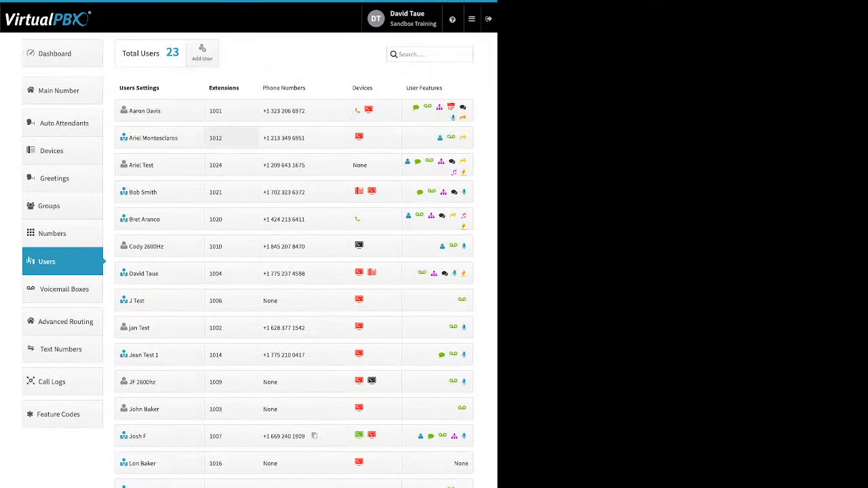
{"action": "left_click", "coordinate": [232, 138]}
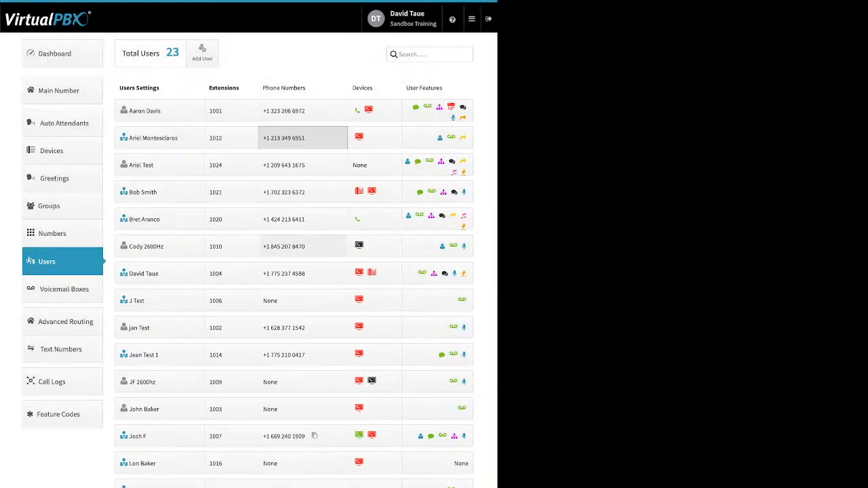
{"action": "left_click", "coordinate": [303, 137]}
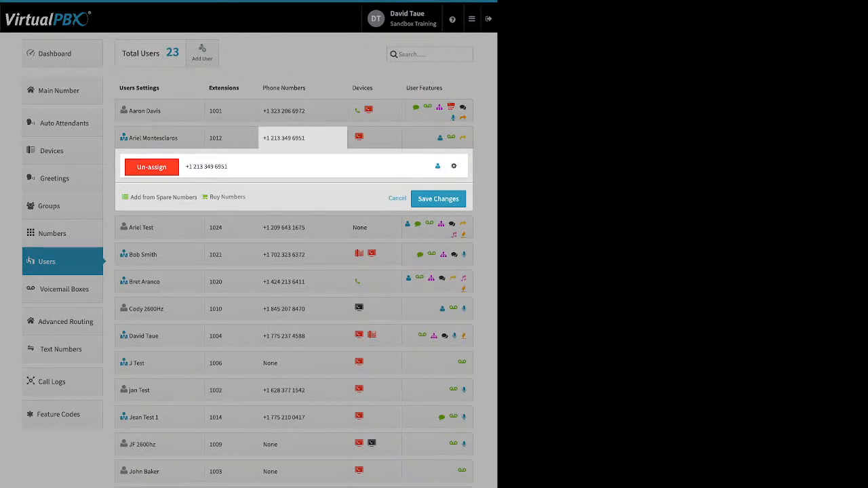
{"action": "left_click", "coordinate": [397, 198]}
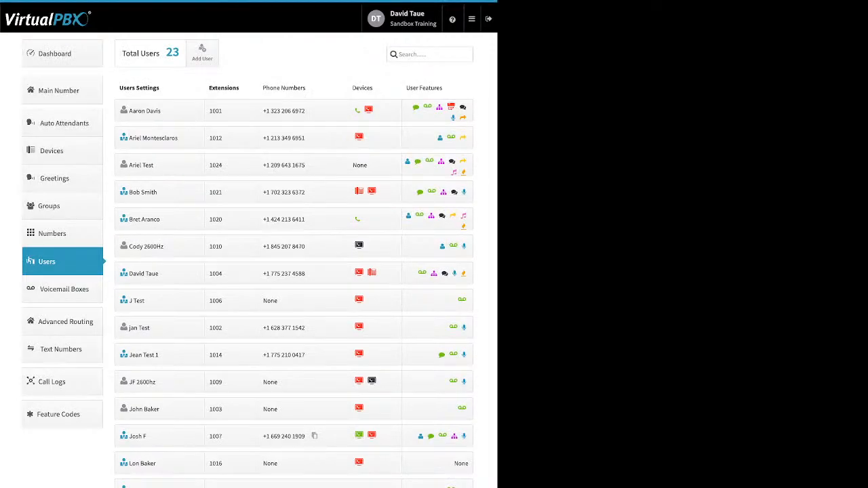
{"action": "left_click", "coordinate": [375, 165]}
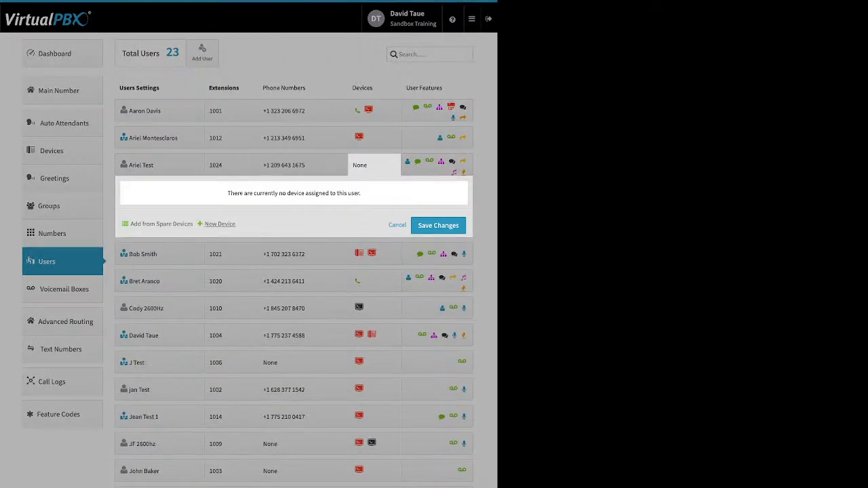
Step: Start a softphone for extension 1024 using the VirtualPBX app, then cancel it and close the device panel
{"action": "left_click", "coordinate": [220, 224]}
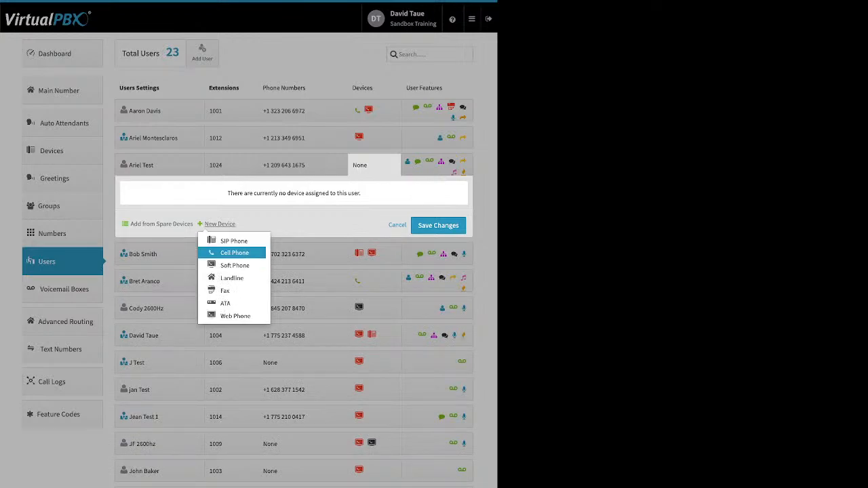
{"action": "left_click", "coordinate": [235, 265]}
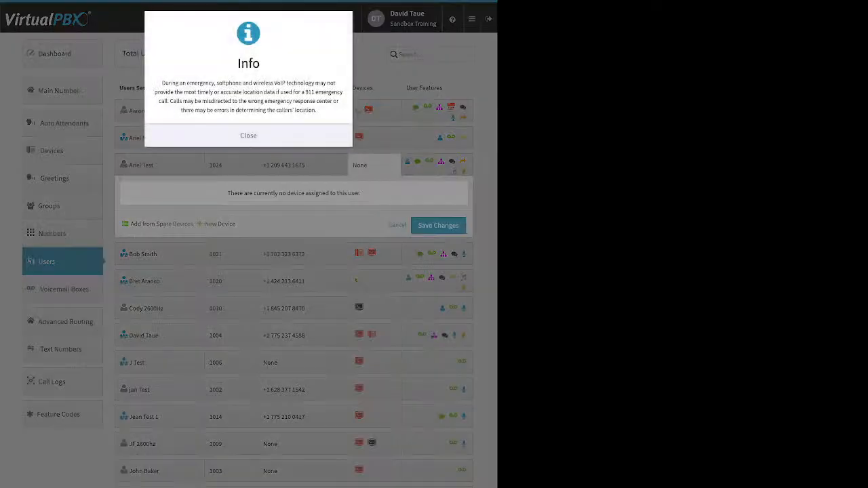
{"action": "left_click", "coordinate": [248, 136]}
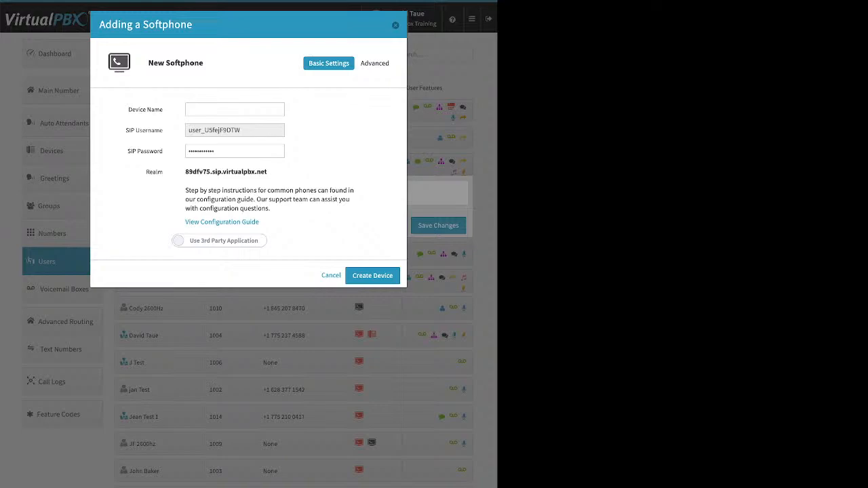
{"action": "left_click_drag", "start_coordinate": [184, 222], "coordinate": [260, 222]}
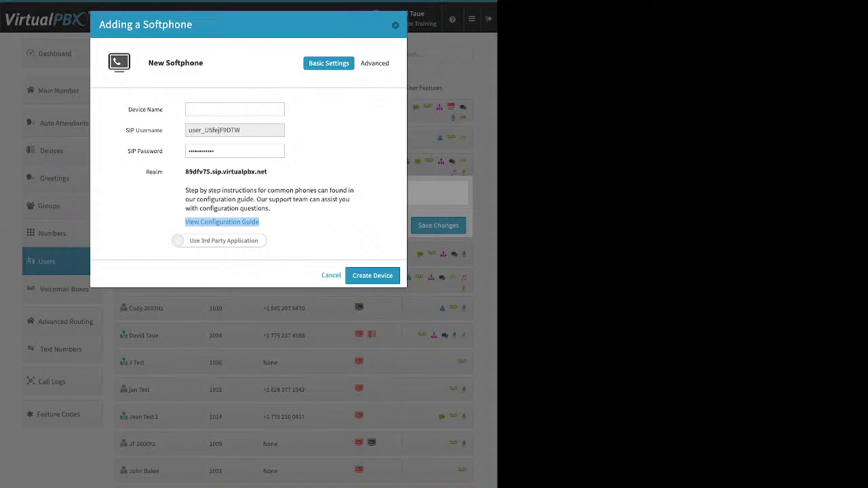
{"action": "left_click", "coordinate": [219, 241]}
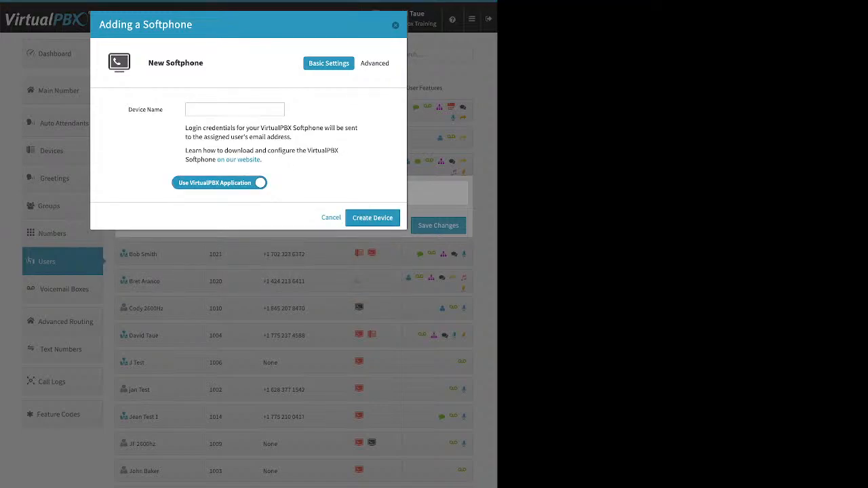
{"action": "left_click", "coordinate": [235, 110]}
{"action": "key", "text": "Escape"}
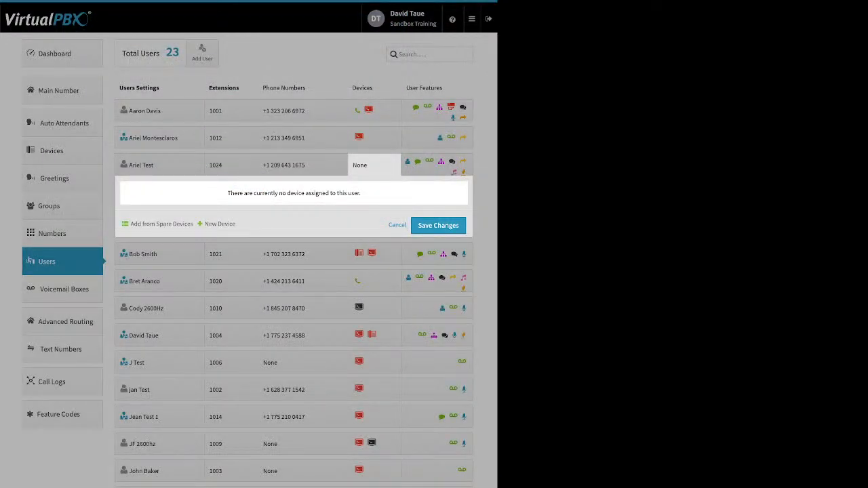
{"action": "left_click", "coordinate": [160, 164]}
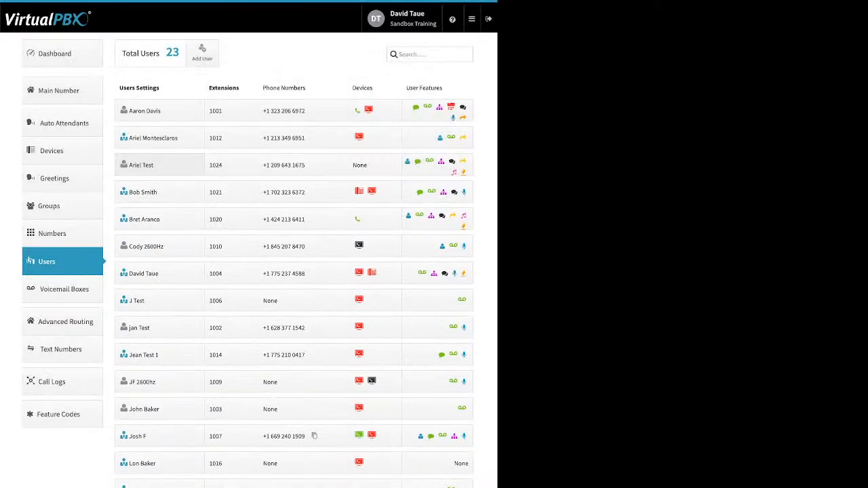
{"action": "left_click", "coordinate": [159, 165]}
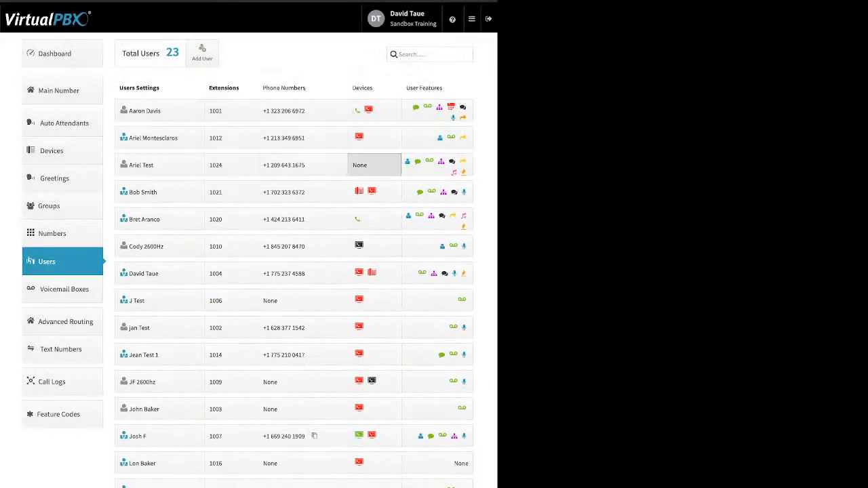
{"action": "left_click", "coordinate": [373, 165]}
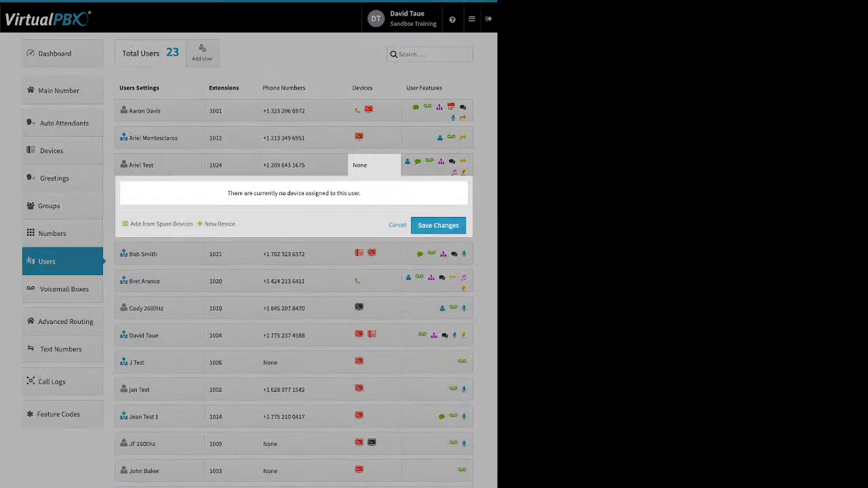
{"action": "left_click", "coordinate": [220, 224]}
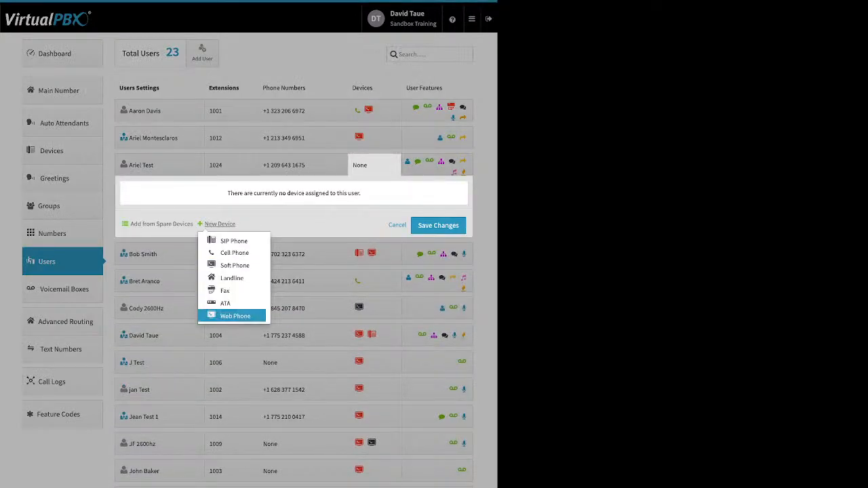
{"action": "left_click", "coordinate": [234, 316]}
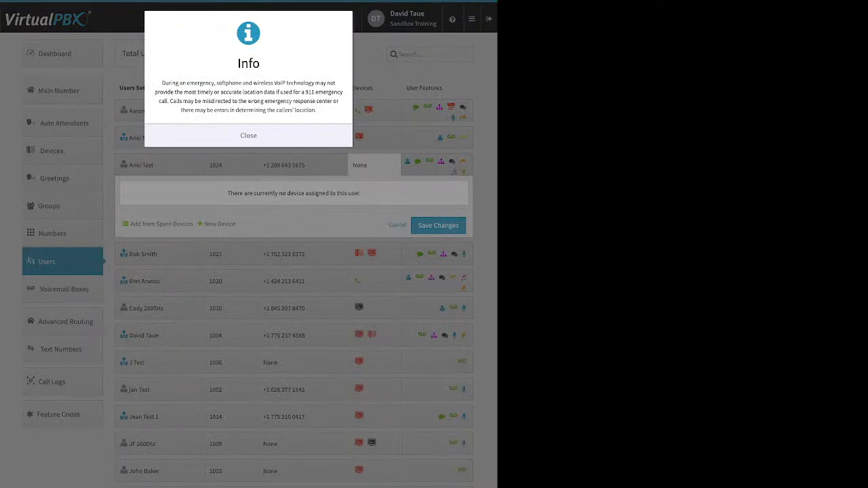
{"action": "left_click", "coordinate": [248, 135]}
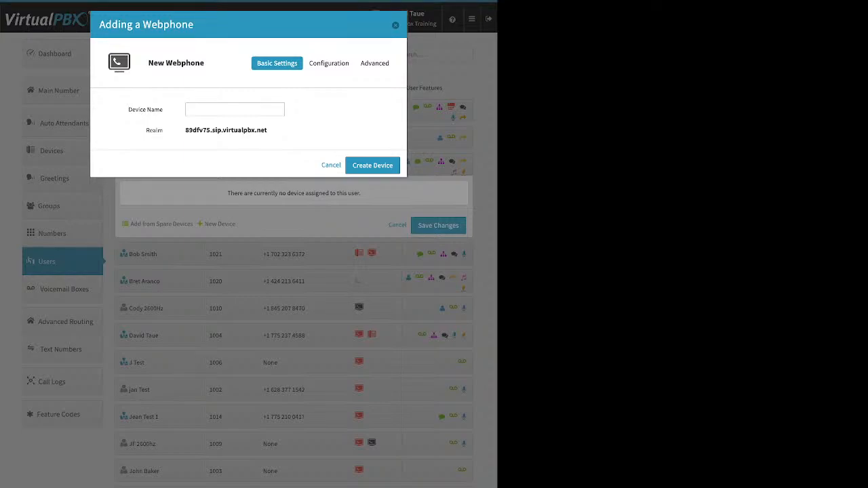
{"action": "left_click", "coordinate": [235, 109]}
{"action": "key", "text": "Escape"}
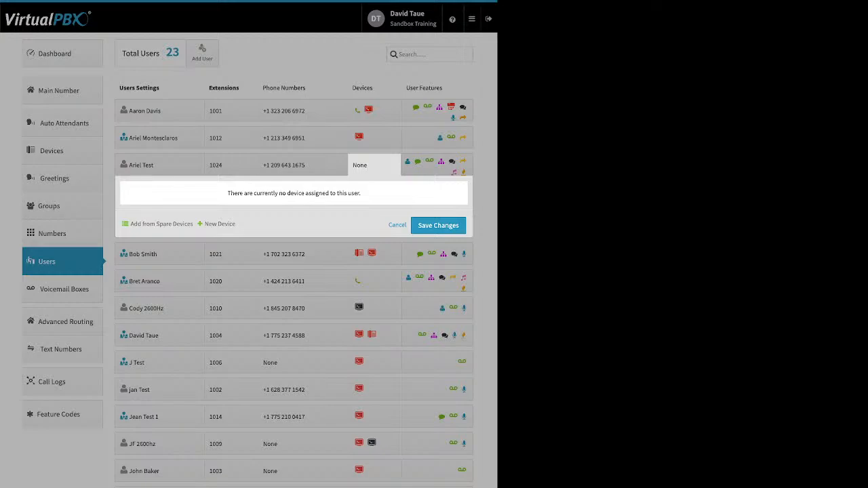
{"action": "left_click", "coordinate": [434, 139]}
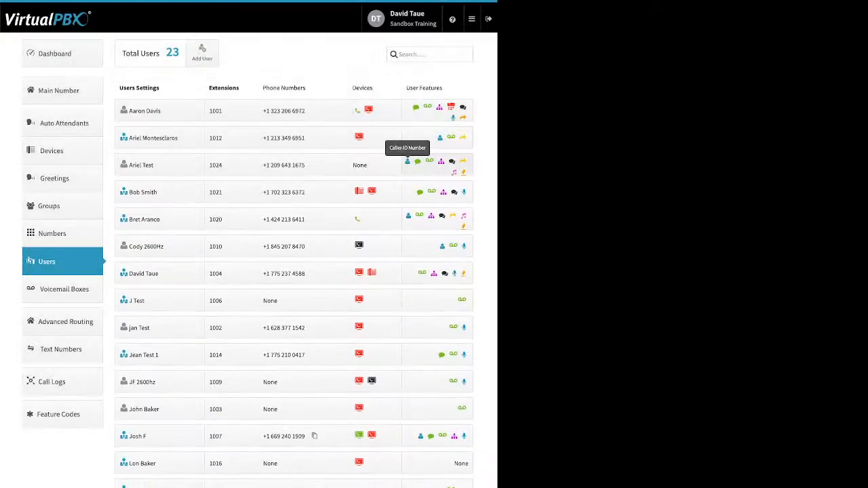
Step: Open extension 1024's feature grid and view its Caller-ID Number and VirtualText Application settings unchanged
{"action": "left_click", "coordinate": [408, 163]}
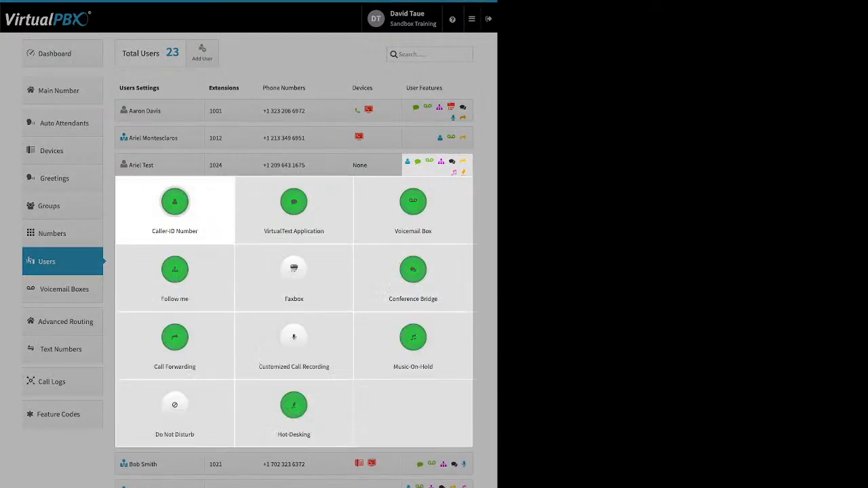
{"action": "left_click", "coordinate": [175, 203]}
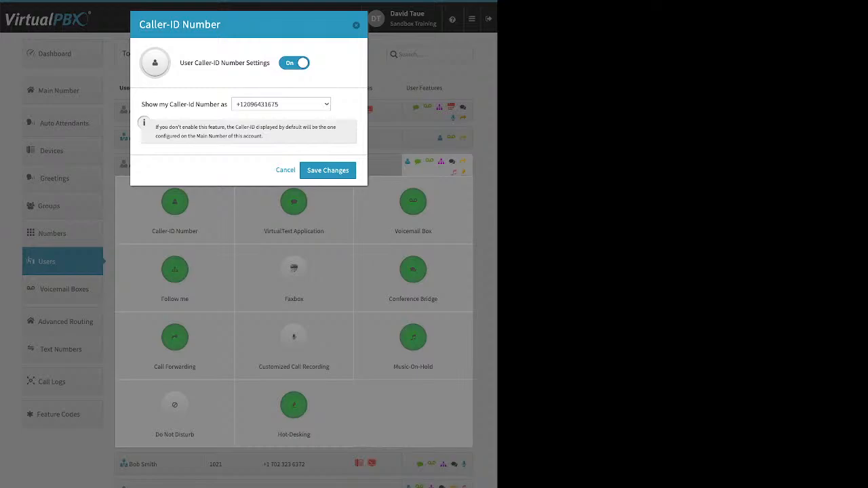
{"action": "key", "text": "Escape"}
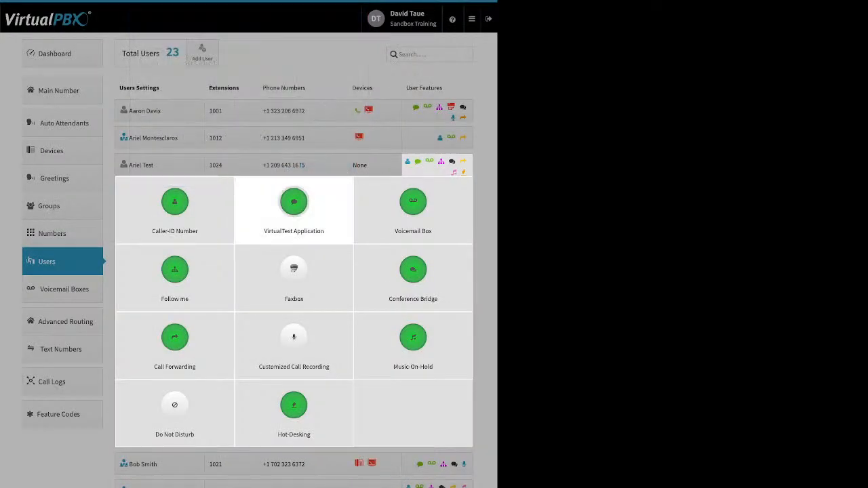
{"action": "left_click", "coordinate": [413, 202]}
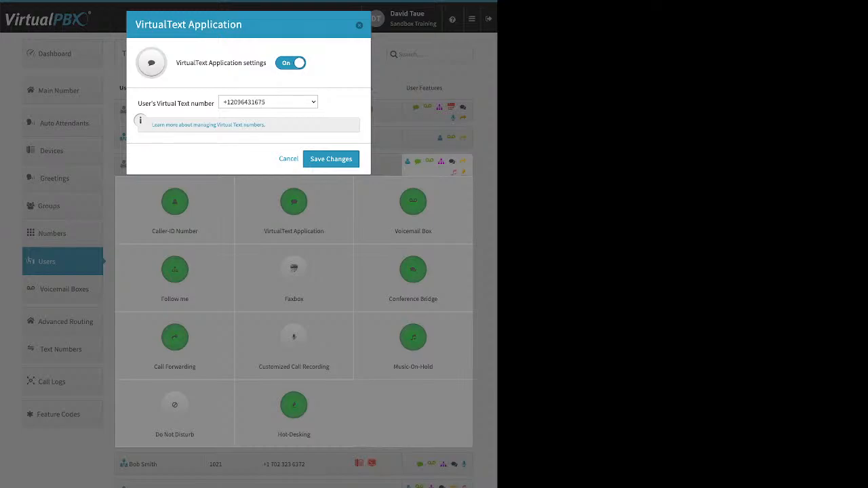
{"action": "key", "text": "Escape"}
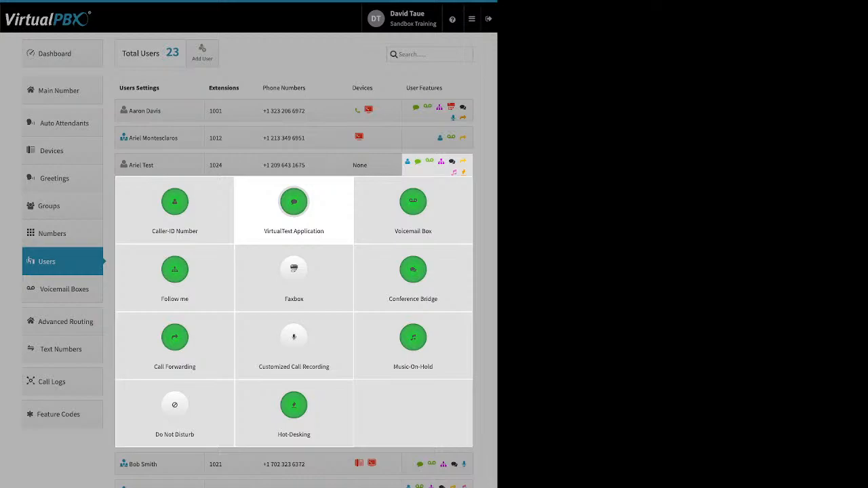
Step: Open extension 1024's Voicemail Box and highlight the Transcribe, attach-to-email and delete-after-notification options
{"action": "left_click", "coordinate": [414, 211]}
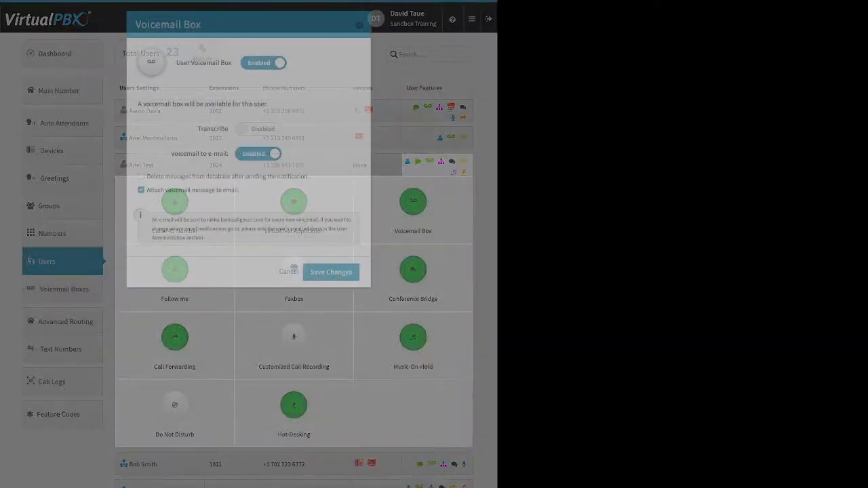
{"action": "left_click_drag", "start_coordinate": [198, 129], "coordinate": [228, 129]}
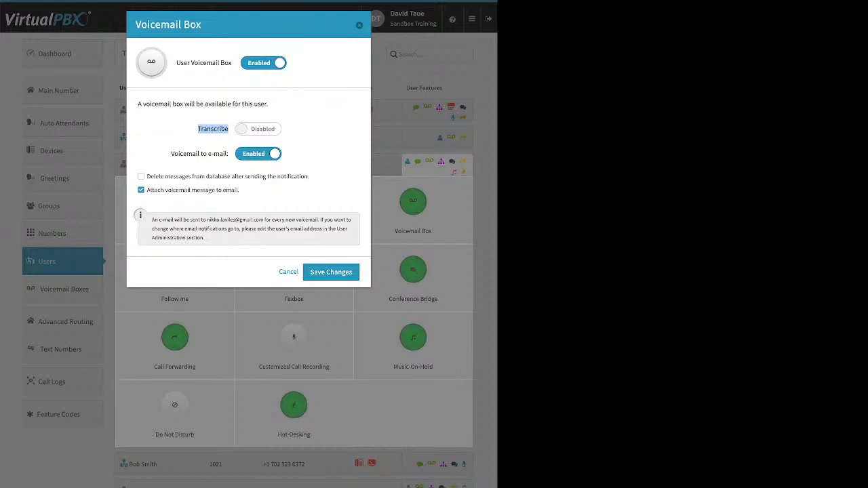
{"action": "left_click_drag", "start_coordinate": [242, 190], "coordinate": [179, 191]}
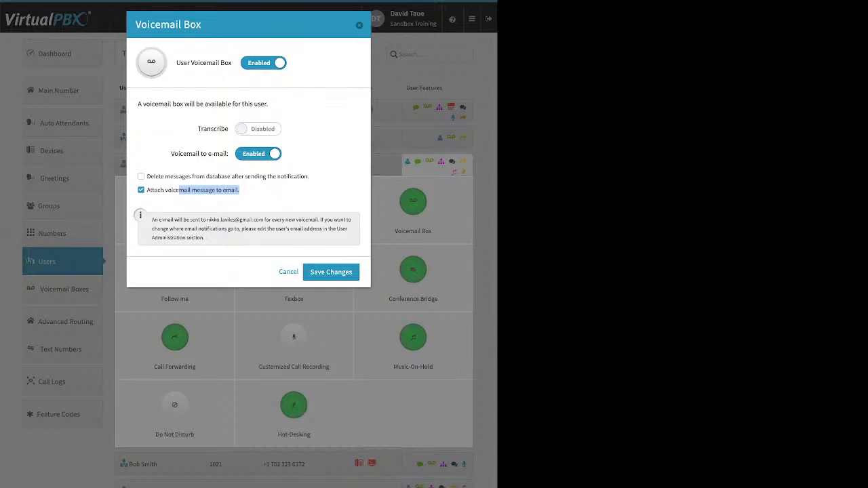
{"action": "left_click_drag", "start_coordinate": [310, 177], "coordinate": [146, 176]}
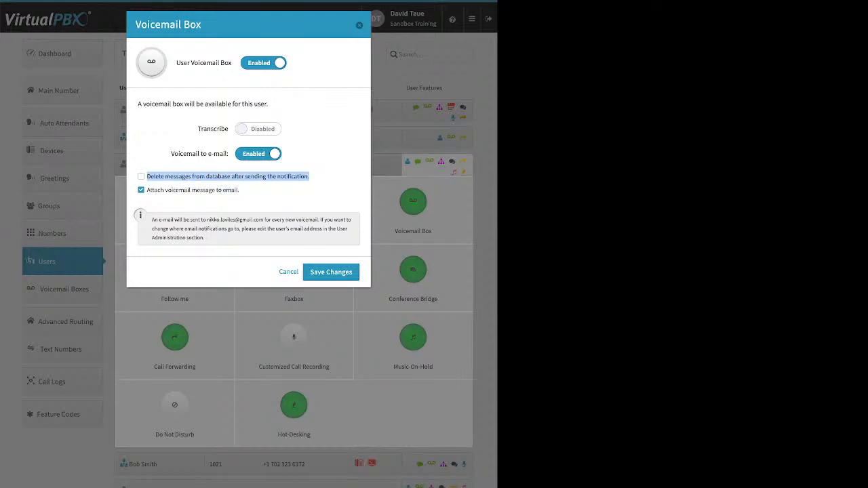
Step: Tick delete-messages-after-notification for extension 1024, try saving, and dismiss the missing-device error
{"action": "left_click", "coordinate": [141, 176]}
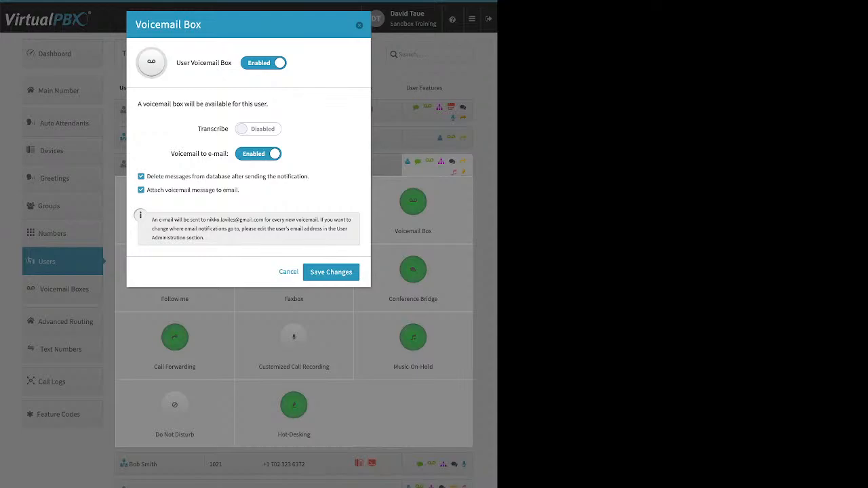
{"action": "key", "text": "Escape"}
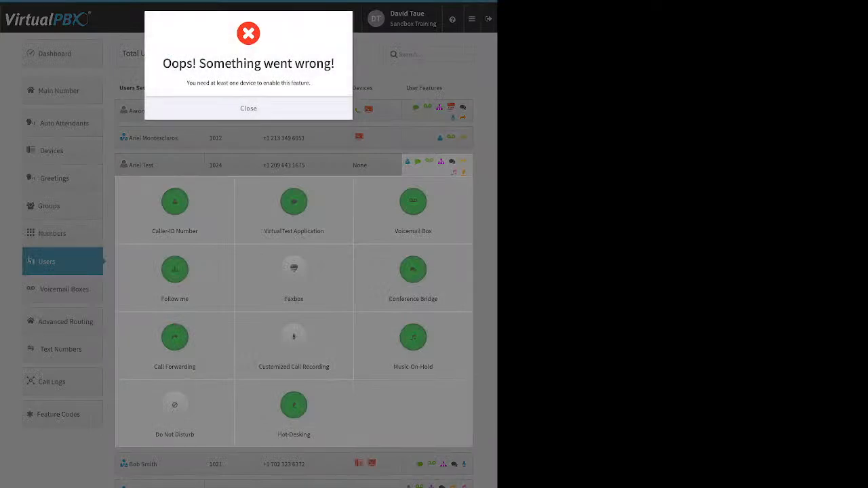
{"action": "key", "text": "Escape"}
{"action": "key", "text": "Escape"}
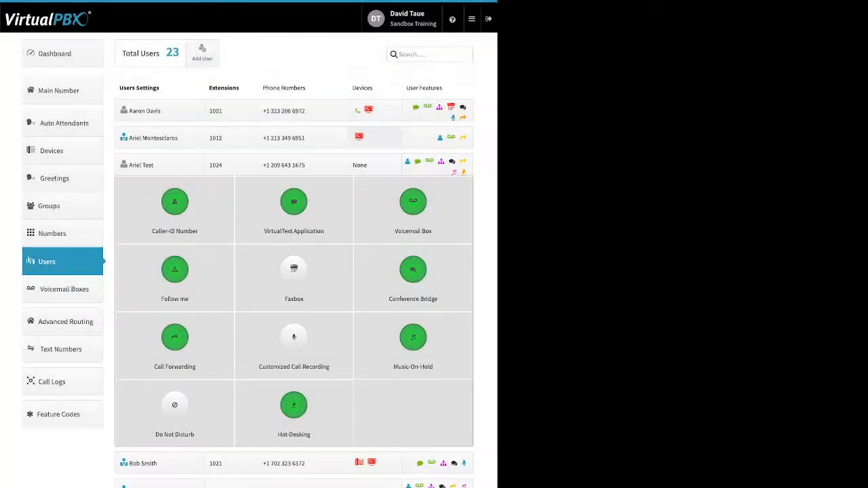
Step: Open extension 1001's Follow me settings and toggle its ring options, leaving both devices allowed to ring
{"action": "left_click", "coordinate": [451, 107]}
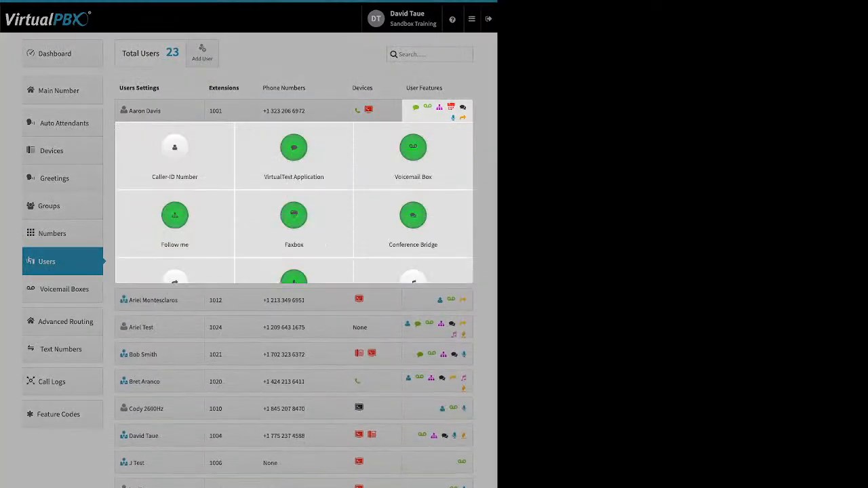
{"action": "left_click", "coordinate": [175, 216]}
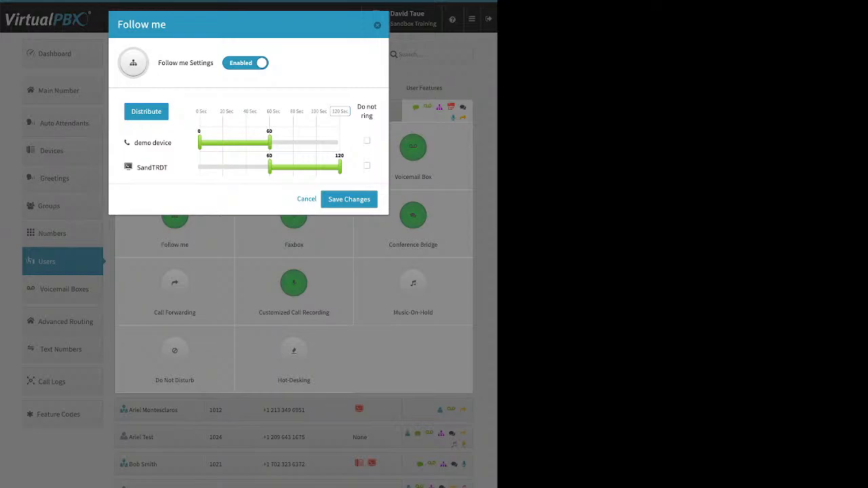
{"action": "left_click", "coordinate": [245, 63]}
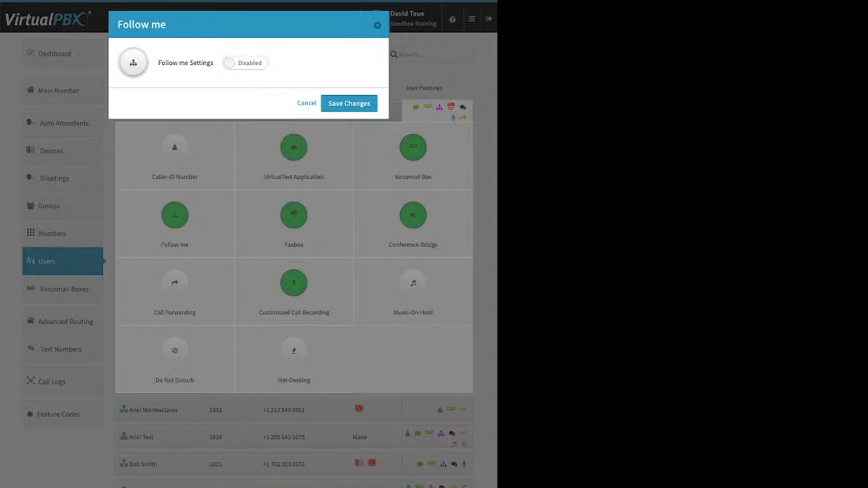
{"action": "left_click", "coordinate": [245, 63]}
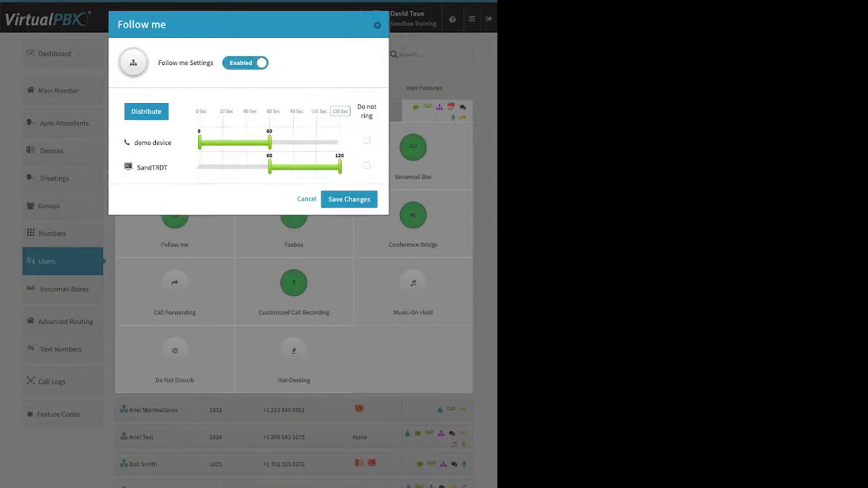
{"action": "left_click", "coordinate": [367, 140]}
{"action": "left_click", "coordinate": [367, 166]}
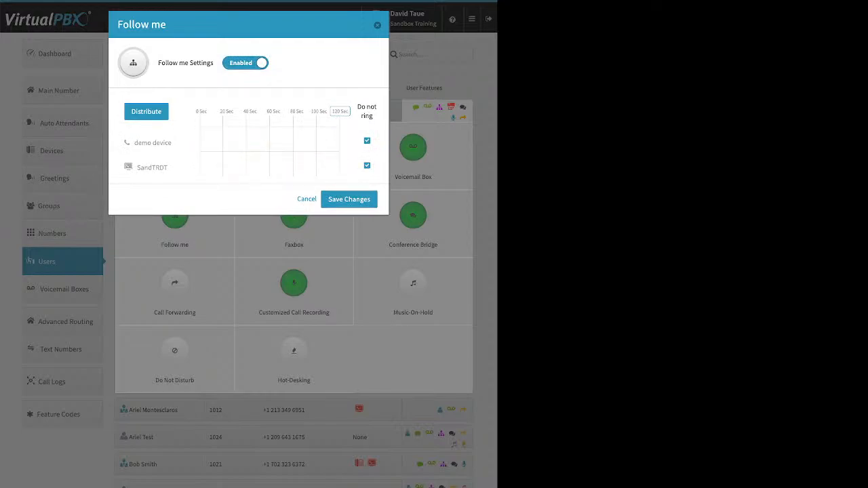
{"action": "left_click", "coordinate": [367, 166]}
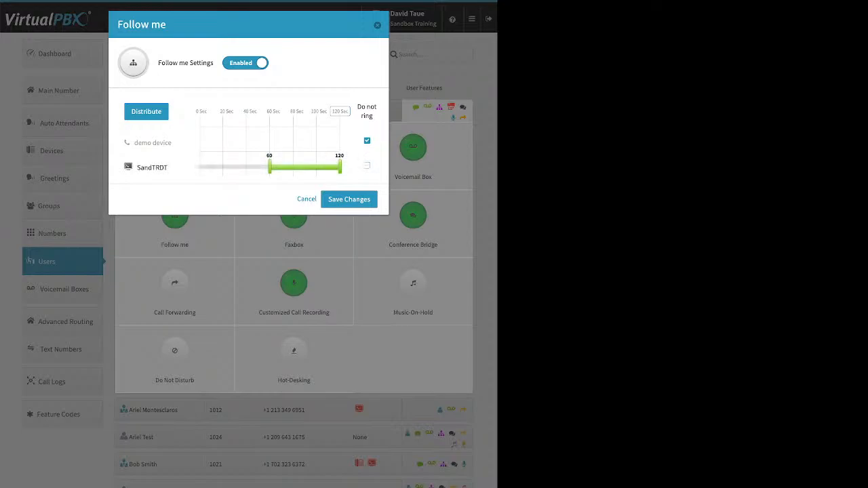
{"action": "left_click", "coordinate": [366, 140]}
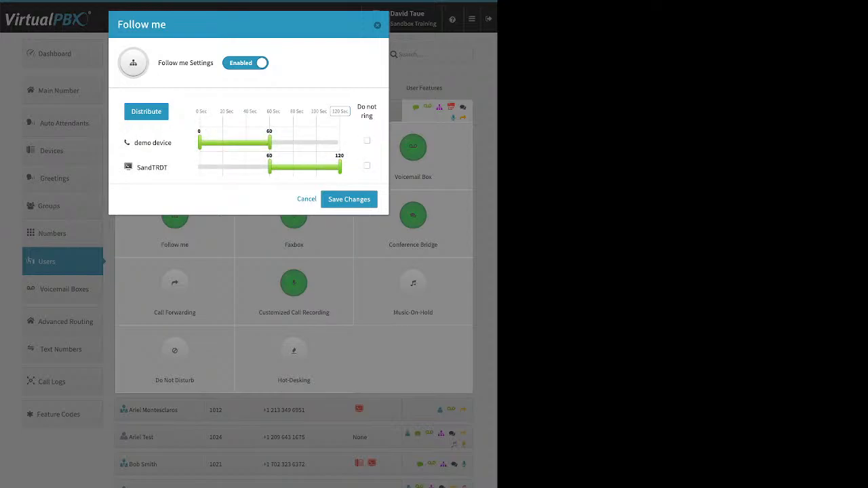
{"action": "left_click", "coordinate": [340, 111]}
Step: Put SandTRDT first ringing 0–74 seconds, set the demo device to 33–120 and not ringing, and save
{"action": "left_click_drag", "start_coordinate": [152, 167], "coordinate": [159, 135]}
{"action": "left_click", "coordinate": [147, 112]}
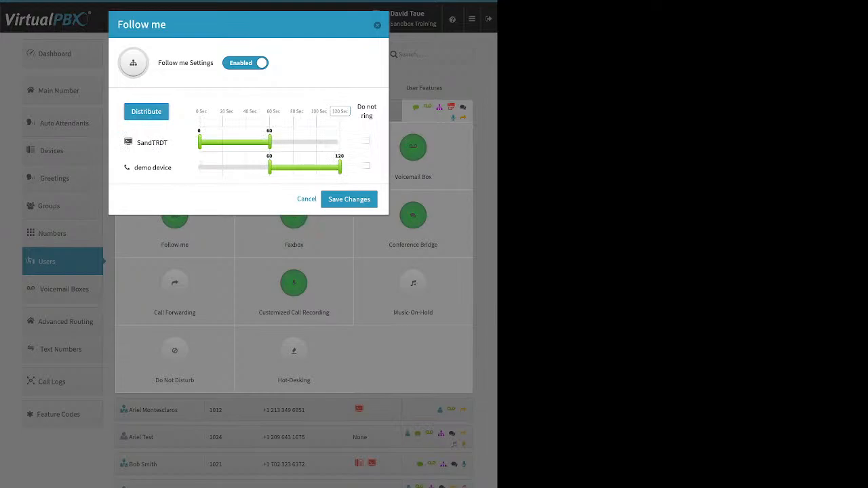
{"action": "left_click_drag", "start_coordinate": [270, 168], "coordinate": [238, 168]}
{"action": "left_click_drag", "start_coordinate": [270, 142], "coordinate": [286, 142]}
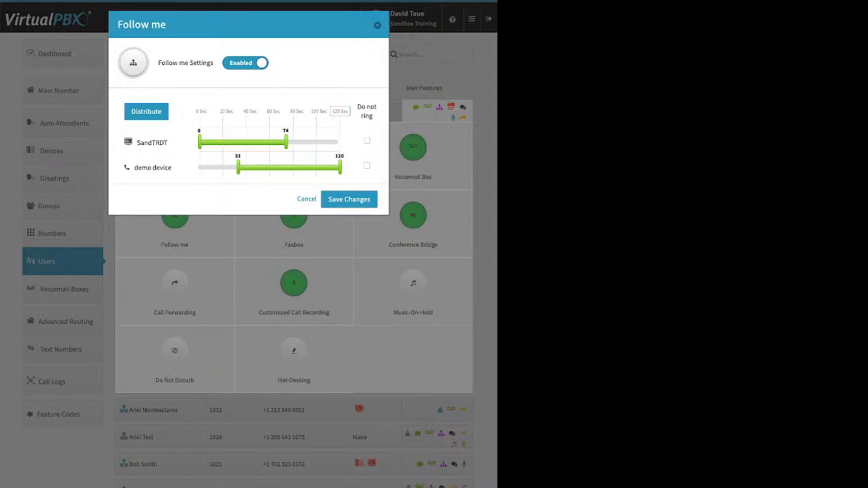
{"action": "left_click", "coordinate": [367, 165]}
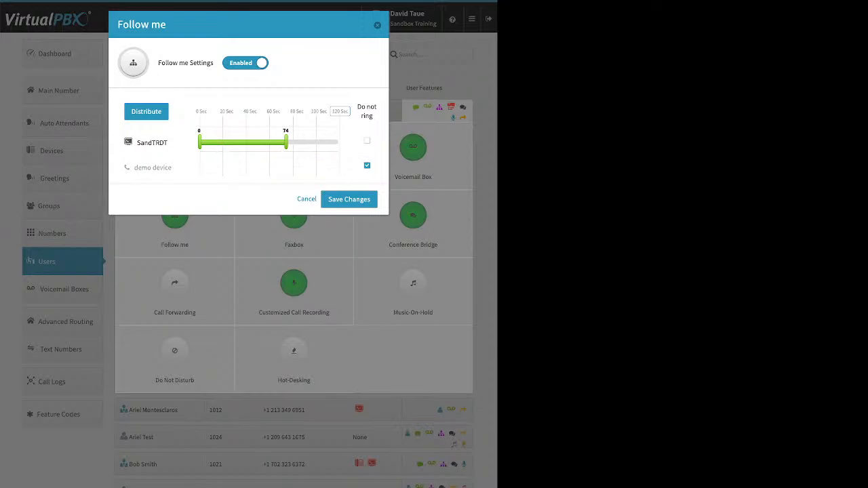
{"action": "left_click", "coordinate": [348, 199]}
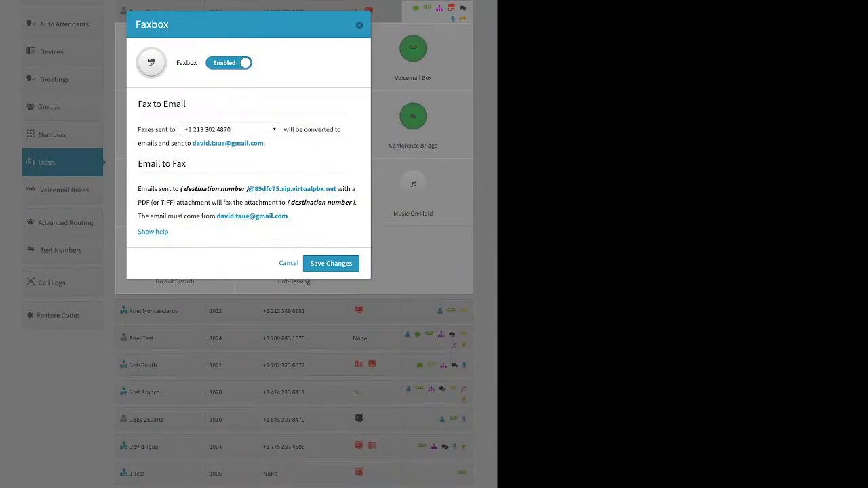
Step: Check the Faxbox fax number options and destination e-mail address, then close the Faxbox without changes
{"action": "left_click", "coordinate": [230, 130]}
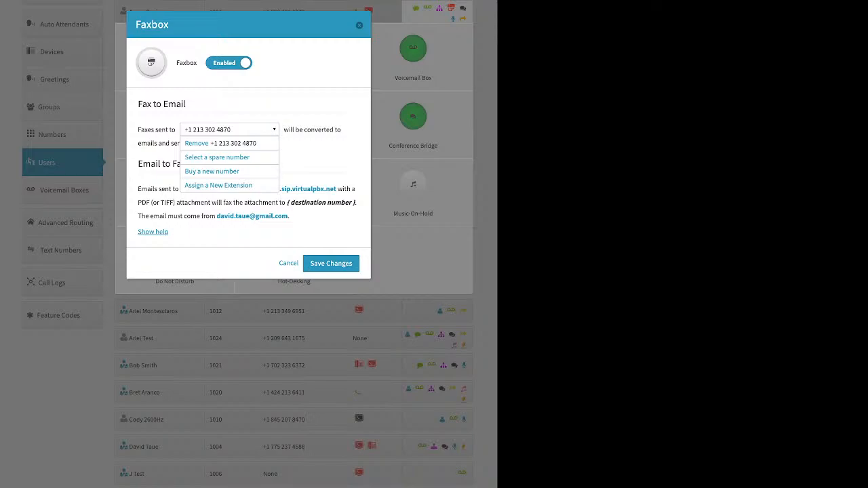
{"action": "key", "text": "Escape"}
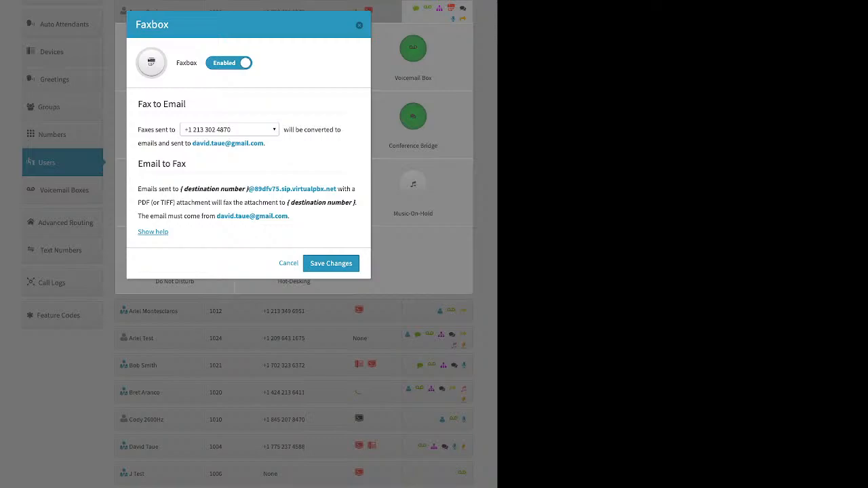
{"action": "left_click", "coordinate": [229, 129]}
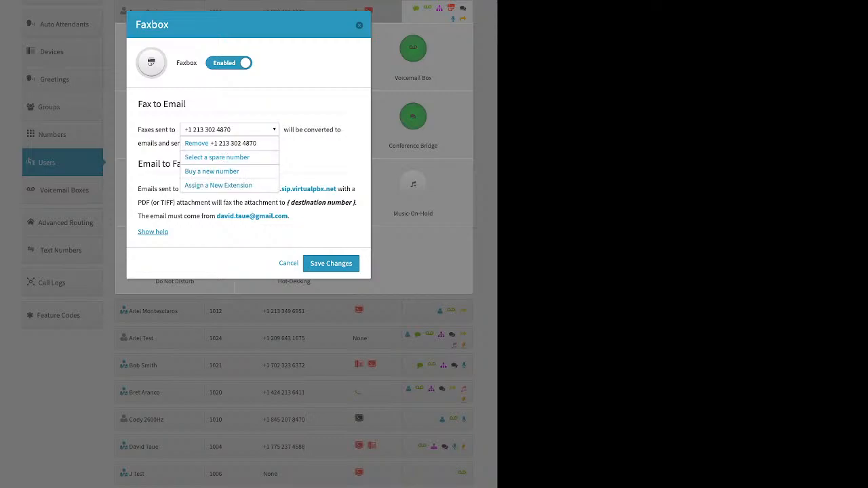
{"action": "left_click", "coordinate": [229, 129]}
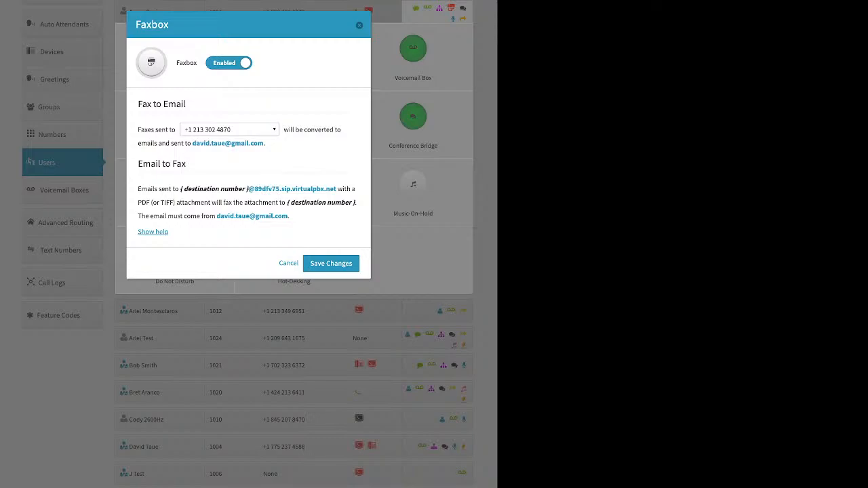
{"action": "left_click_drag", "start_coordinate": [265, 143], "coordinate": [193, 143]}
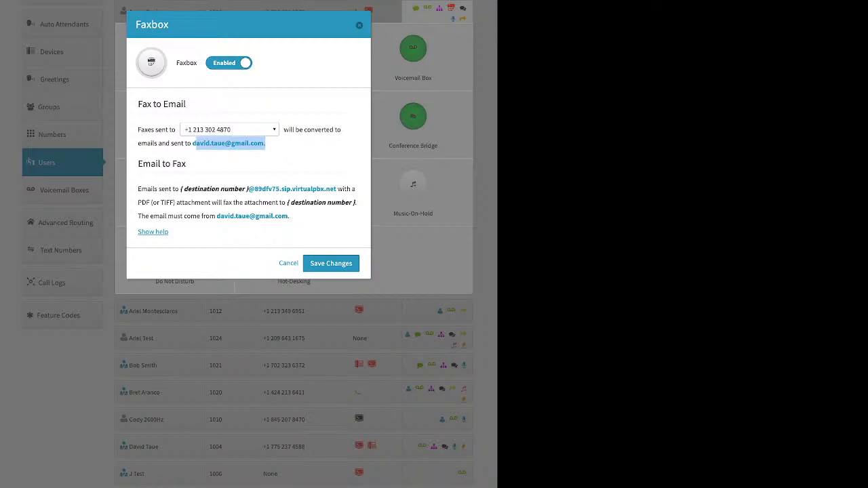
{"action": "left_click", "coordinate": [197, 143]}
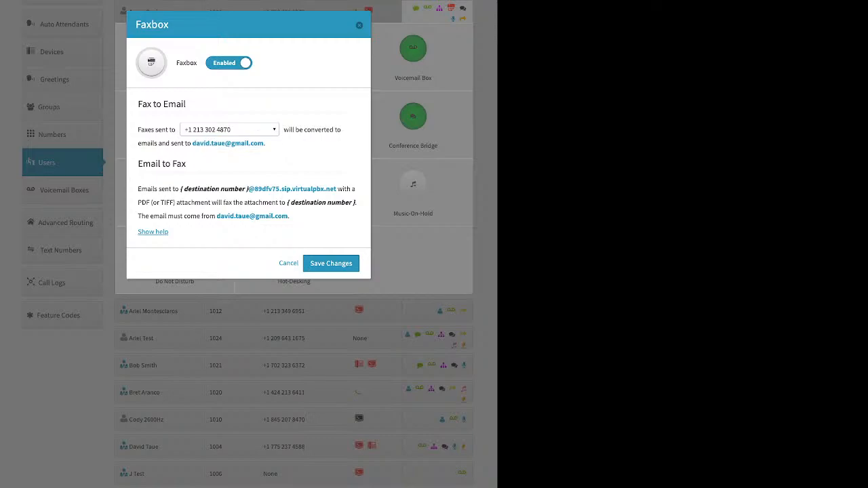
{"action": "left_click", "coordinate": [359, 25]}
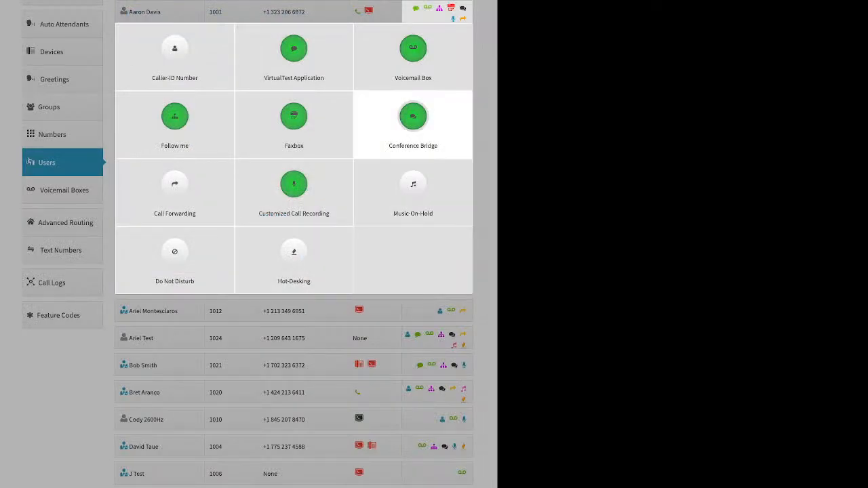
{"action": "left_click", "coordinate": [413, 116]}
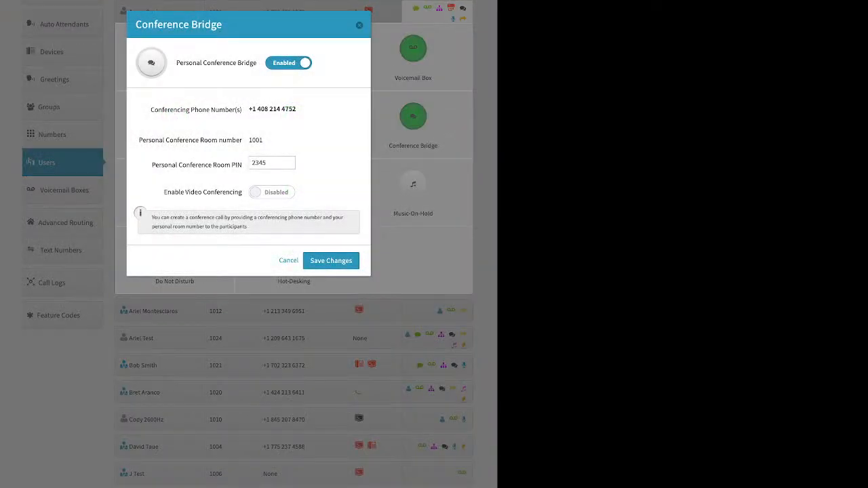
{"action": "left_click_drag", "start_coordinate": [152, 165], "coordinate": [243, 165]}
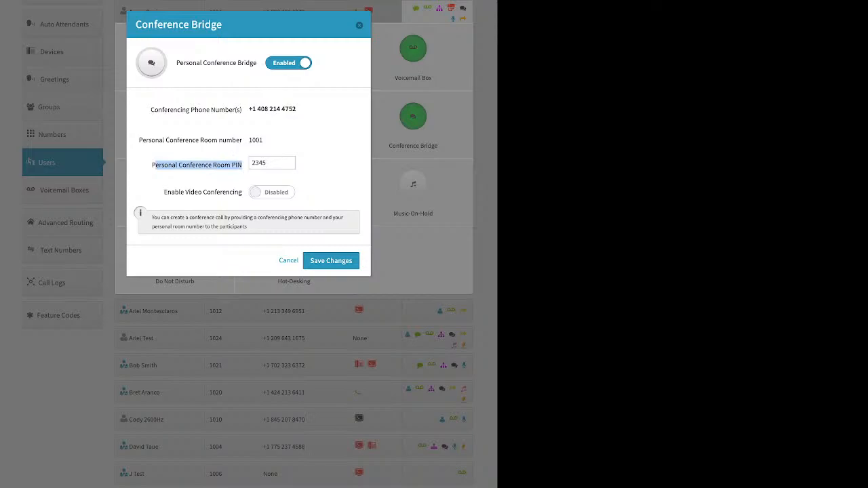
{"action": "left_click_drag", "start_coordinate": [163, 192], "coordinate": [243, 192]}
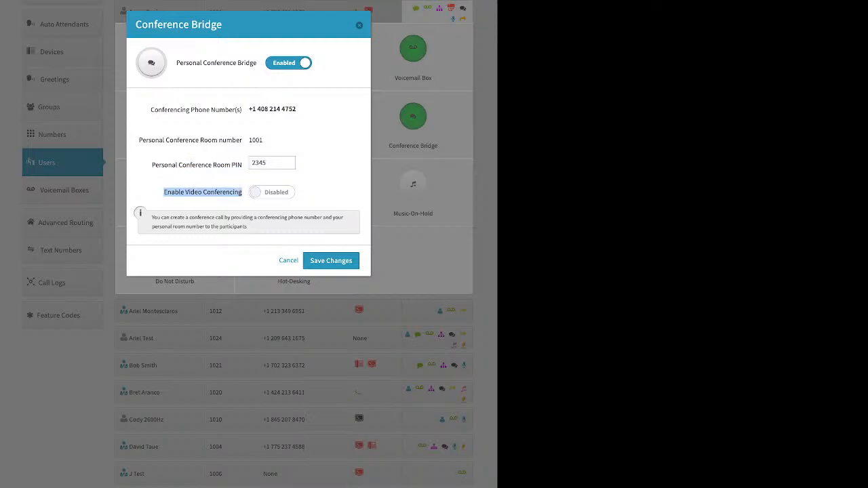
{"action": "left_click", "coordinate": [360, 25]}
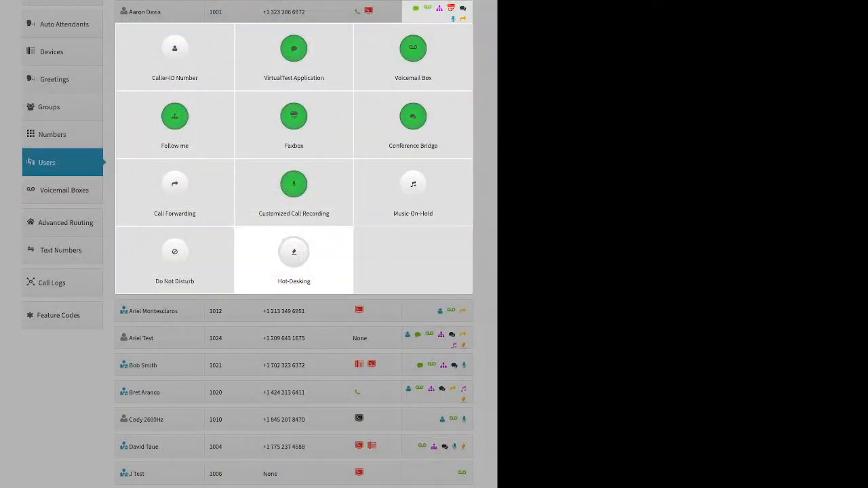
Step: Open extension 1001's Call Forwarding settings and highlight the This number label
{"action": "left_click", "coordinate": [174, 187]}
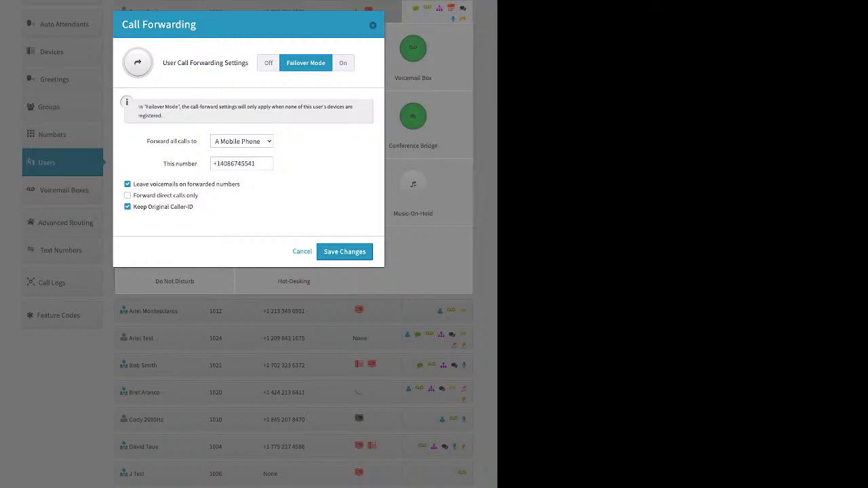
{"action": "left_click_drag", "start_coordinate": [163, 164], "coordinate": [195, 164]}
Step: Leave Call Forwarding unchanged and set Inbound and Outbound External recording to Account Default
{"action": "left_click", "coordinate": [302, 252]}
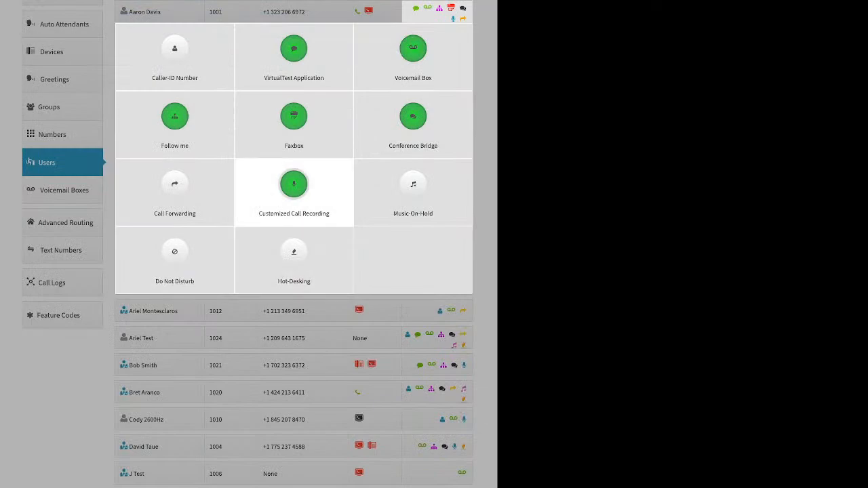
{"action": "left_click", "coordinate": [294, 190]}
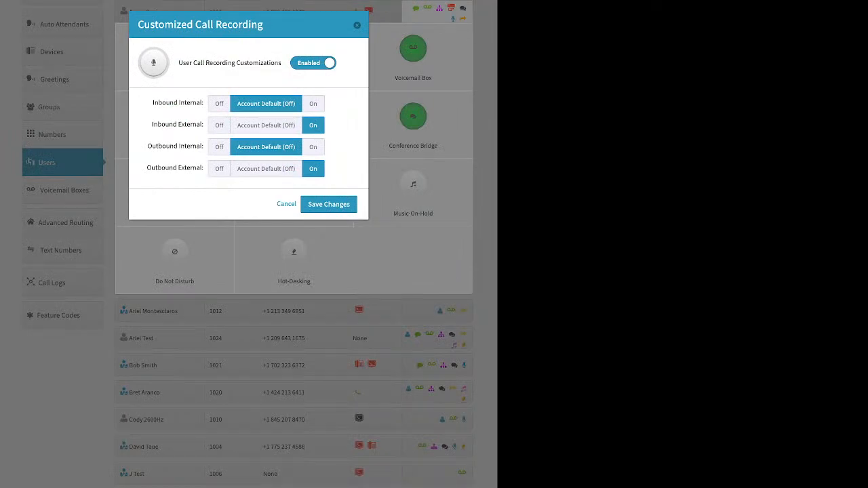
{"action": "left_click", "coordinate": [266, 125]}
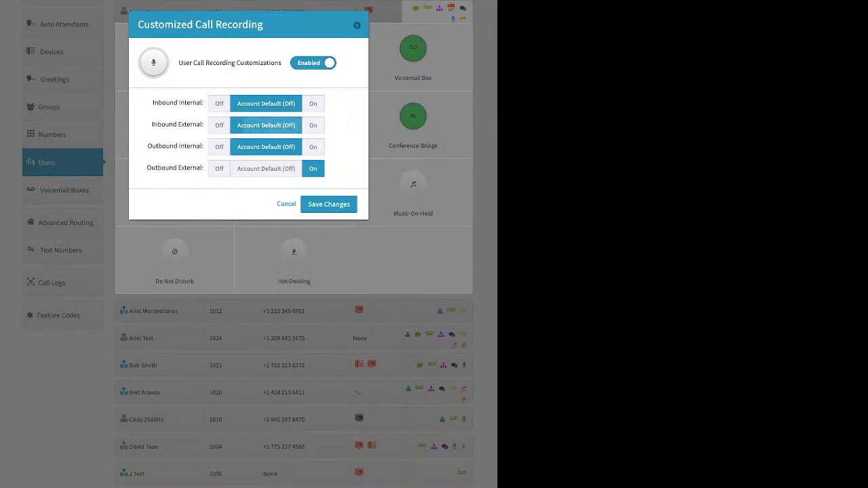
{"action": "left_click", "coordinate": [266, 169]}
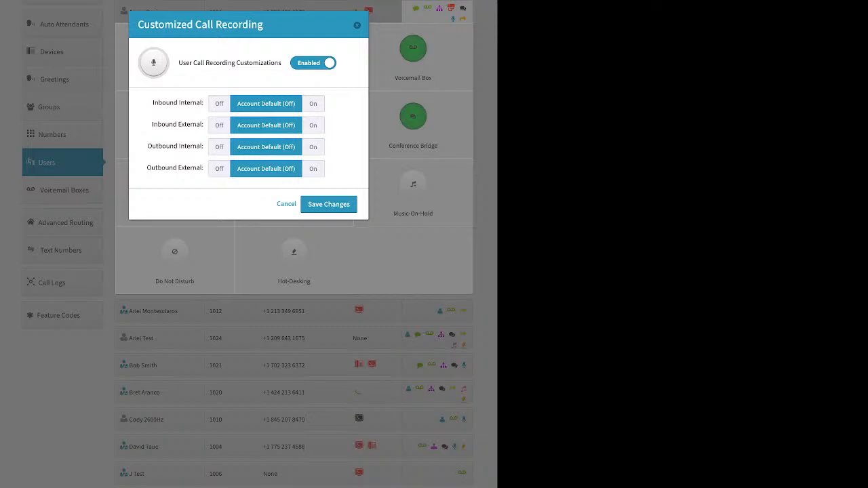
Step: Switch Inbound and Outbound External recording back to On and save the recording settings
{"action": "left_click_drag", "start_coordinate": [153, 102], "coordinate": [192, 102]}
{"action": "left_click_drag", "start_coordinate": [152, 124], "coordinate": [204, 124]}
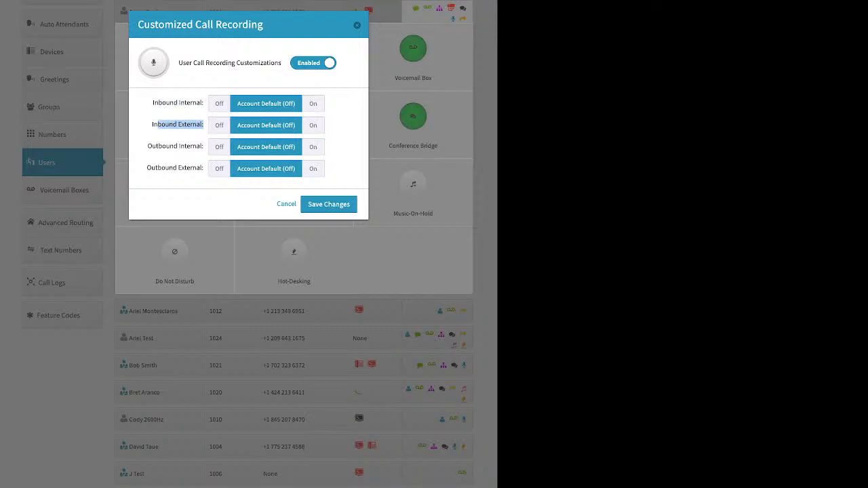
{"action": "left_click", "coordinate": [313, 125]}
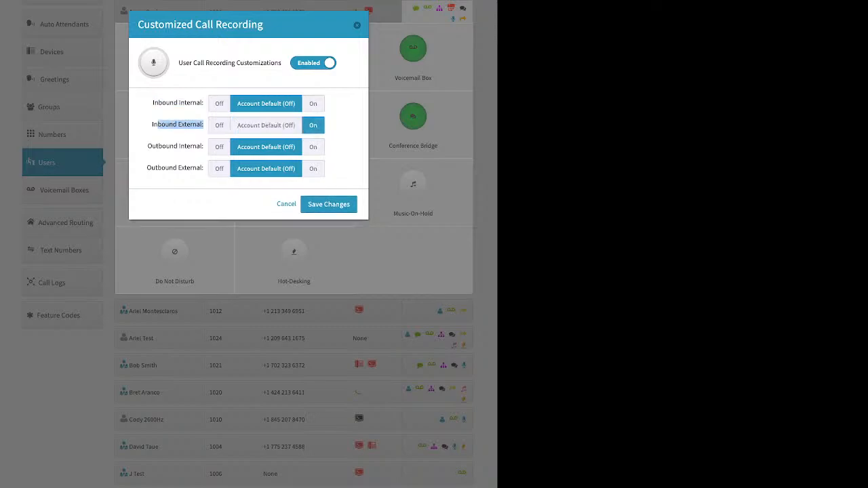
{"action": "left_click_drag", "start_coordinate": [148, 146], "coordinate": [187, 146]}
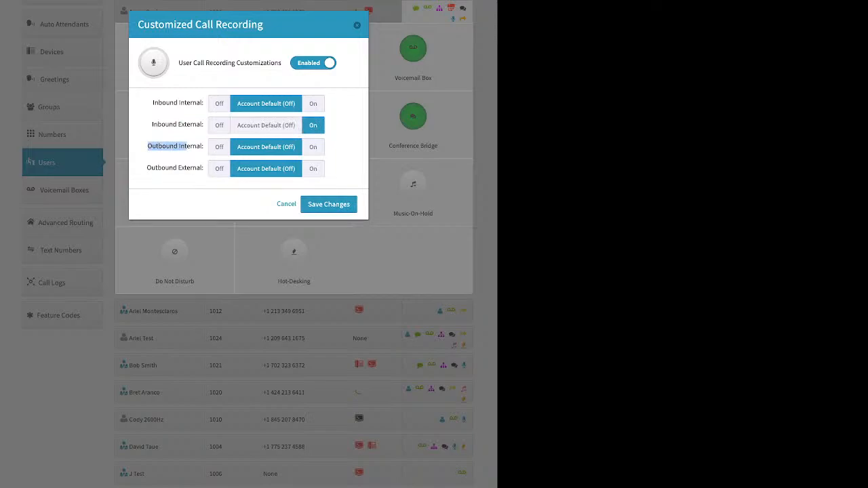
{"action": "left_click", "coordinate": [149, 167]}
{"action": "left_click", "coordinate": [313, 168]}
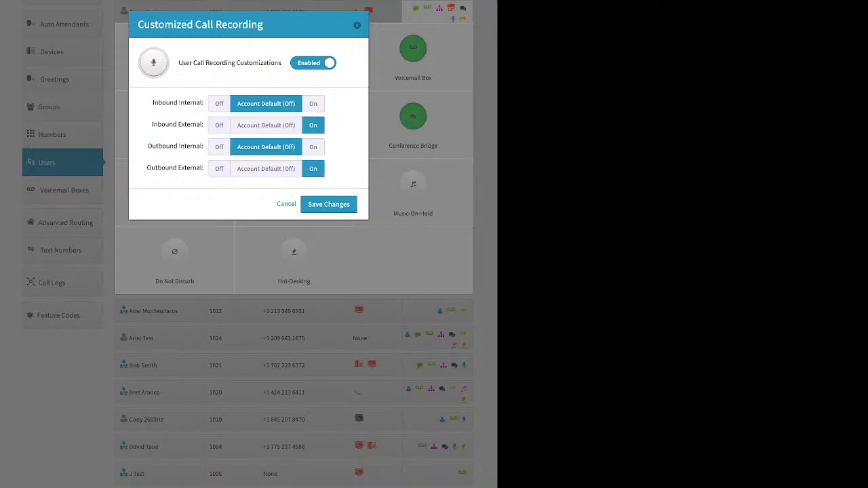
{"action": "left_click", "coordinate": [328, 204]}
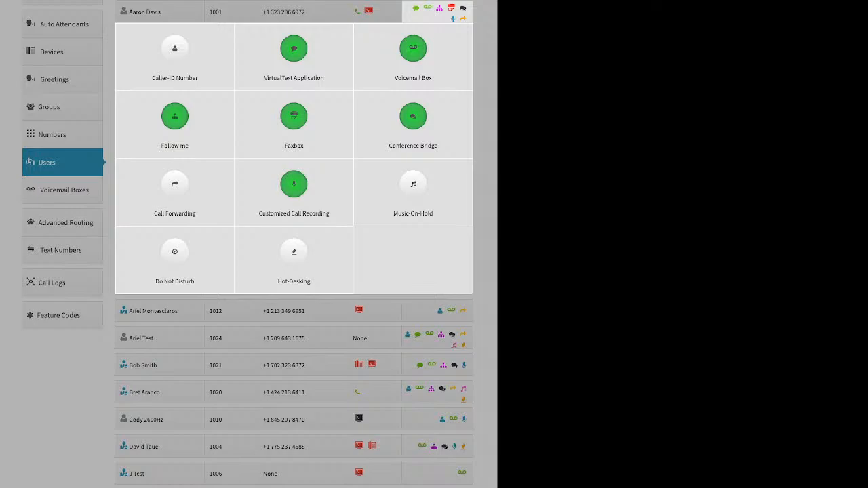
{"action": "left_click", "coordinate": [413, 190]}
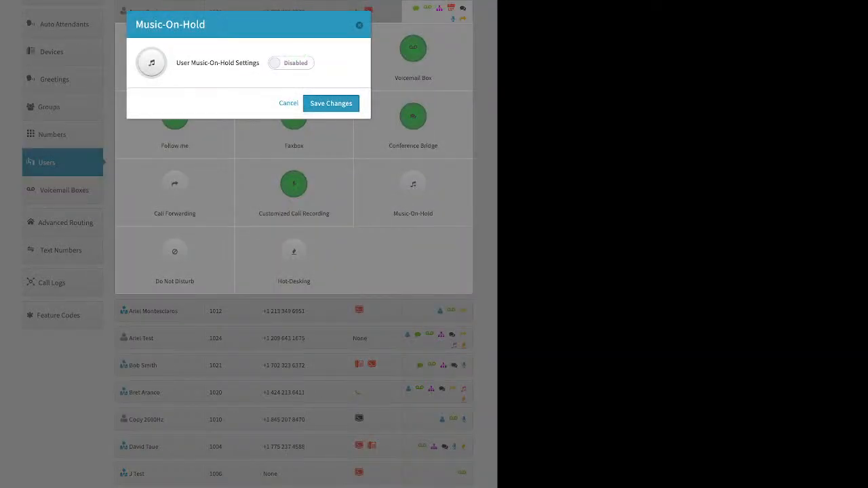
{"action": "left_click", "coordinate": [291, 63]}
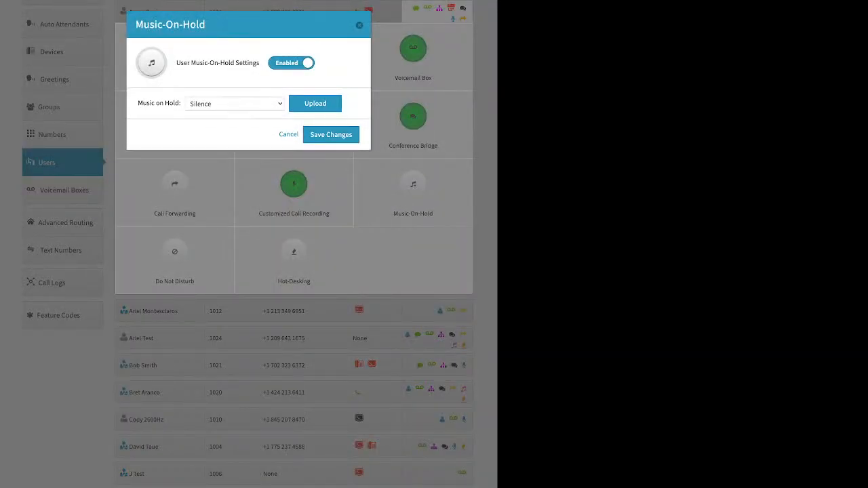
{"action": "left_click", "coordinate": [314, 103]}
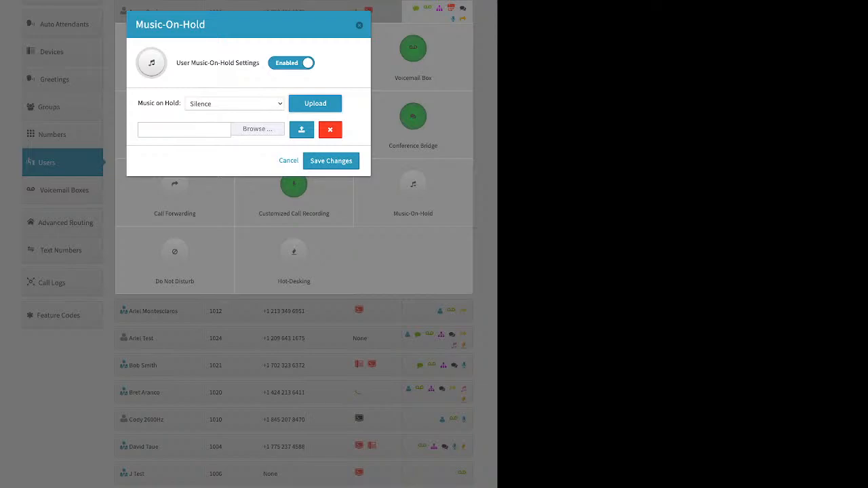
{"action": "left_click", "coordinate": [360, 25]}
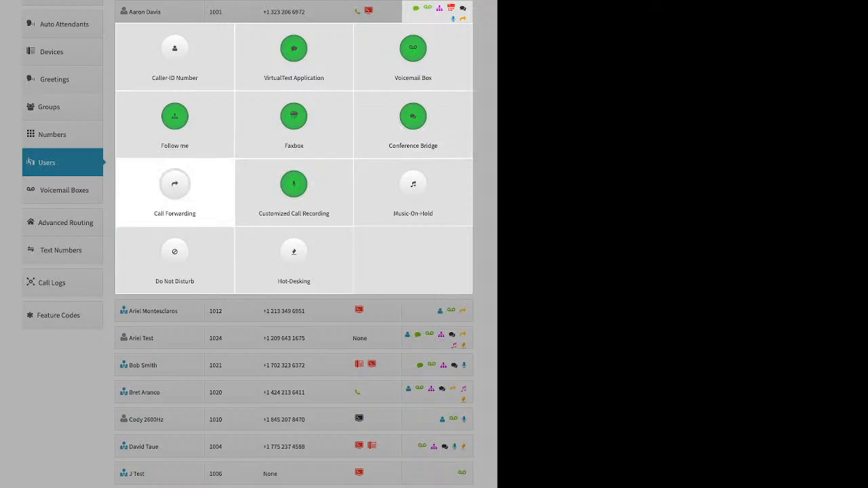
{"action": "left_click", "coordinate": [175, 257]}
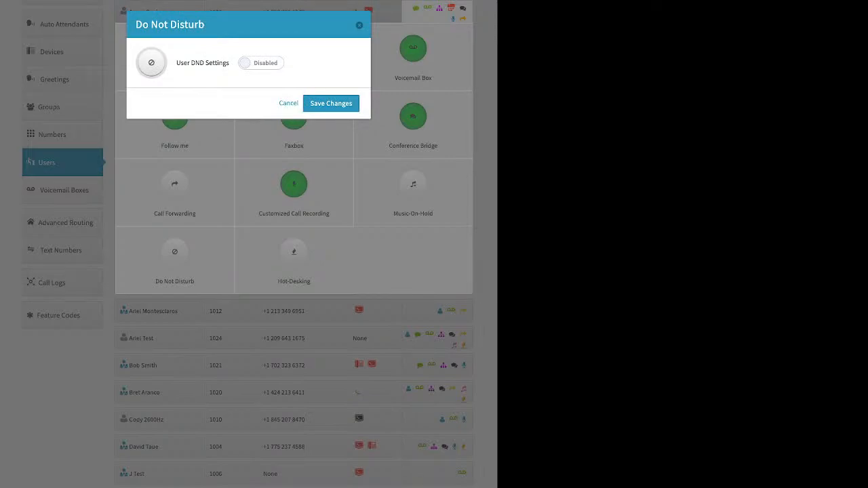
{"action": "left_click", "coordinate": [360, 25]}
{"action": "left_click", "coordinate": [294, 258]}
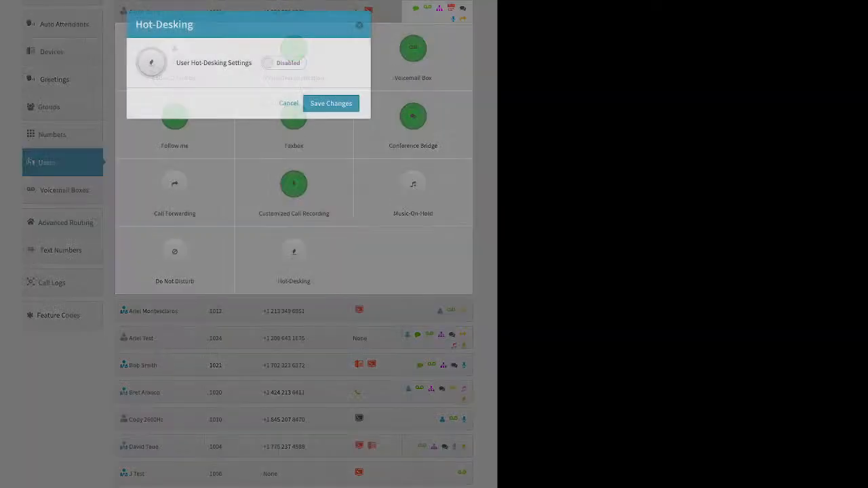
{"action": "left_click", "coordinate": [283, 63]}
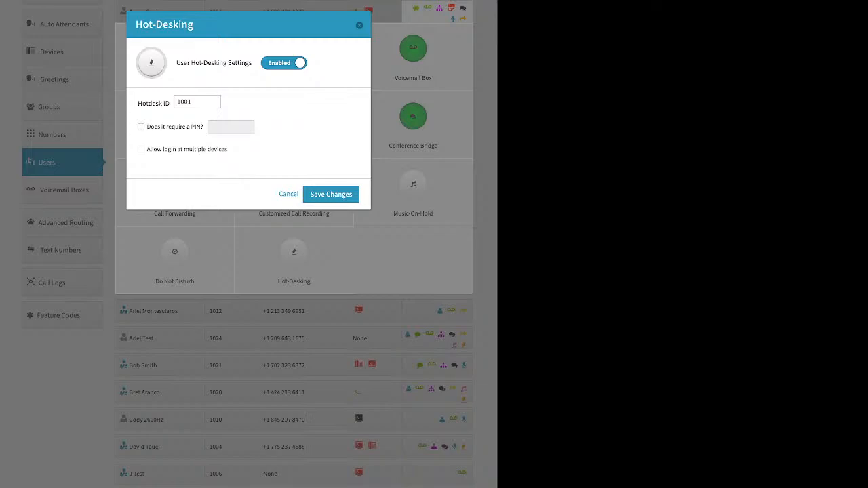
{"action": "left_click", "coordinate": [288, 194]}
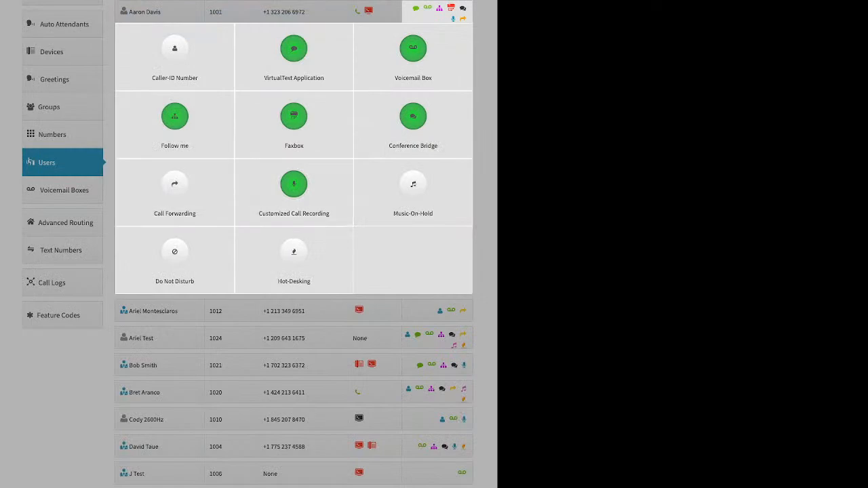
Step: Collapse the user and go to the Voicemail Boxes list, marking voicemail box 111's row
{"action": "key", "text": "Escape"}
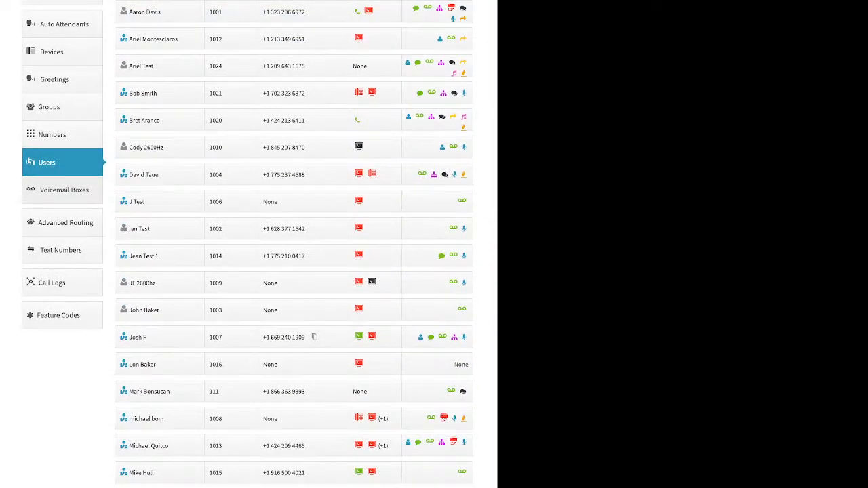
{"action": "left_click", "coordinate": [64, 190]}
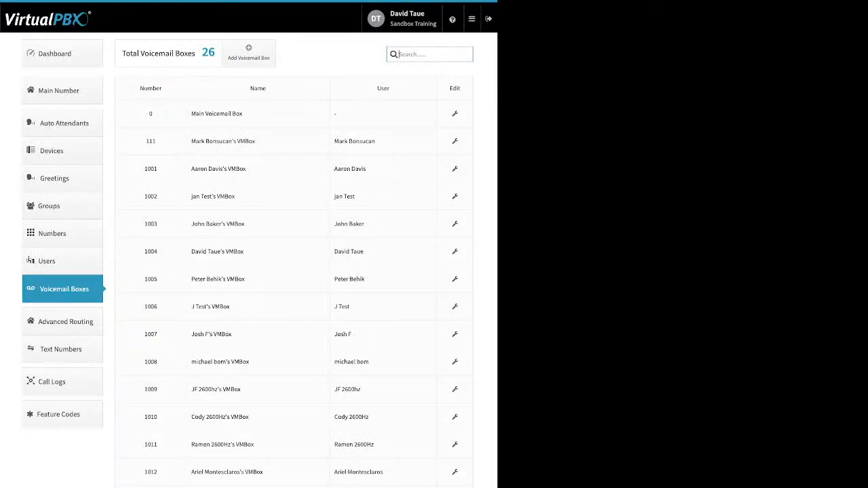
{"action": "left_click_drag", "start_coordinate": [189, 140], "coordinate": [376, 141]}
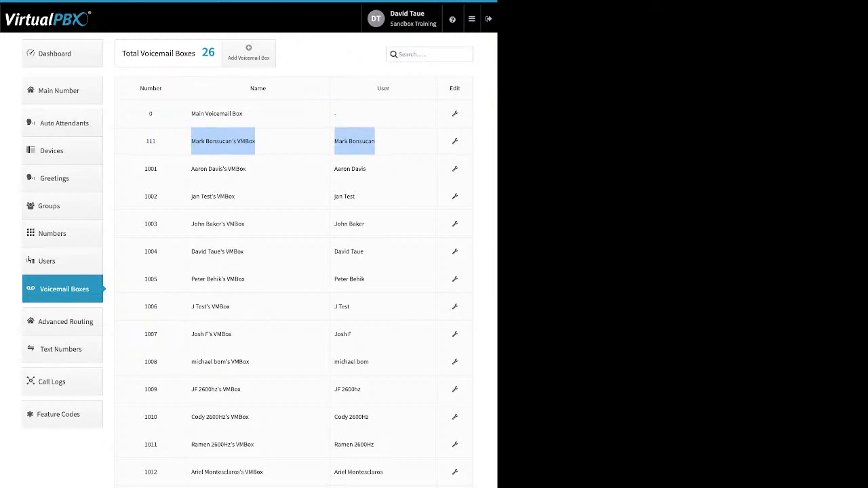
Step: Open the Add Voicemail Box form, review its Name, Voicemail Number and PIN fields, then dismiss it
{"action": "left_click", "coordinate": [248, 53]}
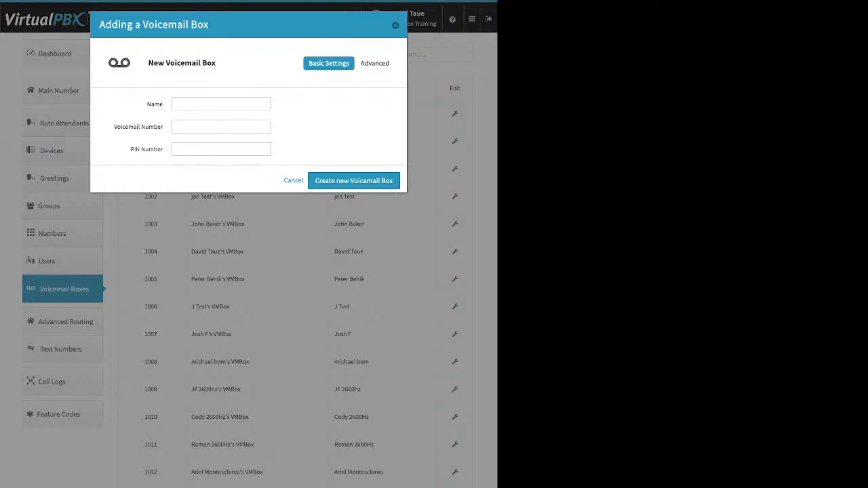
{"action": "left_click_drag", "start_coordinate": [151, 104], "coordinate": [163, 104]}
{"action": "left_click_drag", "start_coordinate": [114, 127], "coordinate": [163, 127]}
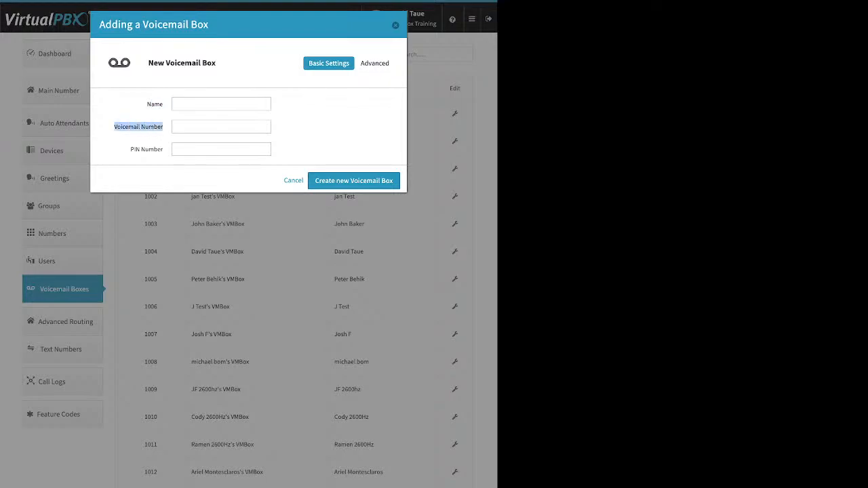
{"action": "left_click_drag", "start_coordinate": [165, 149], "coordinate": [154, 150]}
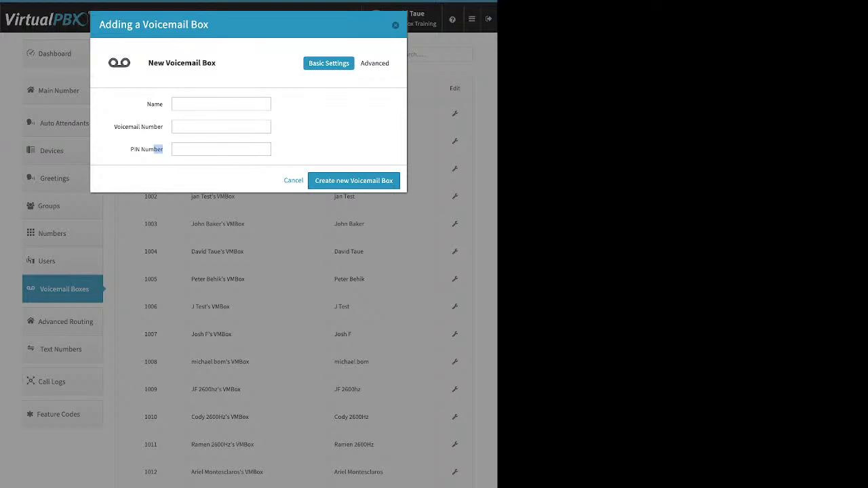
{"action": "key", "text": "Escape"}
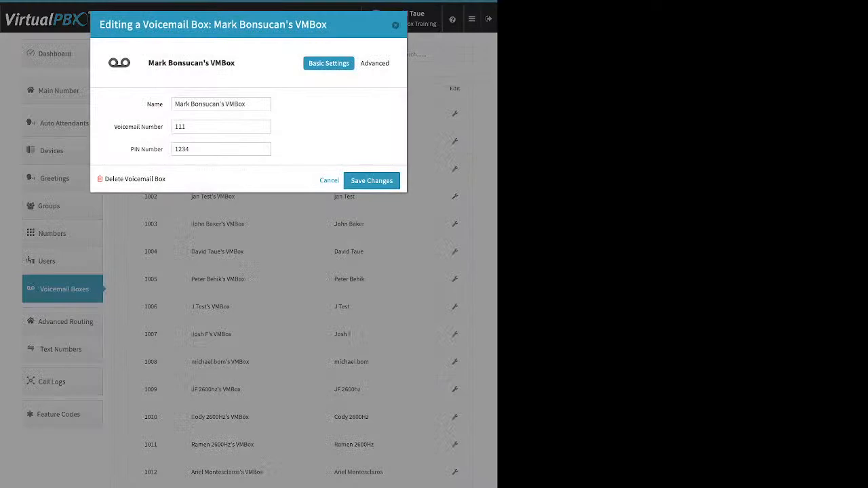
Step: Point out box 111's number and PIN, then switch to its Greeting Media section
{"action": "left_click_drag", "start_coordinate": [114, 127], "coordinate": [163, 149]}
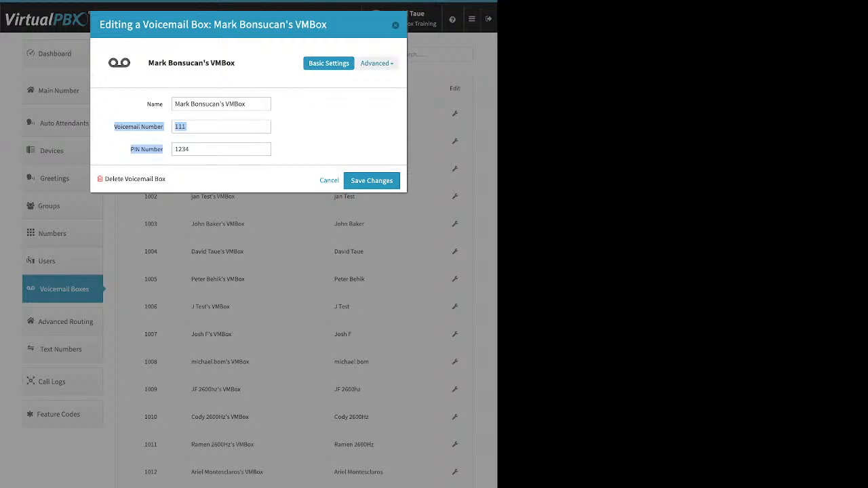
{"action": "left_click", "coordinate": [377, 63]}
{"action": "left_click", "coordinate": [370, 104]}
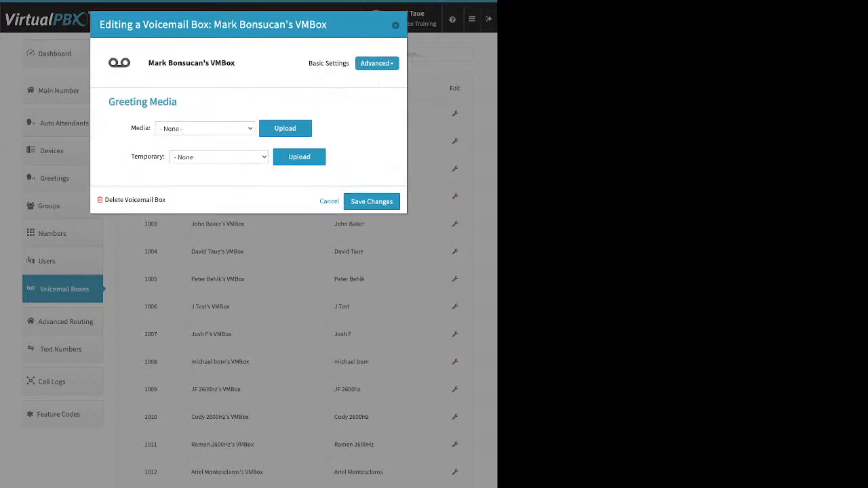
Step: Start a greeting upload, cancel it, and point out the empty Media and Temporary greeting fields
{"action": "left_click", "coordinate": [285, 128]}
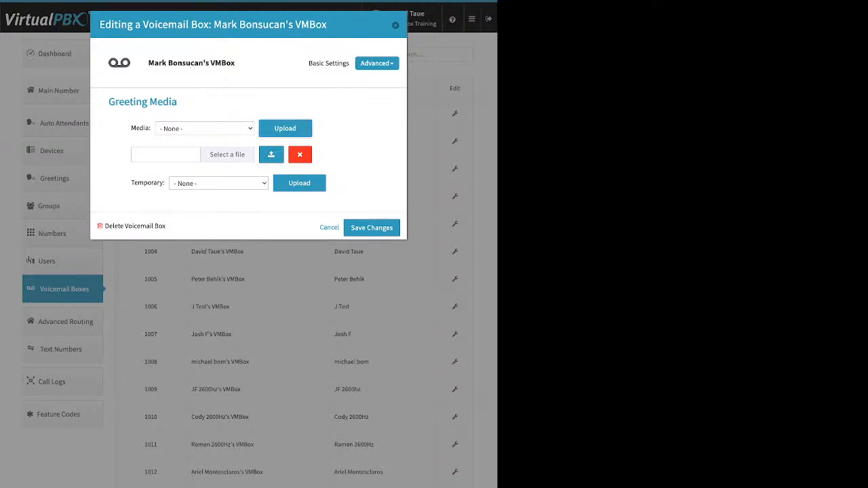
{"action": "left_click", "coordinate": [300, 155]}
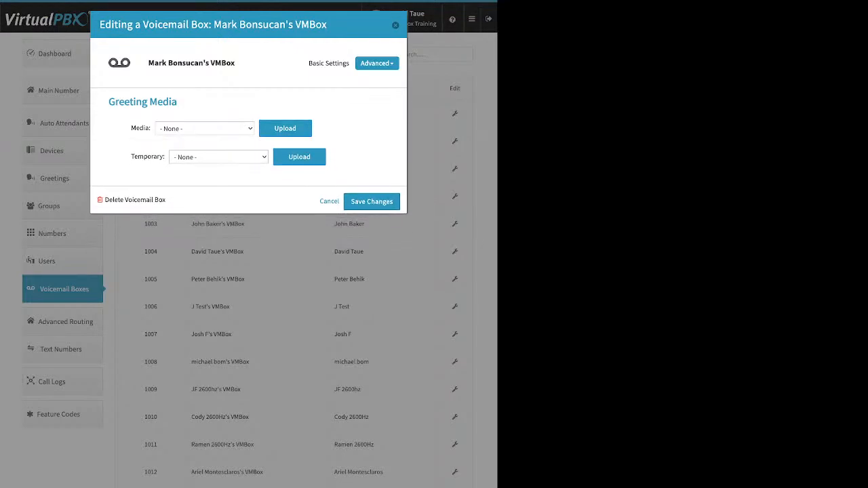
{"action": "left_click_drag", "start_coordinate": [131, 128], "coordinate": [145, 128]}
{"action": "left_click_drag", "start_coordinate": [131, 156], "coordinate": [156, 157]}
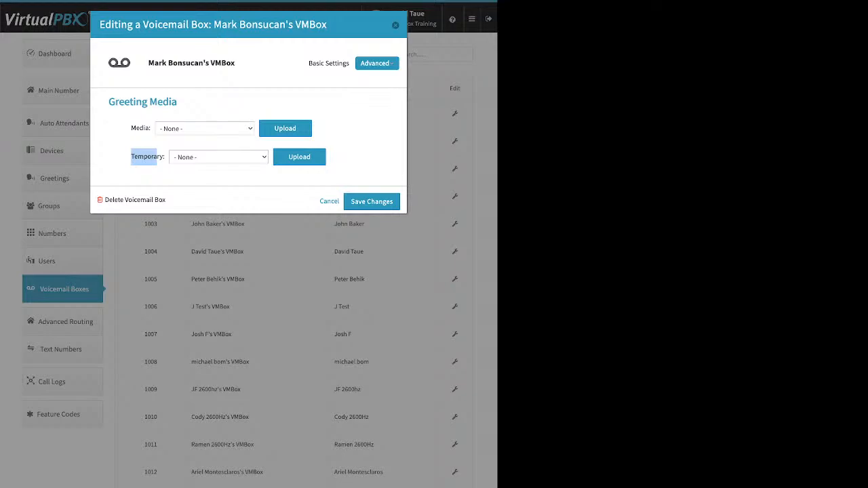
Step: Show box 111's Recipients section and add an empty notification address field
{"action": "left_click", "coordinate": [377, 63]}
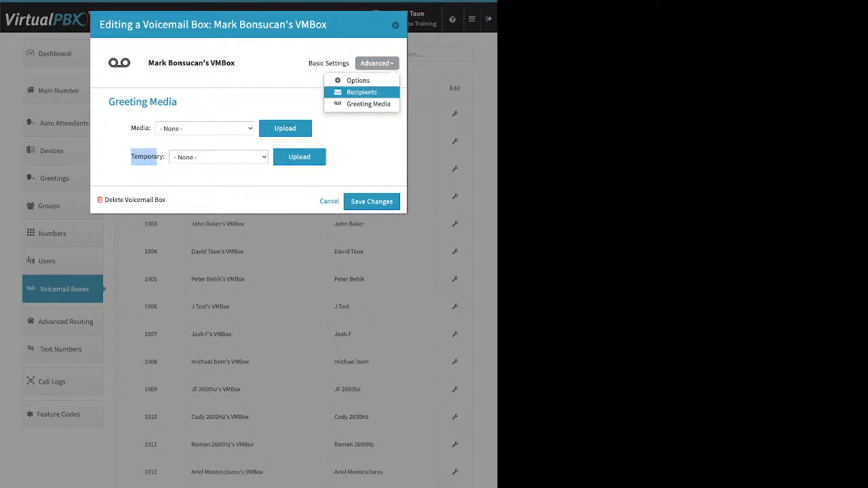
{"action": "left_click", "coordinate": [362, 92]}
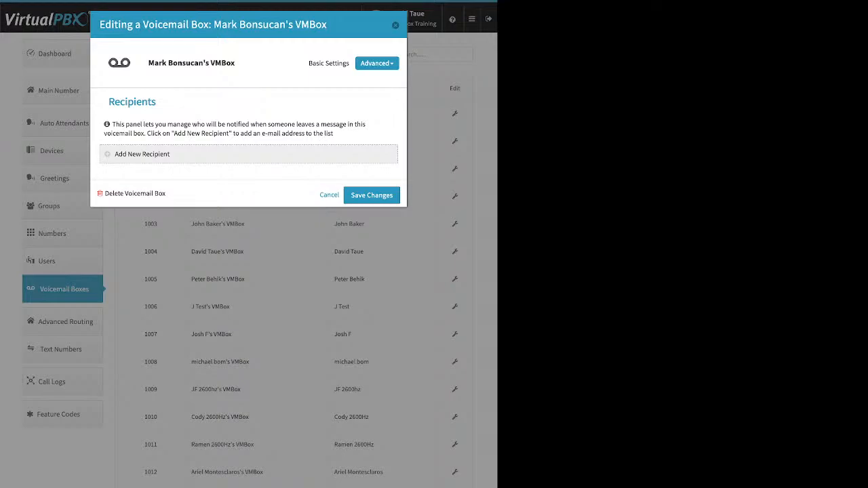
{"action": "left_click", "coordinate": [142, 155]}
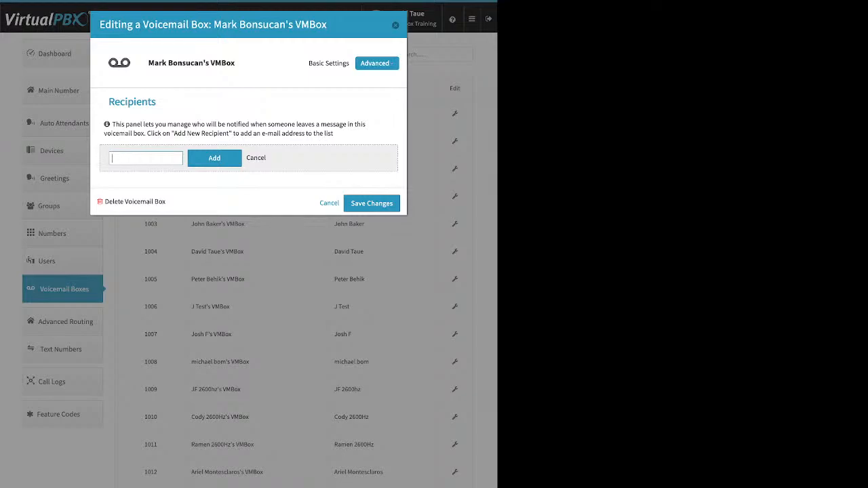
{"action": "left_click", "coordinate": [377, 63]}
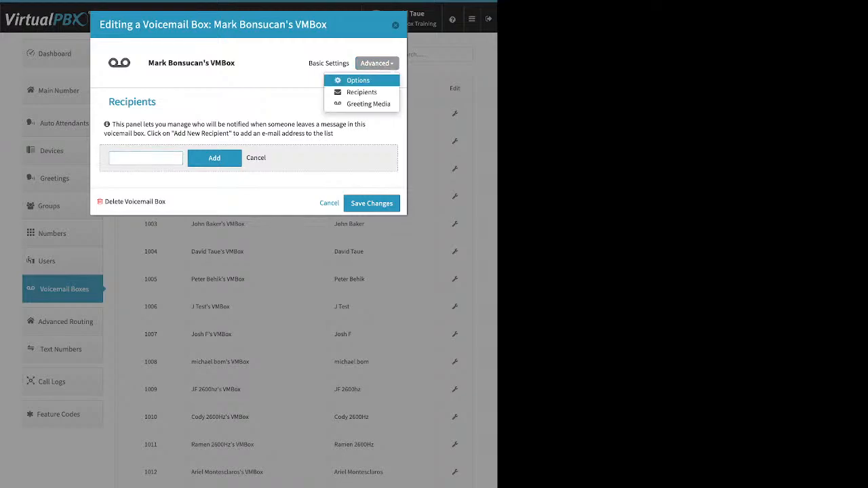
Step: Show box 111's Options, pointing out Already Setup? and Attach messages to e-mail
{"action": "left_click", "coordinate": [358, 80]}
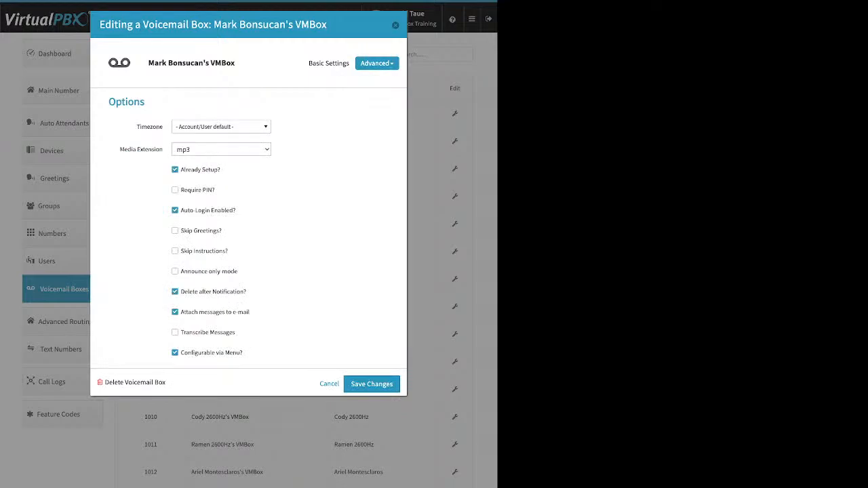
{"action": "left_click_drag", "start_coordinate": [220, 170], "coordinate": [183, 169]}
{"action": "left_click_drag", "start_coordinate": [180, 312], "coordinate": [244, 312]}
Step: Toggle Announce only mode on and back off, then save box 111's settings
{"action": "left_click", "coordinate": [175, 271]}
{"action": "left_click", "coordinate": [175, 271]}
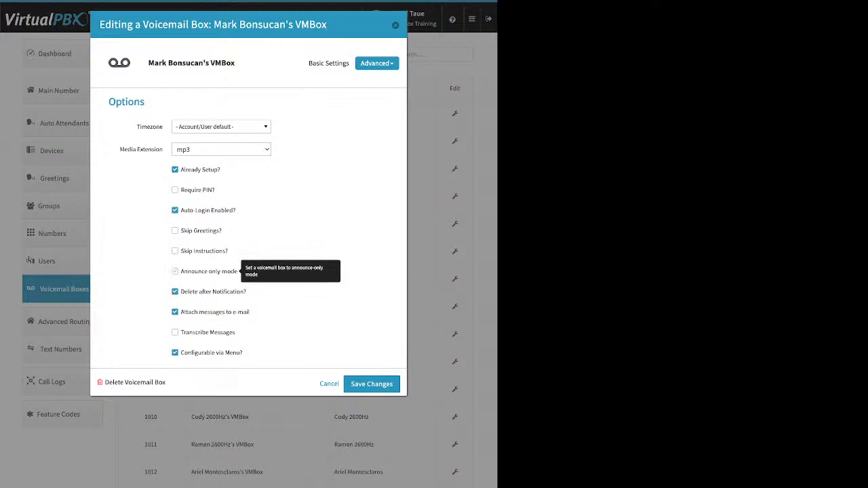
{"action": "left_click_drag", "start_coordinate": [246, 291], "coordinate": [223, 292]}
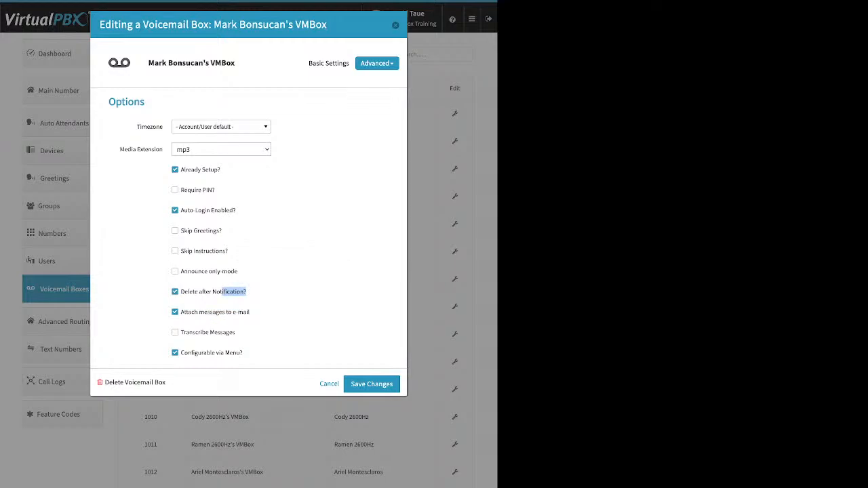
{"action": "left_click", "coordinate": [372, 383]}
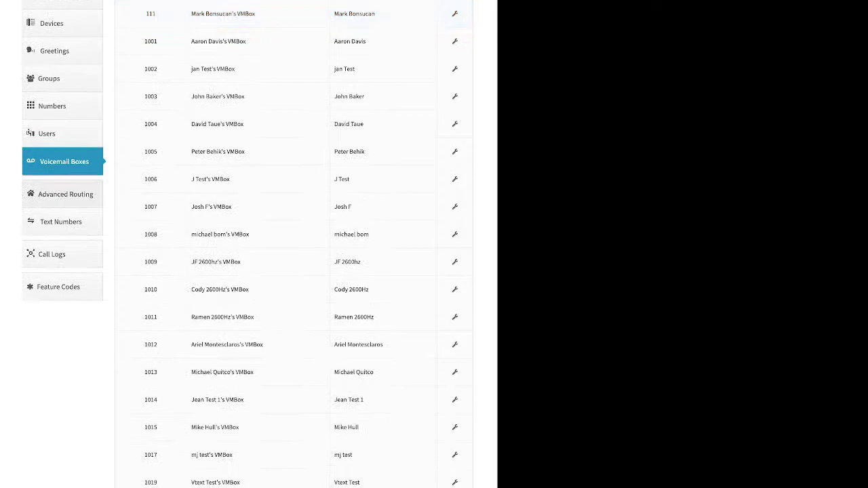
Step: On Advanced Routing, disable Direct Inward System Access with confirmation, then re-enable it
{"action": "left_click", "coordinate": [65, 195]}
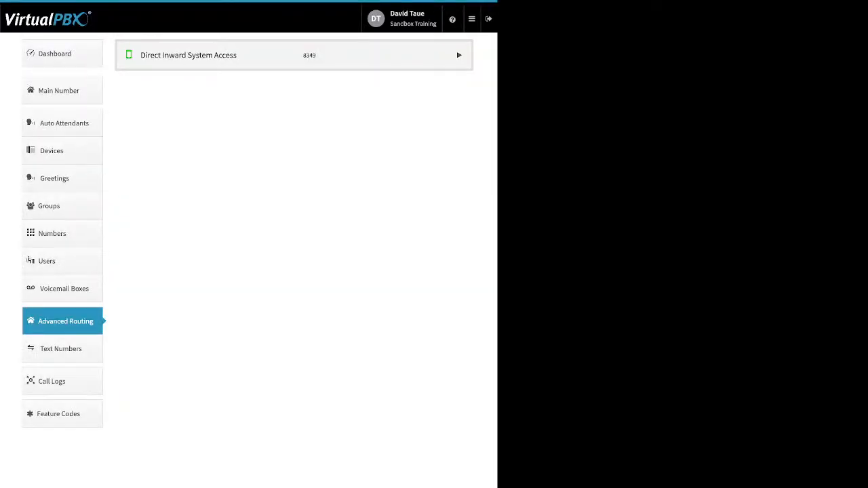
{"action": "left_click", "coordinate": [460, 55]}
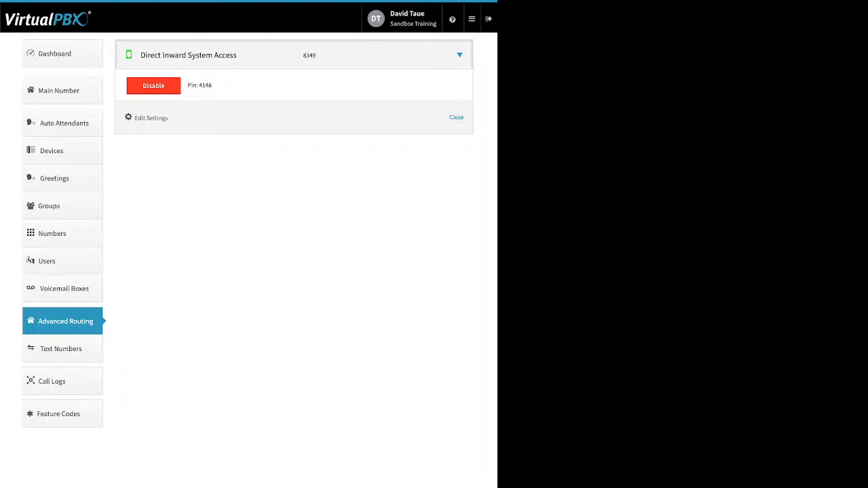
{"action": "left_click", "coordinate": [153, 85]}
{"action": "key", "text": "Return"}
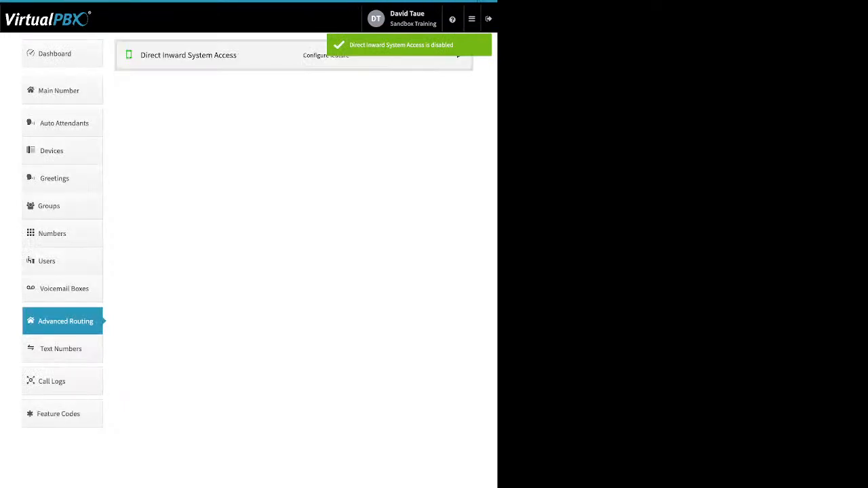
{"action": "left_click", "coordinate": [153, 87]}
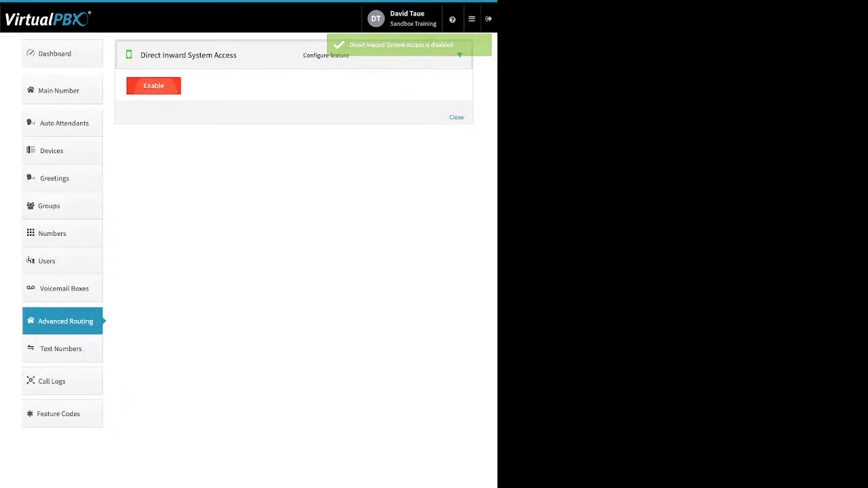
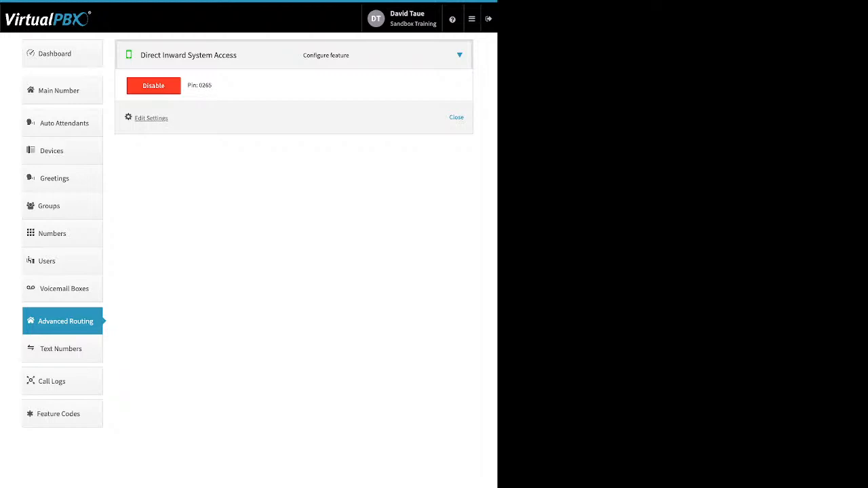
Step: Change the Direct Inward System Access extension from 1028 to 6296 and save it
{"action": "left_click_drag", "start_coordinate": [169, 118], "coordinate": [135, 119]}
{"action": "left_click", "coordinate": [150, 118]}
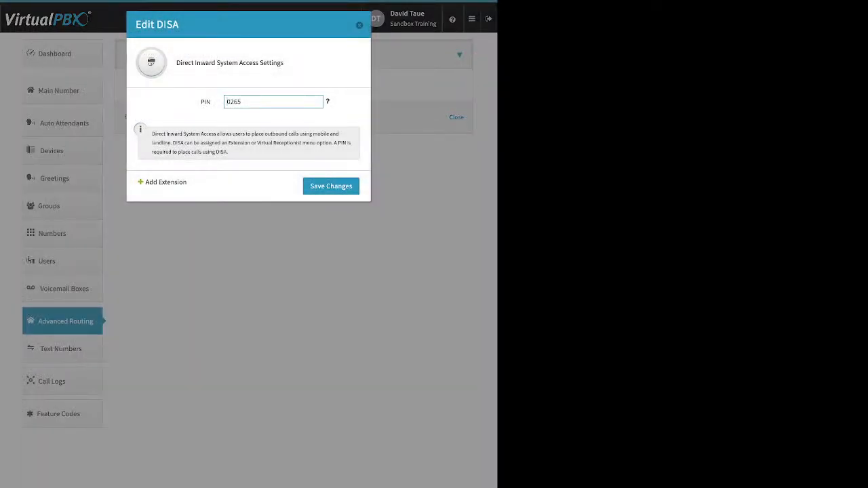
{"action": "left_click_drag", "start_coordinate": [187, 183], "coordinate": [153, 182]}
{"action": "left_click", "coordinate": [154, 182]}
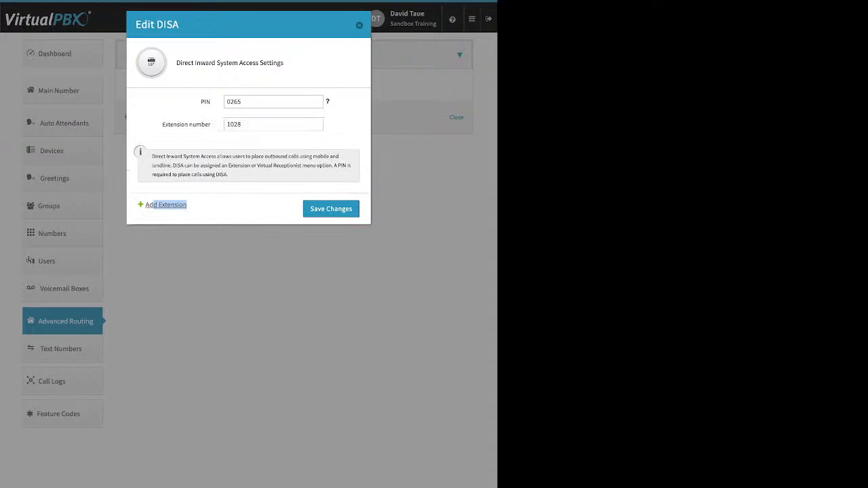
{"action": "left_click_drag", "start_coordinate": [243, 125], "coordinate": [226, 124]}
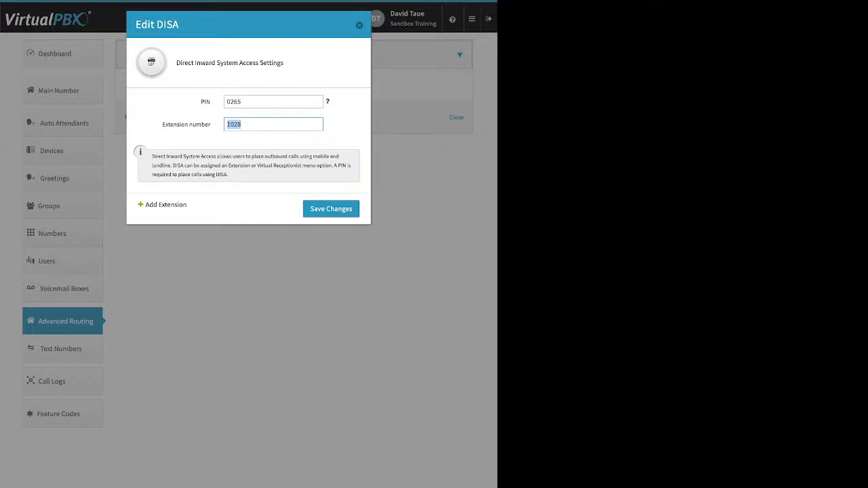
{"action": "type", "text": "6296"}
{"action": "key", "text": "Return"}
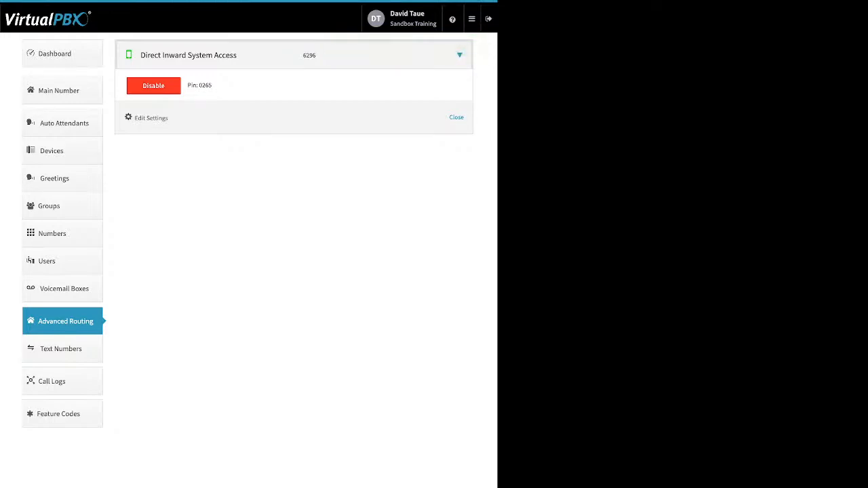
Step: Go to the Call Logs page from the left sidebar
{"action": "left_click_drag", "start_coordinate": [212, 86], "coordinate": [198, 86]}
{"action": "left_click", "coordinate": [62, 381]}
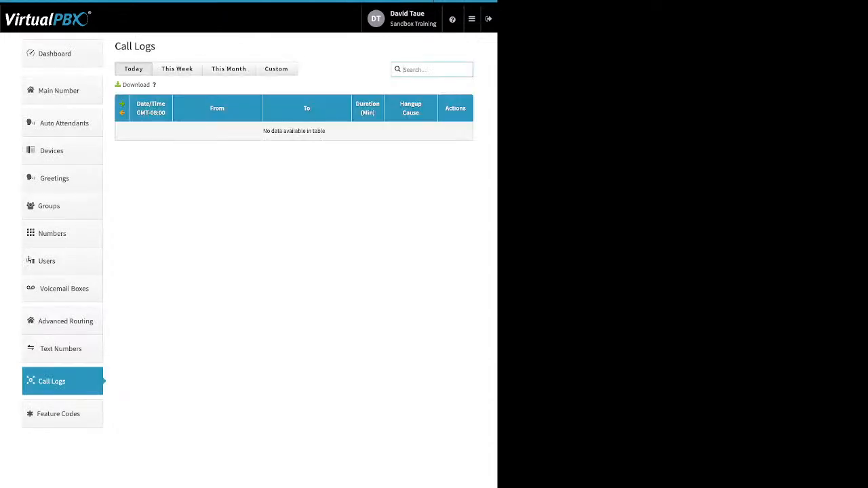
Step: List this month's calls and expand, then collapse, the 06:50:04 call's details
{"action": "left_click", "coordinate": [229, 69]}
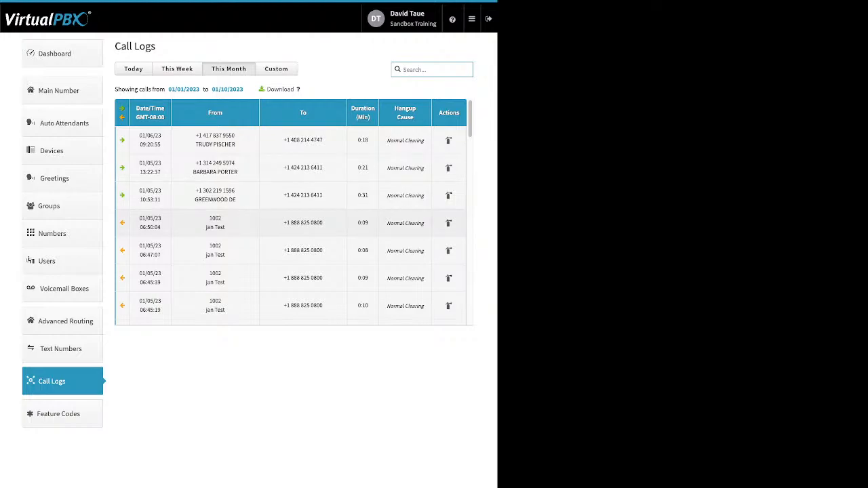
{"action": "left_click", "coordinate": [291, 224]}
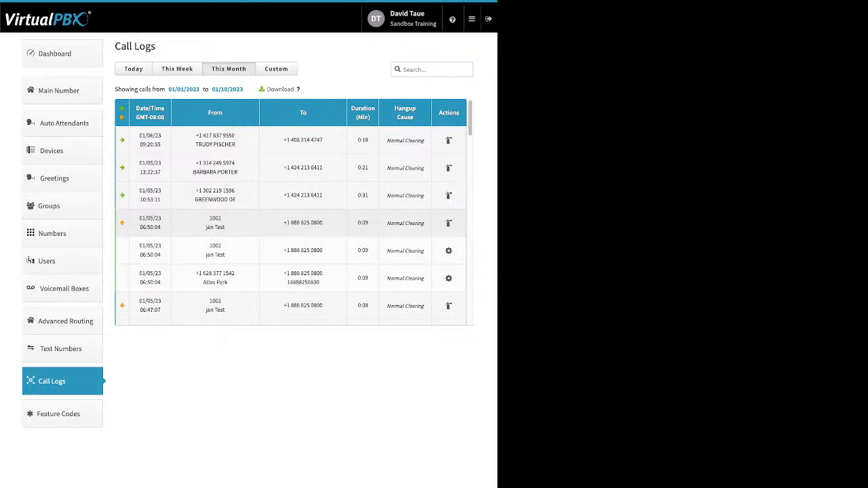
{"action": "left_click", "coordinate": [290, 223]}
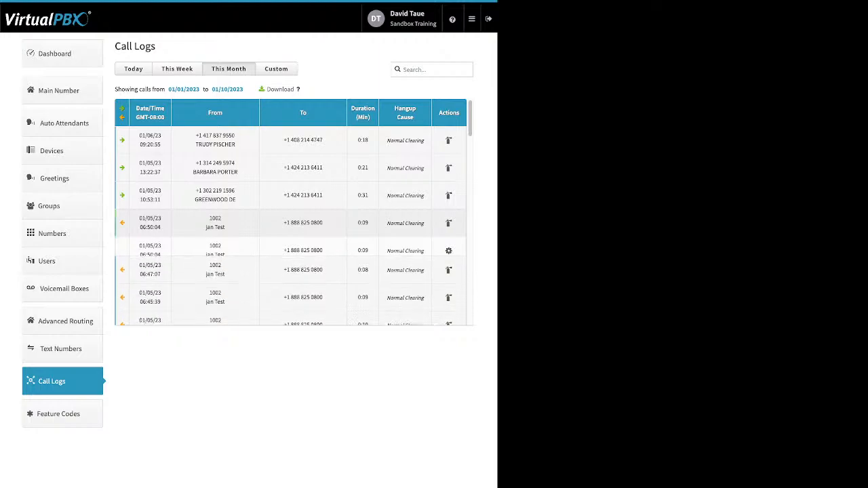
Step: Expand the 06:45:39 and 06:45:19 calls and scroll through the rest of the log
{"action": "left_click", "coordinate": [292, 278]}
{"action": "scroll", "coordinate": [292, 280], "scroll_direction": "down", "scroll_amount": 2}
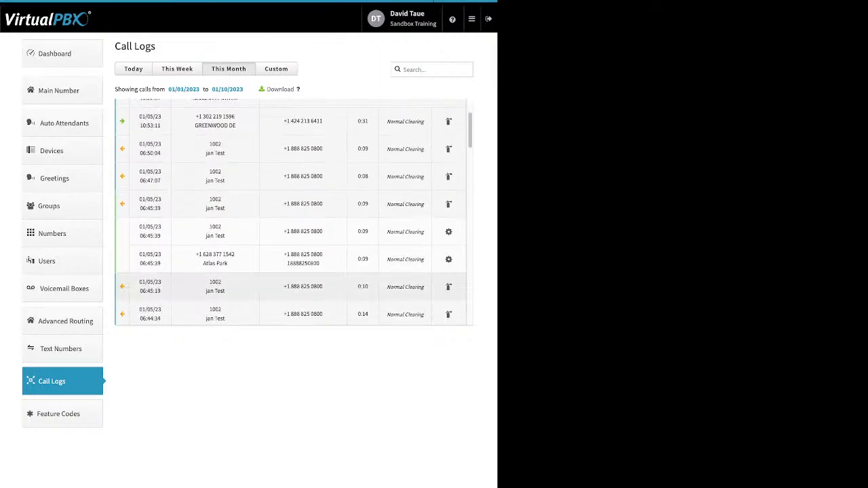
{"action": "left_click", "coordinate": [291, 287]}
{"action": "scroll", "coordinate": [293, 211], "scroll_direction": "down", "scroll_amount": 3}
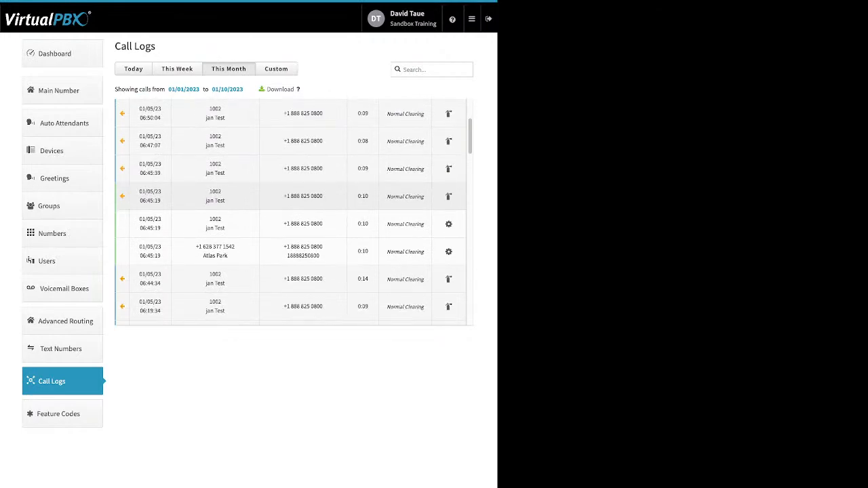
{"action": "scroll", "coordinate": [293, 211], "scroll_direction": "down", "scroll_amount": 1}
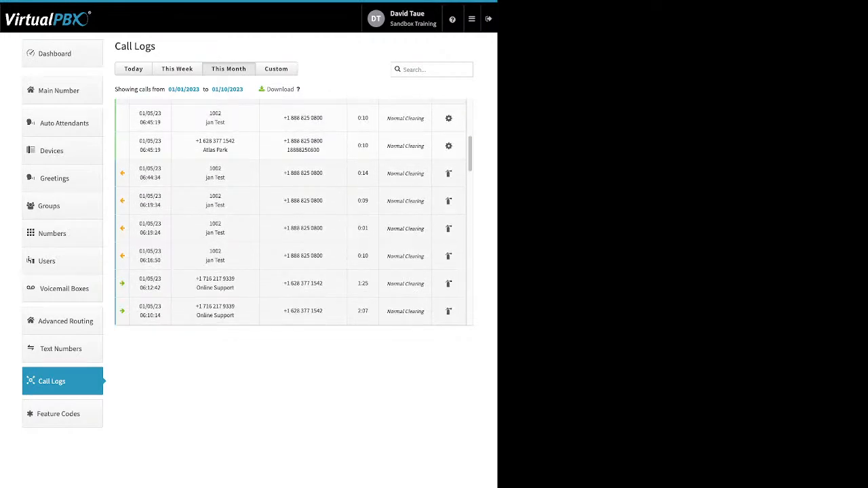
{"action": "scroll", "coordinate": [293, 211], "scroll_direction": "down", "scroll_amount": 2}
{"action": "scroll", "coordinate": [293, 203], "scroll_direction": "down", "scroll_amount": 1}
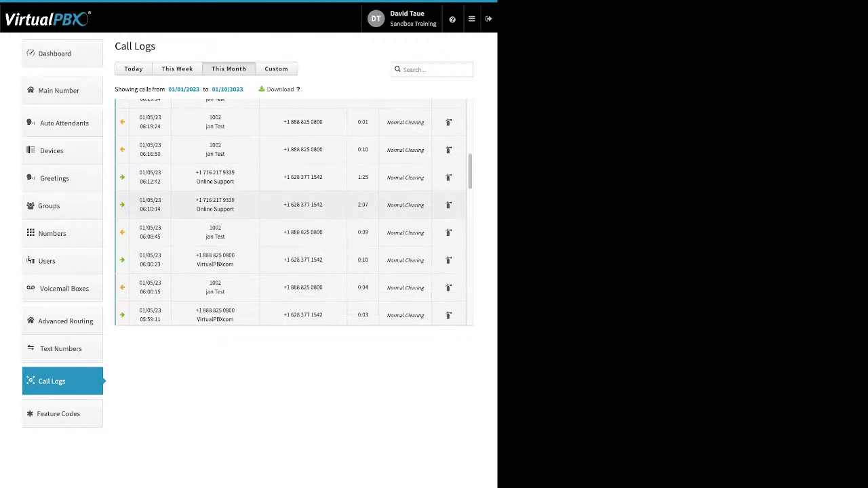
{"action": "scroll", "coordinate": [293, 204], "scroll_direction": "down", "scroll_amount": 2}
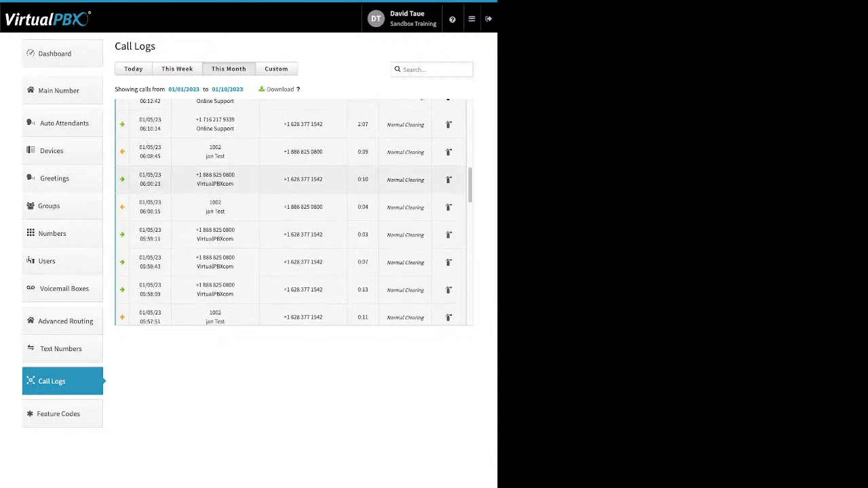
{"action": "scroll", "coordinate": [293, 204], "scroll_direction": "down", "scroll_amount": 2}
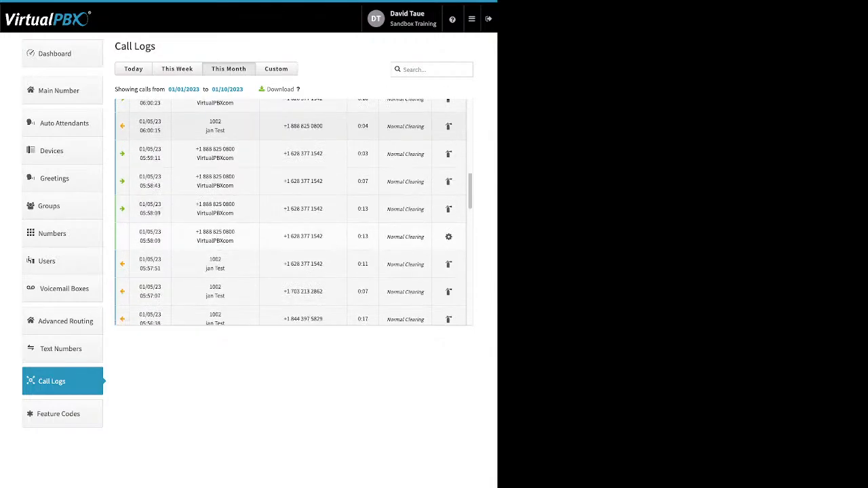
{"action": "scroll", "coordinate": [293, 212], "scroll_direction": "down", "scroll_amount": 4}
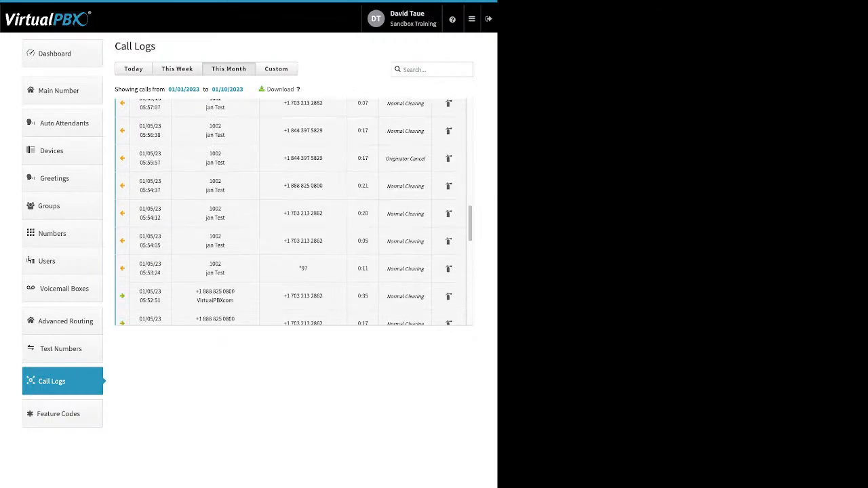
Step: Filter the call logs to a custom range from 11/02/2022 to 12/02/2022
{"action": "left_click", "coordinate": [277, 69]}
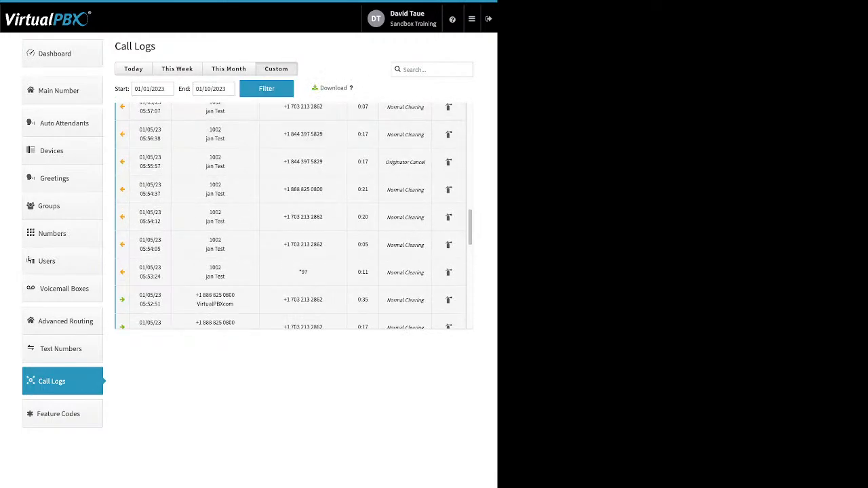
{"action": "left_click", "coordinate": [143, 89]}
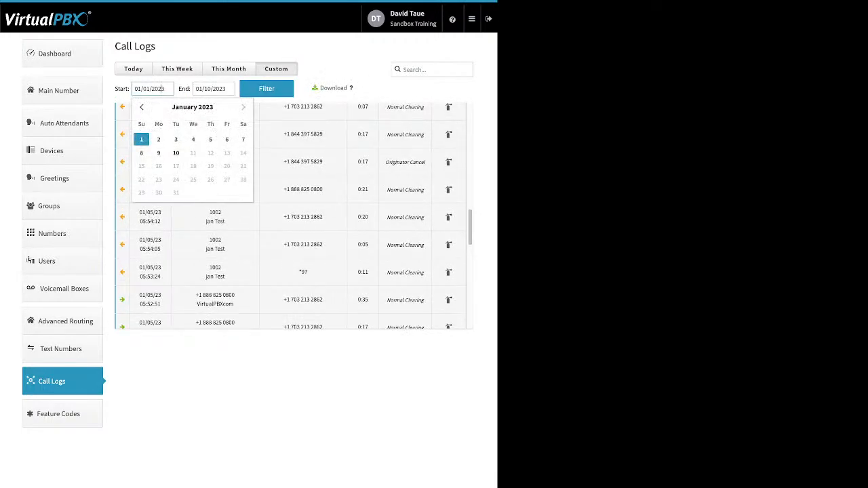
{"action": "left_click", "coordinate": [142, 107]}
{"action": "left_click", "coordinate": [142, 108]}
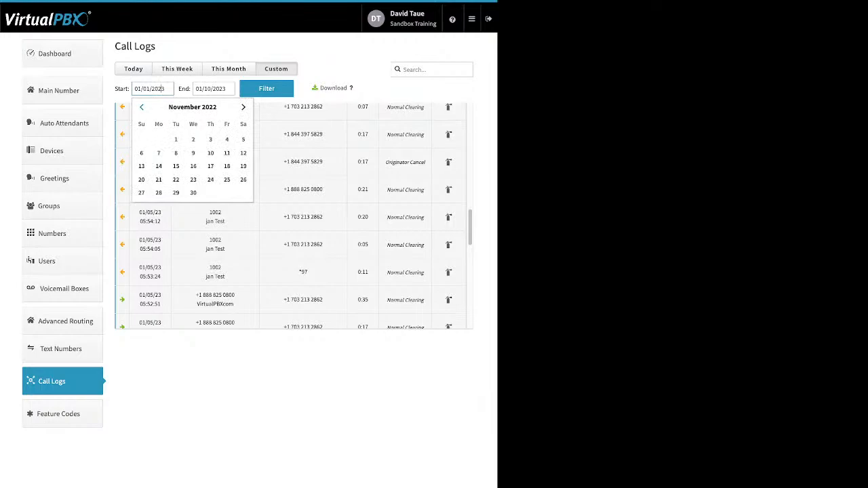
{"action": "left_click", "coordinate": [193, 139]}
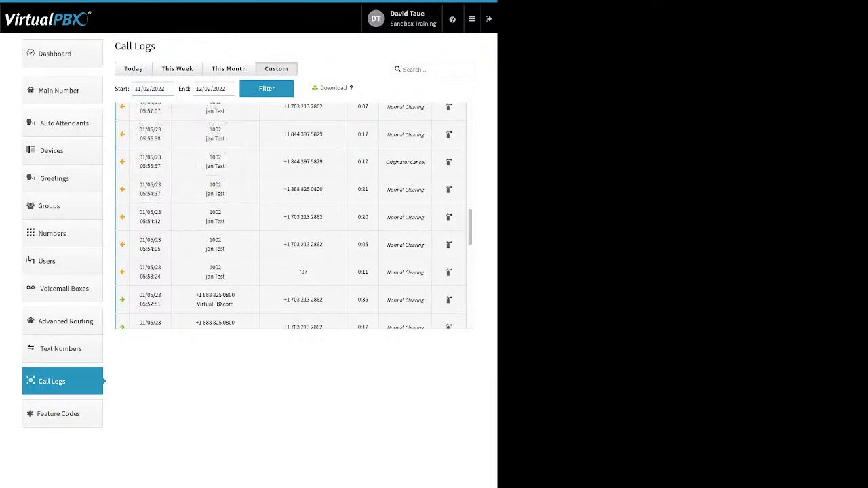
{"action": "left_click", "coordinate": [267, 88]}
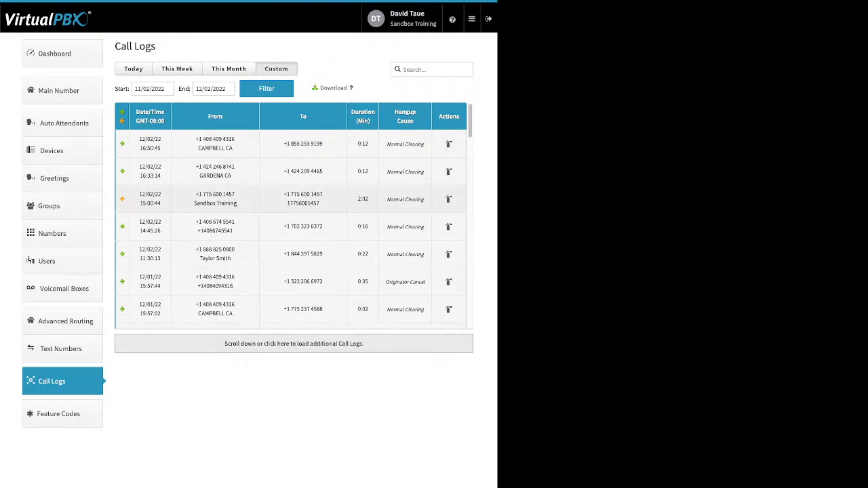
Step: Expand and collapse the details of the 12/02/22 15:00:44 and 11/30 15:31:43 calls
{"action": "left_click", "coordinate": [448, 199]}
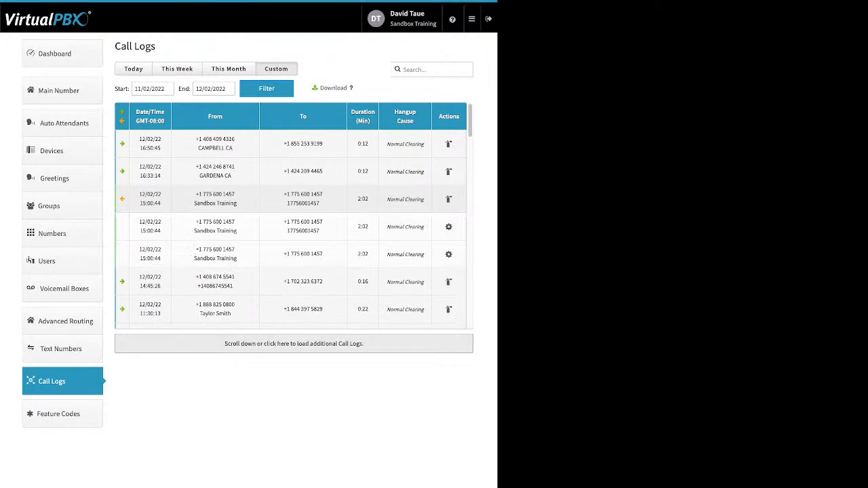
{"action": "left_click", "coordinate": [293, 199]}
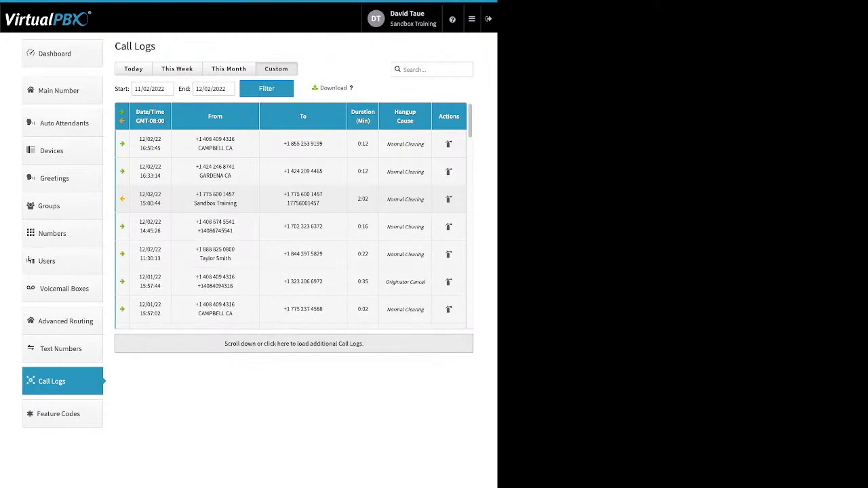
{"action": "scroll", "coordinate": [294, 199], "scroll_direction": "down", "scroll_amount": 3}
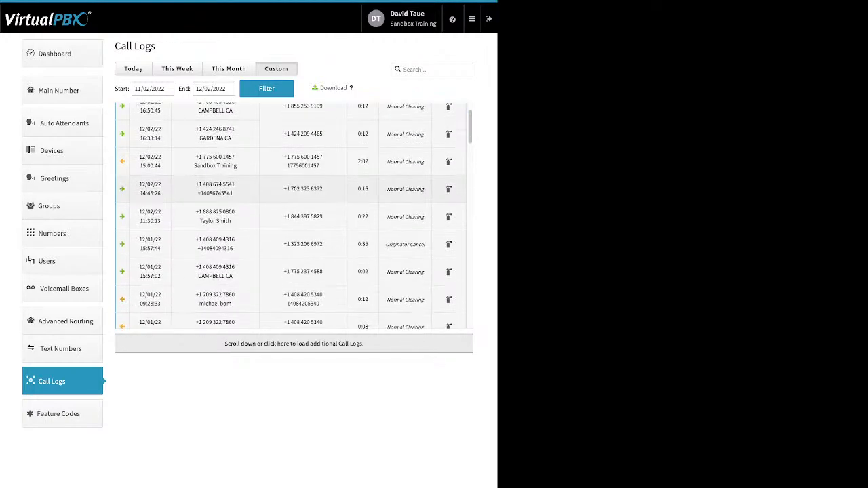
{"action": "scroll", "coordinate": [294, 153], "scroll_direction": "down", "scroll_amount": 1}
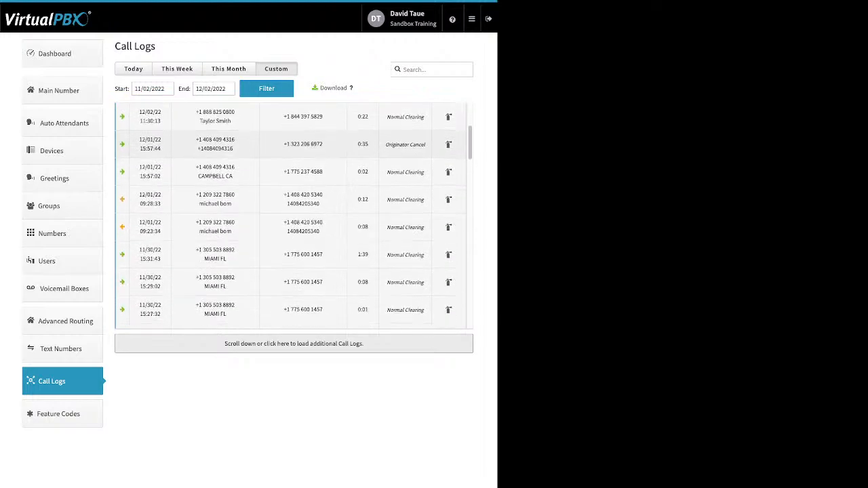
{"action": "left_click", "coordinate": [294, 255]}
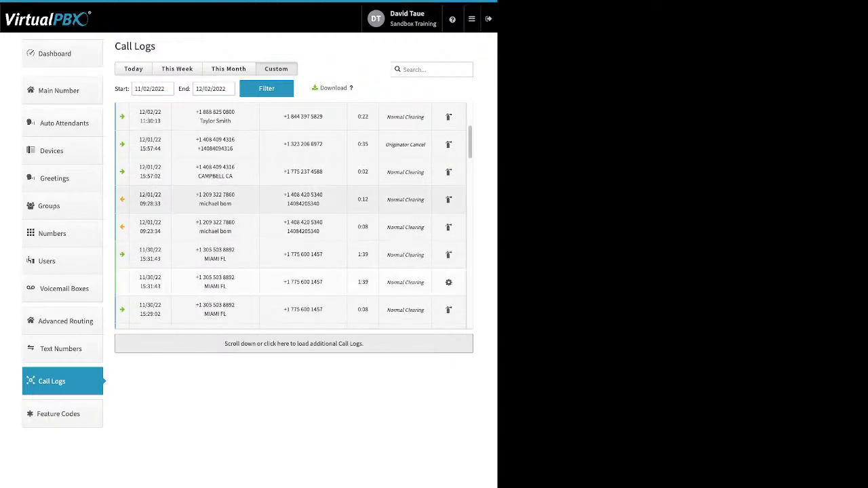
{"action": "scroll", "coordinate": [293, 200], "scroll_direction": "down", "scroll_amount": 1}
{"action": "left_click", "coordinate": [294, 228]}
{"action": "scroll", "coordinate": [294, 217], "scroll_direction": "down", "scroll_amount": 4}
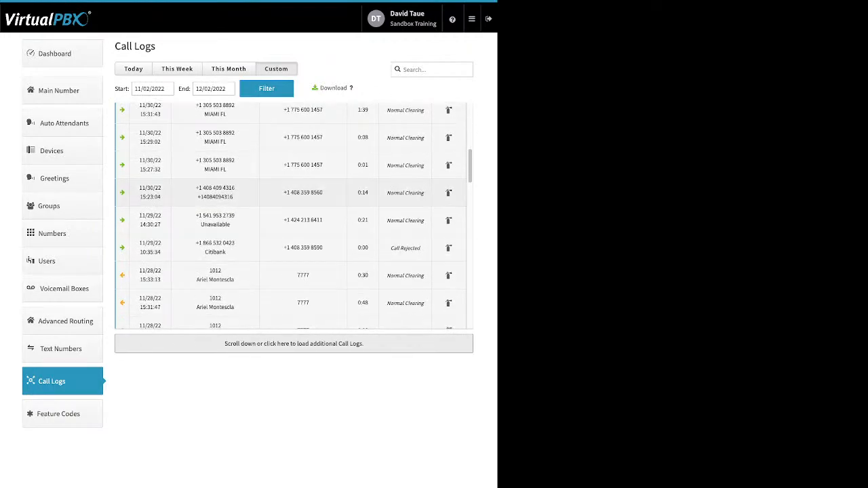
{"action": "scroll", "coordinate": [294, 217], "scroll_direction": "down", "scroll_amount": 2}
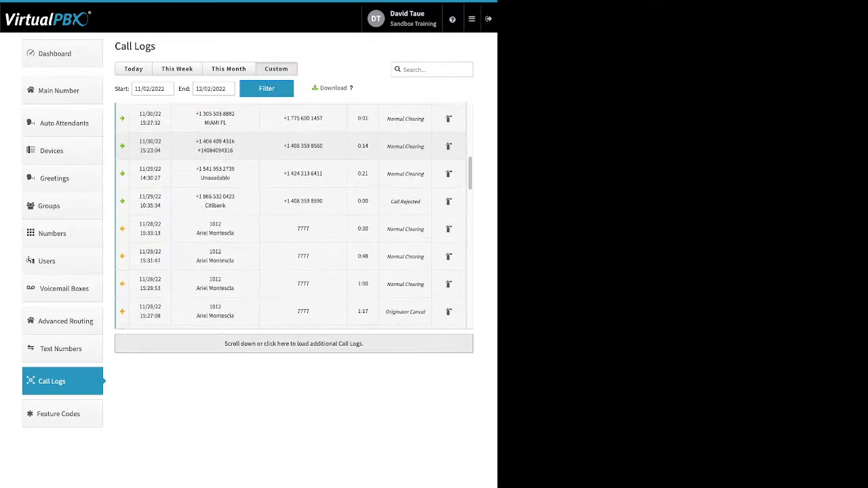
{"action": "scroll", "coordinate": [293, 216], "scroll_direction": "down", "scroll_amount": 1}
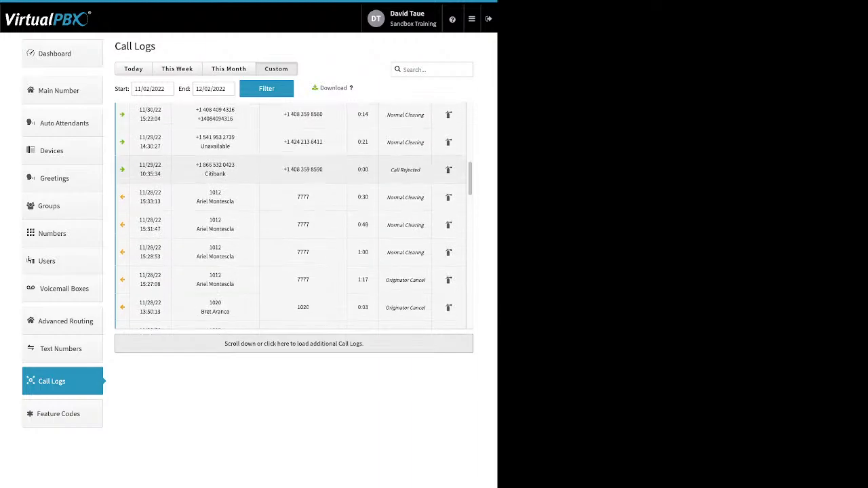
Step: Show the details of the 11/28 15:33:13 call and the 11/29 Citibank call
{"action": "left_click", "coordinate": [294, 198]}
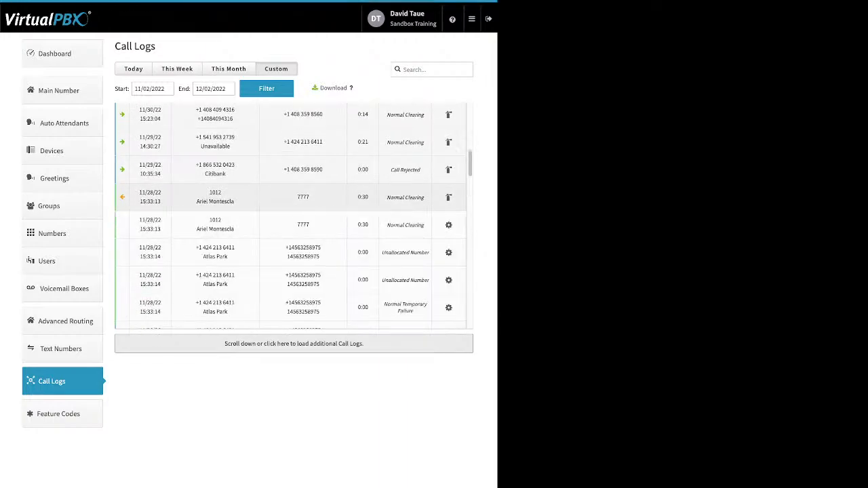
{"action": "scroll", "coordinate": [294, 216], "scroll_direction": "down", "scroll_amount": 1}
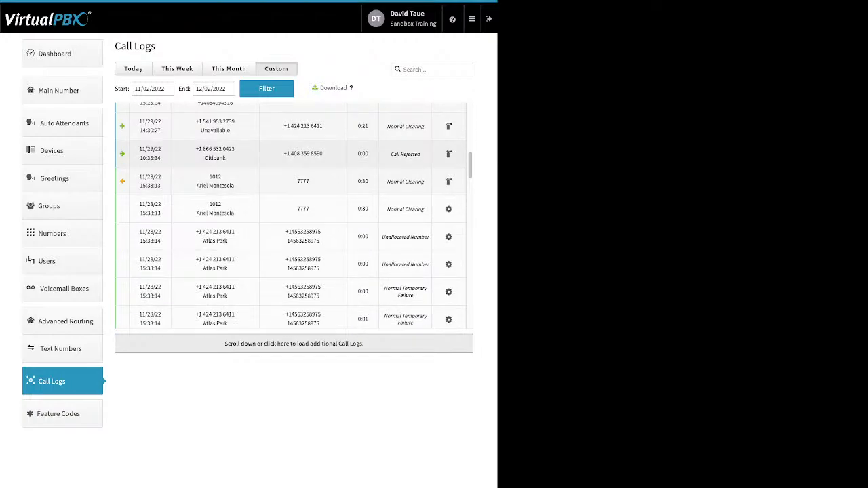
{"action": "left_click", "coordinate": [294, 153]}
{"action": "scroll", "coordinate": [294, 206], "scroll_direction": "down", "scroll_amount": 1}
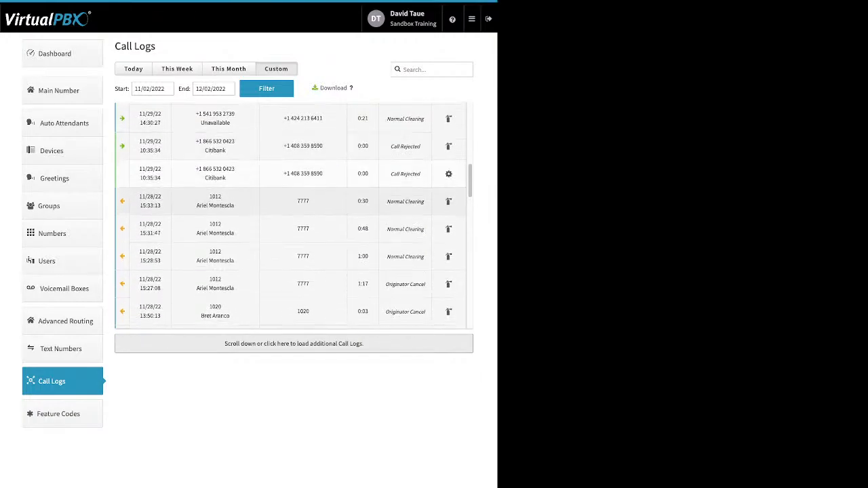
{"action": "scroll", "coordinate": [293, 214], "scroll_direction": "down", "scroll_amount": 3}
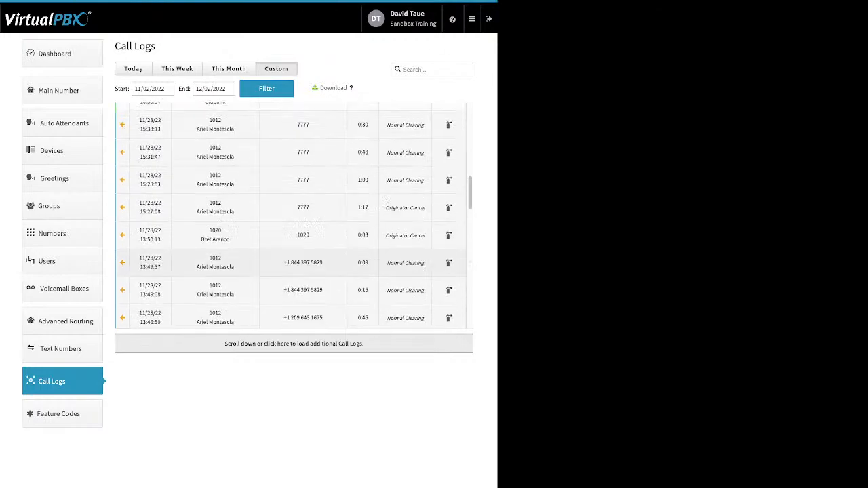
{"action": "scroll", "coordinate": [294, 214], "scroll_direction": "down", "scroll_amount": 6}
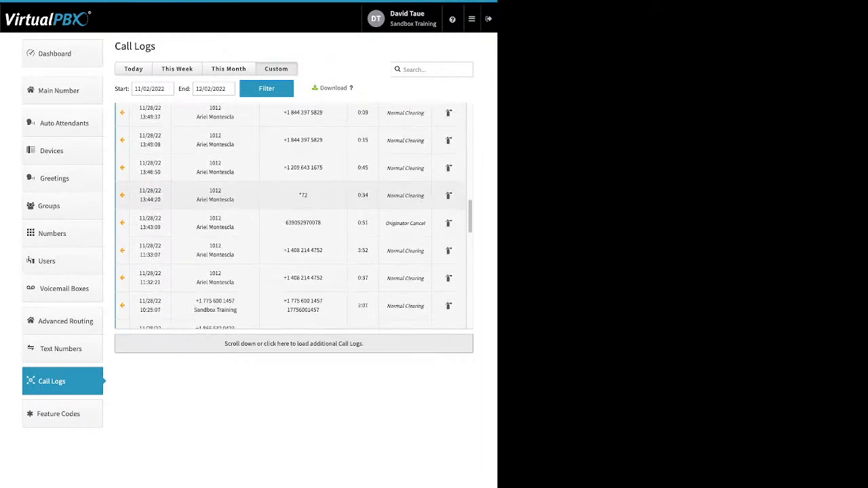
{"action": "scroll", "coordinate": [294, 213], "scroll_direction": "down", "scroll_amount": 2}
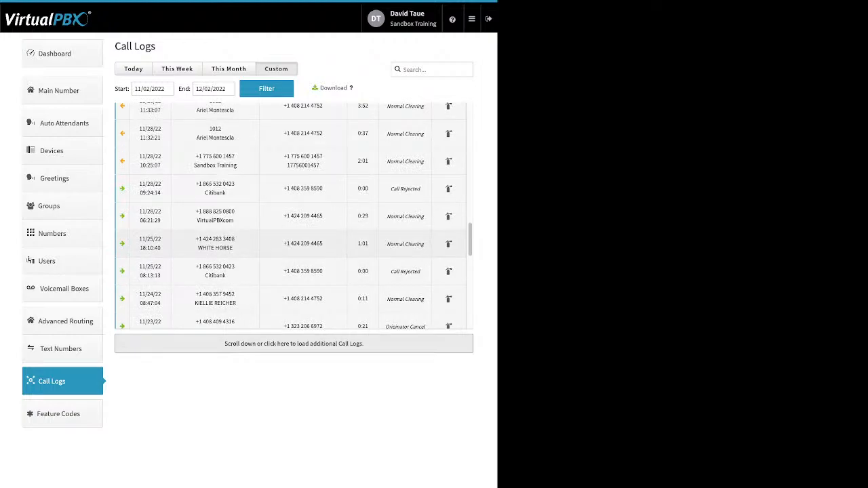
Step: Show the 11/25 WHITE HORSE and 11/23 10:48:10 call details, scrolling down to 11/22
{"action": "left_click", "coordinate": [303, 245]}
{"action": "scroll", "coordinate": [294, 216], "scroll_direction": "down", "scroll_amount": 3}
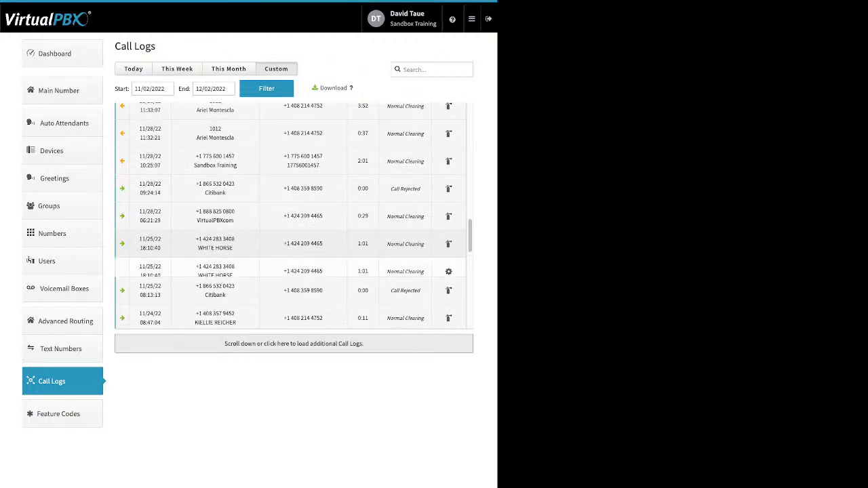
{"action": "scroll", "coordinate": [294, 216], "scroll_direction": "down", "scroll_amount": 5}
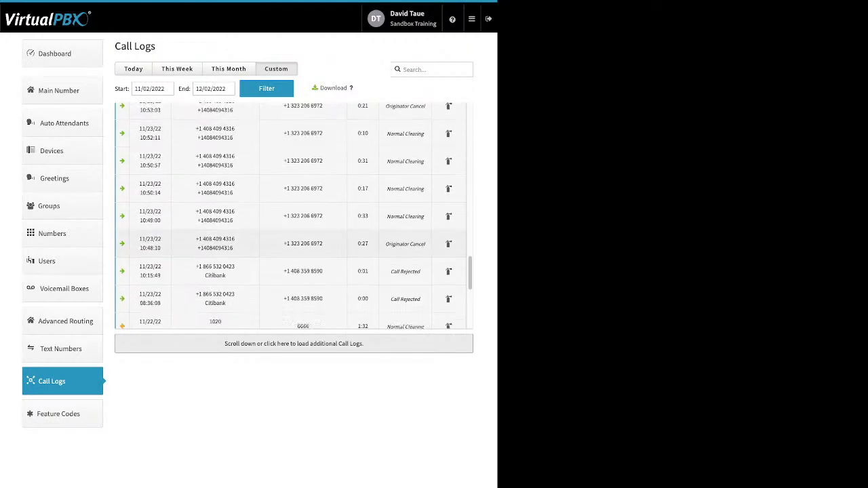
{"action": "left_click", "coordinate": [304, 244]}
{"action": "scroll", "coordinate": [294, 216], "scroll_direction": "down", "scroll_amount": 1}
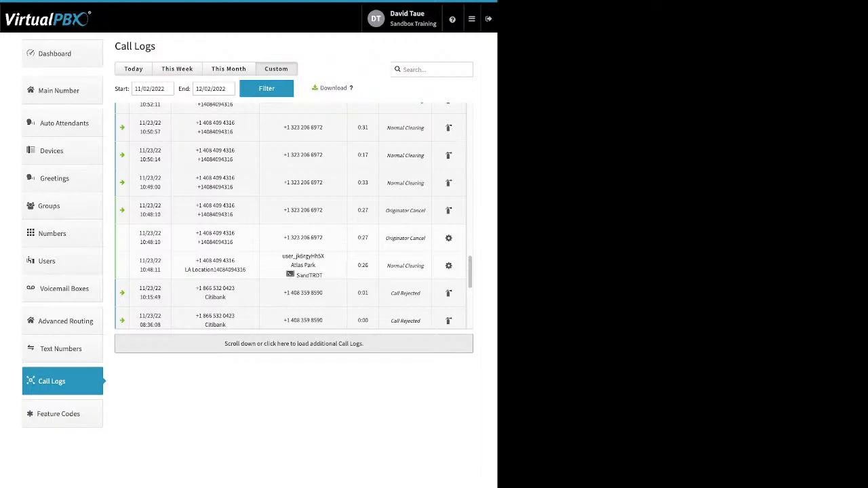
{"action": "scroll", "coordinate": [293, 215], "scroll_direction": "down", "scroll_amount": 3}
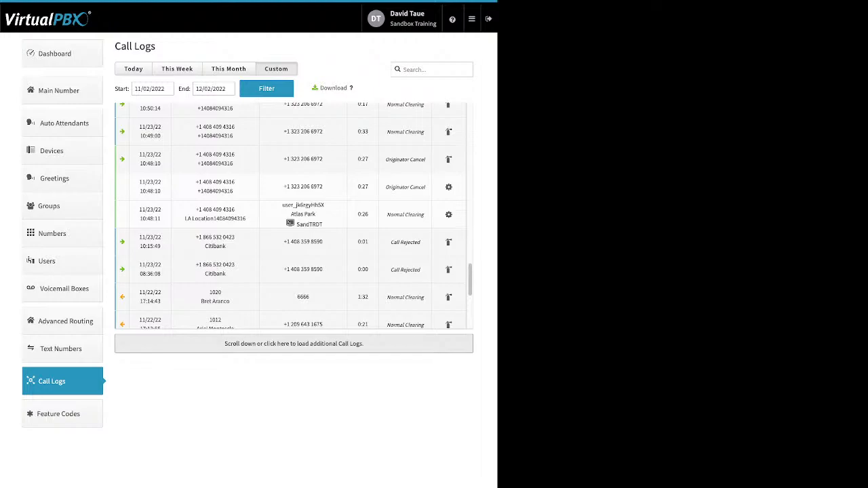
{"action": "scroll", "coordinate": [405, 265], "scroll_direction": "down", "scroll_amount": 7}
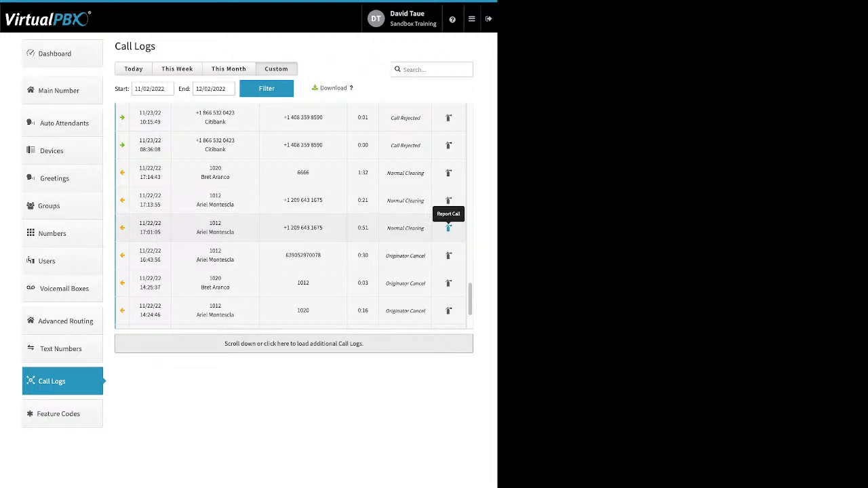
Step: Highlight the log's 11/02/2022 start date, then go to the Available Feature Codes page
{"action": "scroll", "coordinate": [449, 229], "scroll_direction": "up", "scroll_amount": 2}
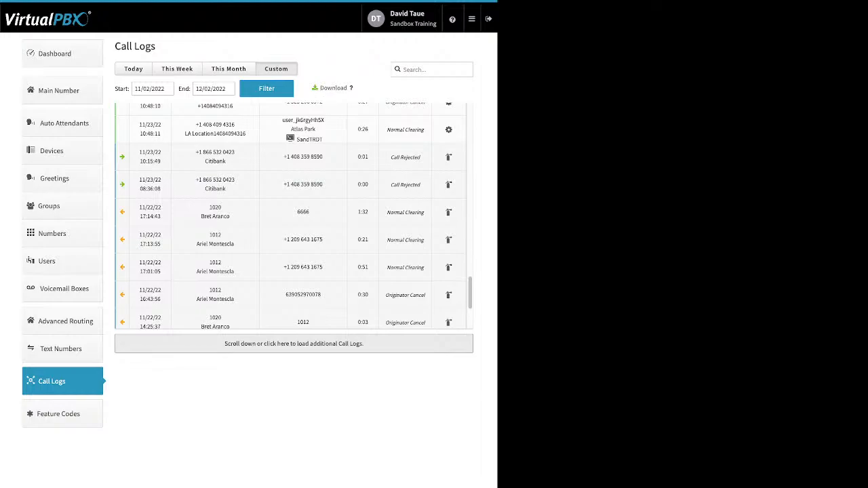
{"action": "left_click_drag", "start_coordinate": [115, 89], "coordinate": [185, 89]}
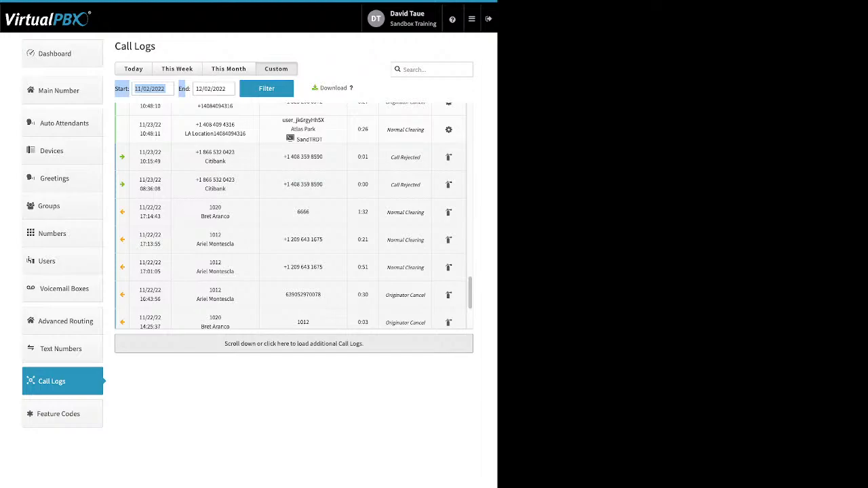
{"action": "left_click", "coordinate": [63, 414]}
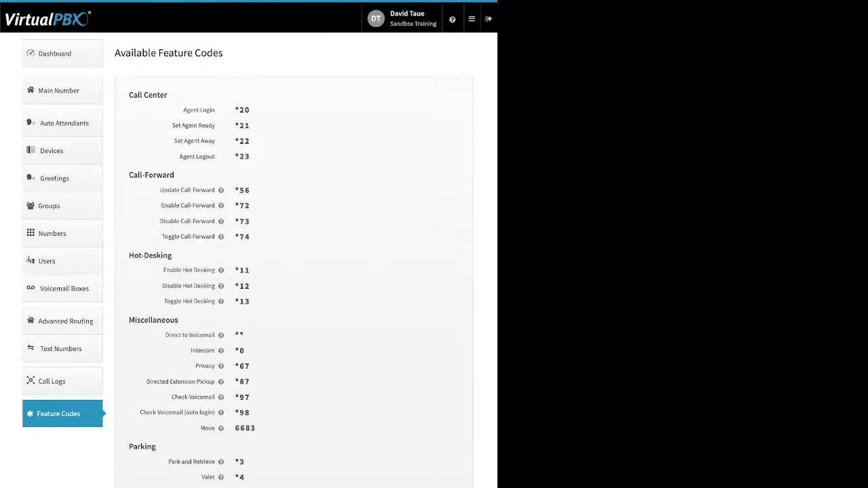
Step: Go to Blacklist Settings through the top-bar admin tools menu
{"action": "mouse_move", "coordinate": [221, 190]}
{"action": "left_click", "coordinate": [472, 19]}
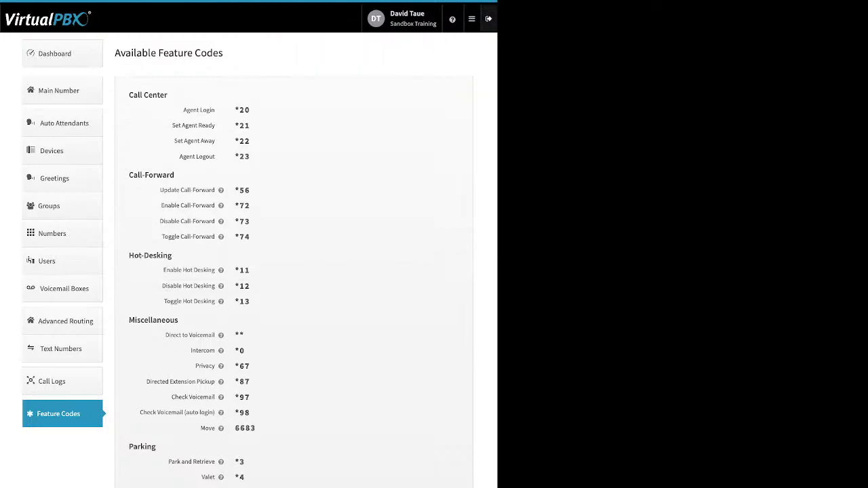
{"action": "mouse_move", "coordinate": [472, 19]}
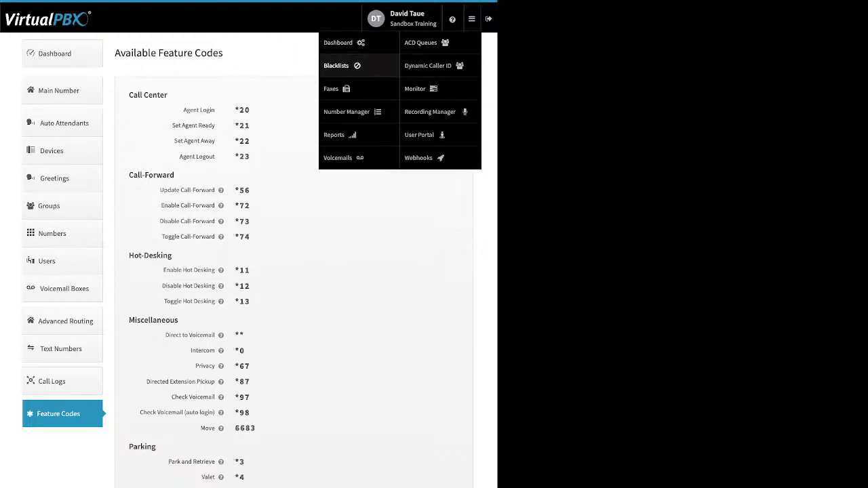
{"action": "left_click", "coordinate": [336, 65]}
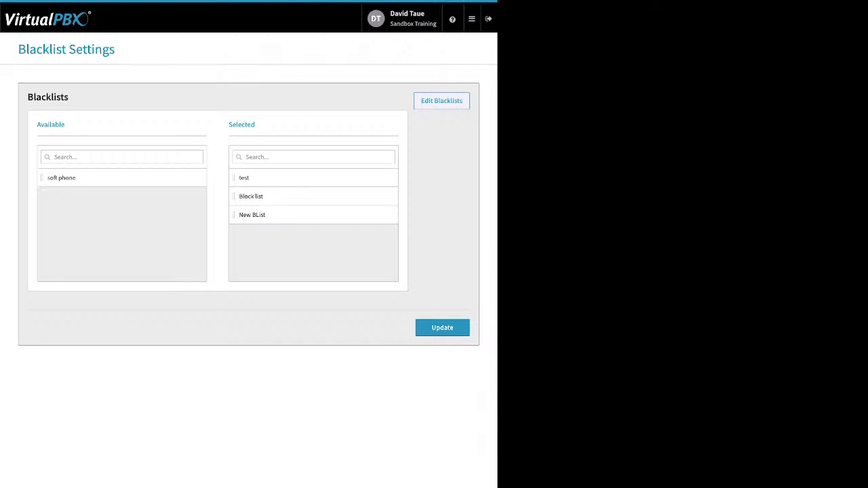
Step: Open the test blacklist in the blacklist editor and point out its name setting
{"action": "left_click", "coordinate": [441, 101]}
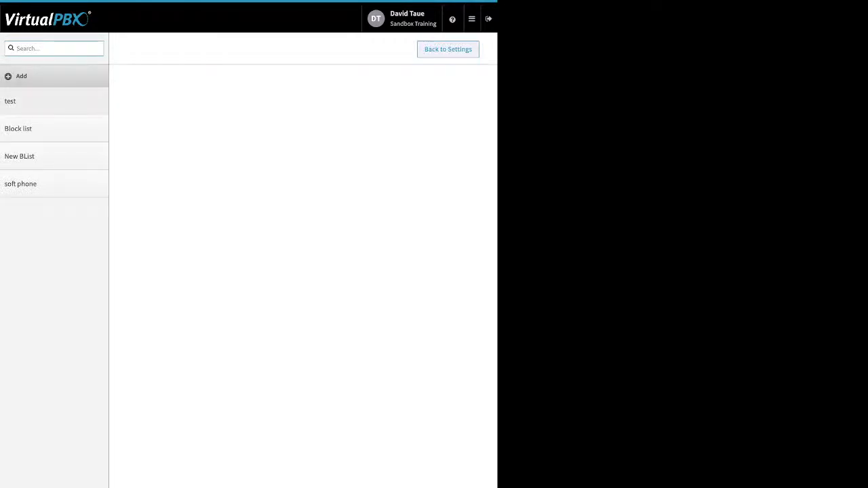
{"action": "left_click", "coordinate": [53, 101]}
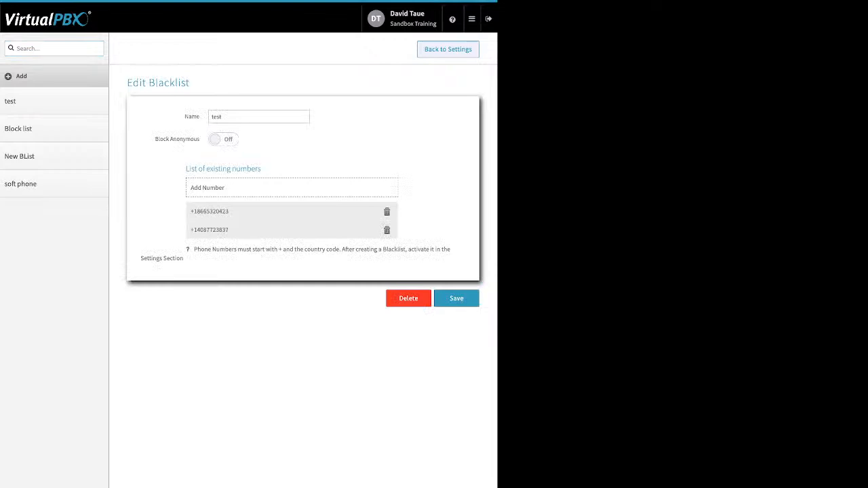
{"action": "double_click", "coordinate": [192, 117]}
{"action": "left_click", "coordinate": [226, 116]}
Step: Leave Block Anonymous off and add no numbers, save the test blacklist, and return to settings
{"action": "left_click_drag", "start_coordinate": [155, 139], "coordinate": [200, 139]}
{"action": "left_click", "coordinate": [223, 139]}
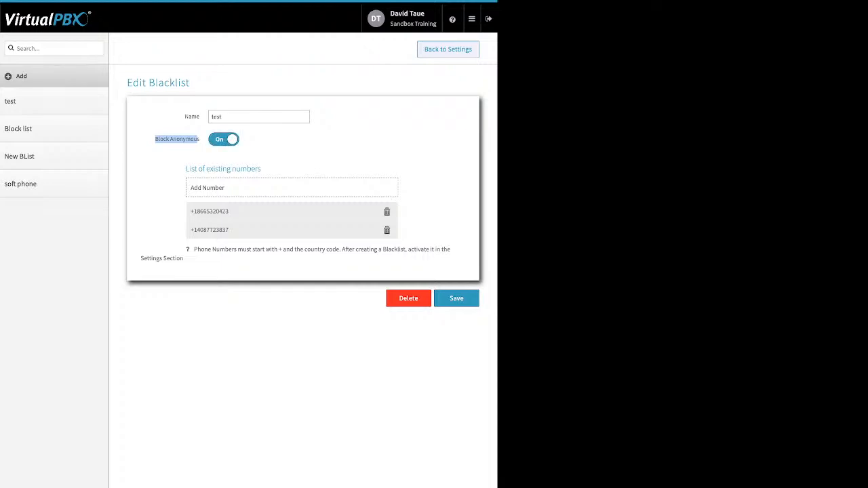
{"action": "left_click", "coordinate": [223, 139]}
{"action": "left_click", "coordinate": [271, 188]}
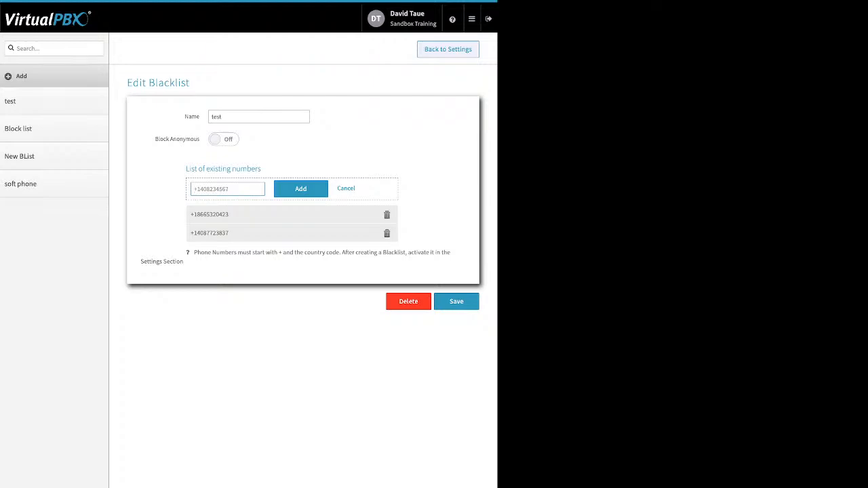
{"action": "left_click", "coordinate": [346, 189]}
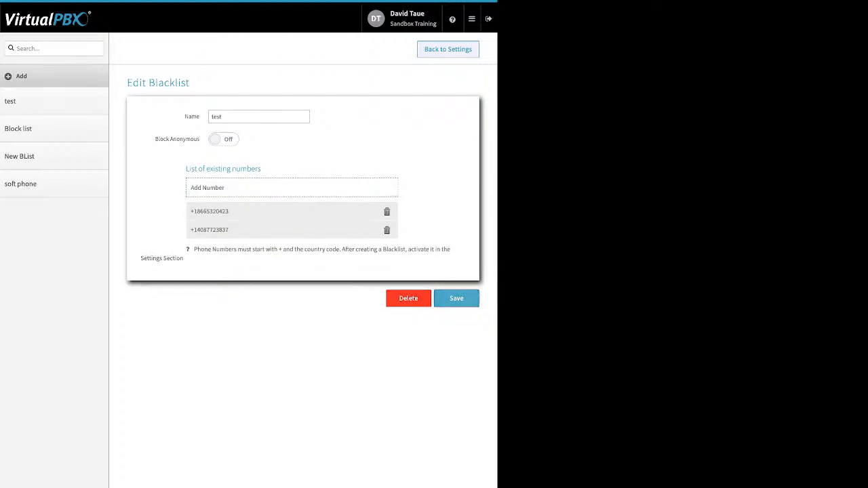
{"action": "left_click", "coordinate": [467, 299]}
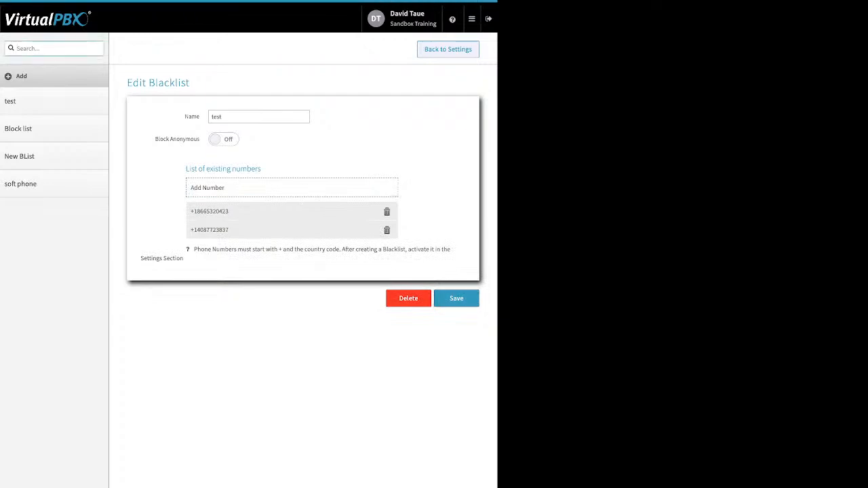
{"action": "left_click", "coordinate": [447, 49]}
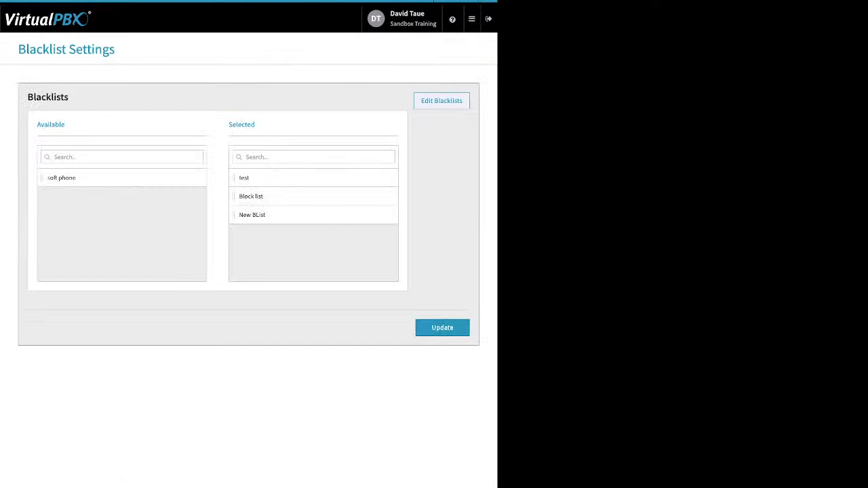
Step: Move test to the available blacklists, keeping Block list and New BList active, and update
{"action": "left_click_drag", "start_coordinate": [256, 124], "coordinate": [228, 124]}
{"action": "left_click_drag", "start_coordinate": [108, 178], "coordinate": [133, 179]}
{"action": "left_click_drag", "start_coordinate": [292, 178], "coordinate": [136, 183]}
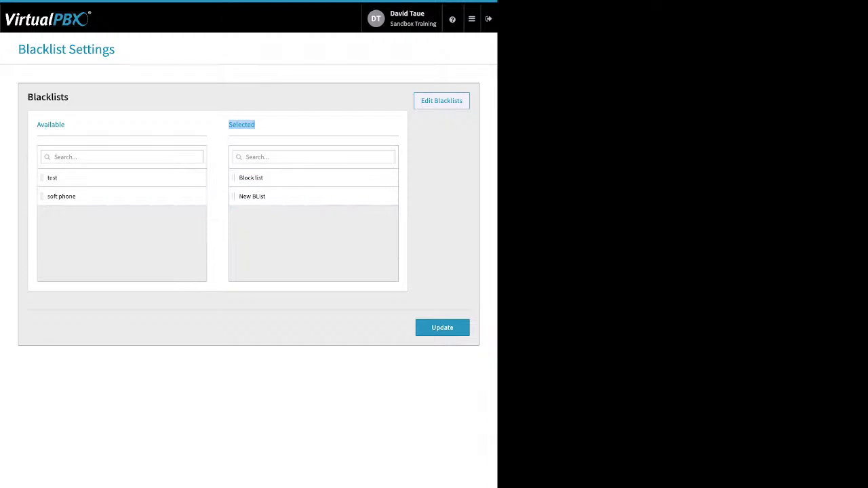
{"action": "left_click", "coordinate": [442, 328]}
{"action": "left_click", "coordinate": [472, 19]}
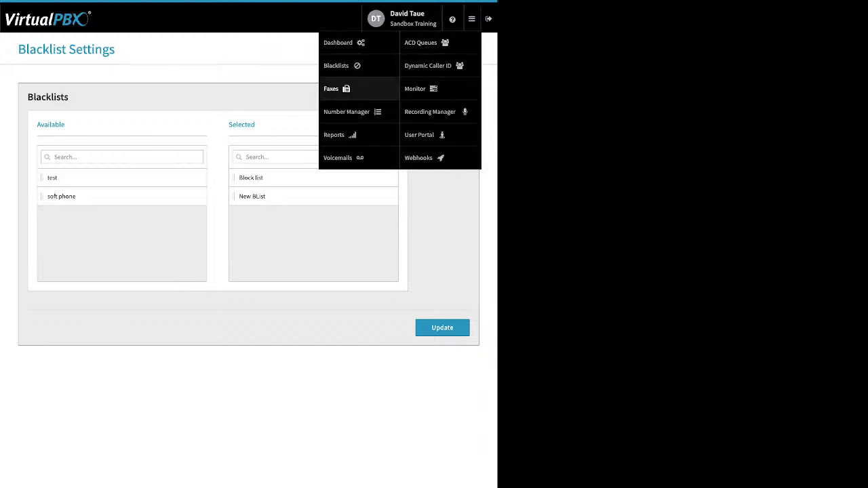
Step: Open Sandbox Training's Main Faxbox, tick its one received fax, then view outbound faxes
{"action": "left_click", "coordinate": [332, 89]}
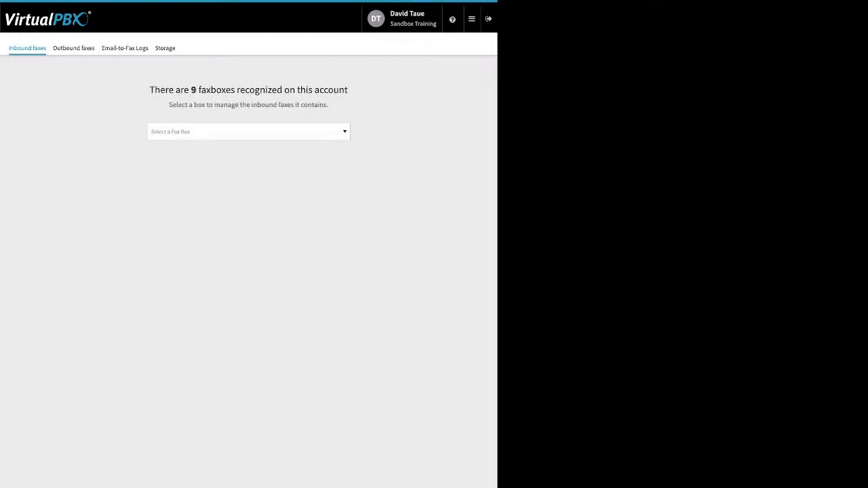
{"action": "left_click", "coordinate": [249, 131]}
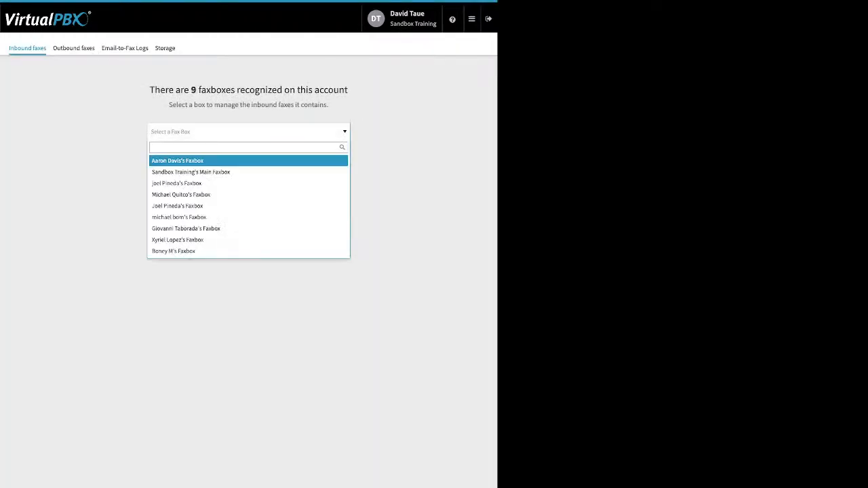
{"action": "type", "text": "sa"}
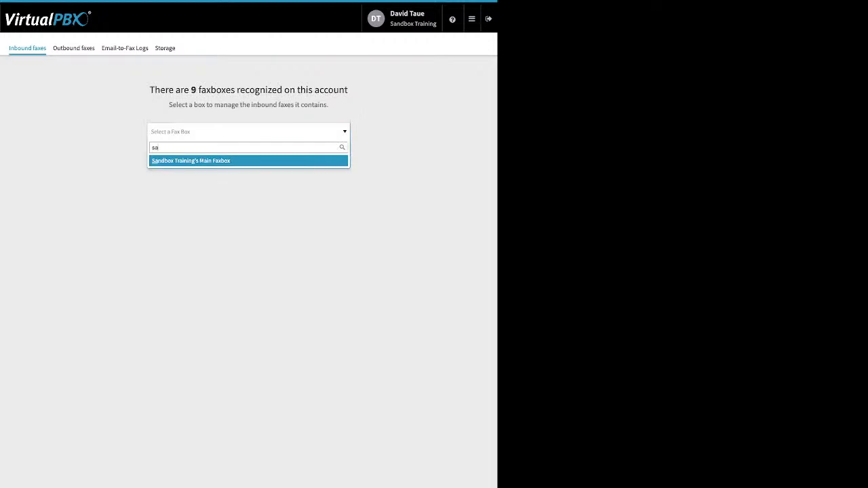
{"action": "key", "text": "Return"}
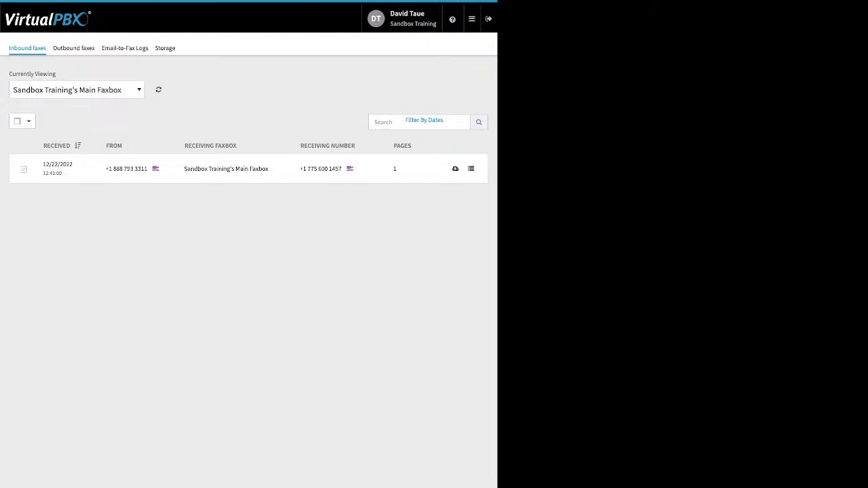
{"action": "left_click", "coordinate": [24, 170]}
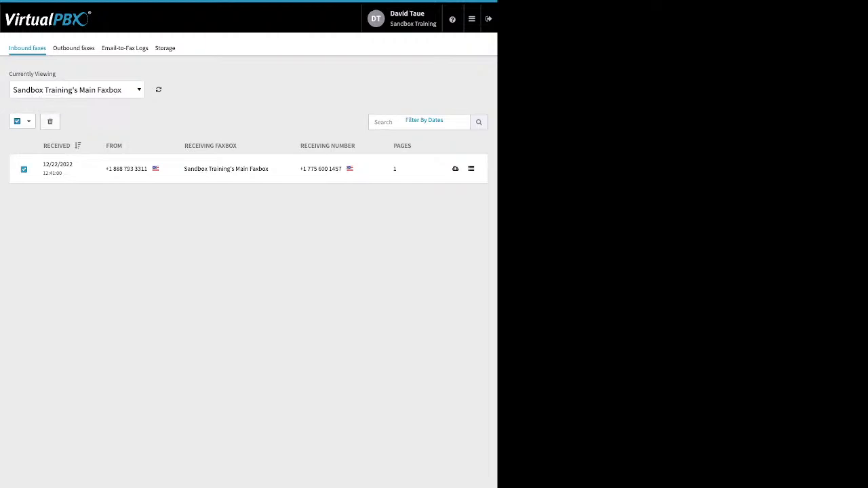
{"action": "left_click", "coordinate": [74, 49]}
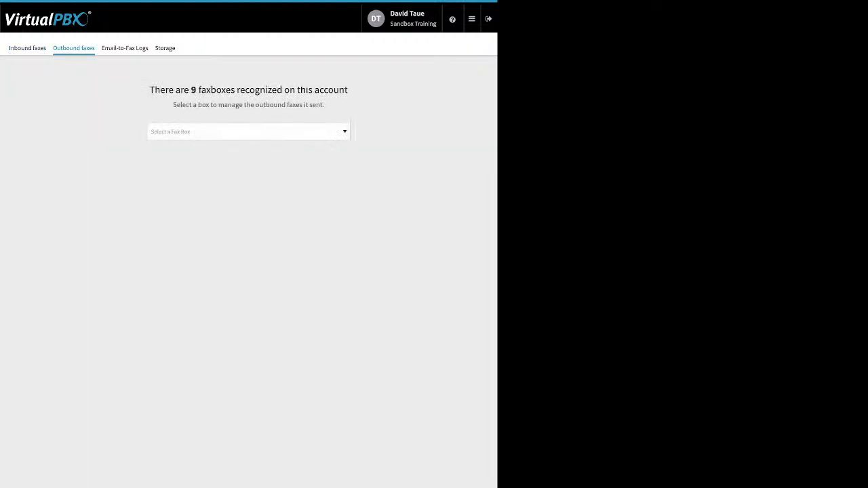
Step: Show Sandbox Training's Main Faxbox outbound faxes, then tick and untick its successful fax
{"action": "left_click", "coordinate": [248, 132]}
{"action": "type", "text": "sa"}
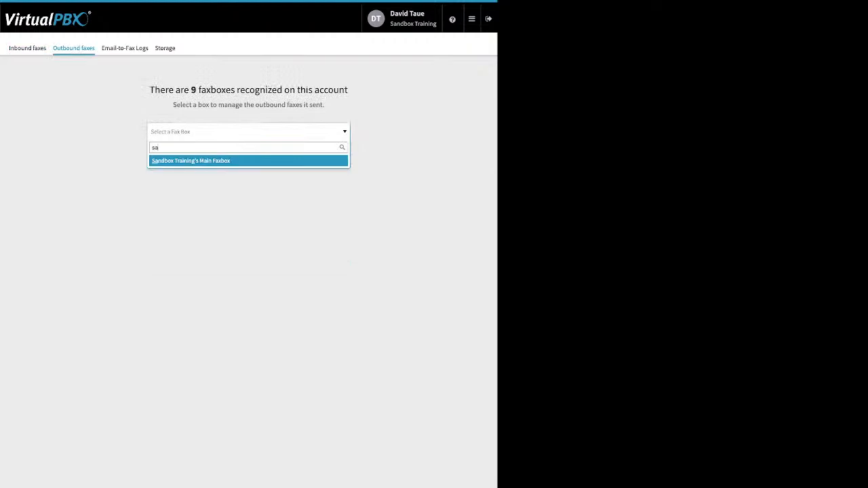
{"action": "key", "text": "Return"}
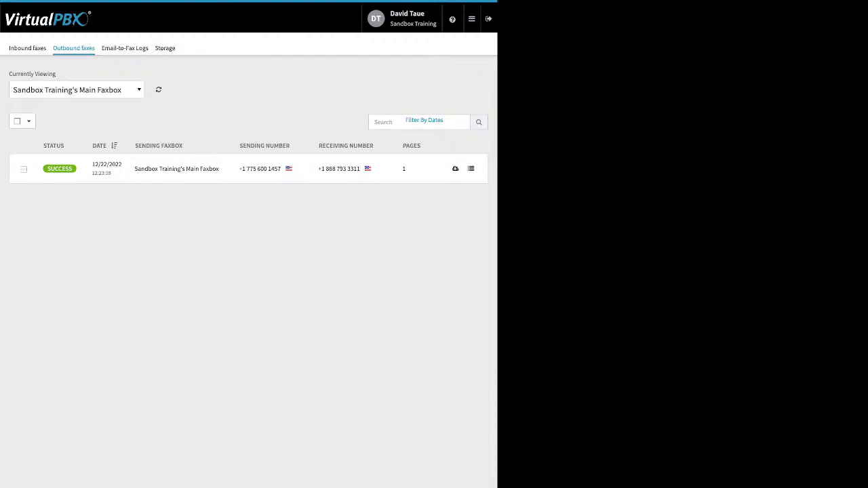
{"action": "left_click", "coordinate": [23, 169]}
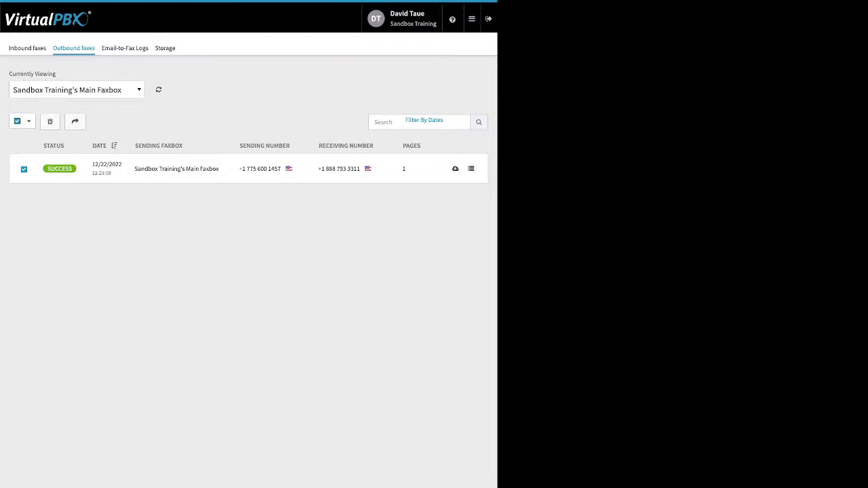
{"action": "left_click", "coordinate": [24, 170]}
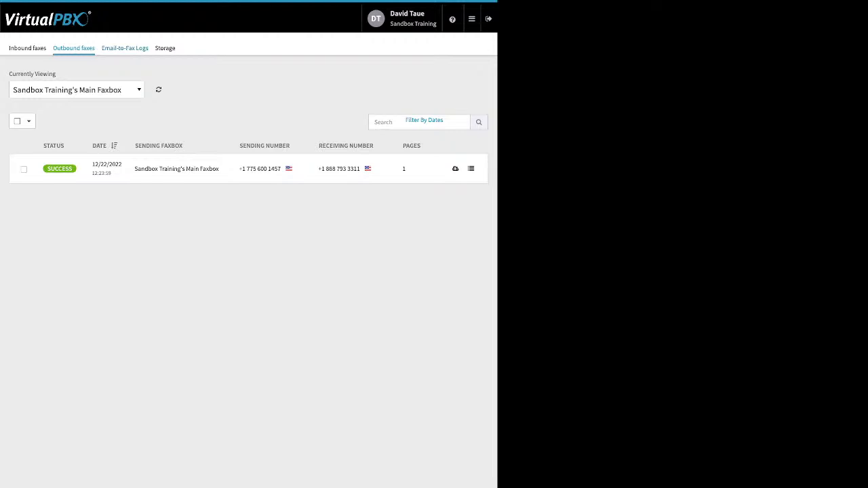
Step: Read the technical details of each of the three failed Email-to-Fax log entries
{"action": "left_click", "coordinate": [125, 49]}
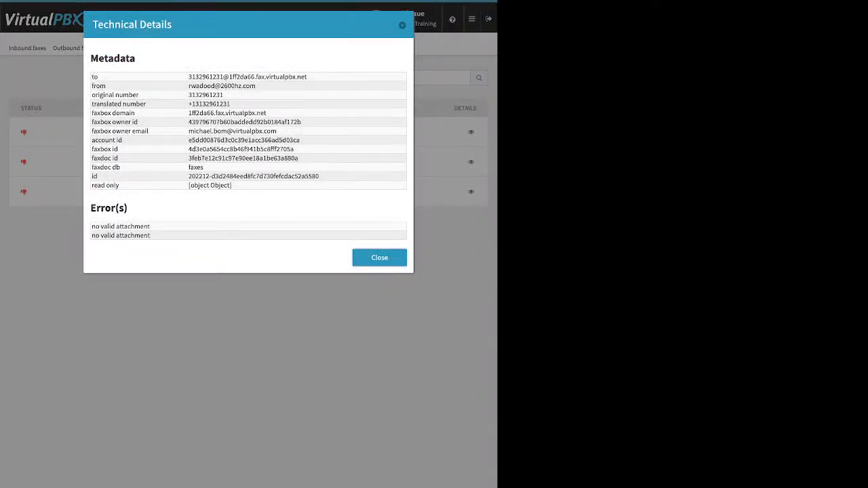
{"action": "left_click_drag", "start_coordinate": [92, 226], "coordinate": [151, 236]}
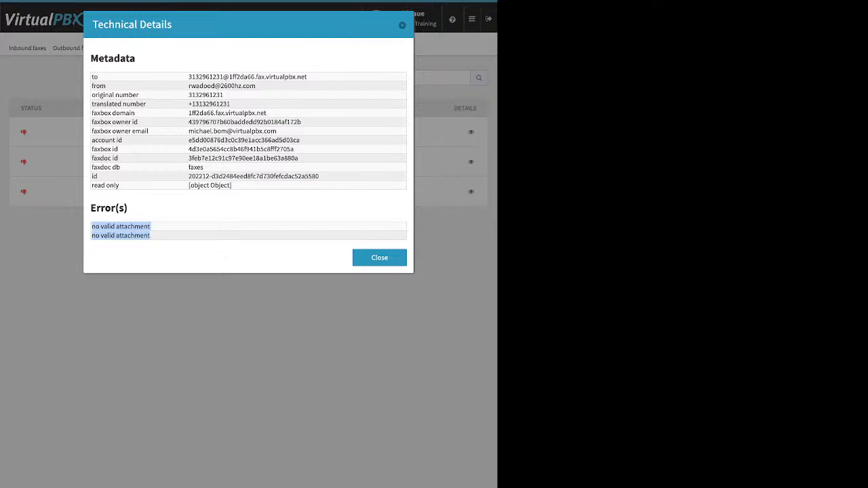
{"action": "key", "text": "Escape"}
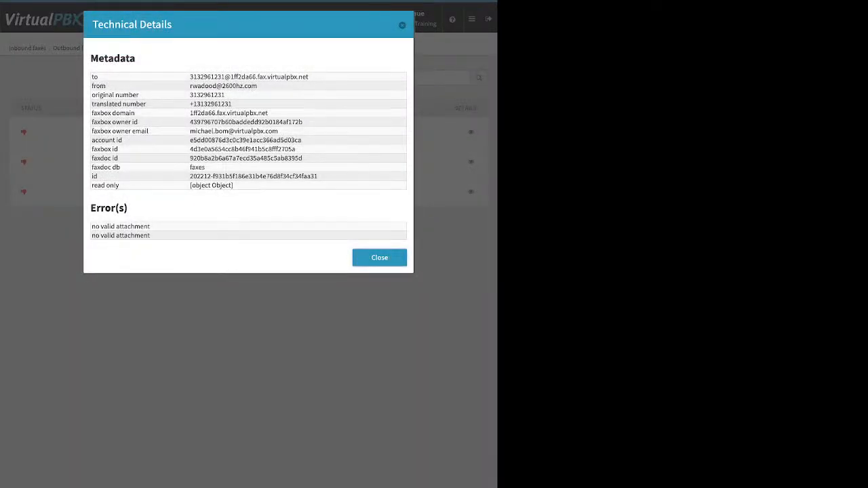
{"action": "key", "text": "Escape"}
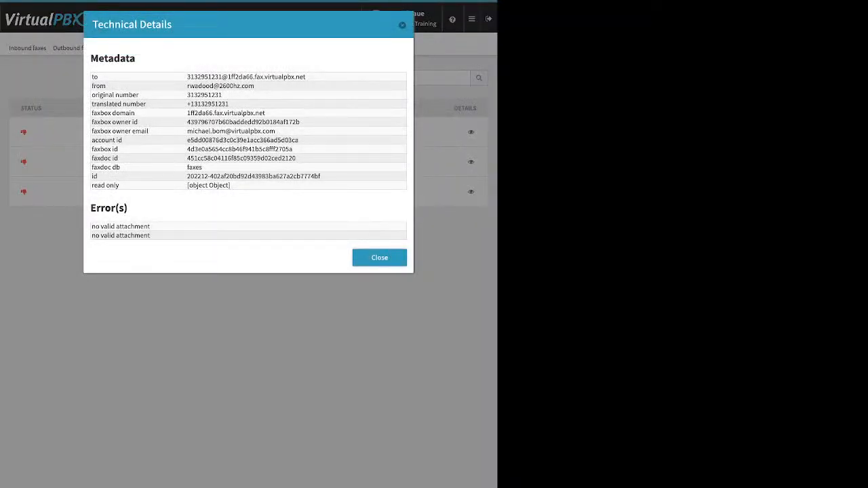
{"action": "key", "text": "Escape"}
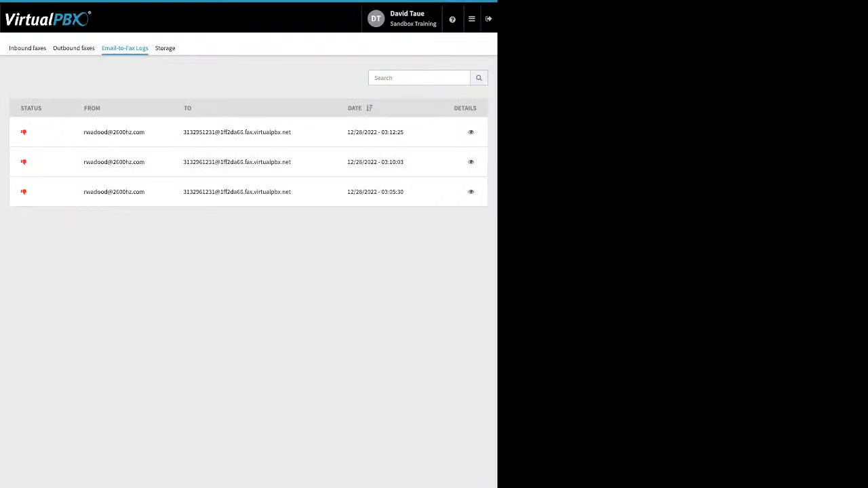
Step: Look over Number Manager's spare numbers, then go to the Voicemails section
{"action": "left_click", "coordinate": [472, 19]}
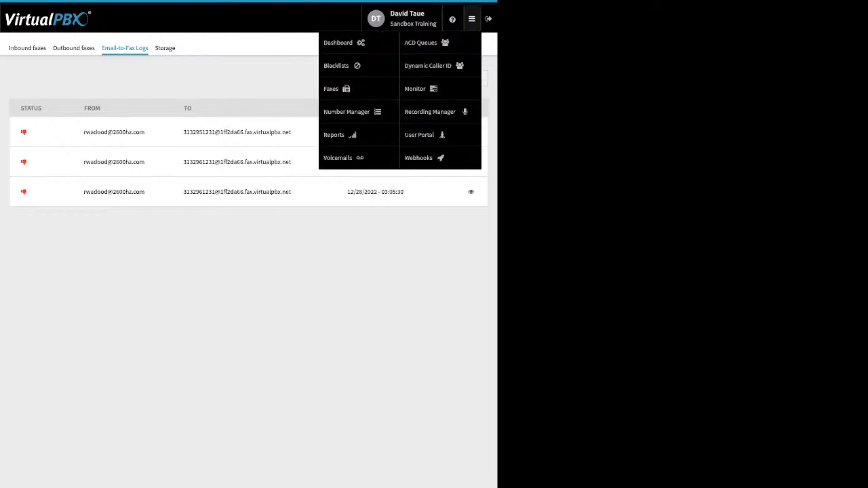
{"action": "left_click", "coordinate": [346, 112]}
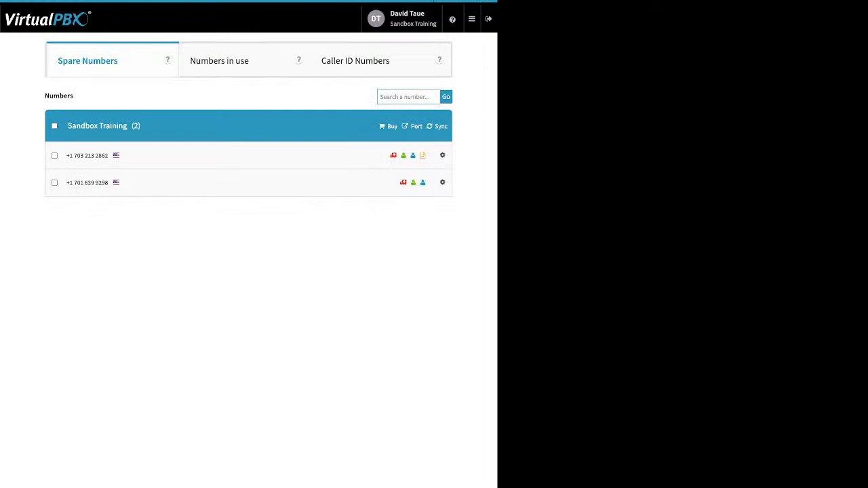
{"action": "left_click", "coordinate": [472, 19]}
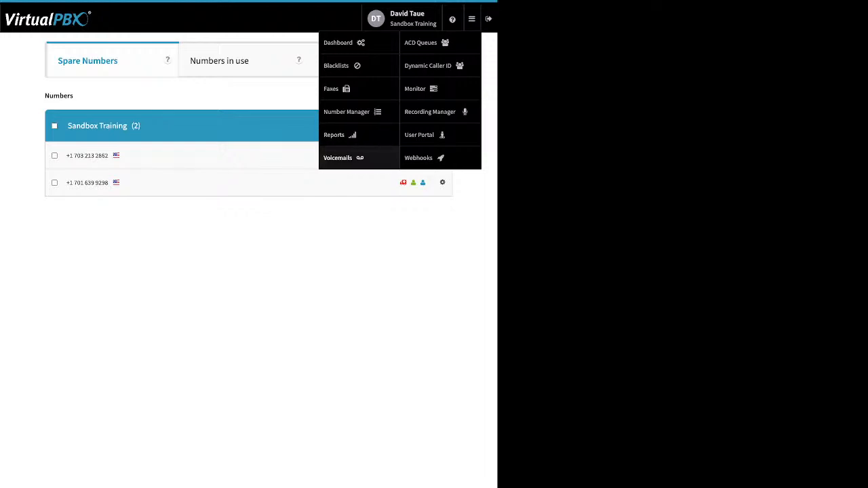
{"action": "left_click", "coordinate": [338, 157]}
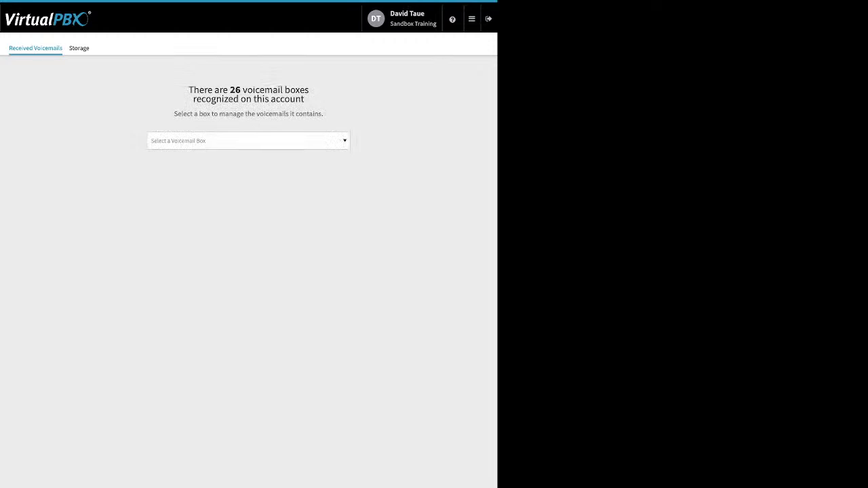
Step: Dismiss the debug account info and open your own voicemail box, found by searching 'd'
{"action": "key", "text": "d"}
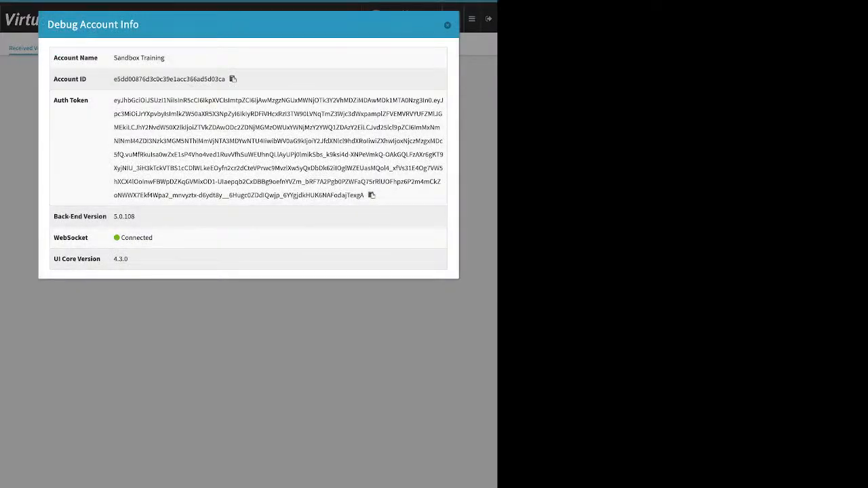
{"action": "key", "text": "Escape"}
{"action": "left_click", "coordinate": [249, 141]}
{"action": "type", "text": "da"}
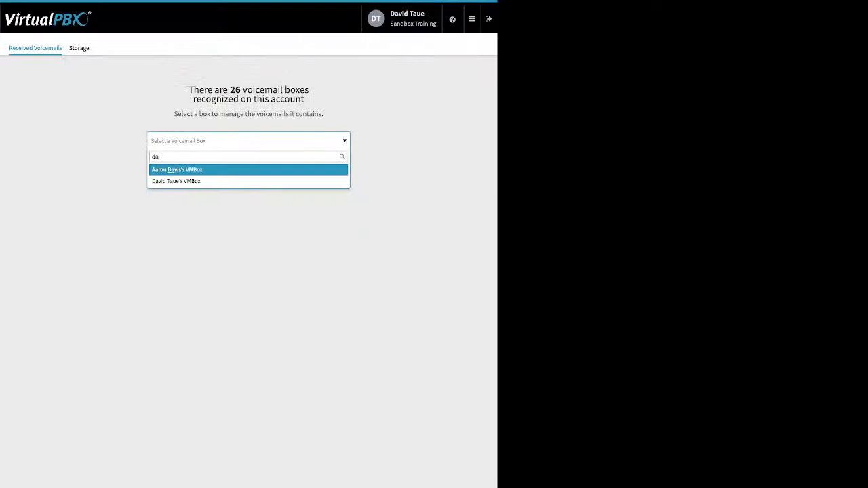
{"action": "key", "text": "Down"}
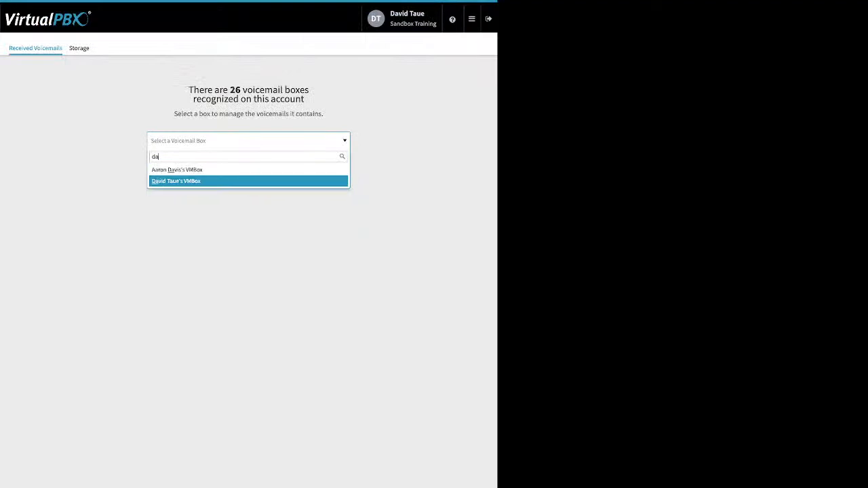
{"action": "key", "text": "Return"}
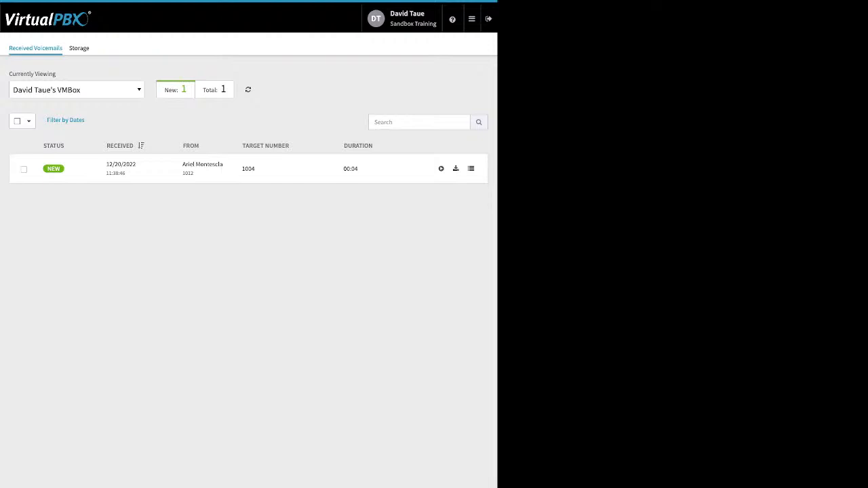
Step: Select the new 00:04 voicemail and view its marking options without changing its status
{"action": "left_click", "coordinate": [24, 169]}
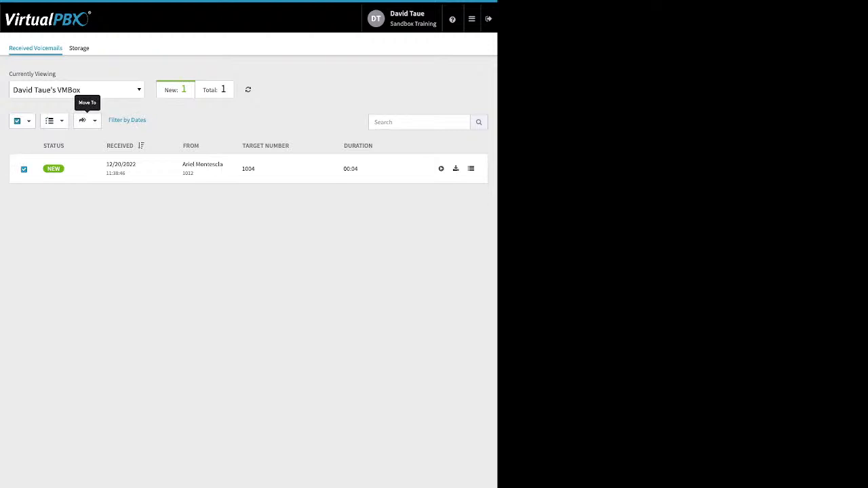
{"action": "left_click", "coordinate": [51, 121]}
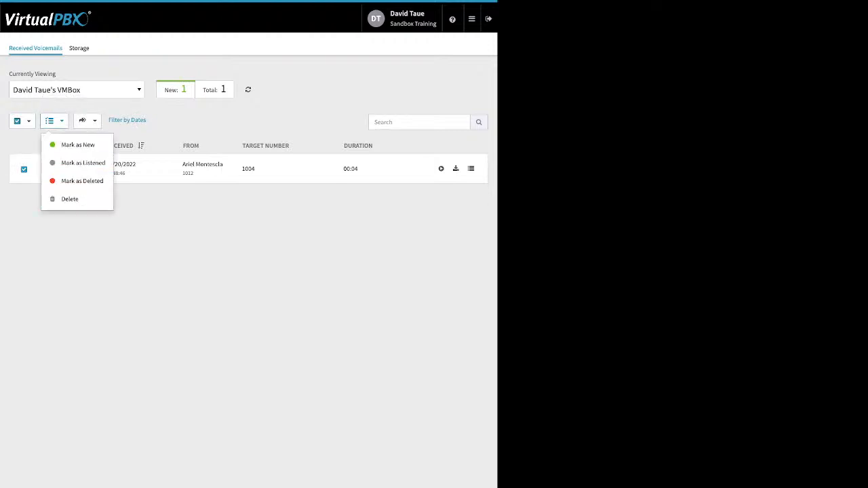
{"action": "key", "text": "Escape"}
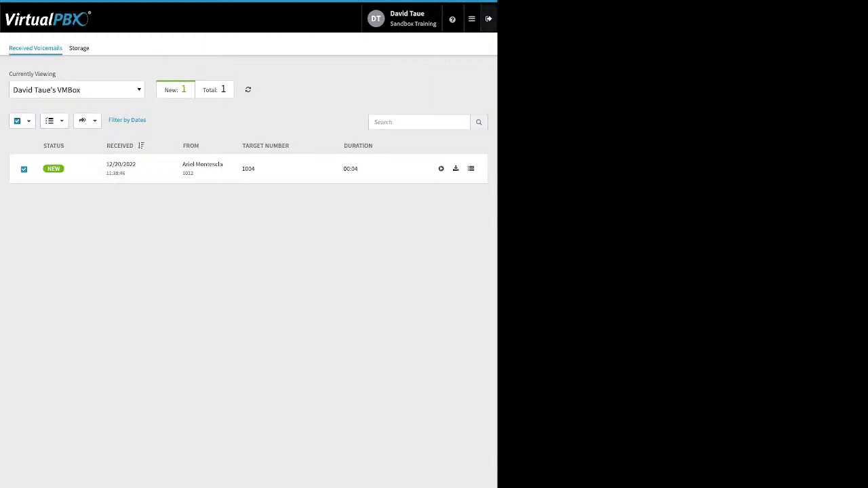
{"action": "left_click", "coordinate": [472, 18]}
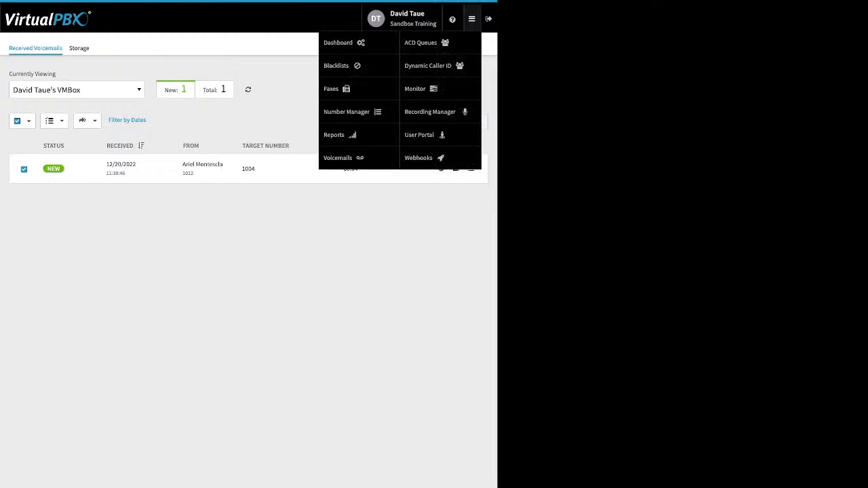
Step: Go to ACD Queues and open the My Support queue's settings
{"action": "left_click", "coordinate": [420, 42]}
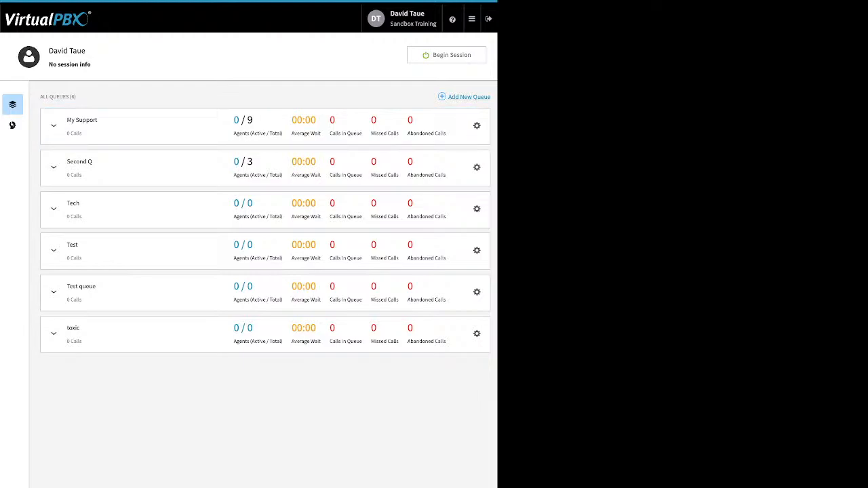
{"action": "left_click", "coordinate": [477, 127]}
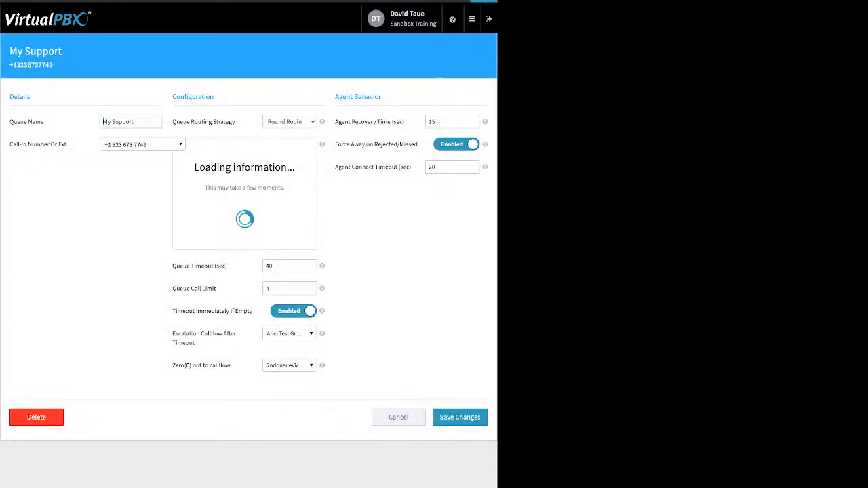
{"action": "left_click_drag", "start_coordinate": [13, 122], "coordinate": [45, 122]}
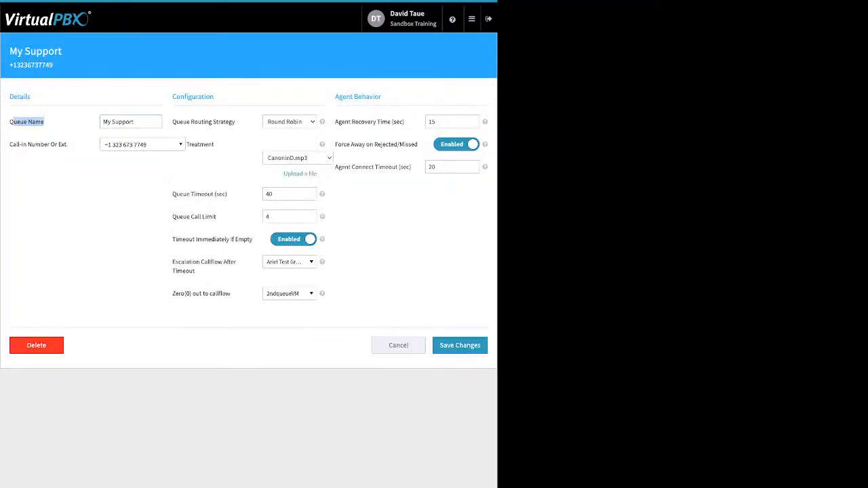
{"action": "left_click", "coordinate": [45, 122]}
{"action": "left_click_drag", "start_coordinate": [9, 144], "coordinate": [68, 144]}
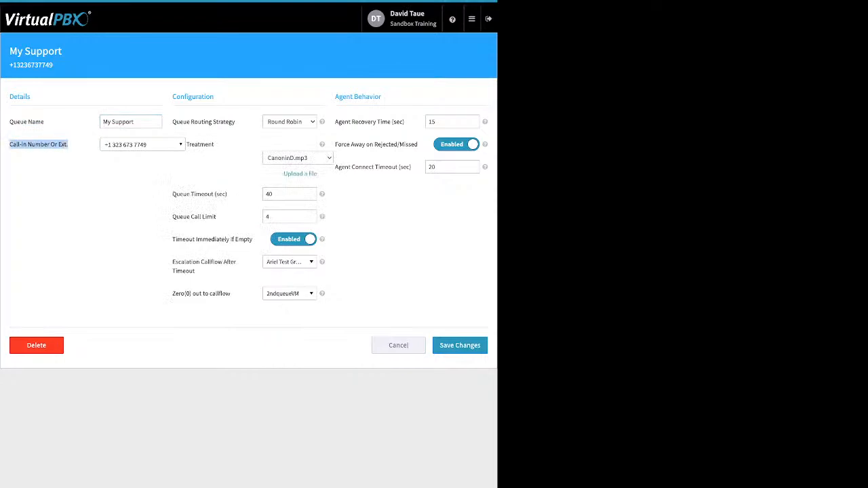
{"action": "left_click", "coordinate": [142, 145]}
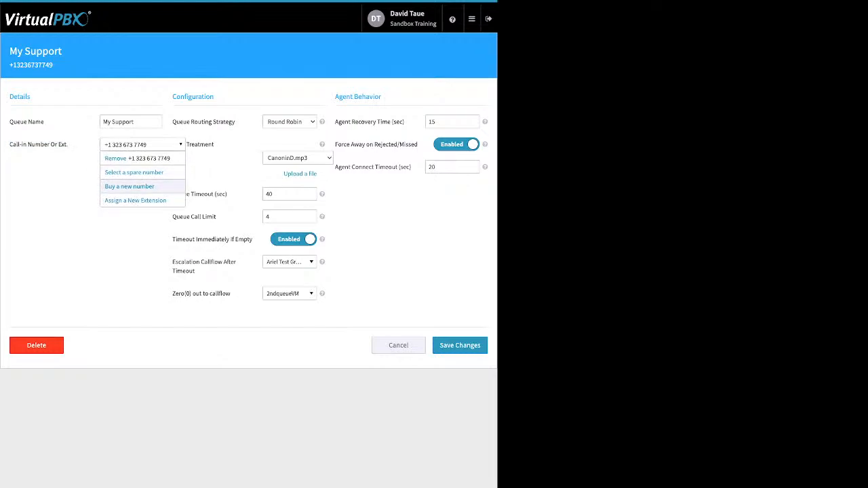
{"action": "key", "text": "Escape"}
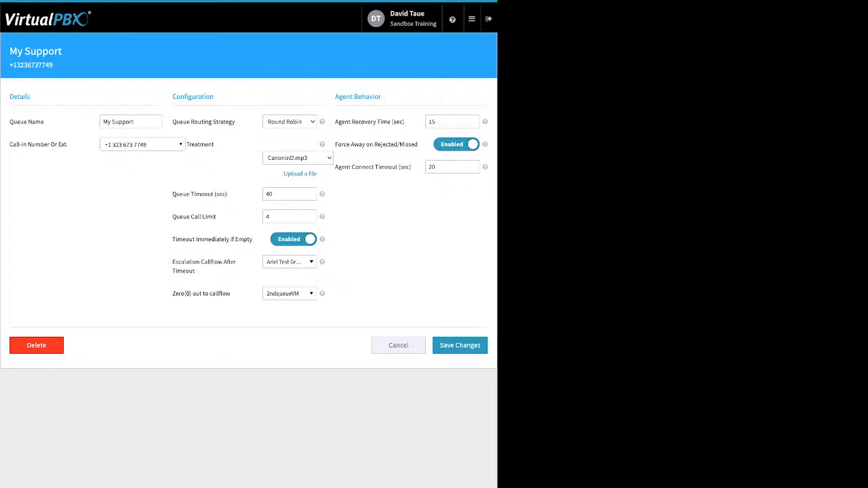
{"action": "left_click_drag", "start_coordinate": [235, 121], "coordinate": [191, 121]}
{"action": "mouse_move", "coordinate": [323, 122]}
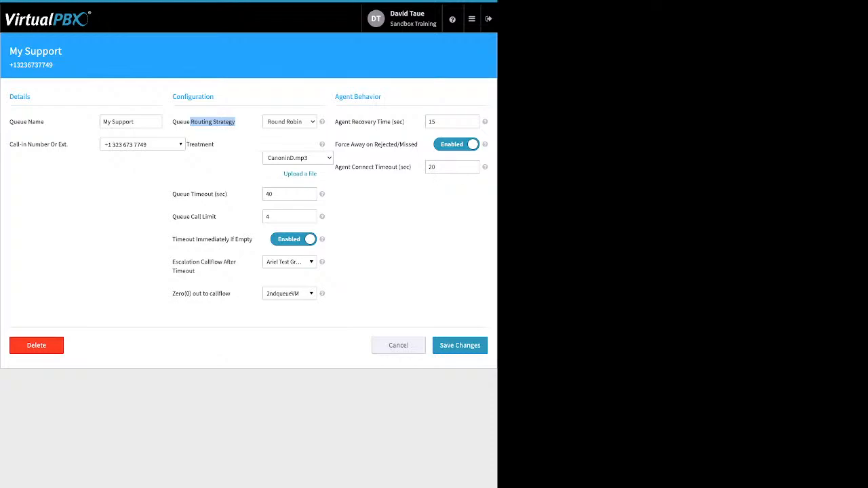
{"action": "left_click_drag", "start_coordinate": [215, 144], "coordinate": [197, 145]}
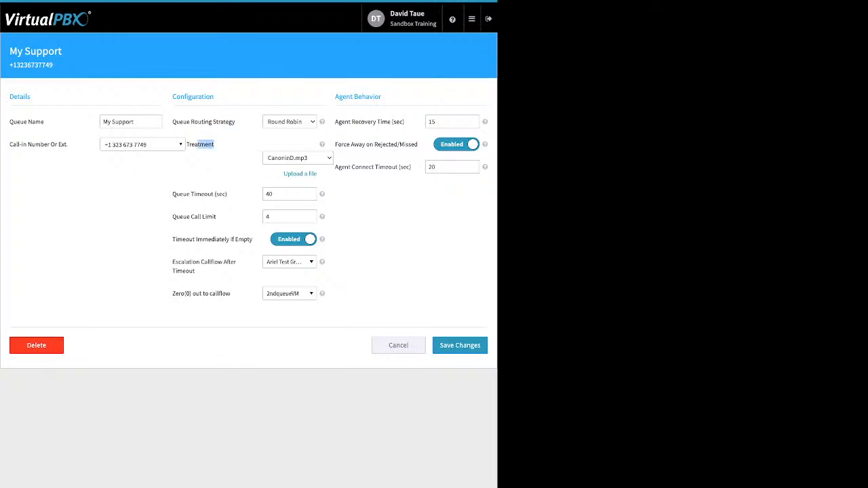
{"action": "left_click", "coordinate": [203, 144]}
Step: Enter 600 as Queue Timeout (sec) and 0 as Queue Call Limit
{"action": "left_click_drag", "start_coordinate": [228, 194], "coordinate": [179, 194]}
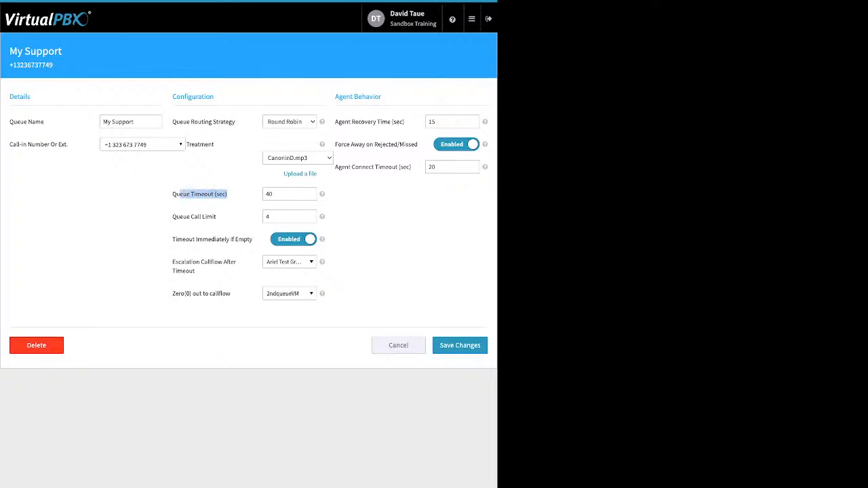
{"action": "left_click_drag", "start_coordinate": [286, 194], "coordinate": [265, 194]}
{"action": "type", "text": "600"}
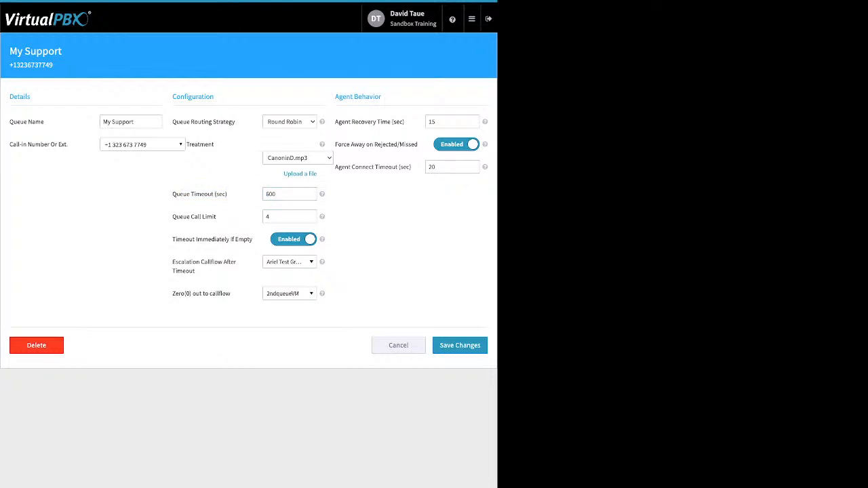
{"action": "left_click_drag", "start_coordinate": [216, 217], "coordinate": [190, 217]}
{"action": "left_click_drag", "start_coordinate": [274, 217], "coordinate": [264, 217]}
{"action": "type", "text": "0"}
{"action": "key", "text": "Tab"}
Step: Toggle Timeout Immediately If Empty off and back on, then show the escalation callflow choices
{"action": "left_click", "coordinate": [294, 240]}
{"action": "left_click_drag", "start_coordinate": [172, 240], "coordinate": [253, 240]}
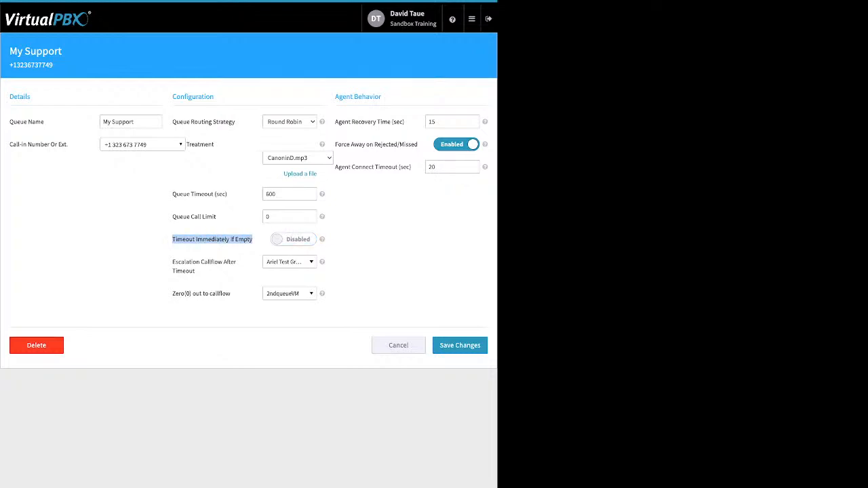
{"action": "left_click", "coordinate": [294, 240]}
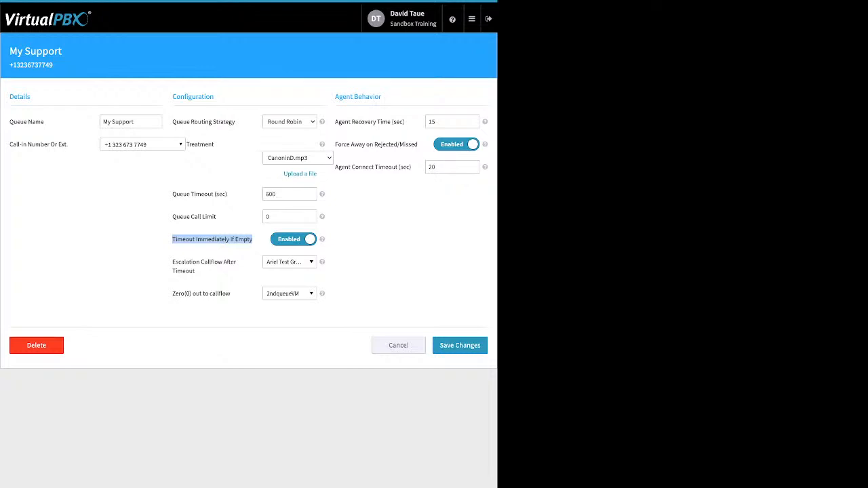
{"action": "left_click", "coordinate": [212, 251]}
{"action": "left_click_drag", "start_coordinate": [228, 194], "coordinate": [176, 194]}
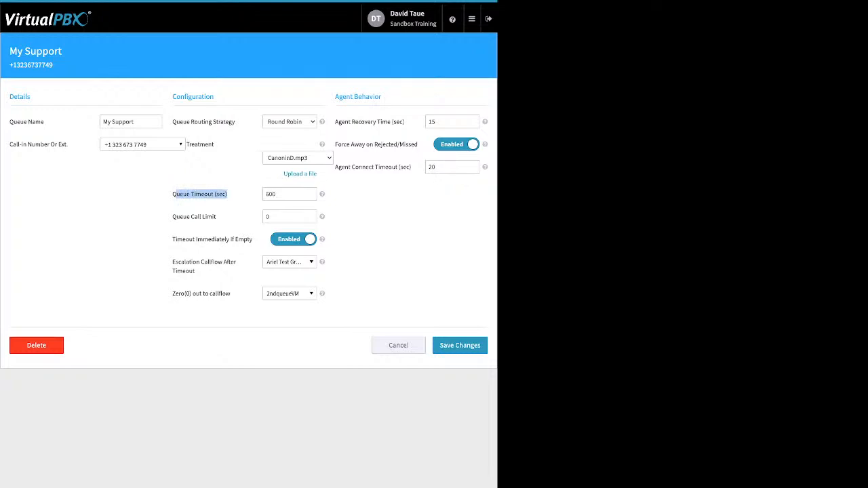
{"action": "left_click", "coordinate": [197, 204]}
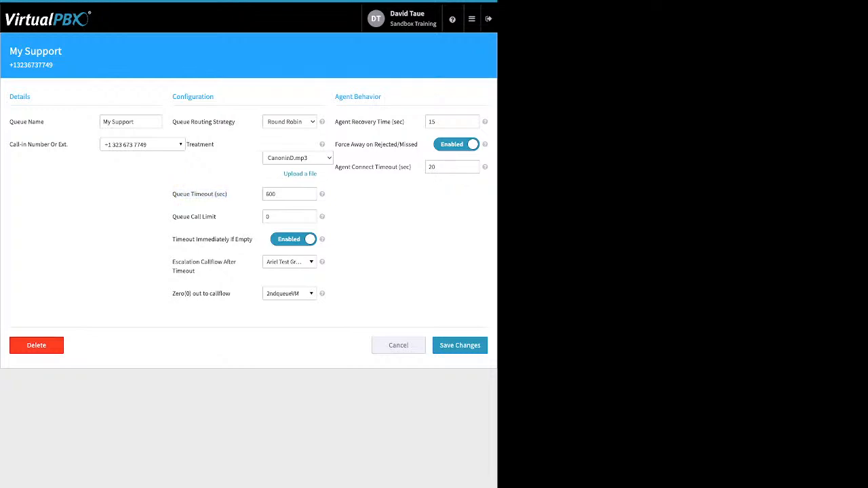
{"action": "left_click_drag", "start_coordinate": [195, 271], "coordinate": [173, 262]}
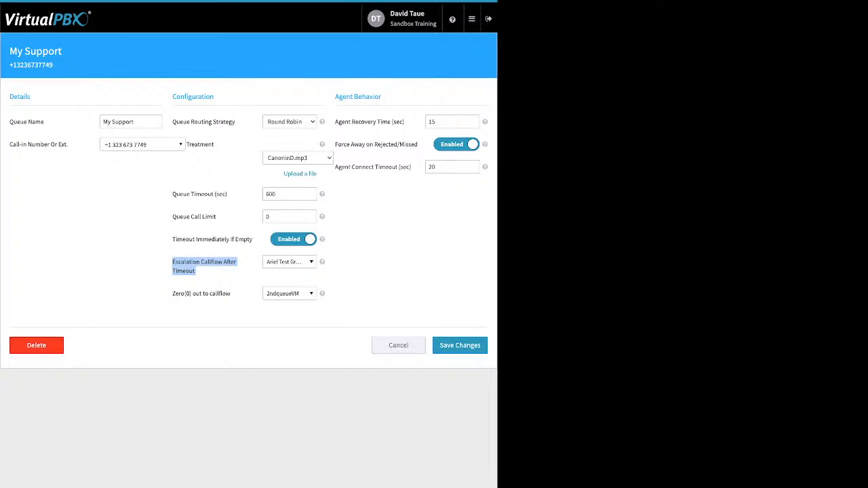
{"action": "left_click", "coordinate": [290, 262]}
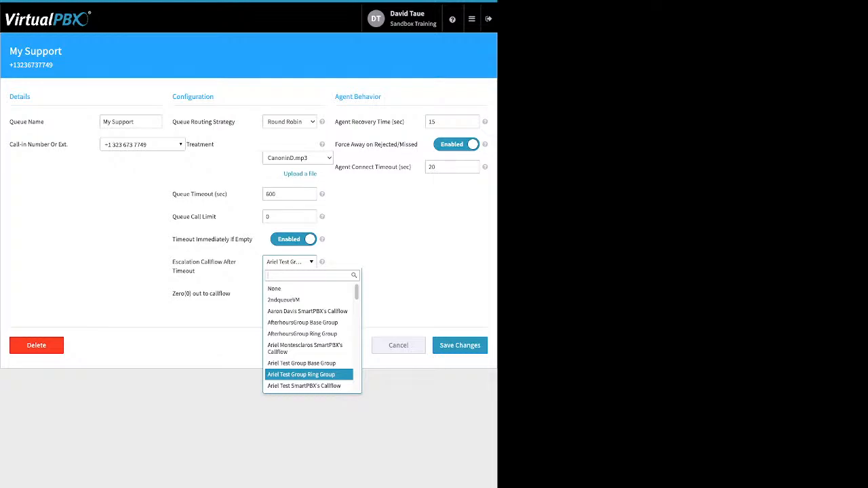
{"action": "key", "text": "Escape"}
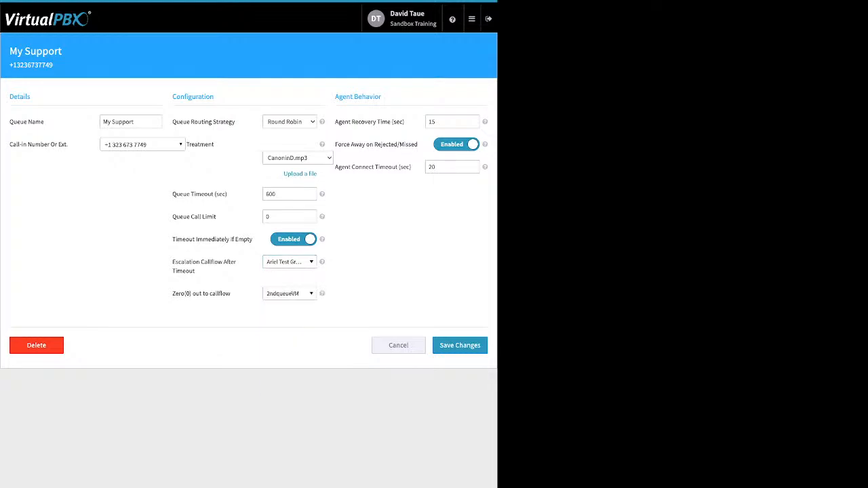
{"action": "left_click_drag", "start_coordinate": [232, 294], "coordinate": [173, 294]}
{"action": "left_click", "coordinate": [173, 294]}
{"action": "left_click_drag", "start_coordinate": [232, 294], "coordinate": [172, 293]}
{"action": "left_click", "coordinate": [174, 293]}
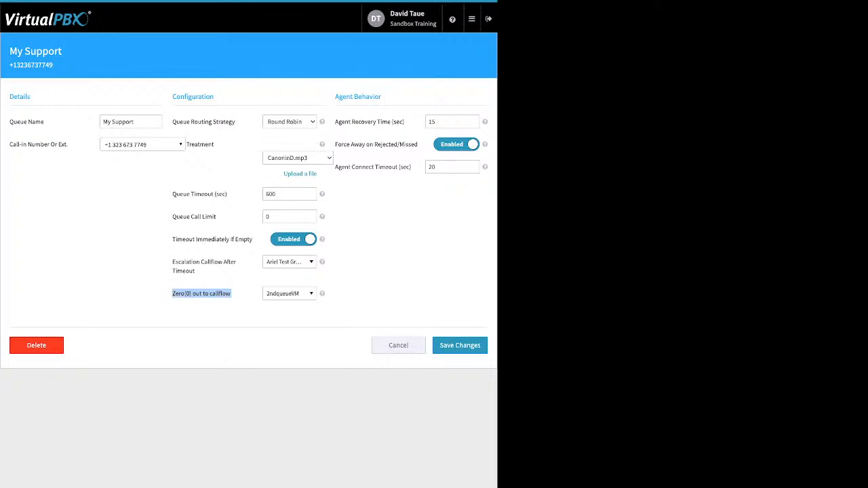
{"action": "left_click", "coordinate": [290, 294]}
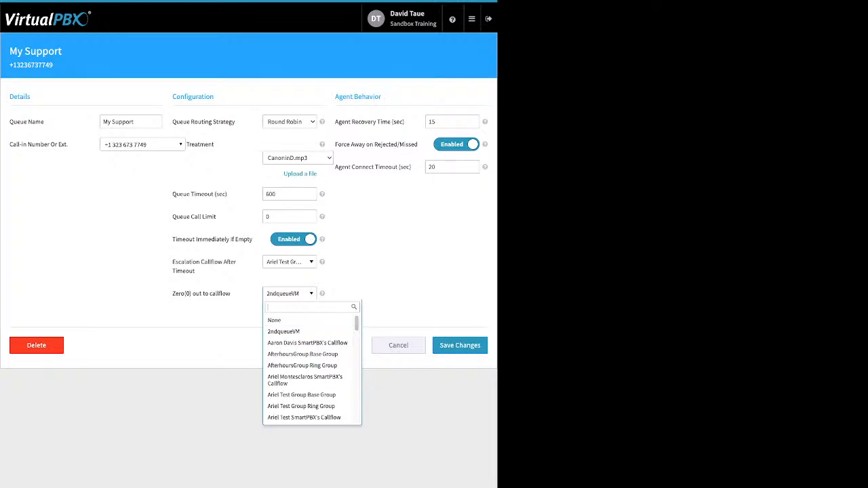
{"action": "key", "text": "Escape"}
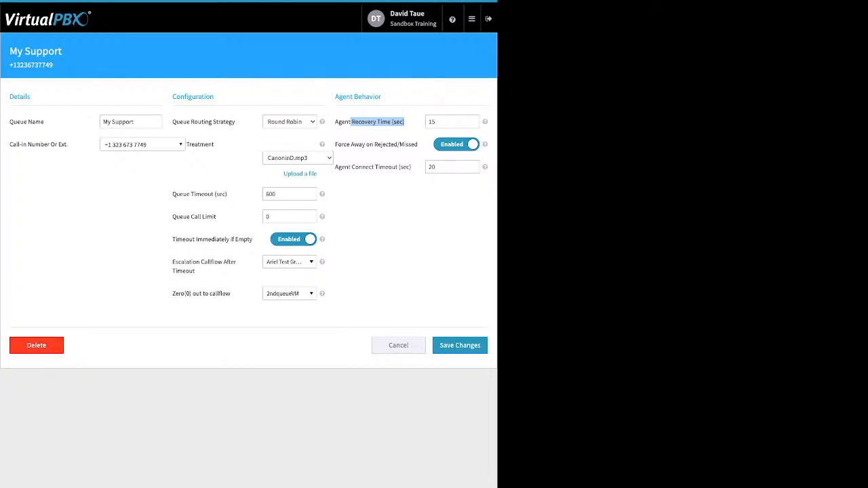
Step: Review the force-away and agent connect timeout fields, then cancel back to the queue list
{"action": "left_click_drag", "start_coordinate": [335, 144], "coordinate": [404, 143]}
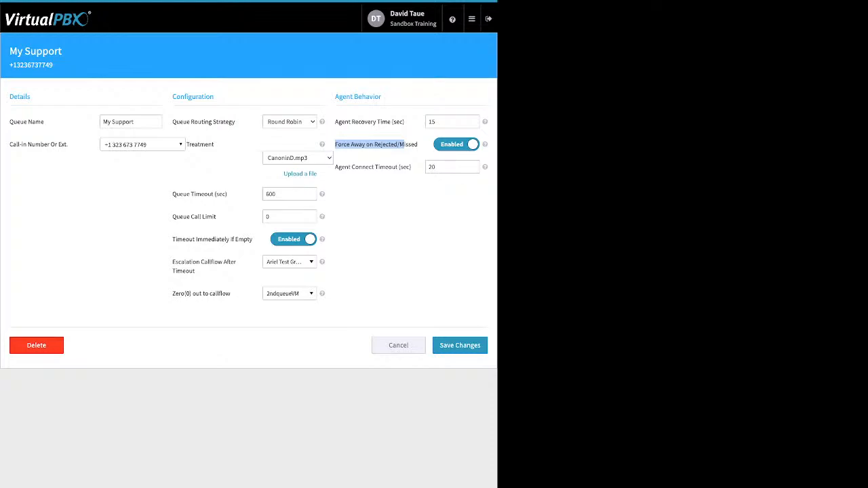
{"action": "left_click", "coordinate": [335, 168]}
{"action": "left_click_drag", "start_coordinate": [335, 167], "coordinate": [392, 167]}
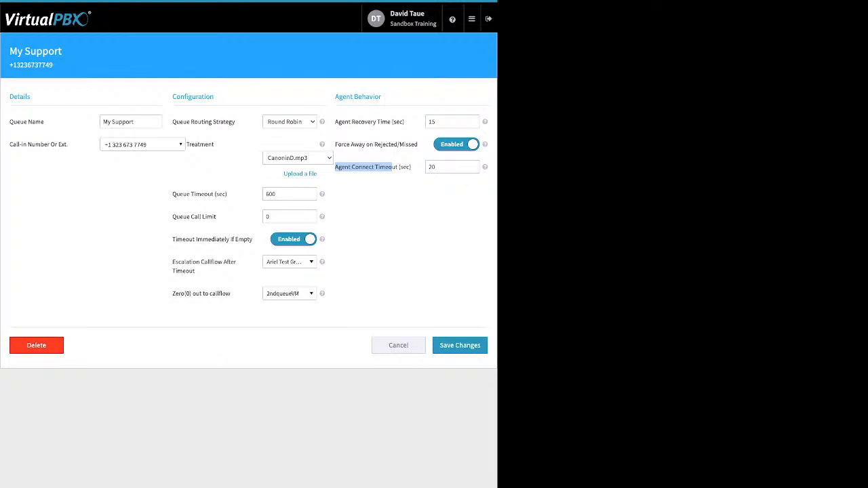
{"action": "left_click", "coordinate": [398, 345]}
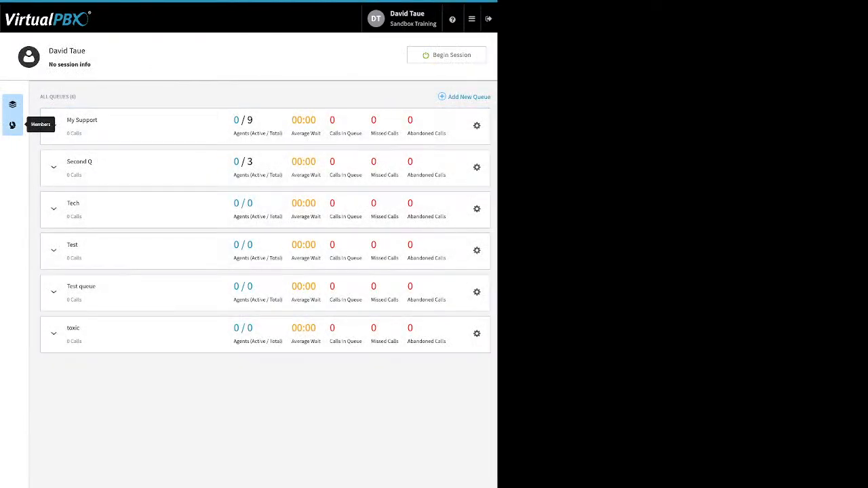
Step: Add an available user as a call center member through Manage Members
{"action": "left_click", "coordinate": [12, 124]}
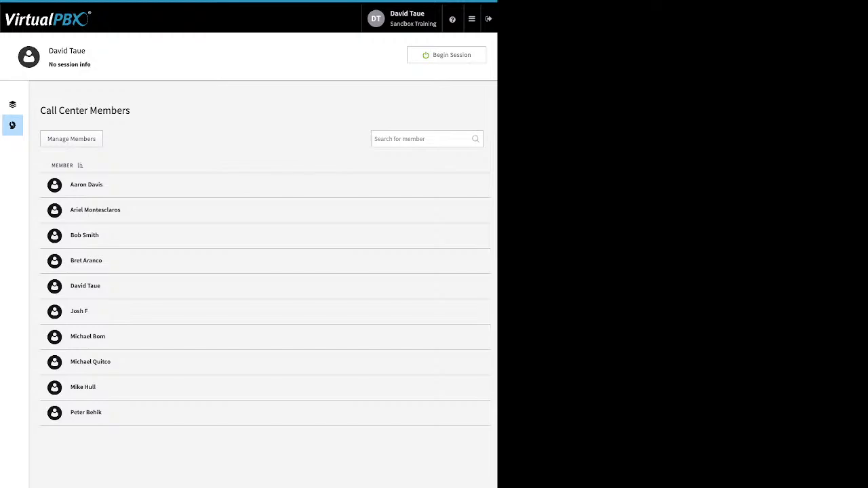
{"action": "left_click", "coordinate": [71, 139]}
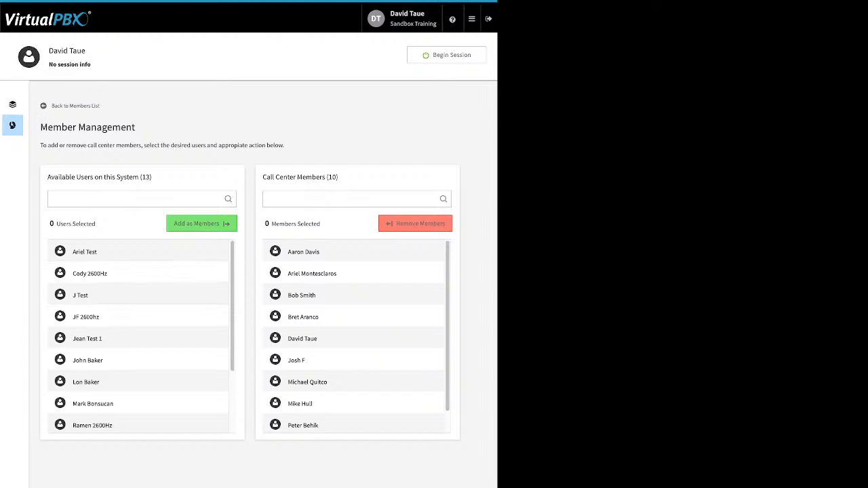
{"action": "scroll", "coordinate": [138, 337], "scroll_direction": "down", "scroll_amount": 1}
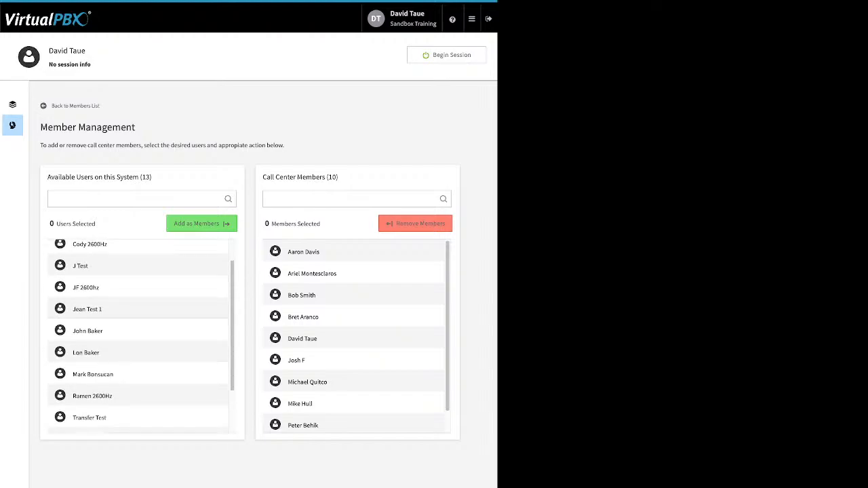
{"action": "left_click", "coordinate": [137, 374]}
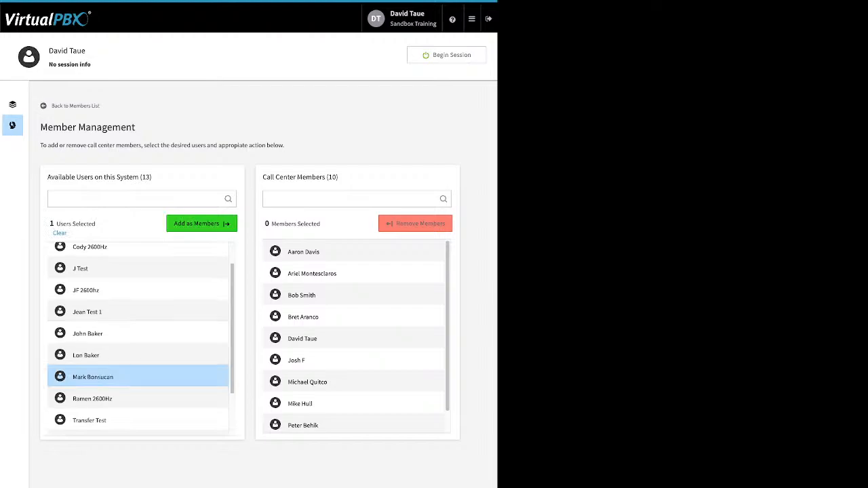
{"action": "left_click", "coordinate": [201, 224]}
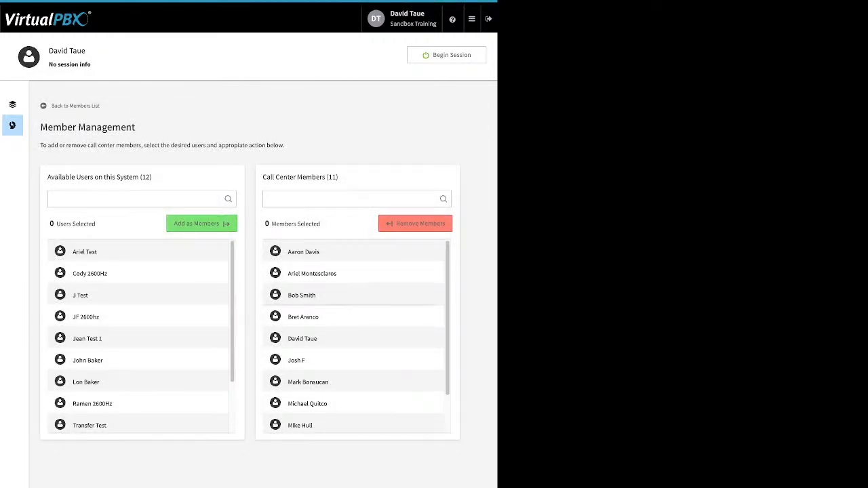
Step: Confirm the member count now reads 11 and return to the queue list
{"action": "scroll", "coordinate": [354, 335], "scroll_direction": "down", "scroll_amount": 1}
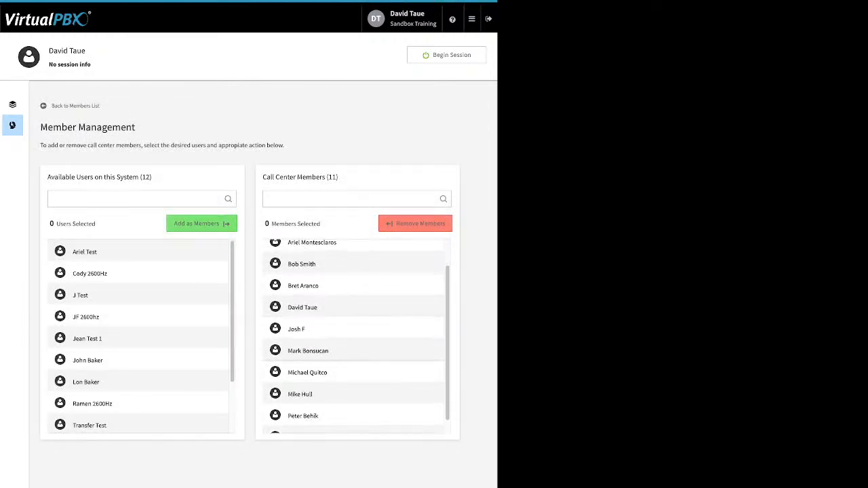
{"action": "left_click", "coordinate": [353, 351]}
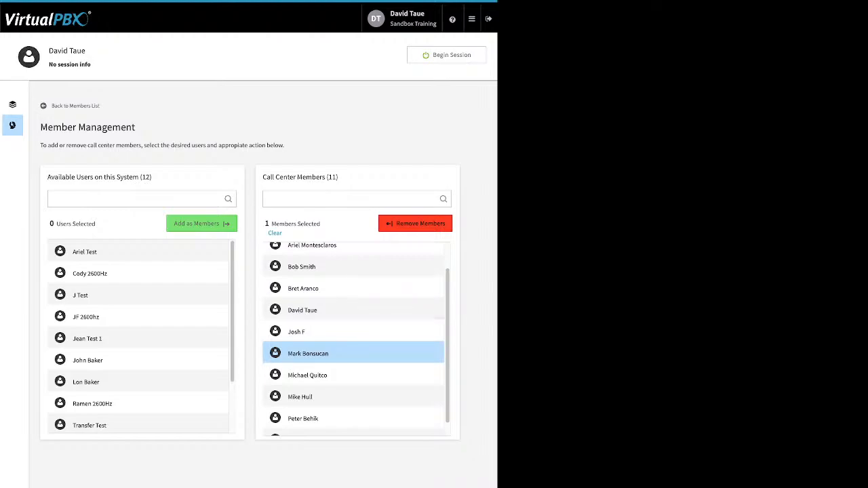
{"action": "triple_click", "coordinate": [337, 178]}
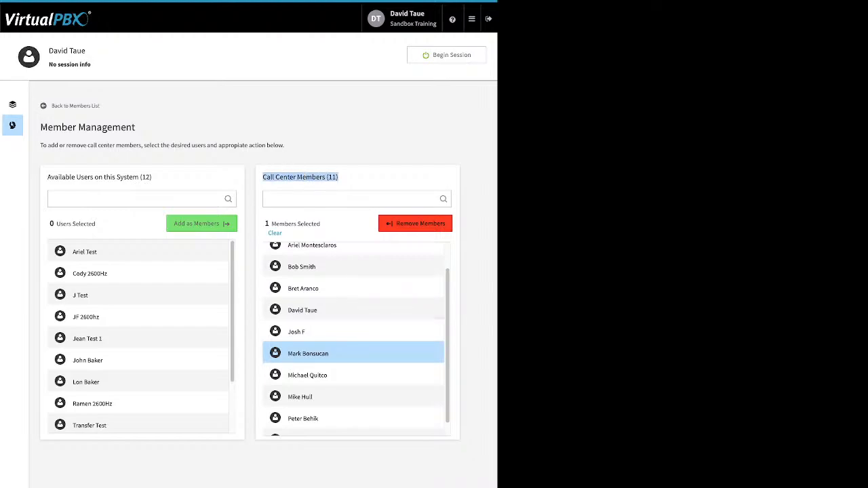
{"action": "left_click", "coordinate": [349, 177]}
{"action": "left_click", "coordinate": [12, 104]}
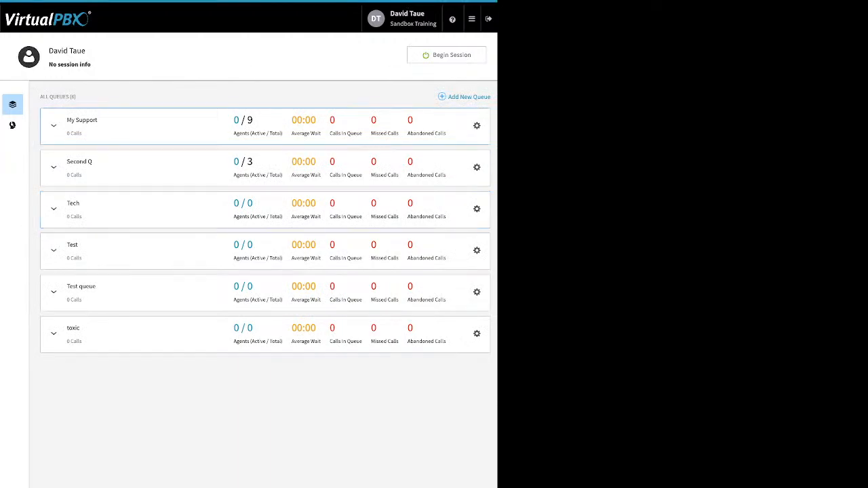
Step: Move users between My Support's Available and Assigned agents and save, leaving 8 agents
{"action": "left_click", "coordinate": [53, 125]}
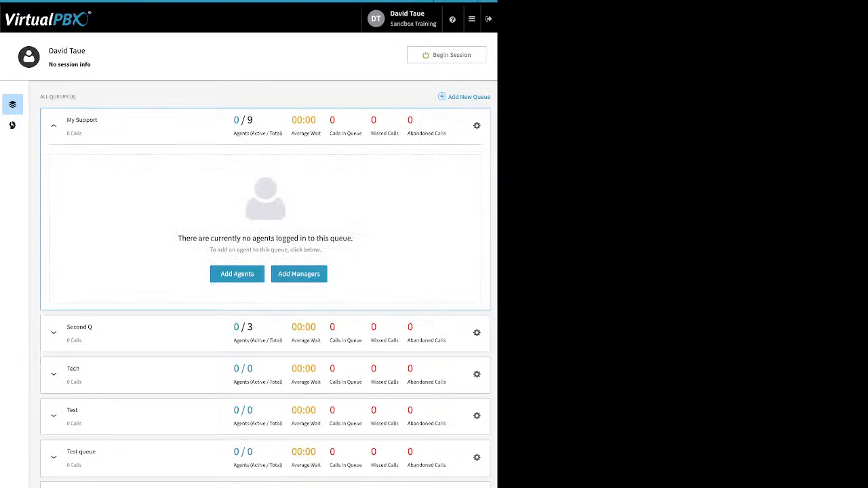
{"action": "left_click", "coordinate": [237, 274]}
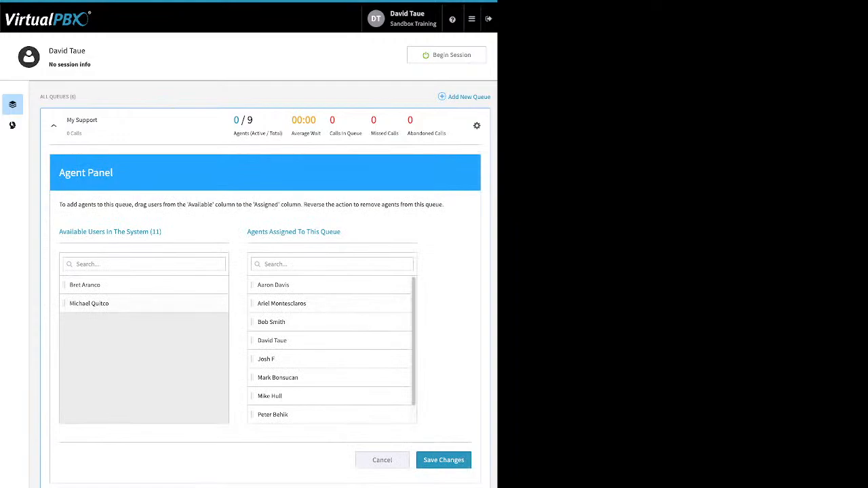
{"action": "left_click_drag", "start_coordinate": [122, 304], "coordinate": [129, 336]}
{"action": "left_click_drag", "start_coordinate": [282, 304], "coordinate": [129, 309]}
{"action": "left_click_drag", "start_coordinate": [266, 340], "coordinate": [266, 321]}
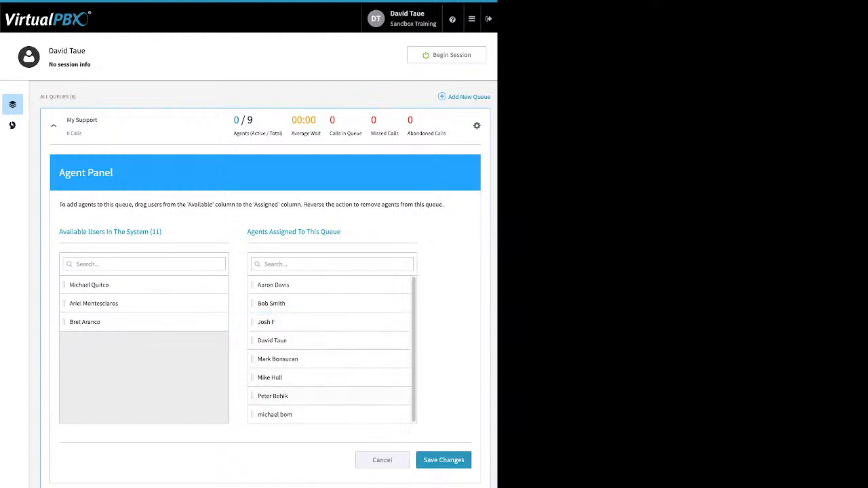
{"action": "left_click_drag", "start_coordinate": [273, 396], "coordinate": [129, 321]}
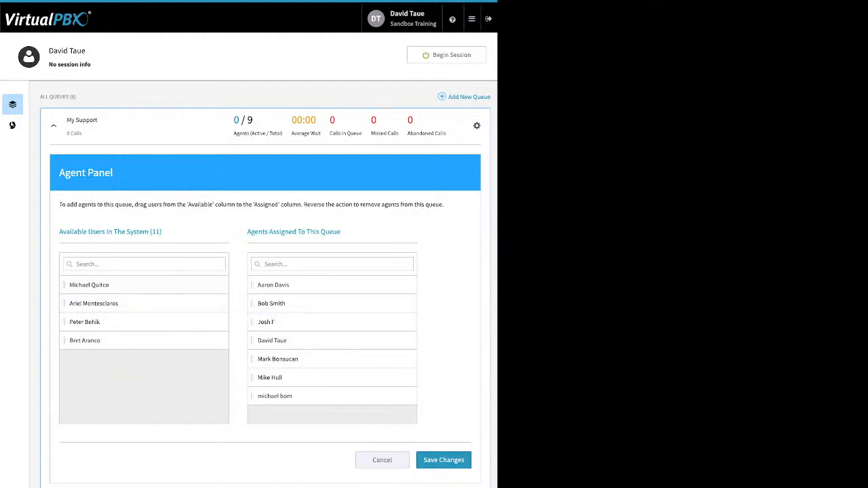
{"action": "left_click_drag", "start_coordinate": [89, 285], "coordinate": [265, 322]}
{"action": "left_click", "coordinate": [444, 460]}
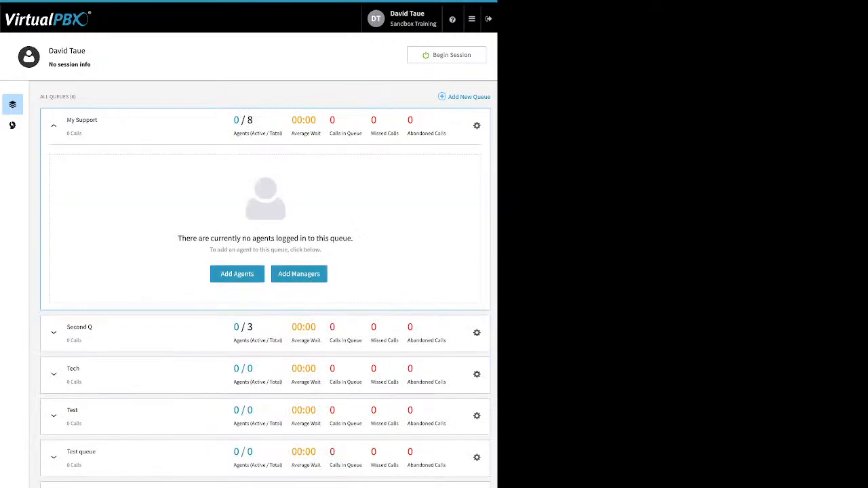
Step: Assign one more agent as a My Support manager and save the four managers
{"action": "left_click", "coordinate": [298, 274]}
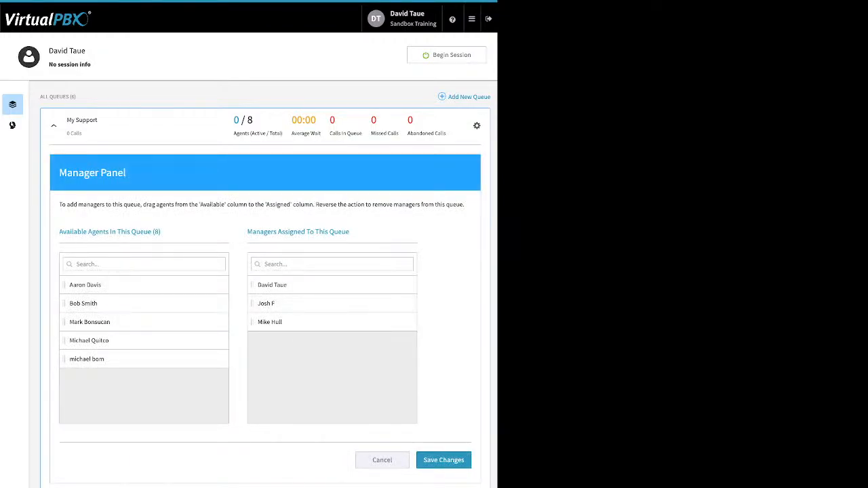
{"action": "left_click_drag", "start_coordinate": [86, 359], "coordinate": [295, 370]}
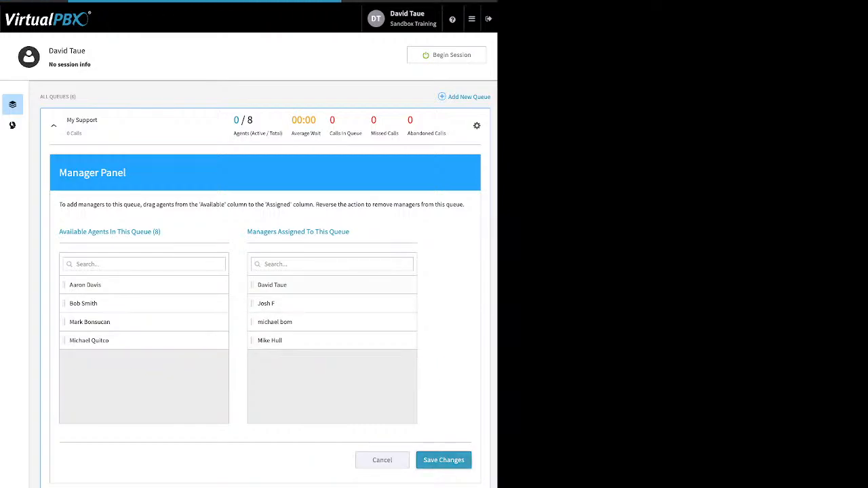
{"action": "left_click", "coordinate": [444, 460]}
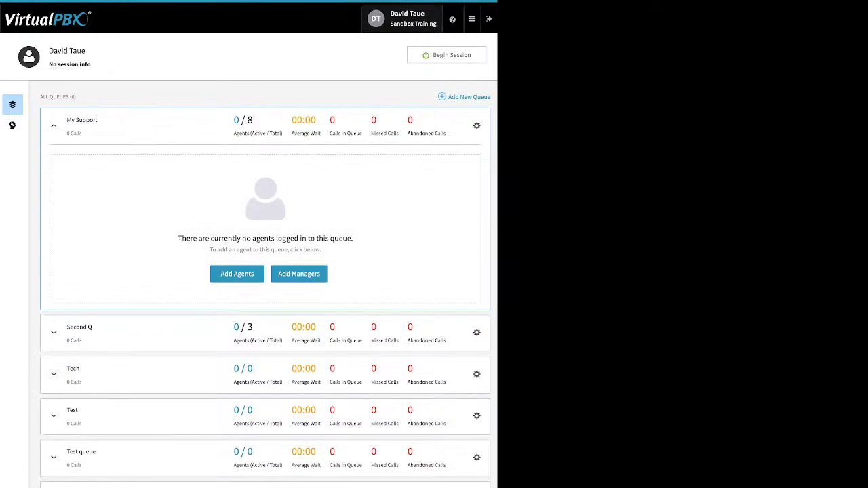
Step: Open the ACD Queues call center and keep dtSand as the default answering device
{"action": "left_click", "coordinate": [471, 18]}
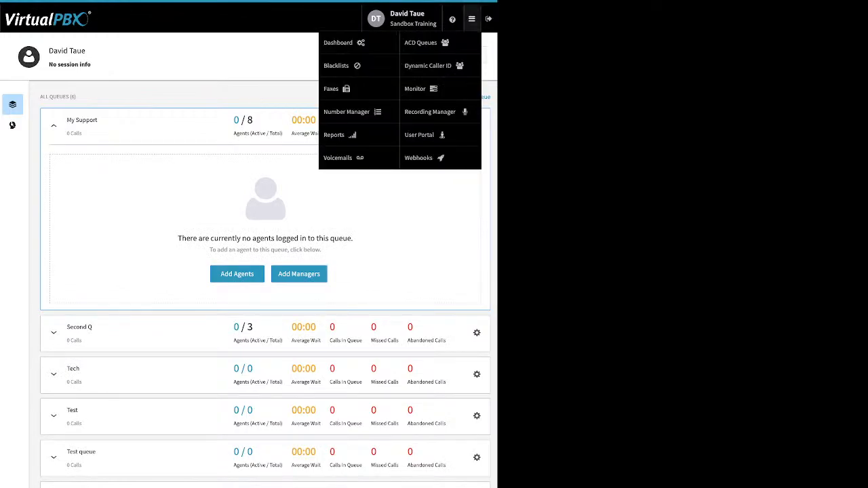
{"action": "left_click", "coordinate": [426, 42]}
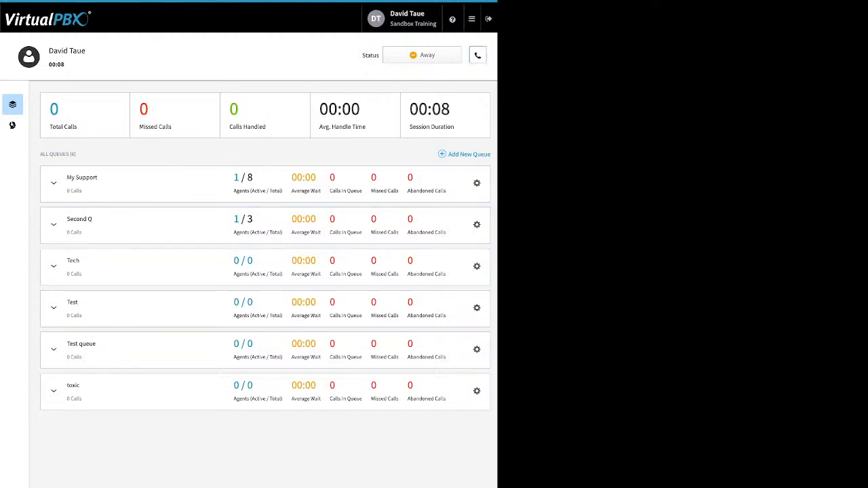
{"action": "left_click", "coordinate": [477, 55]}
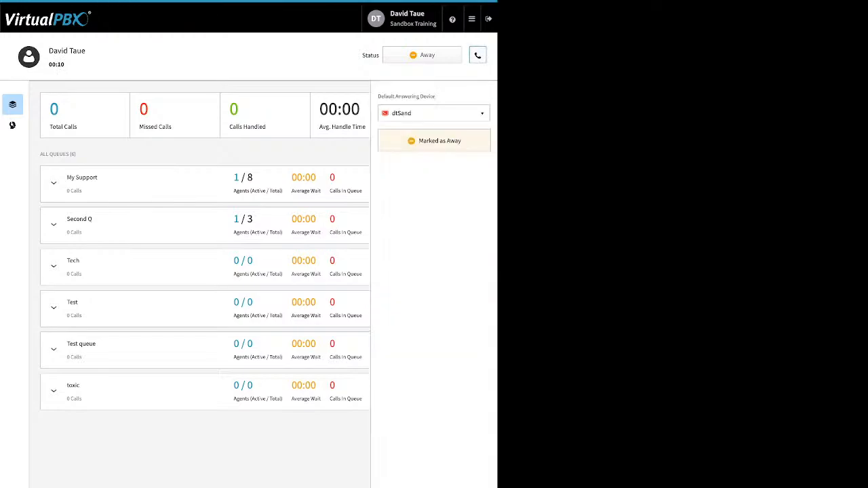
{"action": "left_click", "coordinate": [447, 113]}
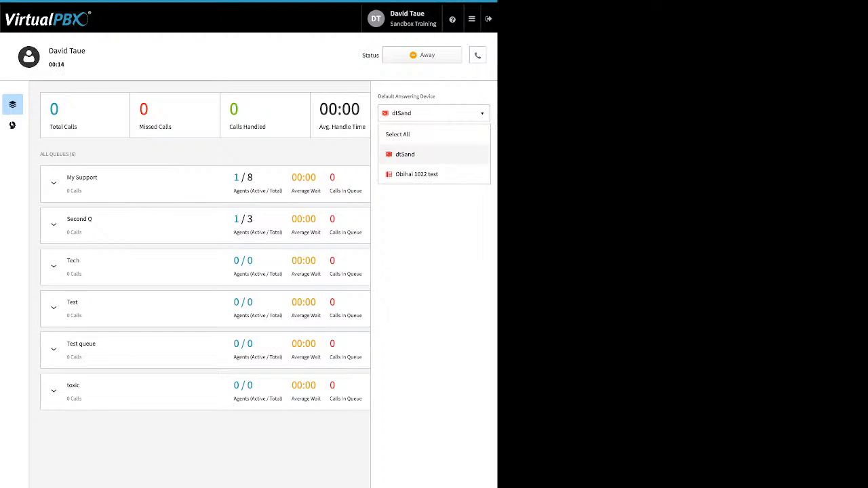
{"action": "left_click", "coordinate": [434, 155]}
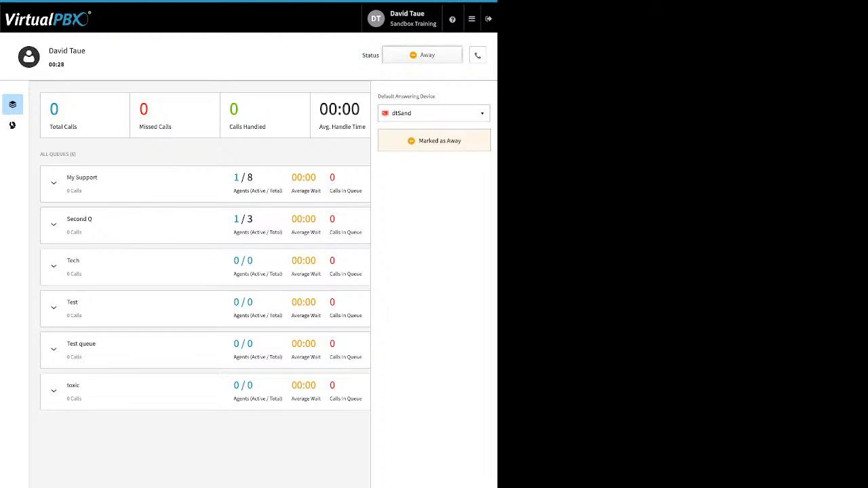
{"action": "left_click", "coordinate": [422, 55]}
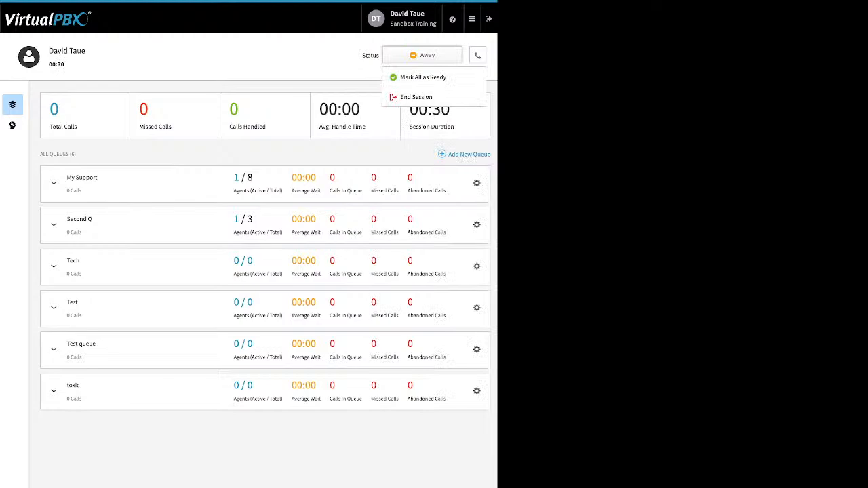
Step: Mark the agent Ready, Away, then Ready again in all queues, and end the agent session
{"action": "left_click", "coordinate": [434, 77]}
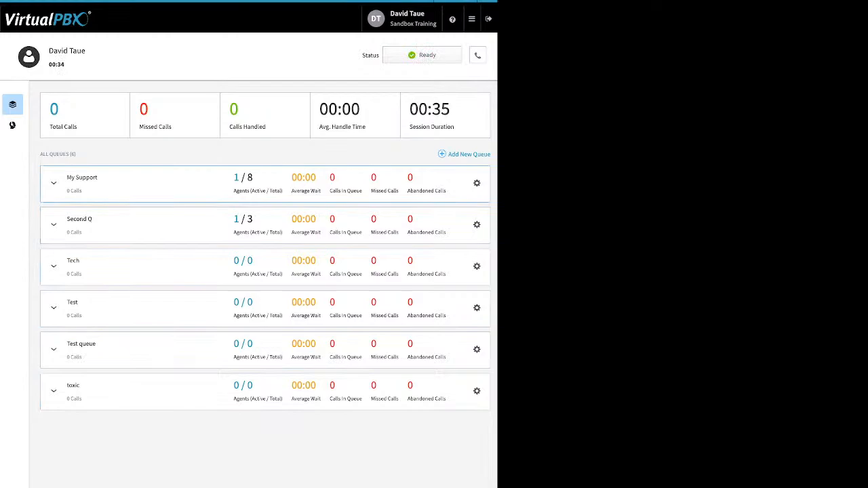
{"action": "left_click", "coordinate": [54, 183]}
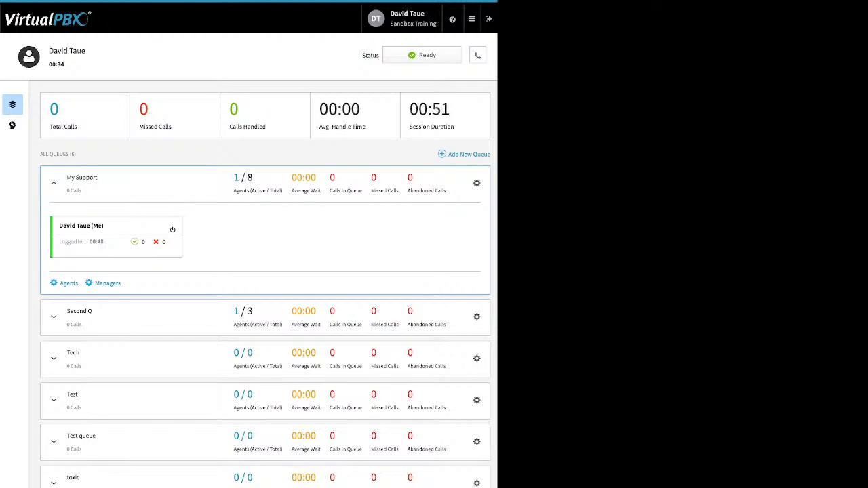
{"action": "left_click", "coordinate": [422, 55]}
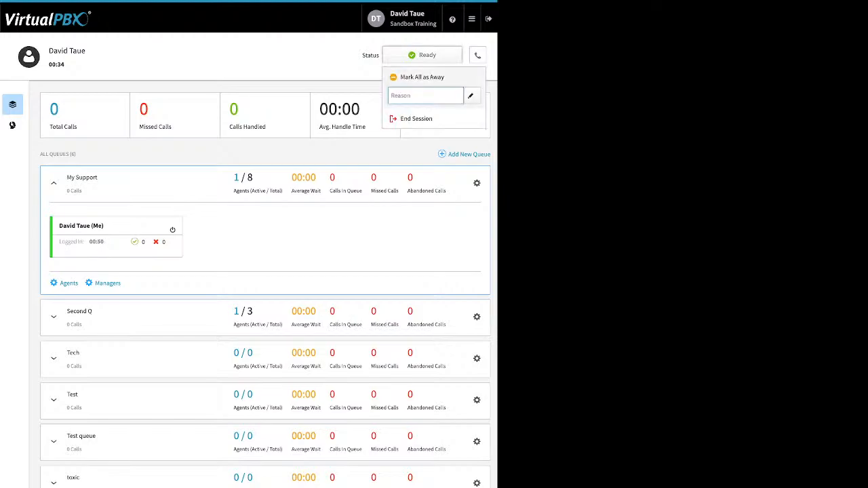
{"action": "left_click", "coordinate": [422, 77]}
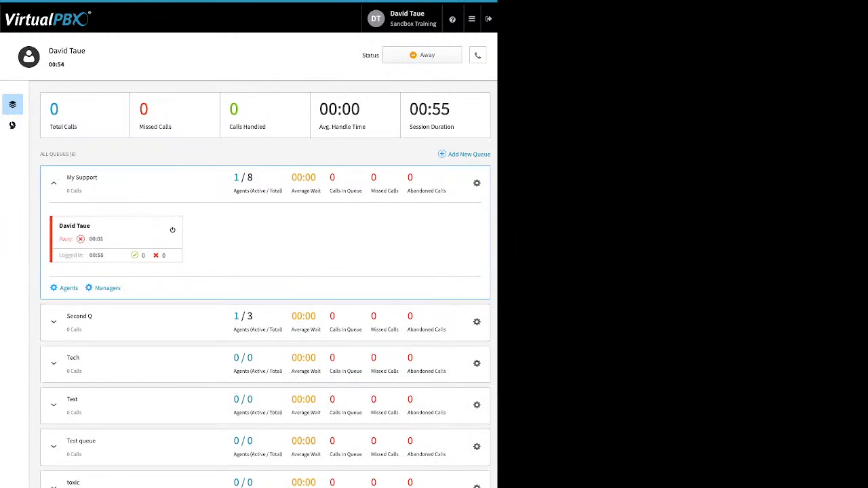
{"action": "left_click", "coordinate": [422, 55]}
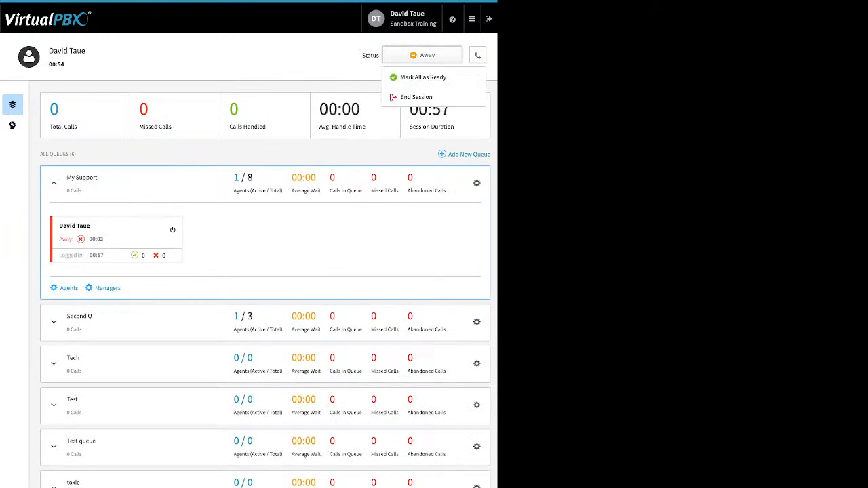
{"action": "left_click", "coordinate": [423, 78]}
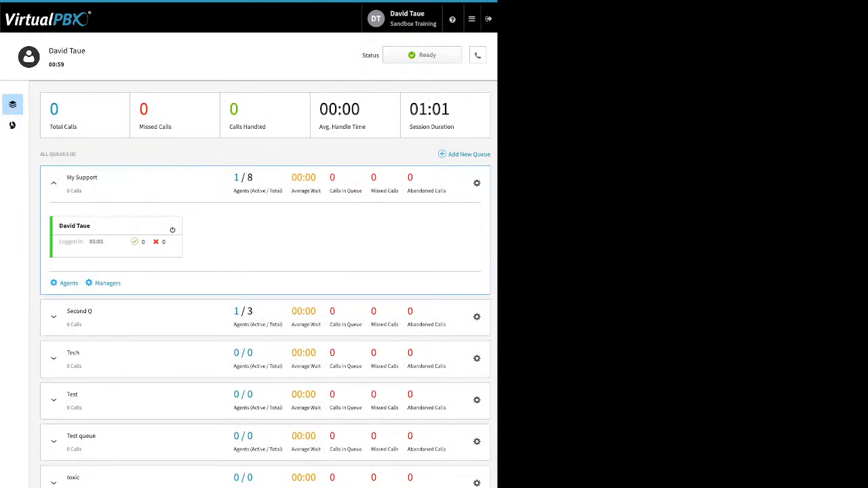
{"action": "left_click", "coordinate": [422, 55]}
{"action": "left_click", "coordinate": [427, 118]}
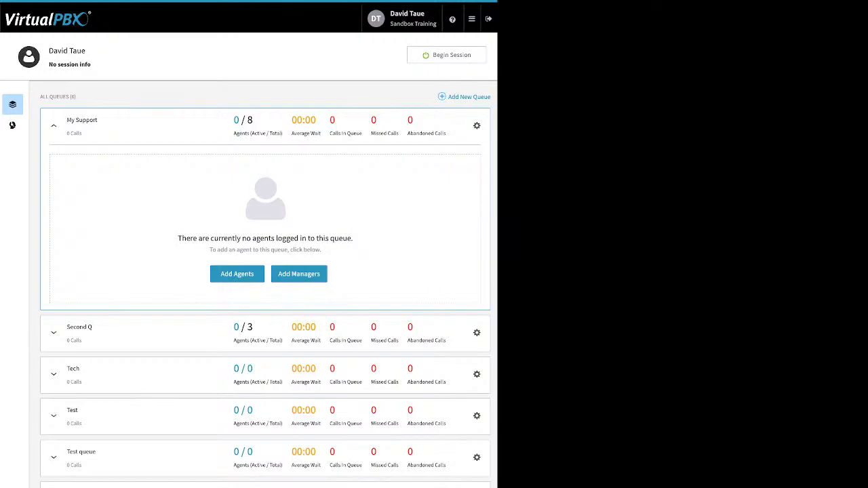
Step: In Dynamic Caller ID, rename rule 408 to '408 Area code' and save it
{"action": "left_click", "coordinate": [471, 18]}
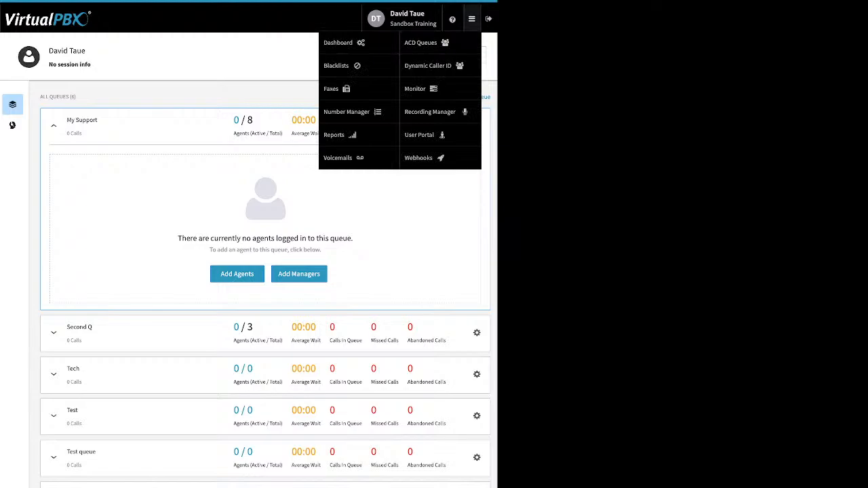
{"action": "left_click", "coordinate": [428, 65]}
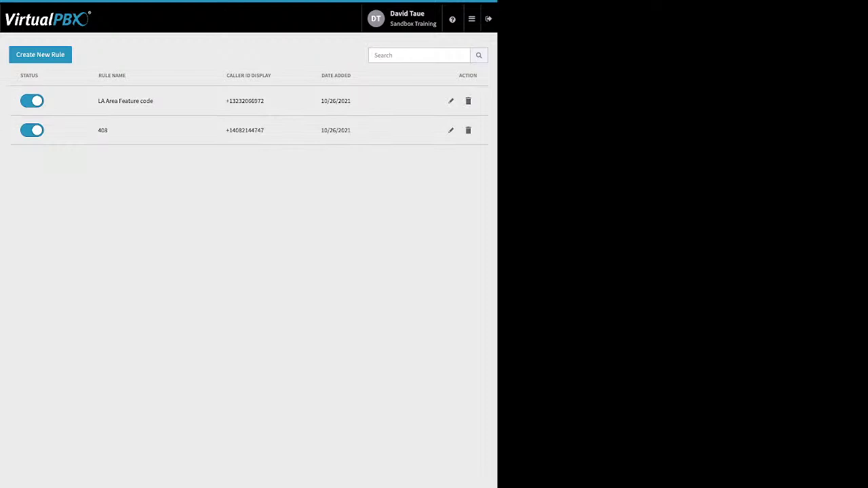
{"action": "left_click", "coordinate": [450, 130]}
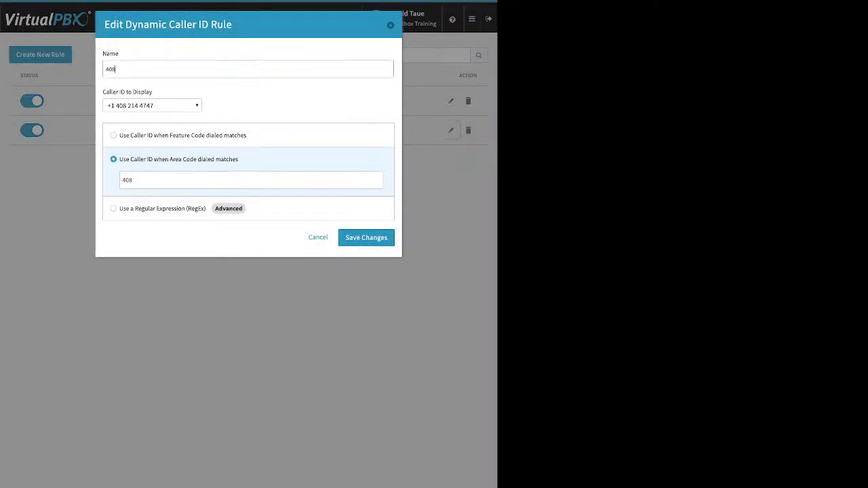
{"action": "type", "text": "Area code"}
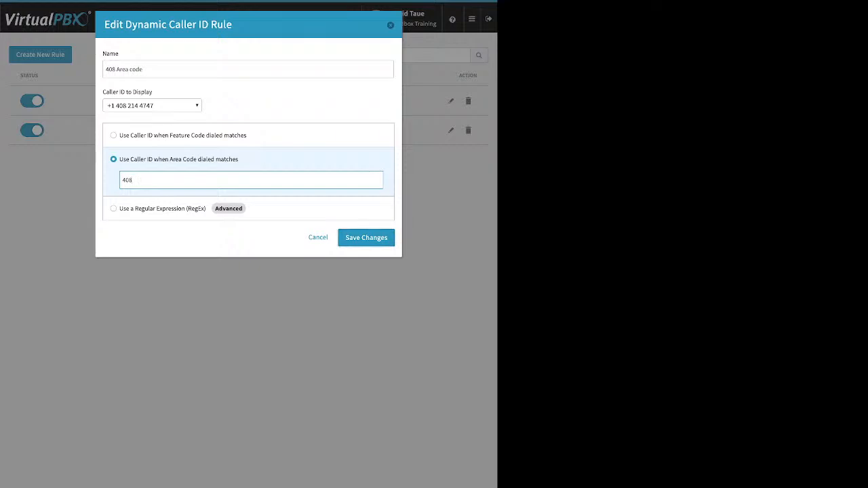
{"action": "left_click", "coordinate": [366, 237]}
{"action": "left_click", "coordinate": [451, 130]}
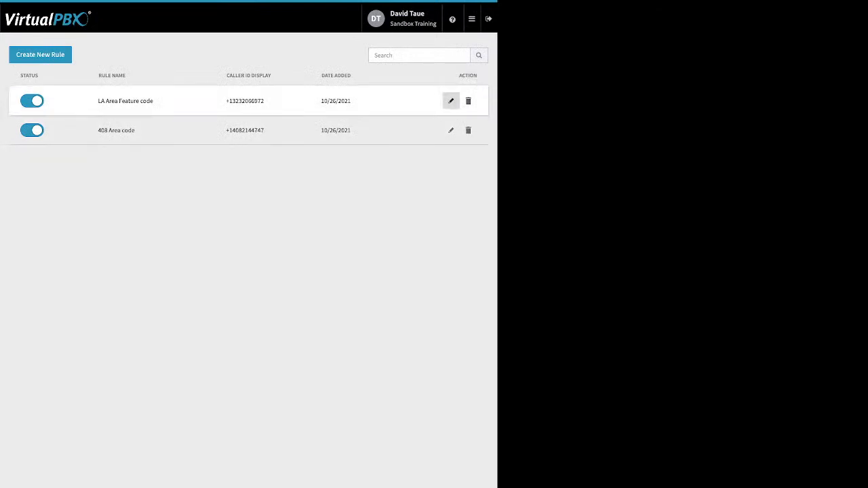
Step: Inspect the LA Area Feature code rule's *550 code, close it unsaved, and open the admin menu
{"action": "left_click", "coordinate": [451, 100]}
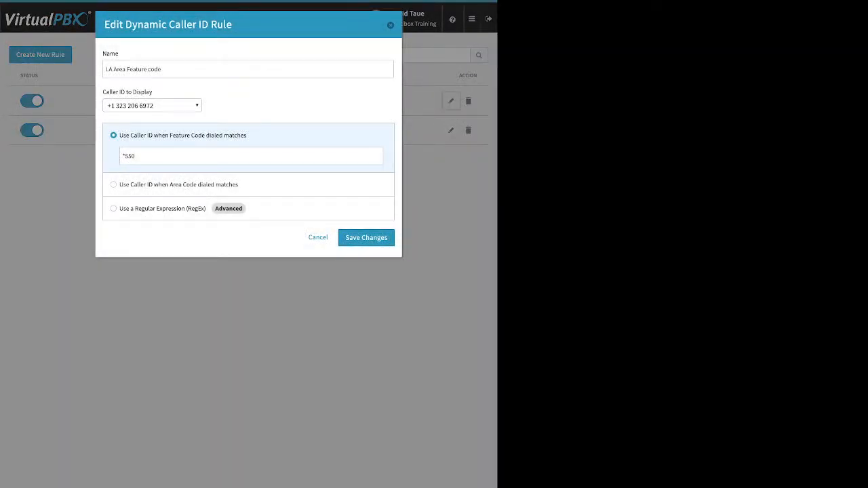
{"action": "left_click_drag", "start_coordinate": [139, 157], "coordinate": [128, 156]}
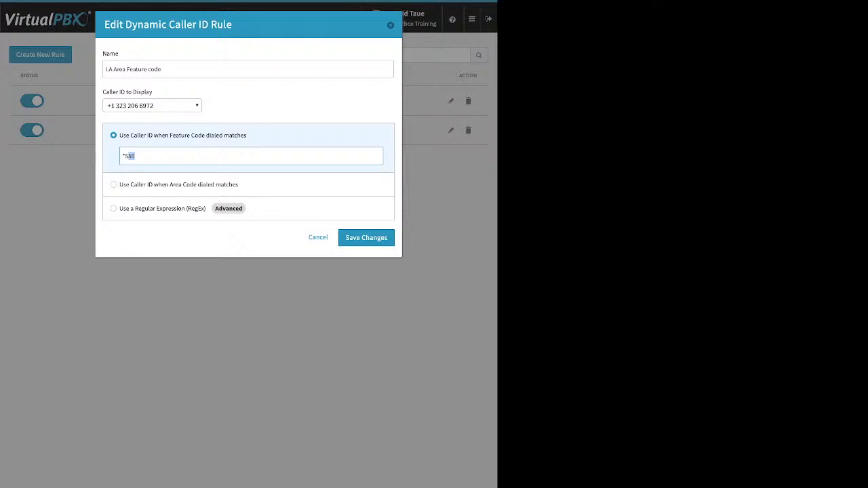
{"action": "left_click_drag", "start_coordinate": [128, 157], "coordinate": [125, 156]}
{"action": "left_click", "coordinate": [318, 238]}
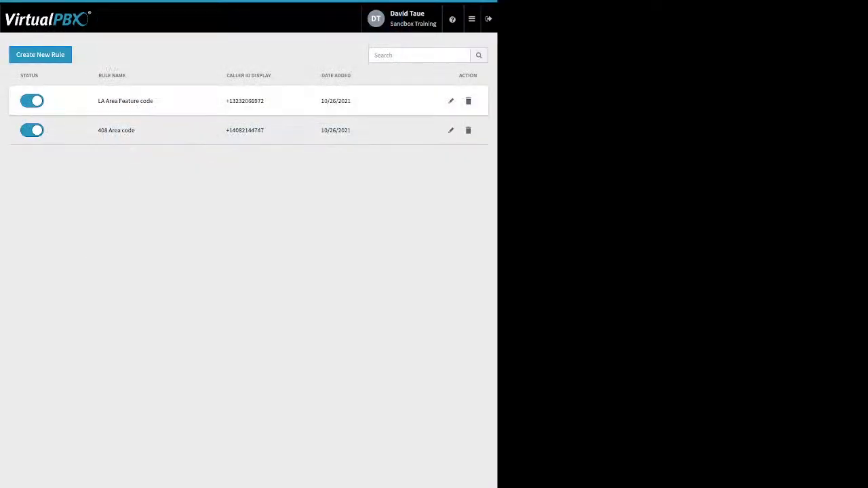
{"action": "mouse_move", "coordinate": [472, 19]}
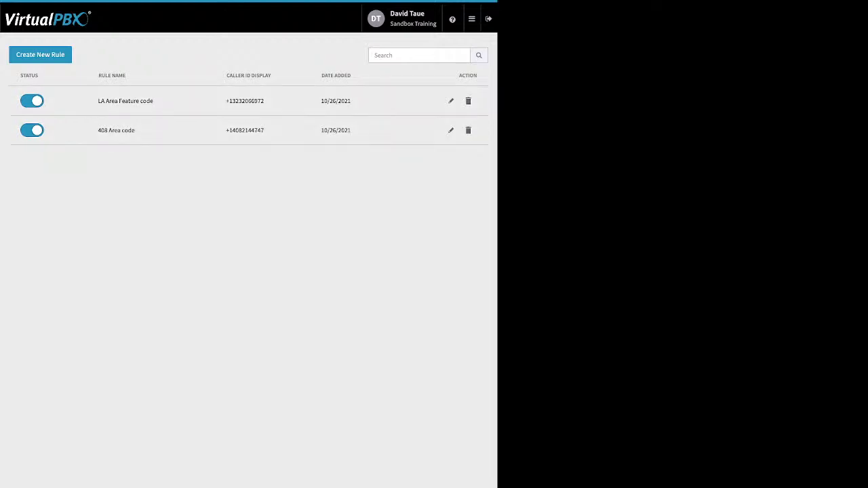
{"action": "left_click", "coordinate": [472, 19]}
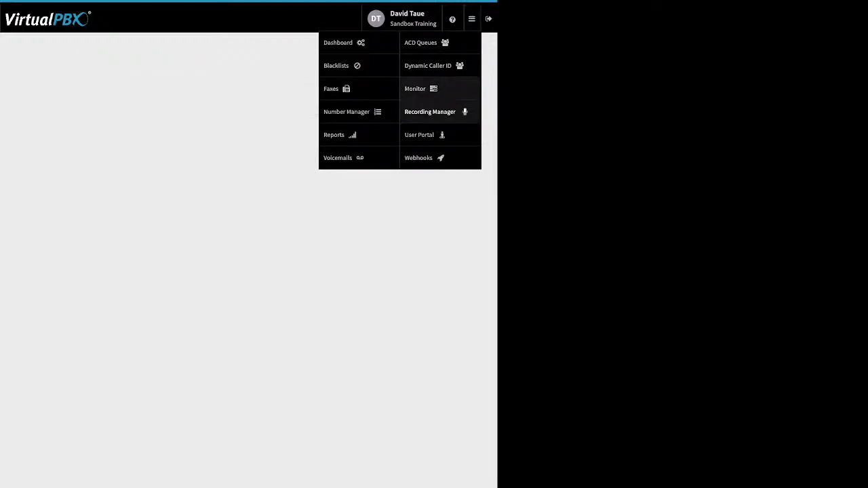
Step: Open the live monitor and cycle the Available, Busy and All employee filters, then Devices and back
{"action": "left_click", "coordinate": [430, 111]}
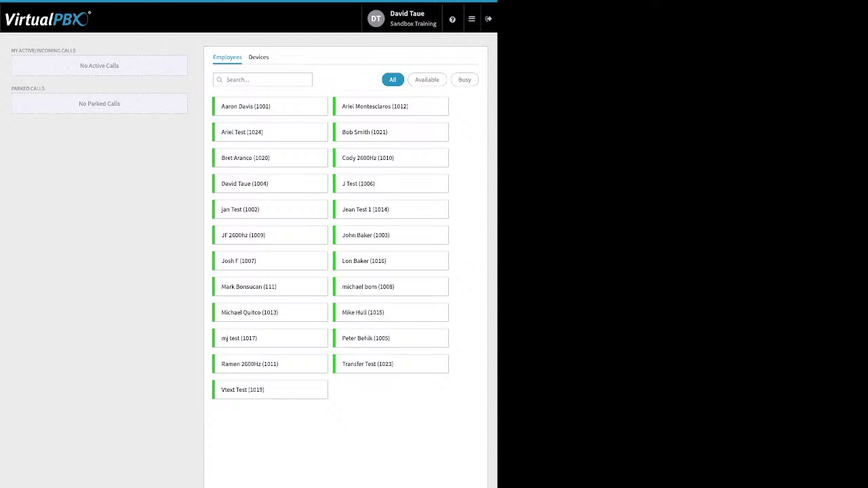
{"action": "left_click", "coordinate": [427, 80]}
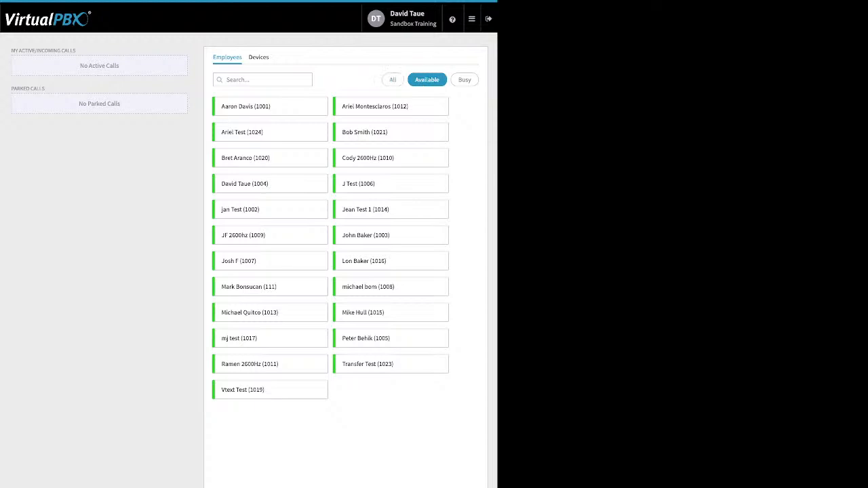
{"action": "left_click", "coordinate": [464, 80]}
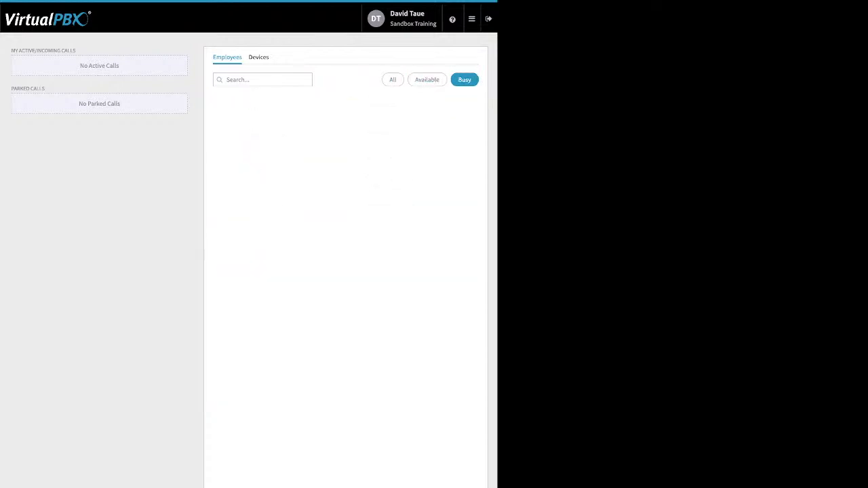
{"action": "left_click", "coordinate": [393, 79]}
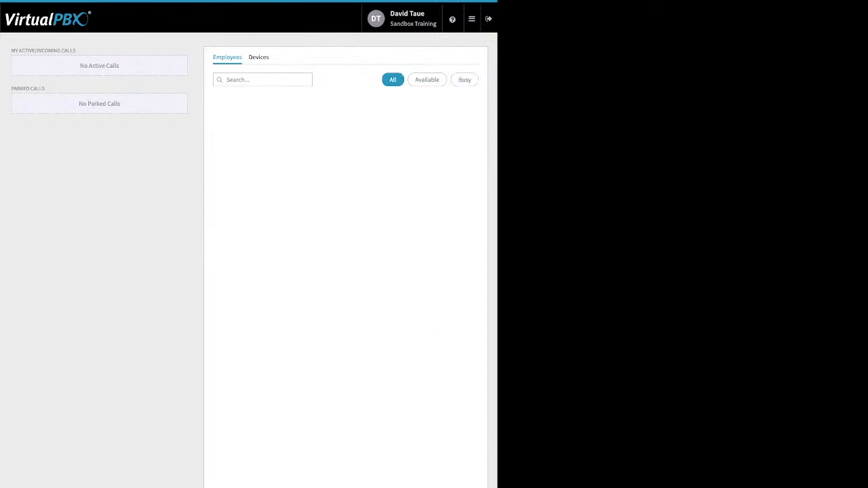
{"action": "left_click", "coordinate": [259, 58]}
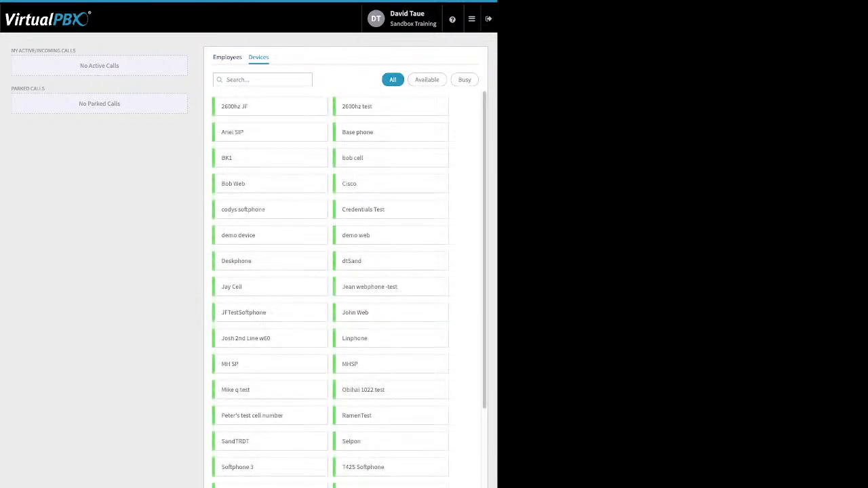
{"action": "left_click", "coordinate": [227, 57]}
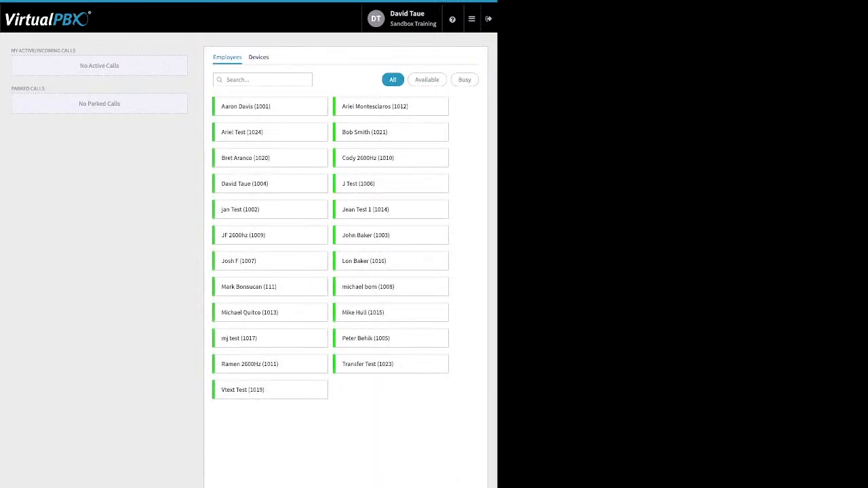
Step: Highlight the Active/Incoming Calls and Parked Calls headings, then bring up the admin apps menu
{"action": "left_click_drag", "start_coordinate": [11, 50], "coordinate": [76, 50]}
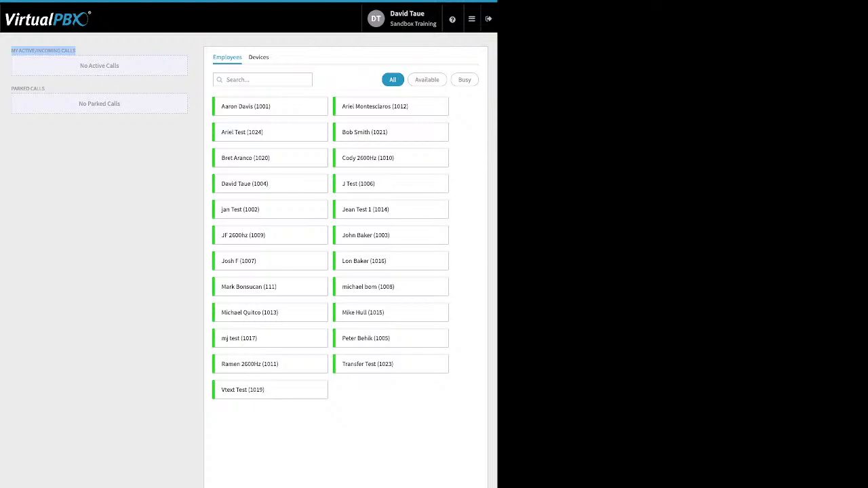
{"action": "left_click_drag", "start_coordinate": [45, 88], "coordinate": [10, 88]}
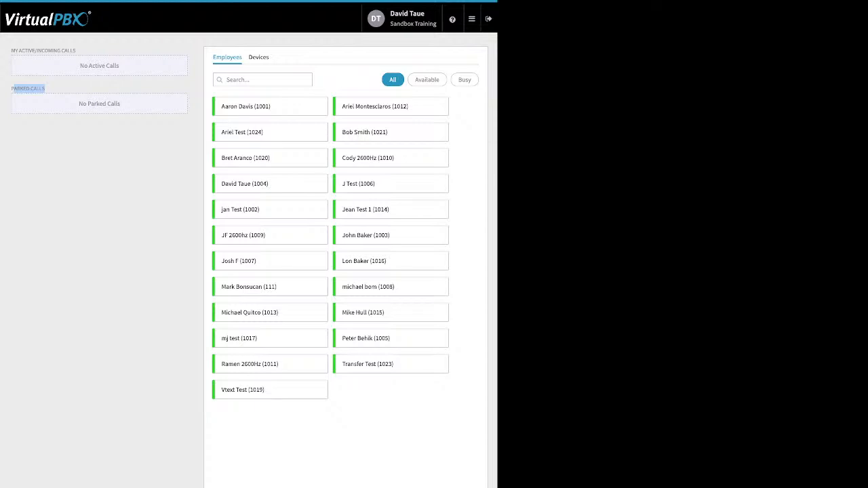
{"action": "left_click", "coordinate": [472, 18]}
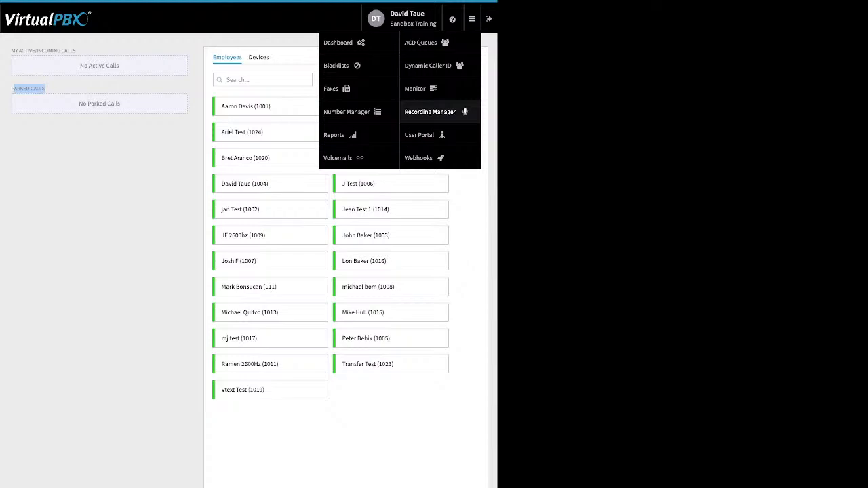
Step: Go to Webhooks and start a New Webhook, showing the Create New Webhook form
{"action": "left_click", "coordinate": [418, 158]}
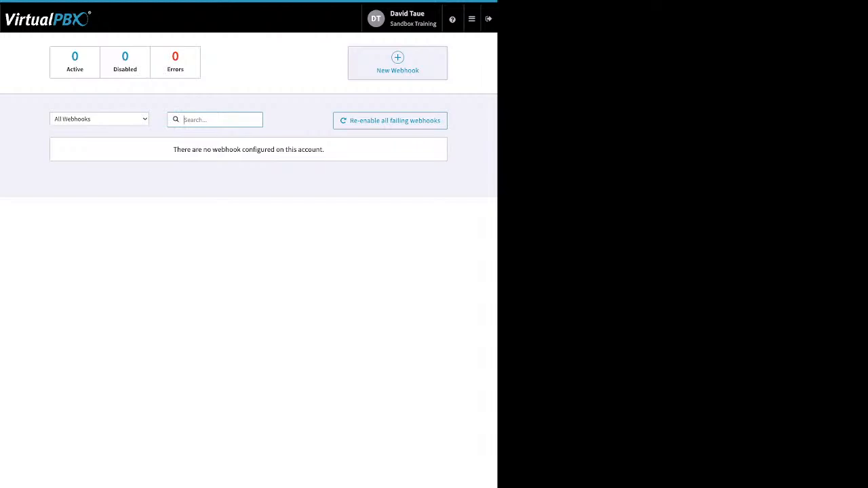
{"action": "left_click", "coordinate": [398, 63]}
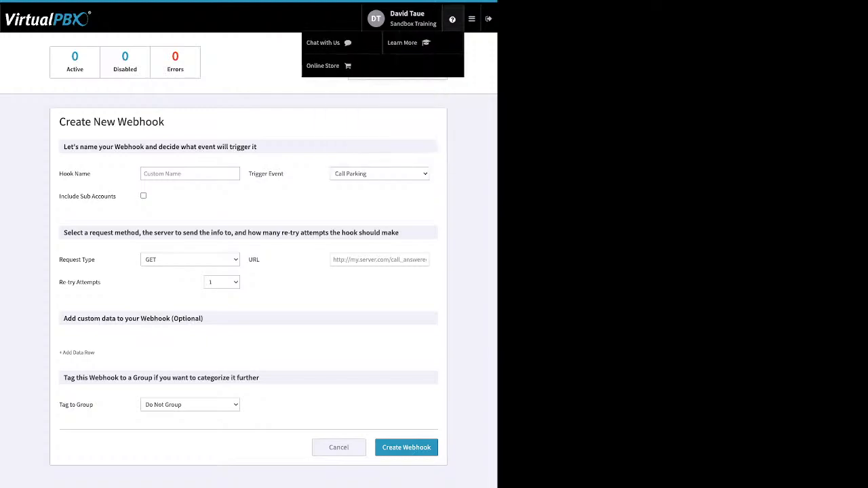
{"action": "mouse_move", "coordinate": [472, 19]}
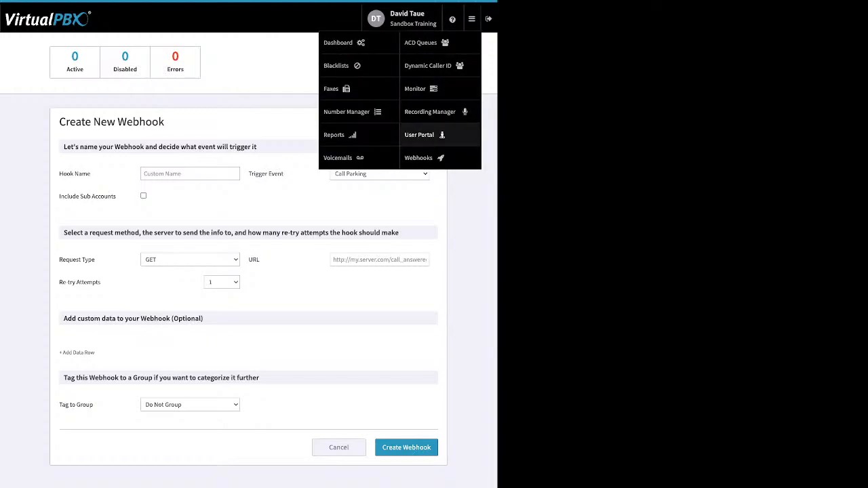
Step: Open the user portal and mark the new voicemail as listened
{"action": "left_click", "coordinate": [419, 135]}
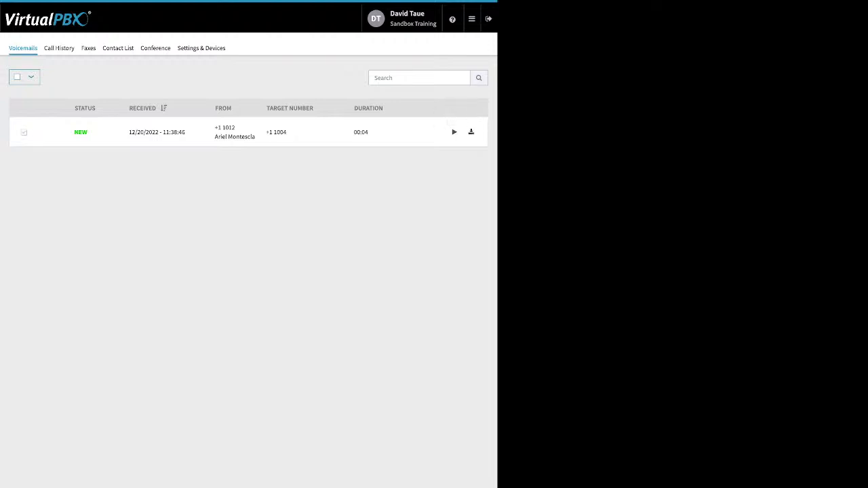
{"action": "left_click", "coordinate": [24, 132]}
{"action": "left_click", "coordinate": [63, 77]}
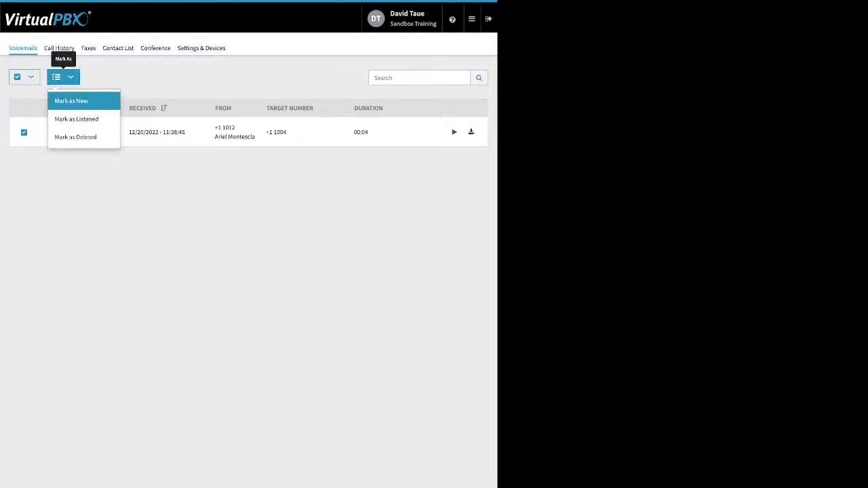
{"action": "left_click", "coordinate": [76, 119]}
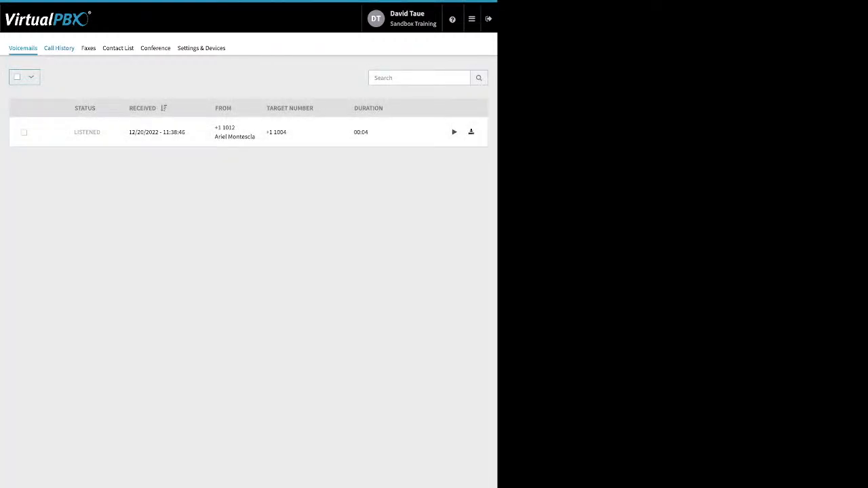
Step: Reopen the voicemail's status options without changing anything, then switch to Call History
{"action": "left_click", "coordinate": [17, 77]}
{"action": "left_click", "coordinate": [63, 77]}
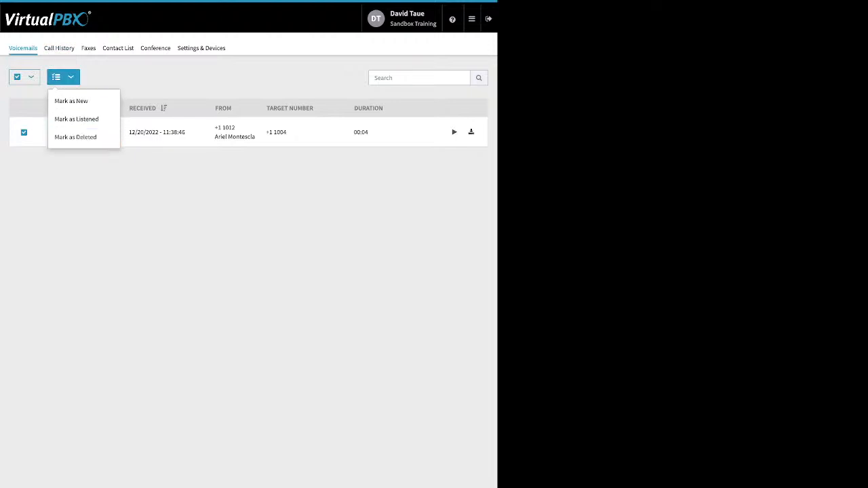
{"action": "left_click", "coordinate": [136, 197]}
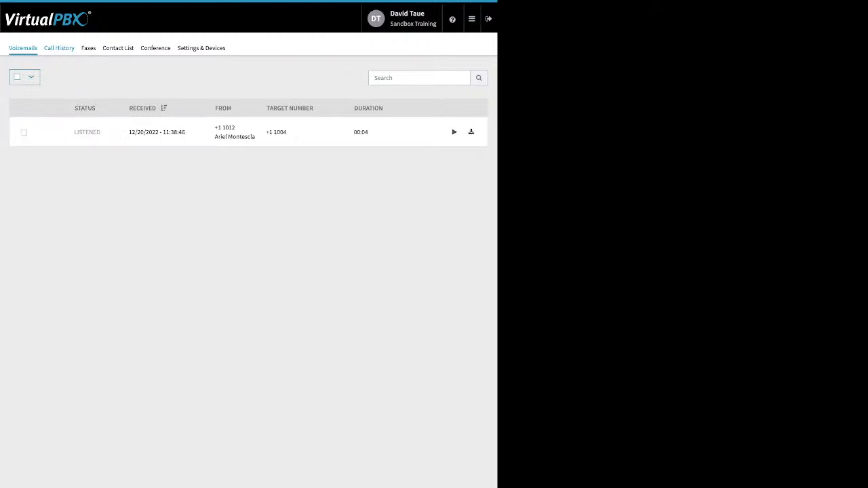
{"action": "left_click", "coordinate": [59, 48]}
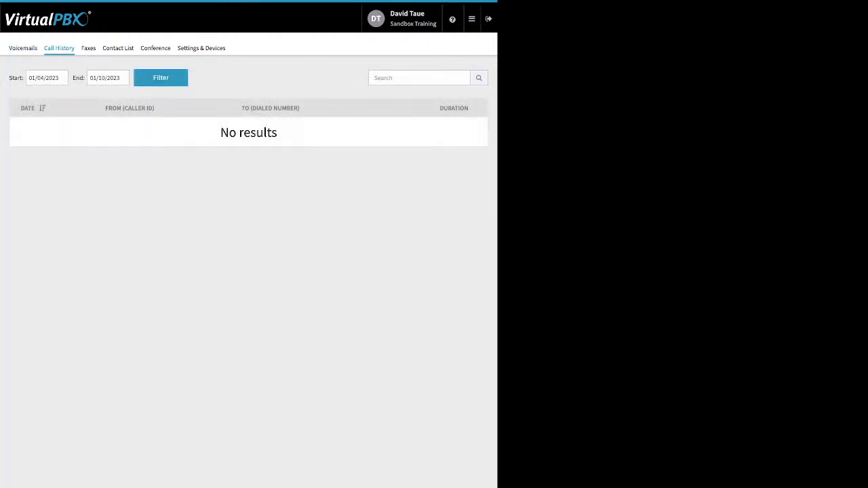
Step: Filter the call history with a start date of 12/01/2022
{"action": "left_click", "coordinate": [47, 78]}
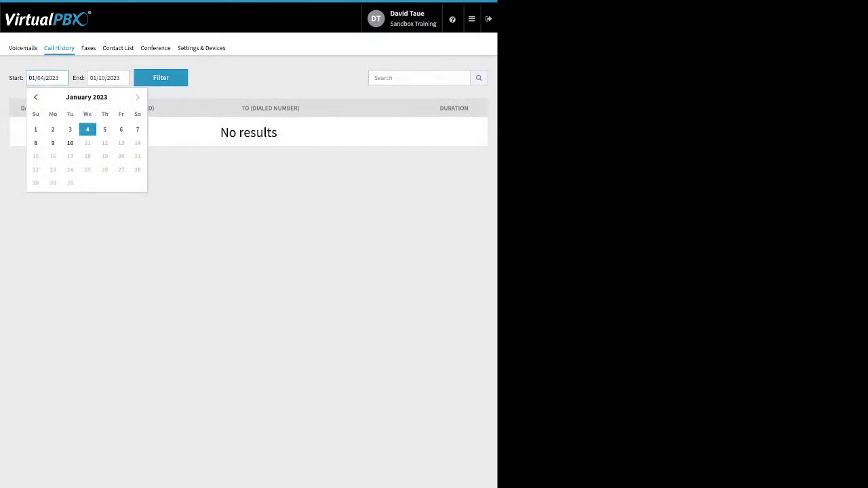
{"action": "left_click", "coordinate": [36, 97]}
{"action": "left_click", "coordinate": [104, 129]}
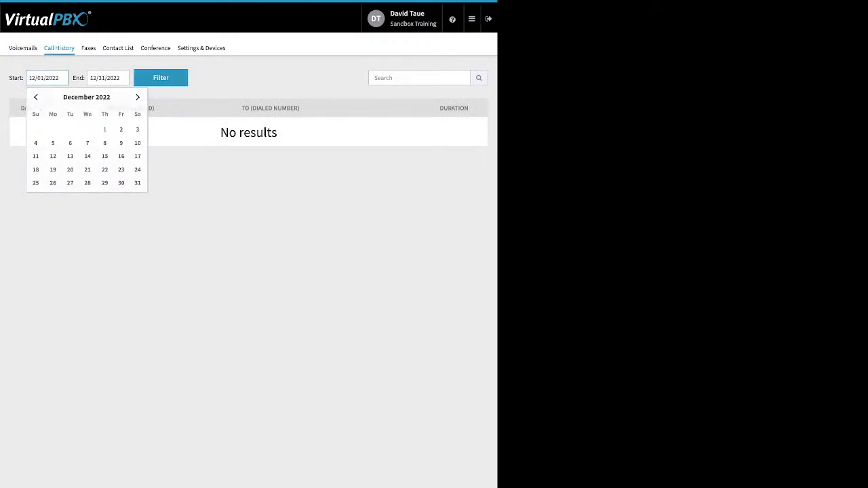
{"action": "left_click", "coordinate": [161, 77]}
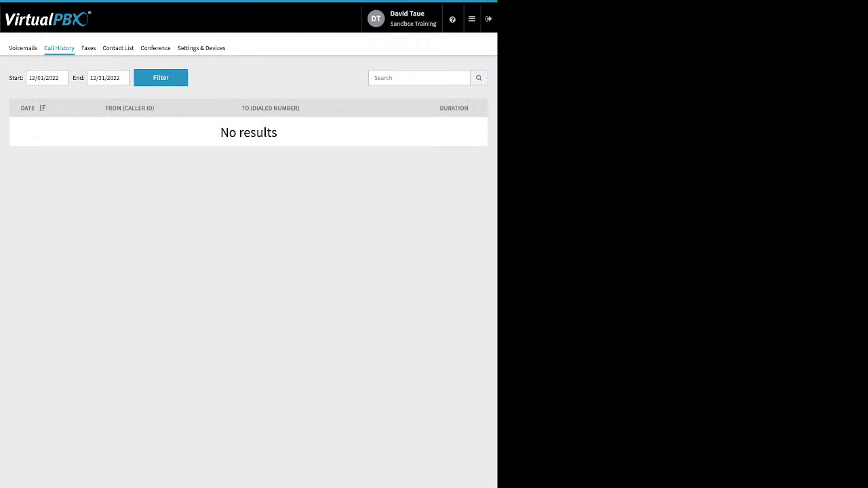
Step: Change the start date to 10/01/2022 and filter to list October's eleven calls
{"action": "left_click", "coordinate": [46, 78]}
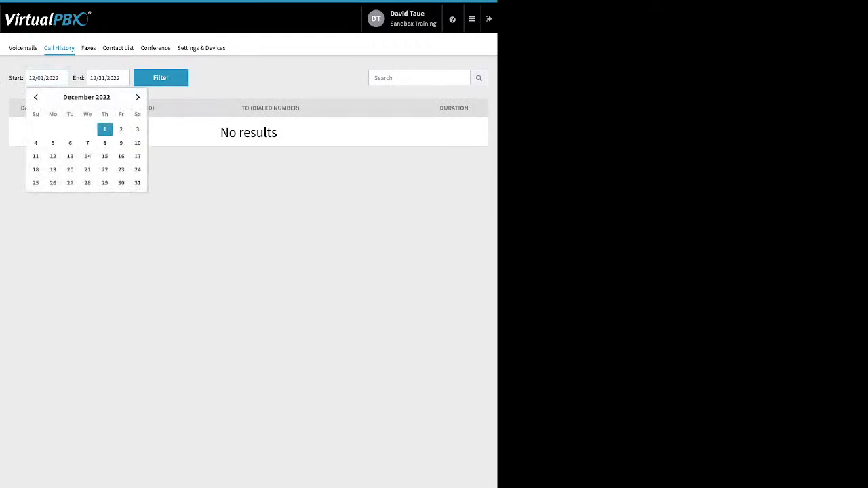
{"action": "left_click", "coordinate": [36, 97]}
{"action": "left_click", "coordinate": [36, 97]}
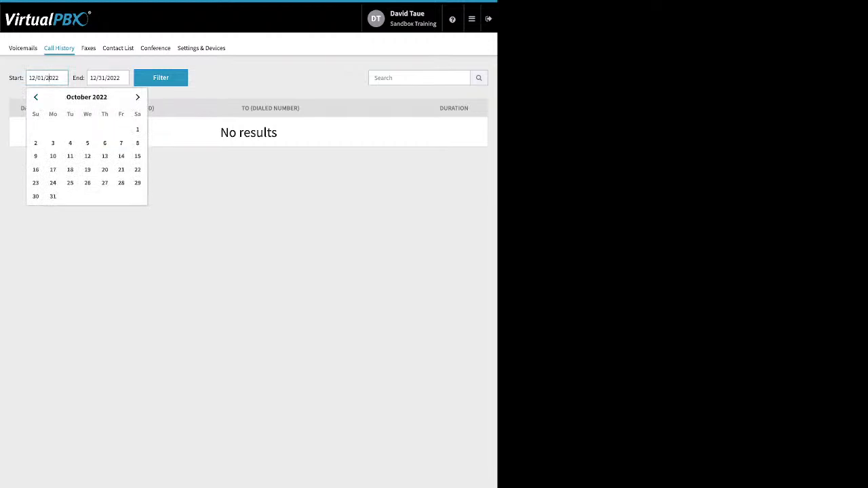
{"action": "left_click", "coordinate": [137, 129]}
{"action": "left_click", "coordinate": [160, 77]}
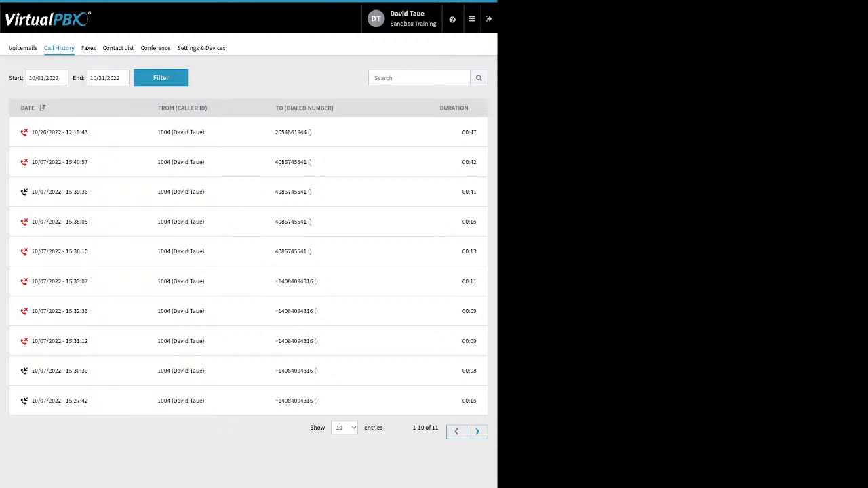
{"action": "left_click", "coordinate": [345, 428]}
{"action": "left_click", "coordinate": [344, 428]}
Step: Visit the Faxes and Contact List pages, ending on the SmartPBX Conference page
{"action": "left_click", "coordinate": [88, 48]}
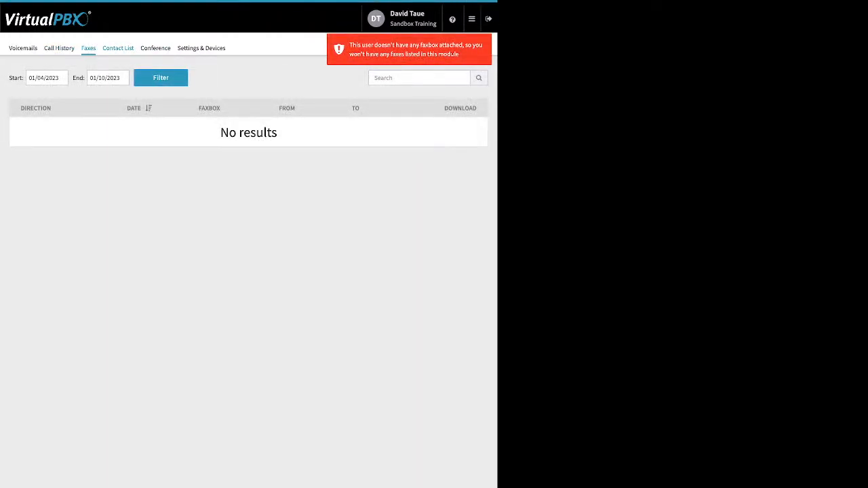
{"action": "left_click", "coordinate": [118, 48]}
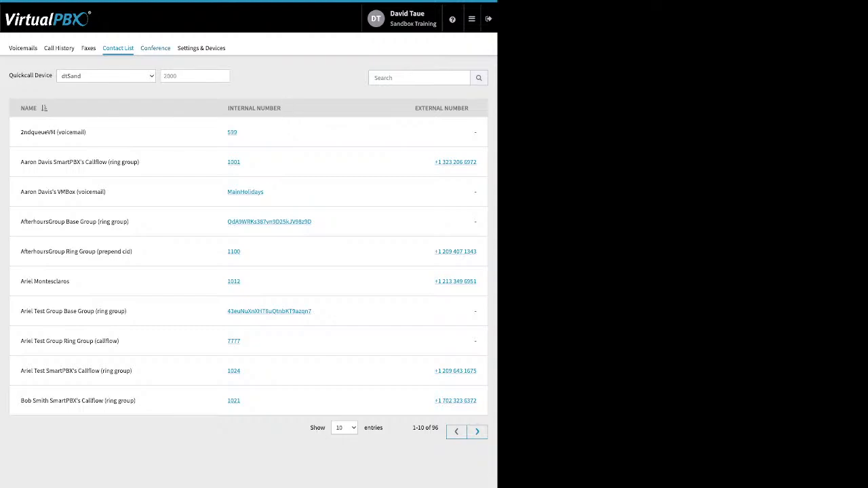
{"action": "left_click", "coordinate": [155, 48]}
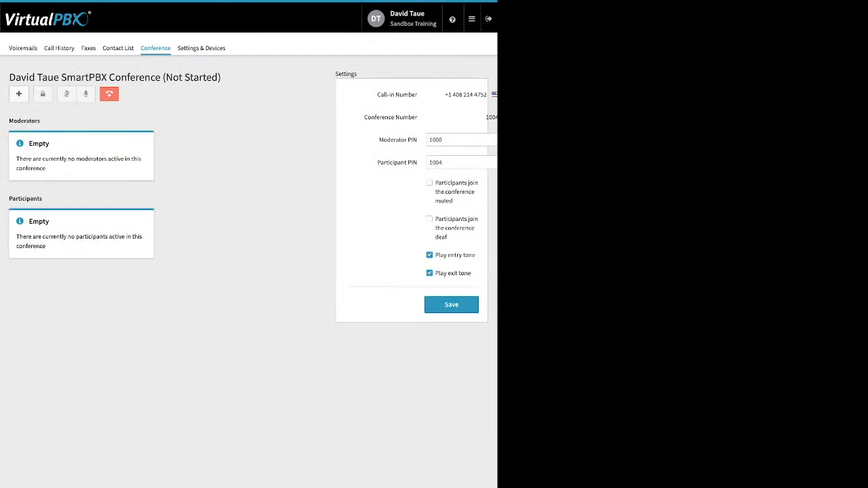
{"action": "left_click_drag", "start_coordinate": [378, 139], "coordinate": [418, 163]}
Step: Enable Call Forward in Settings & Devices, check the forwarding number, and return to the admin Dashboard
{"action": "left_click", "coordinate": [200, 48]}
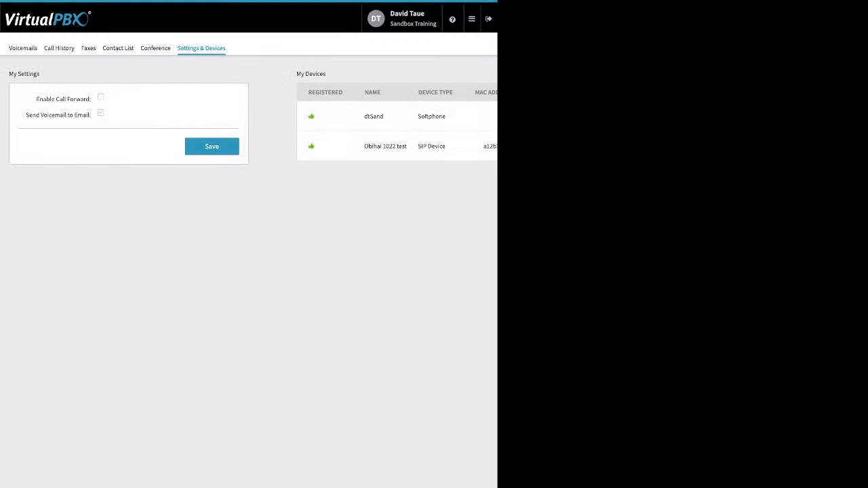
{"action": "left_click_drag", "start_coordinate": [36, 99], "coordinate": [90, 99]}
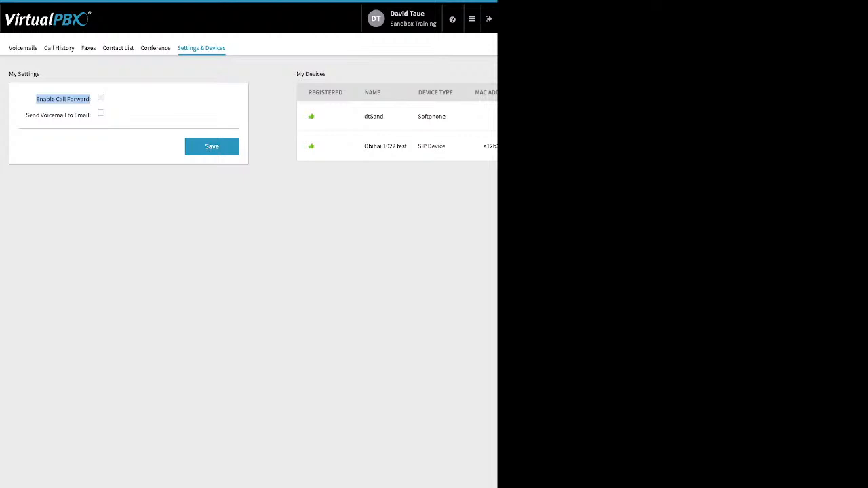
{"action": "left_click", "coordinate": [101, 97]}
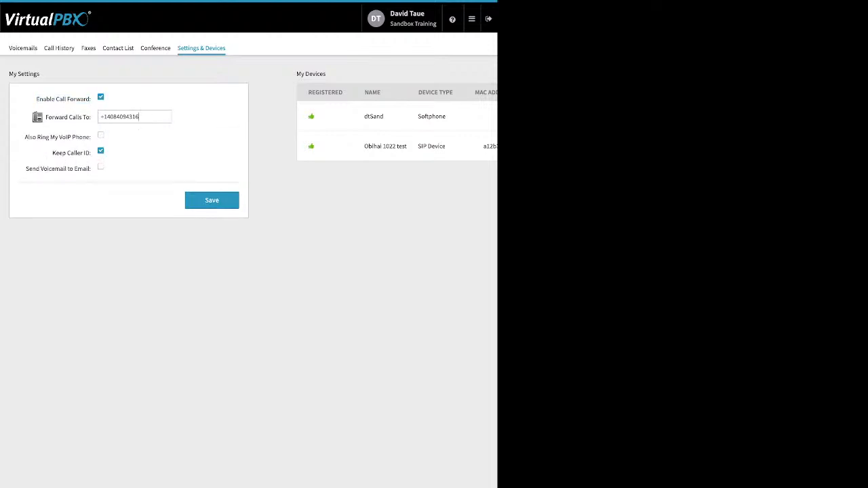
{"action": "left_click_drag", "start_coordinate": [139, 117], "coordinate": [102, 116]}
{"action": "left_click", "coordinate": [203, 135]}
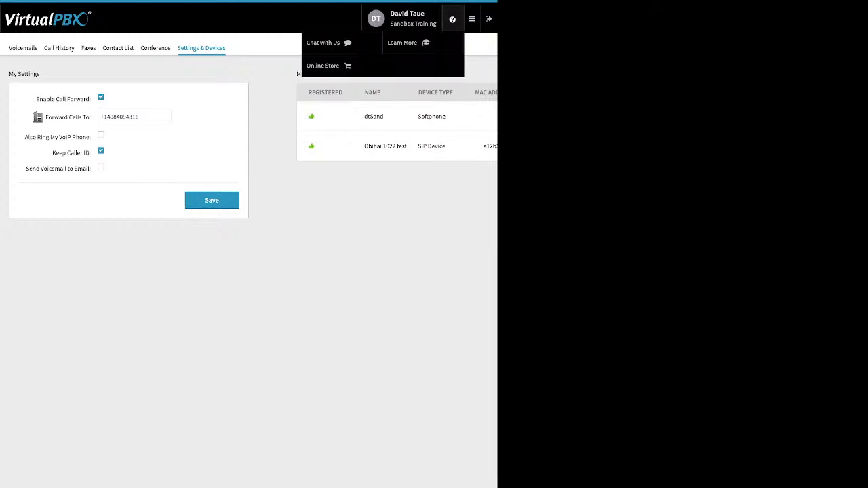
{"action": "mouse_move", "coordinate": [472, 19]}
{"action": "left_click", "coordinate": [339, 43]}
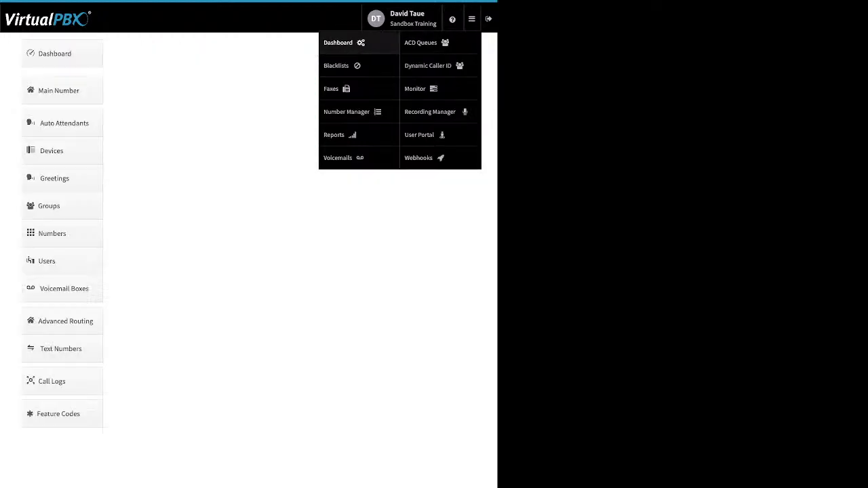